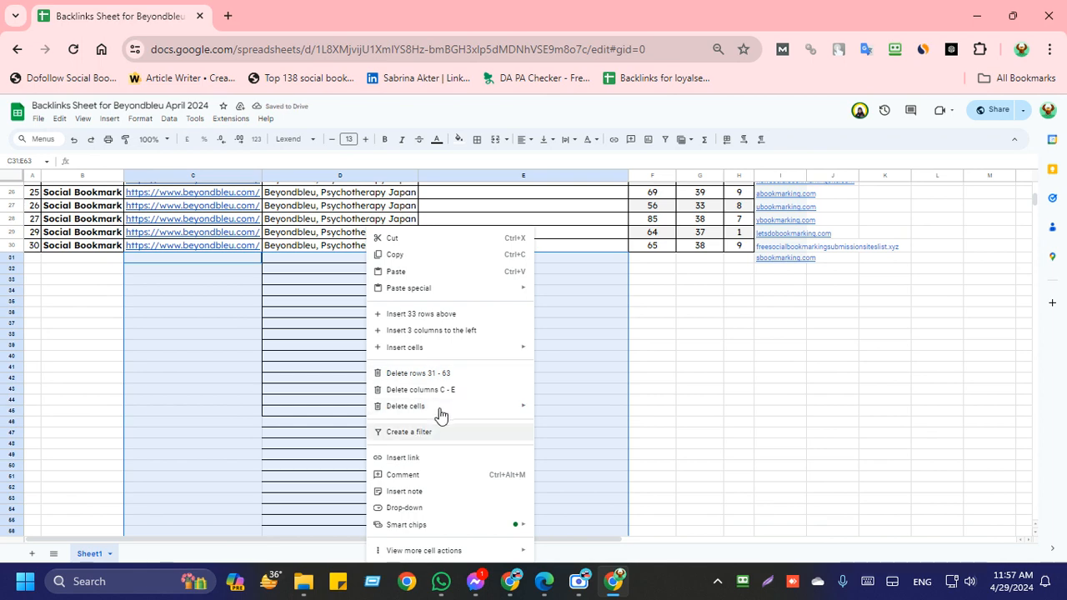
# Step: Delete the selected unused cells in columns C to E, rows 31 to 63, below the backlink list
pyautogui.moveTo(439, 407)
pyautogui.click(578, 429)
pyautogui.click(660, 406)
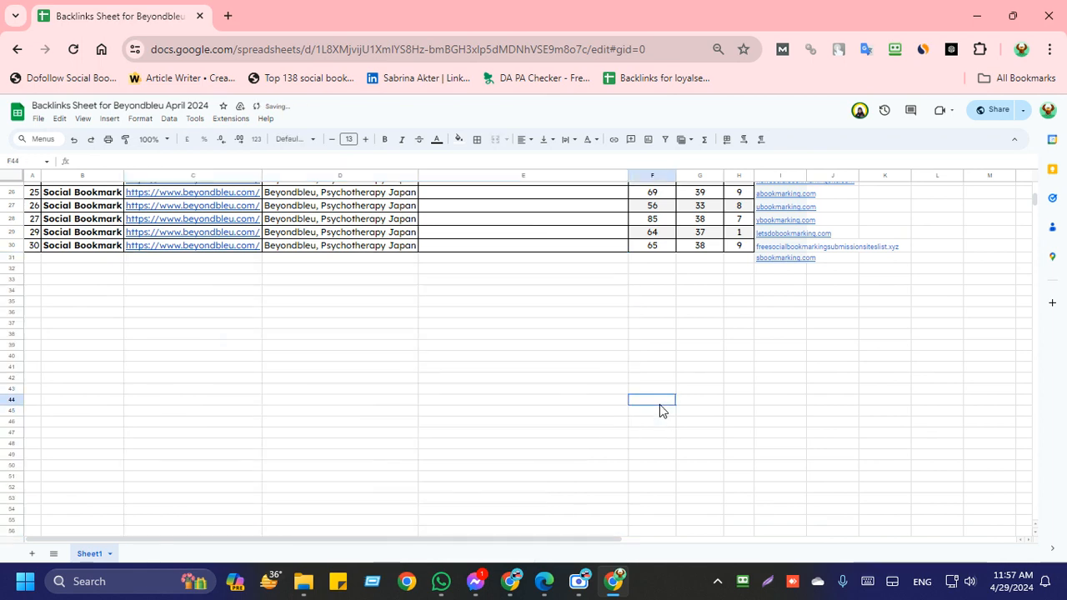
pyautogui.scroll(5, 462, 425)
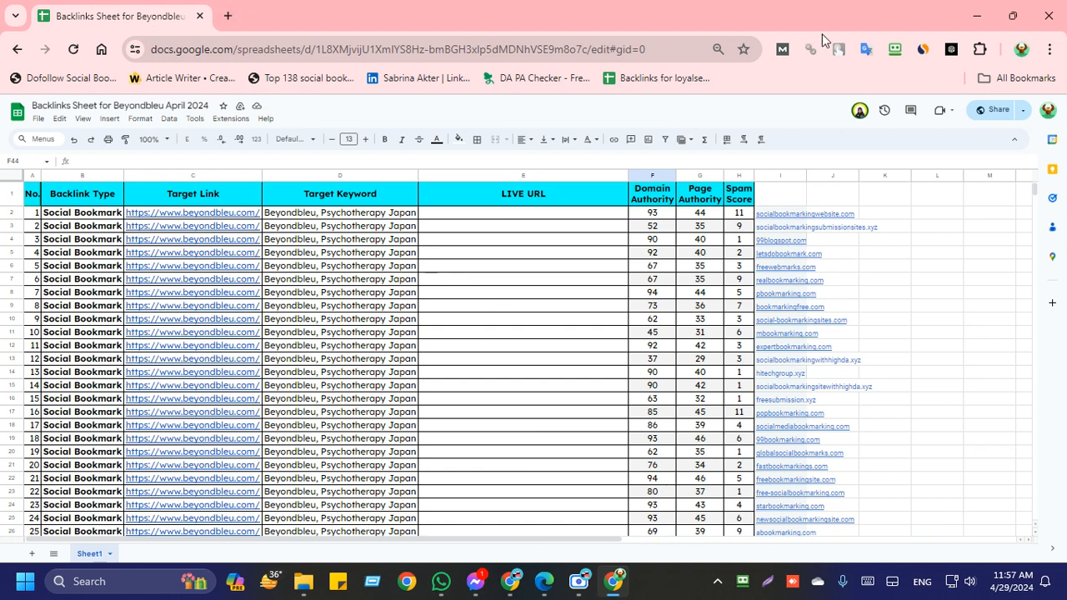
pyautogui.rightClick(894, 49)
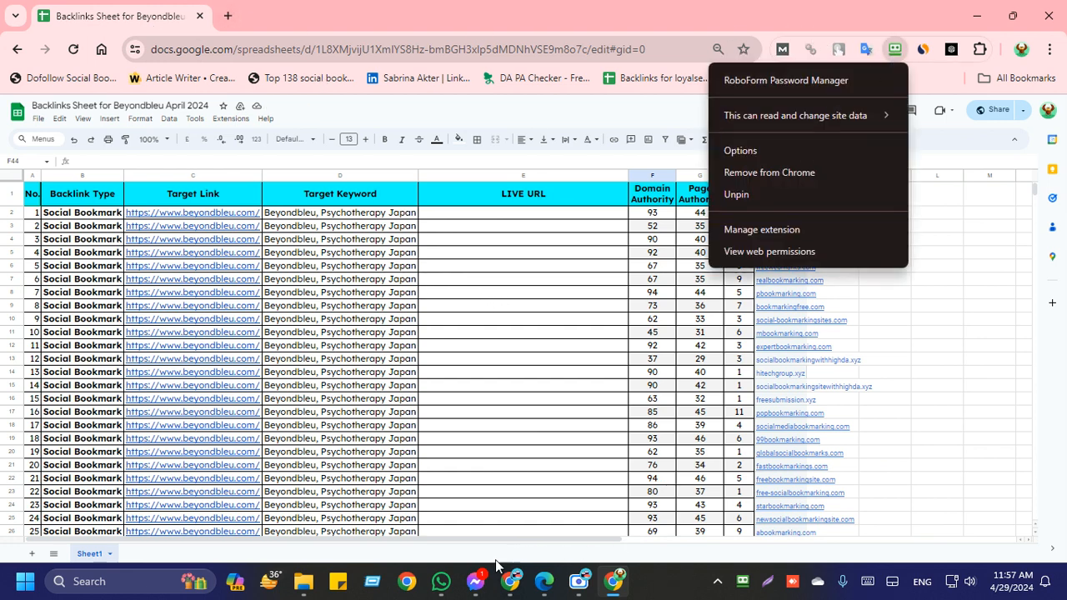
pyautogui.click(624, 251)
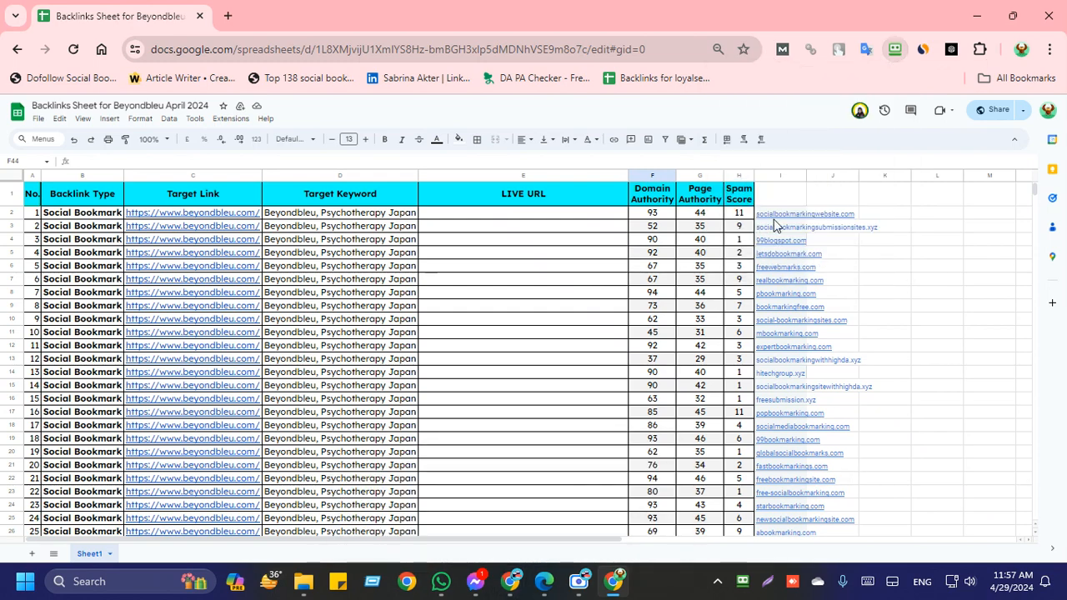
pyautogui.moveTo(793, 216)
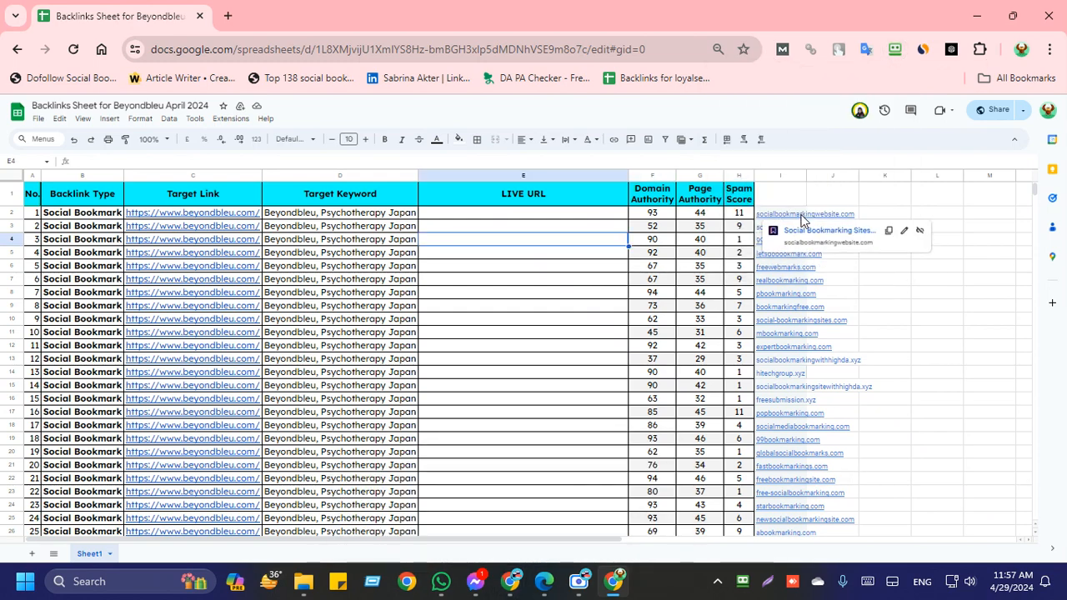
# Step: Open the saved ChatGPT conversation page in a new browser tab
pyautogui.click(227, 16)
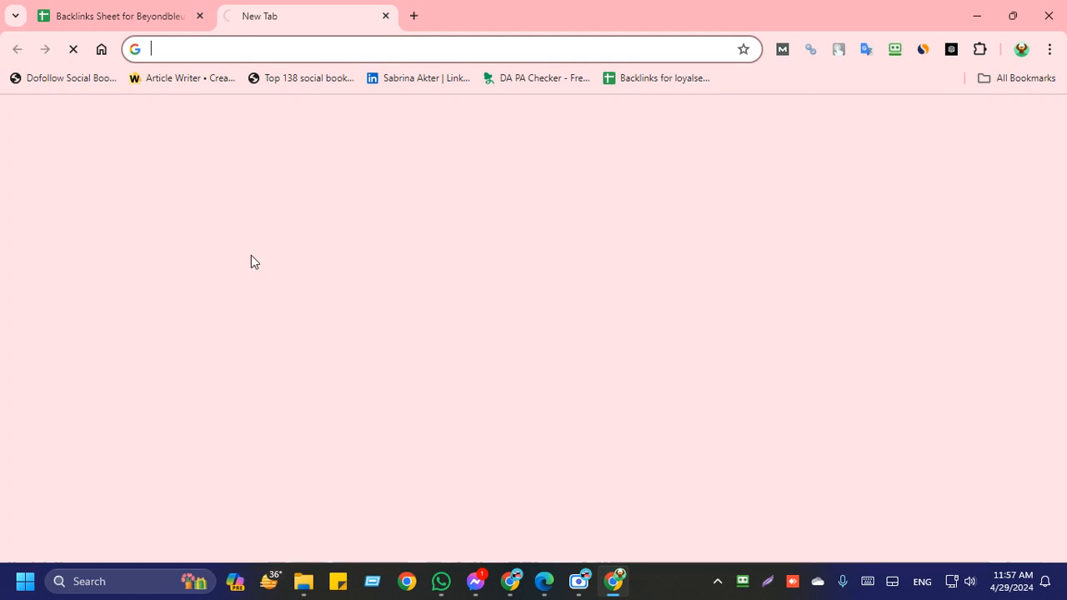
pyautogui.write('ch')
pyautogui.press('Return')
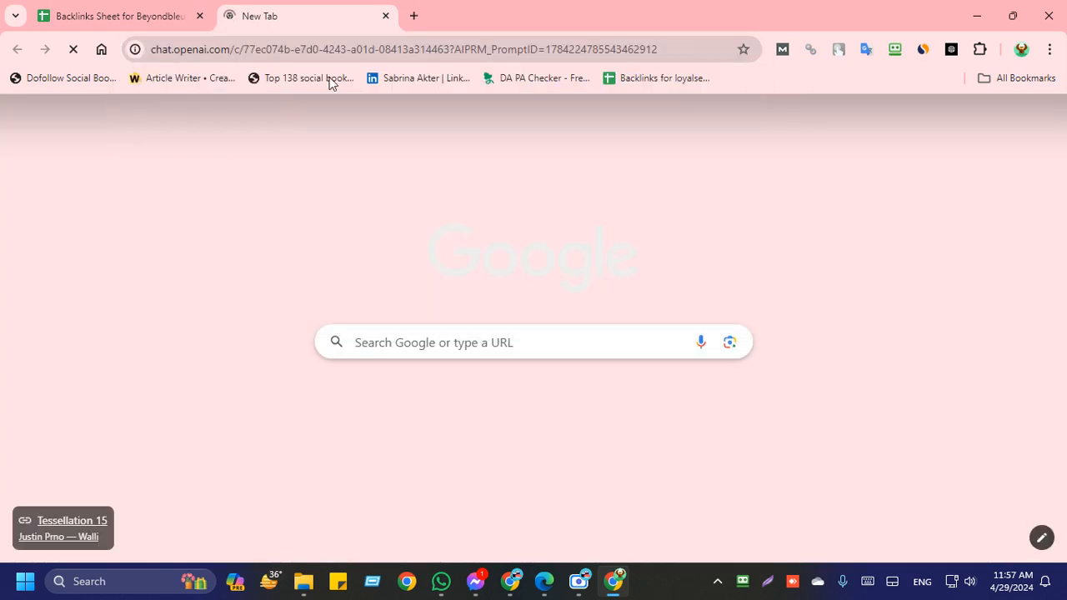
# Step: Open the RoboForm Password Manager extension's options in another new tab
pyautogui.hotkey('ctrl', 't')
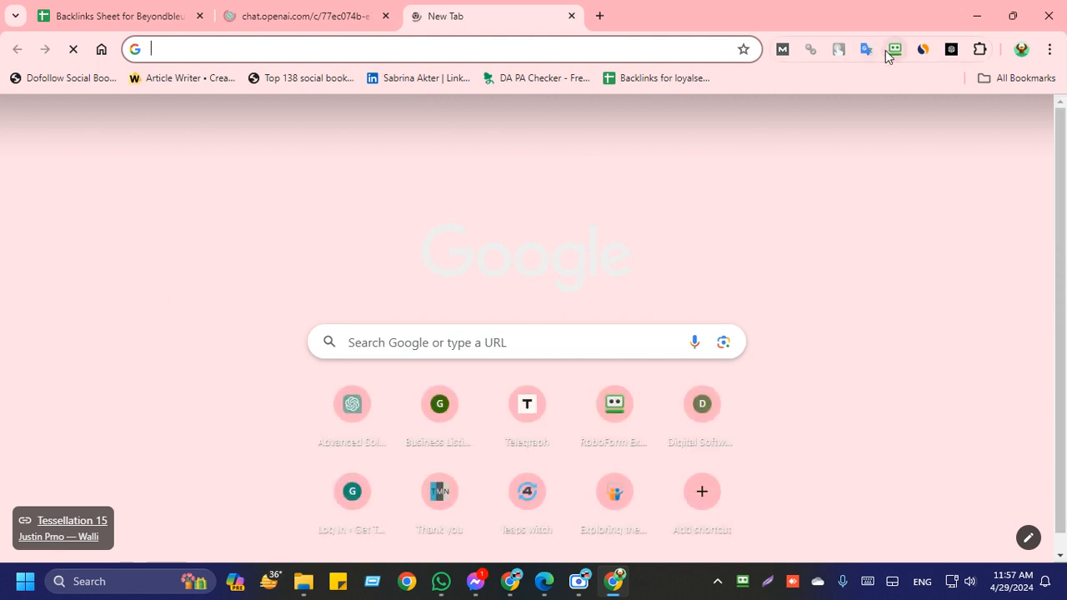
pyautogui.rightClick(893, 50)
pyautogui.click(920, 152)
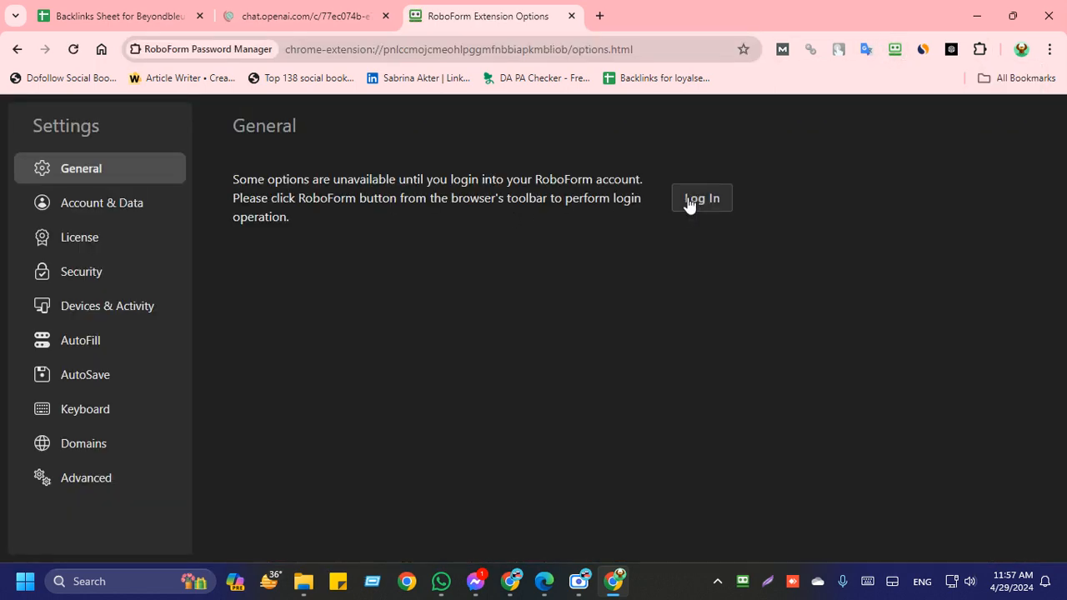
# Step: Log in to RoboForm by copying the password from the sticky note into the master password field
pyautogui.click(686, 203)
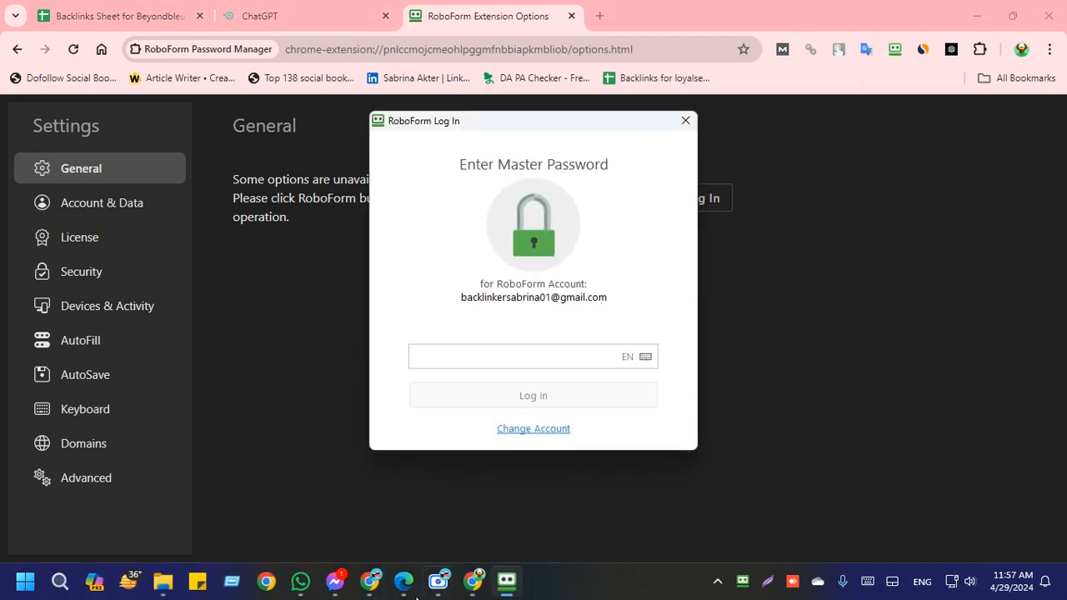
pyautogui.click(206, 586)
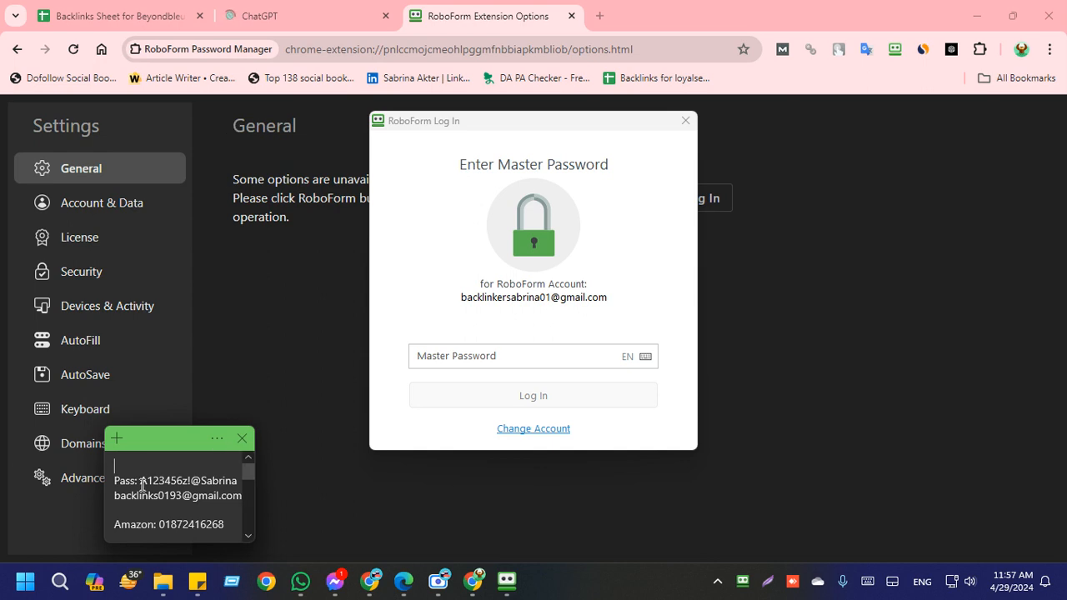
pyautogui.moveTo(191, 481); pyautogui.dragTo(238, 481)
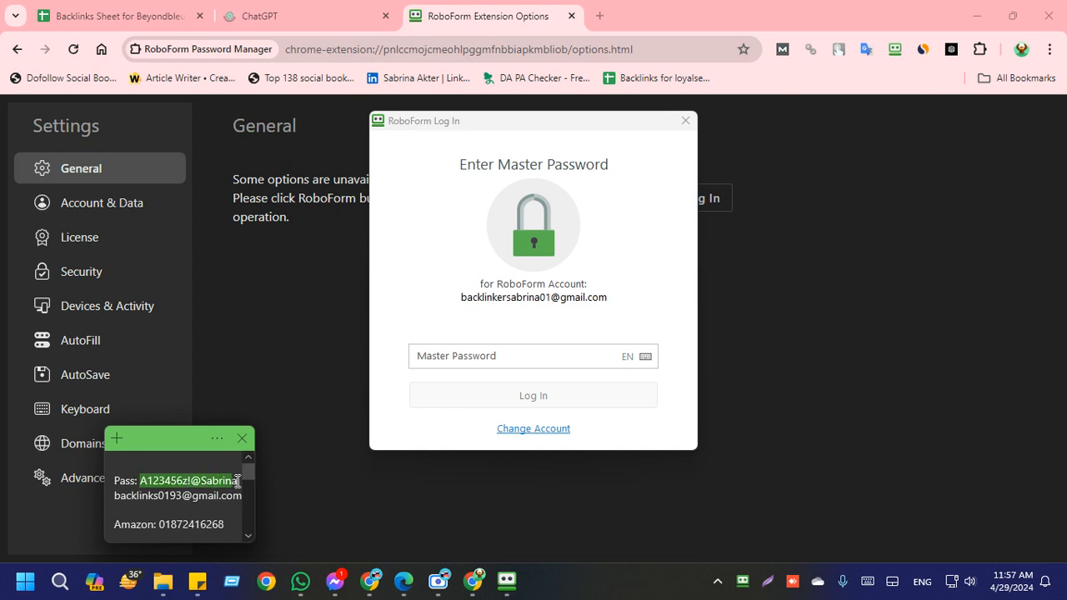
pyautogui.click(459, 354)
pyautogui.hotkey('ctrl', 'v')
pyautogui.click(493, 406)
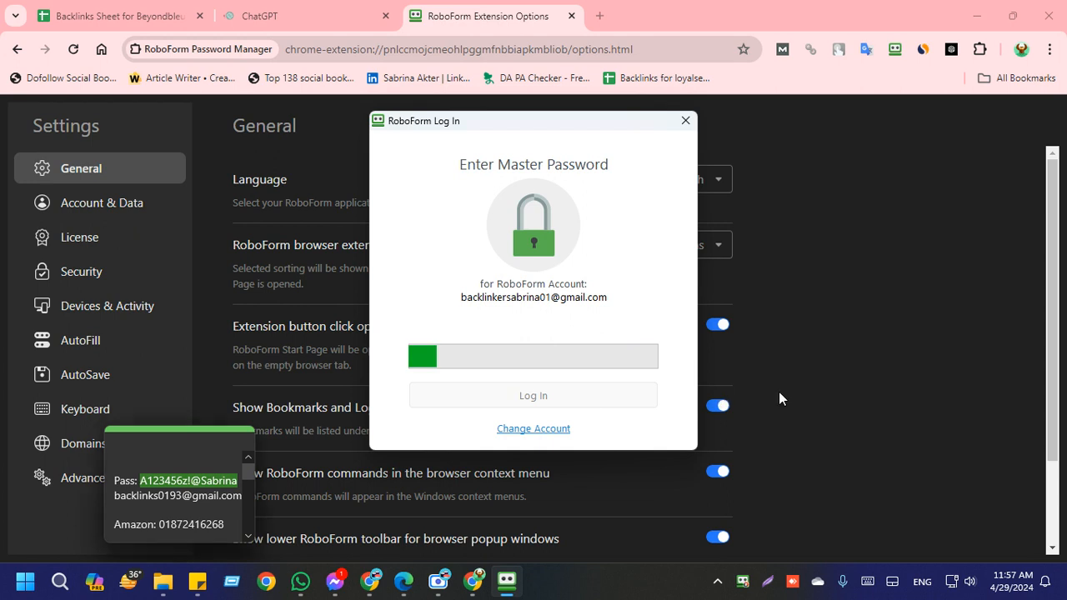
# Step: Turn off showing the lower RoboForm toolbar in web browsers, and return to the ChatGPT conversation
pyautogui.scroll(-3, 842, 466)
pyautogui.click(717, 494)
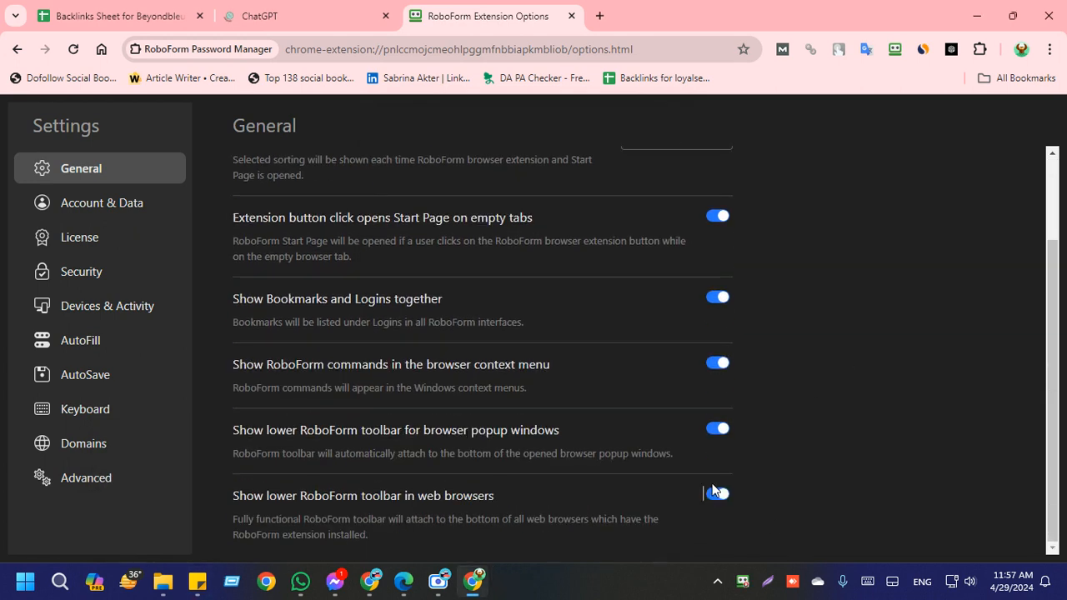
pyautogui.click(717, 499)
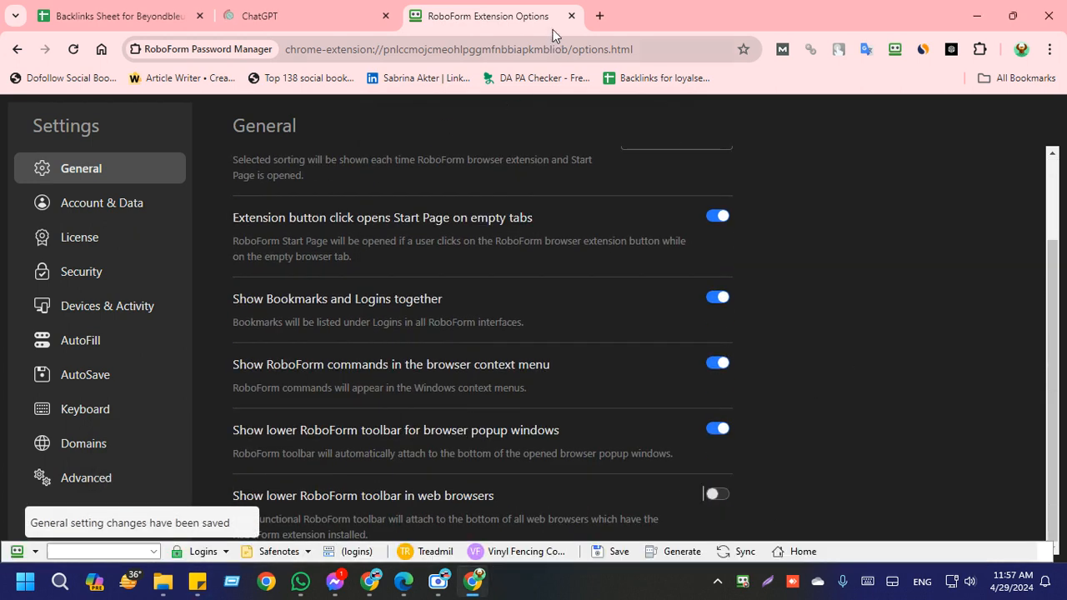
pyautogui.click(258, 16)
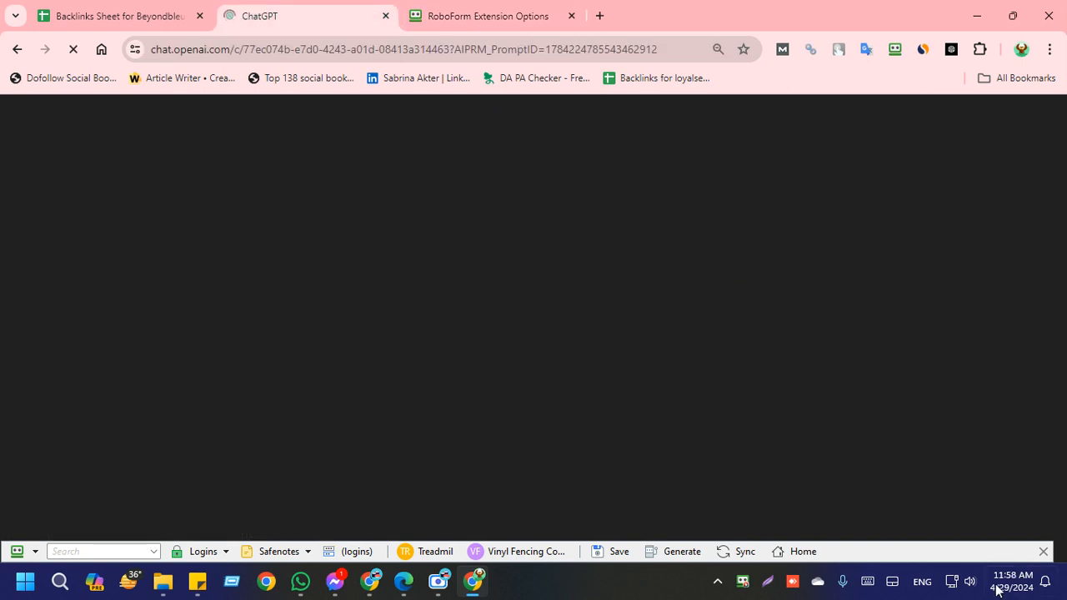
# Step: Lower the system volume and open a new ChatGPT chat in a separate tab
pyautogui.click(965, 584)
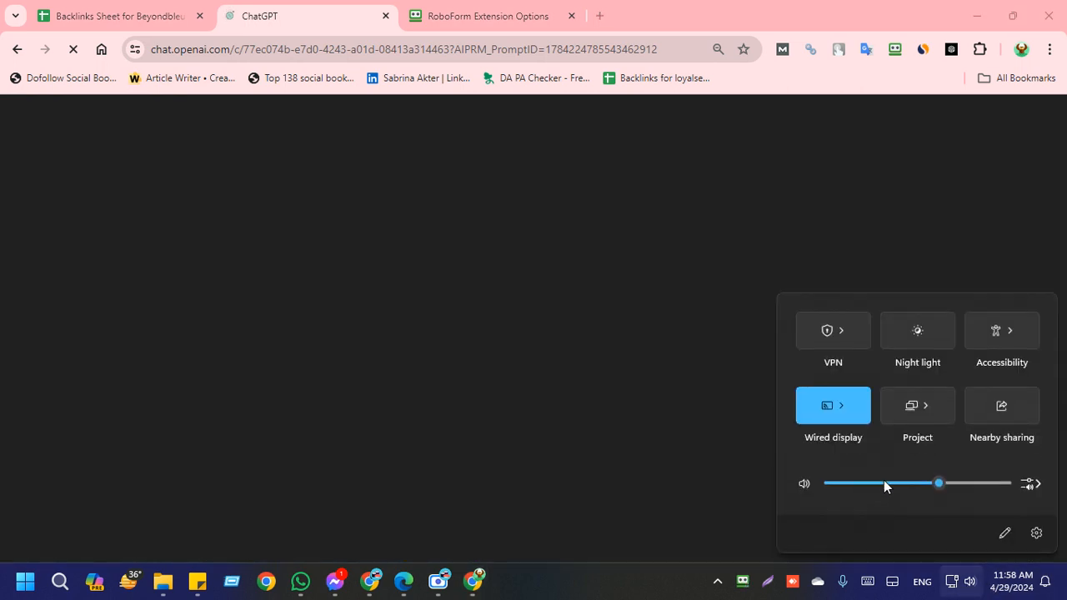
pyautogui.click(898, 484)
pyautogui.click(376, 302)
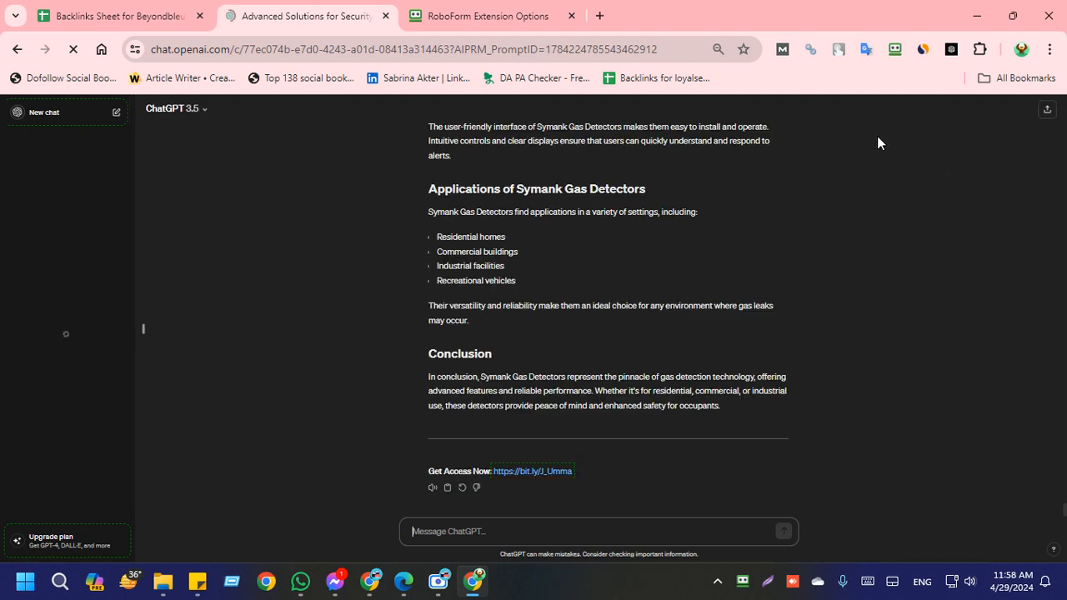
pyautogui.click(952, 54)
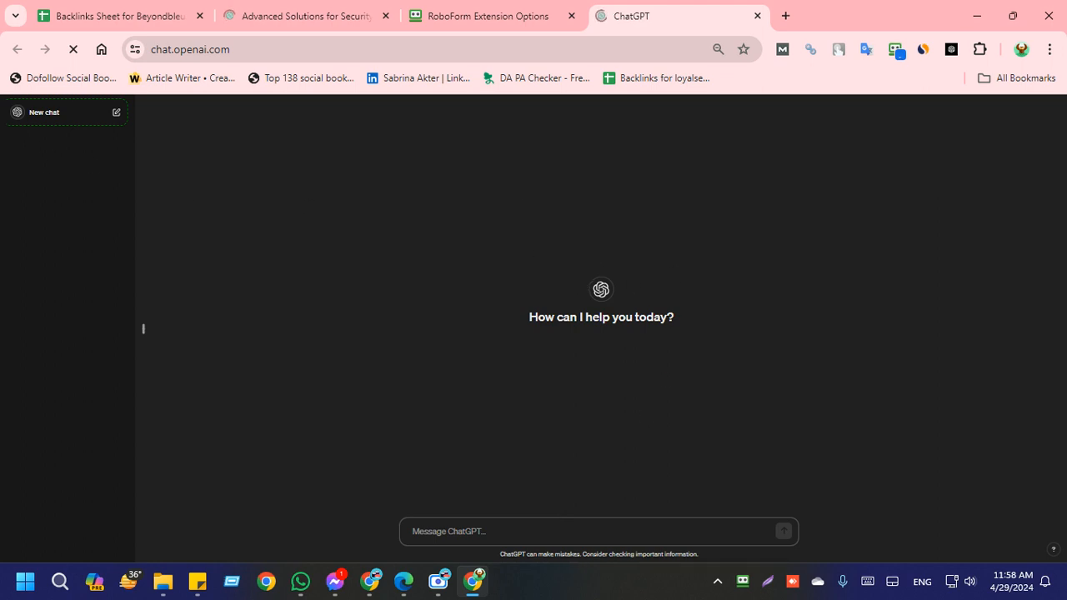
# Step: Copy the backlinks sheet's link from the other Chrome window and send it to the Japan SEO Work WhatsApp group
pyautogui.moveTo(395, 595)
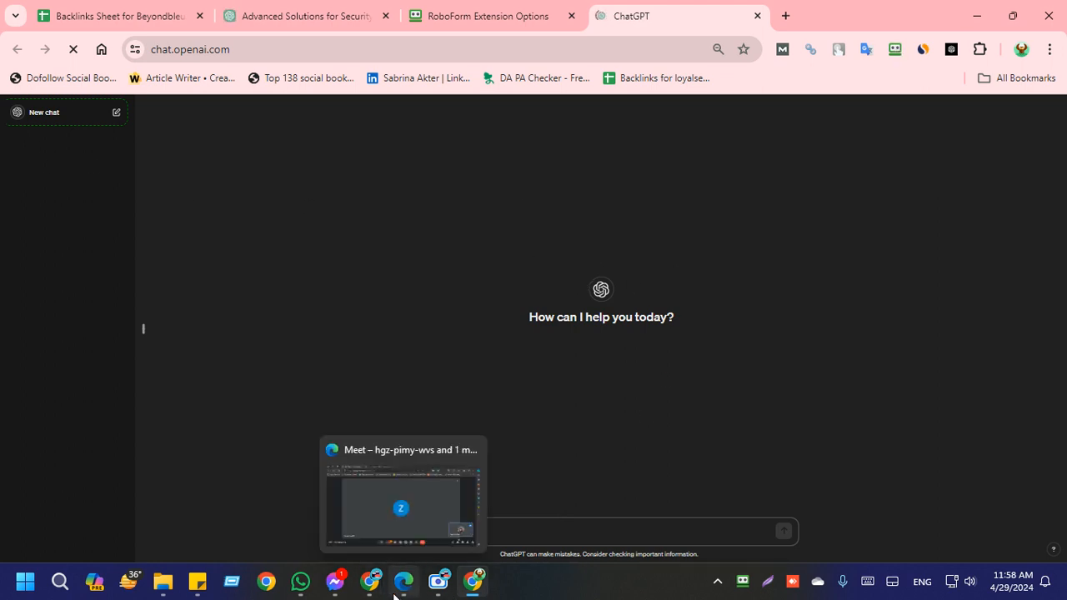
pyautogui.moveTo(370, 583)
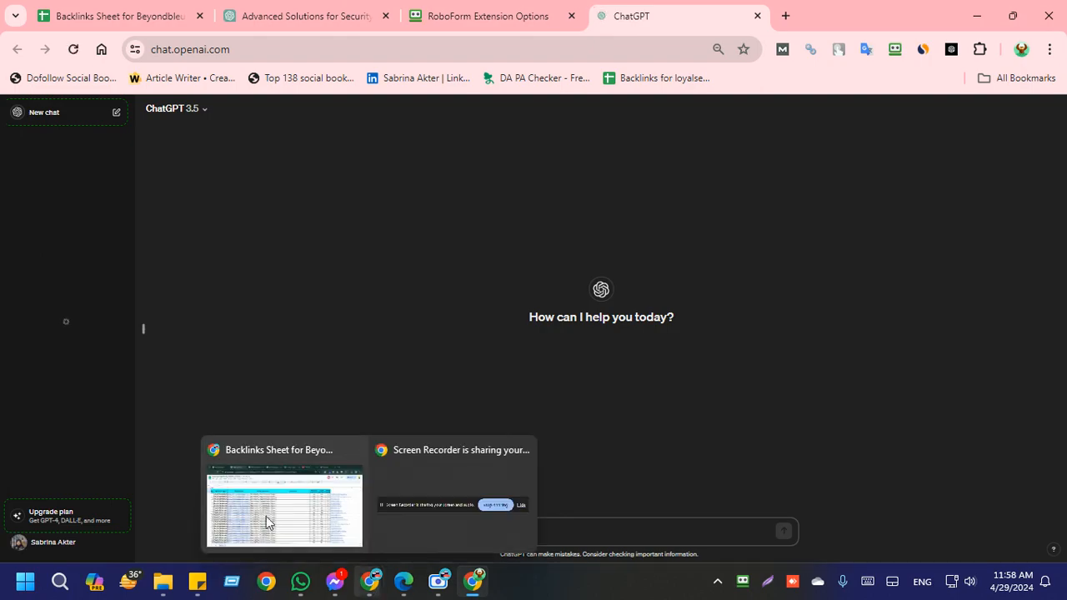
pyautogui.click(267, 518)
pyautogui.scroll(-1, 591, 400)
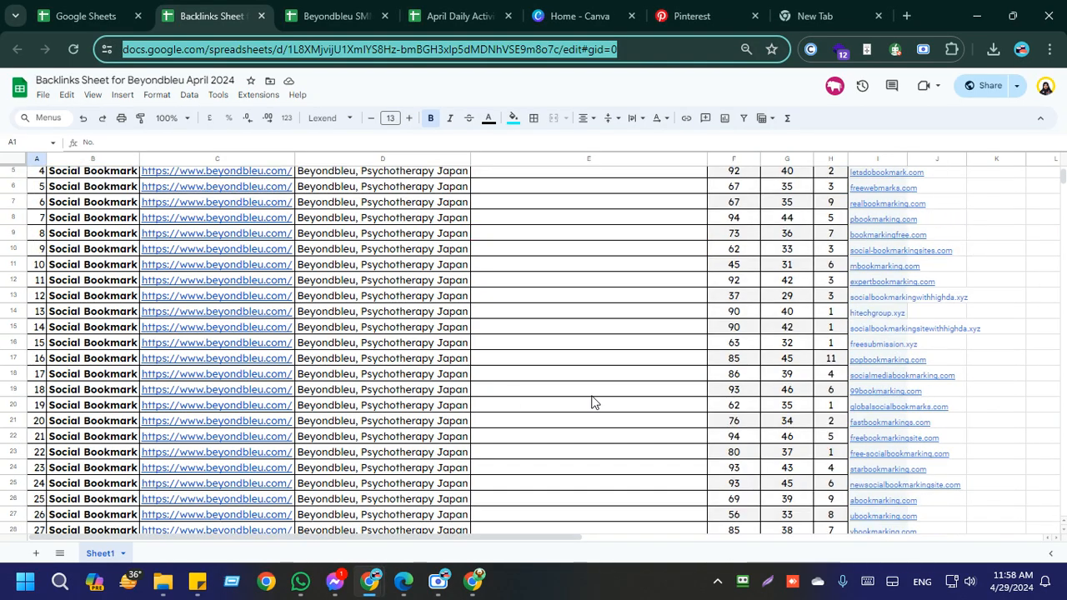
pyautogui.scroll(1, 592, 402)
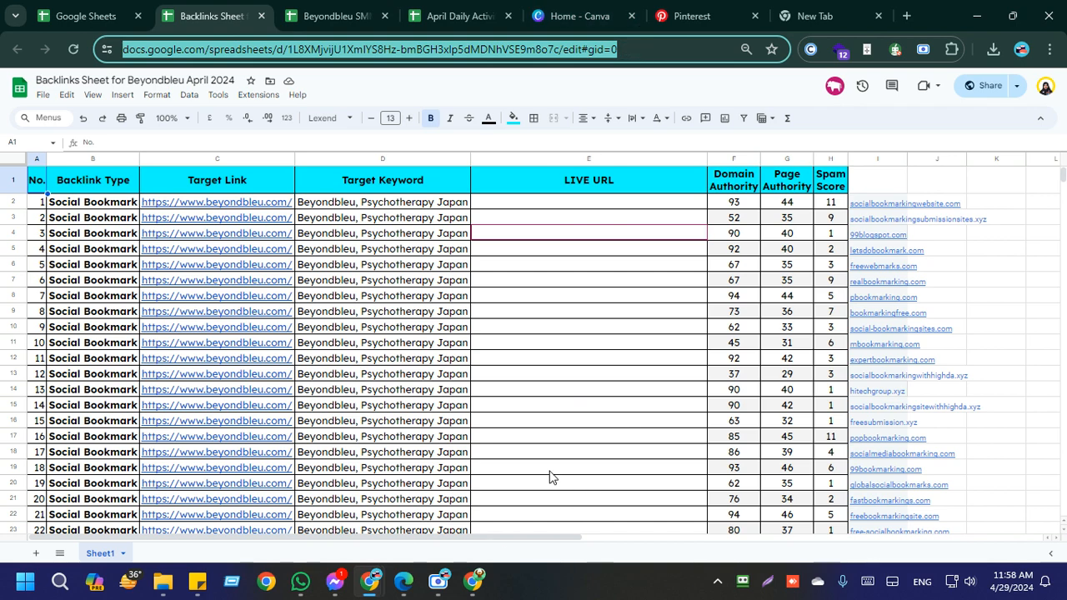
pyautogui.click(302, 583)
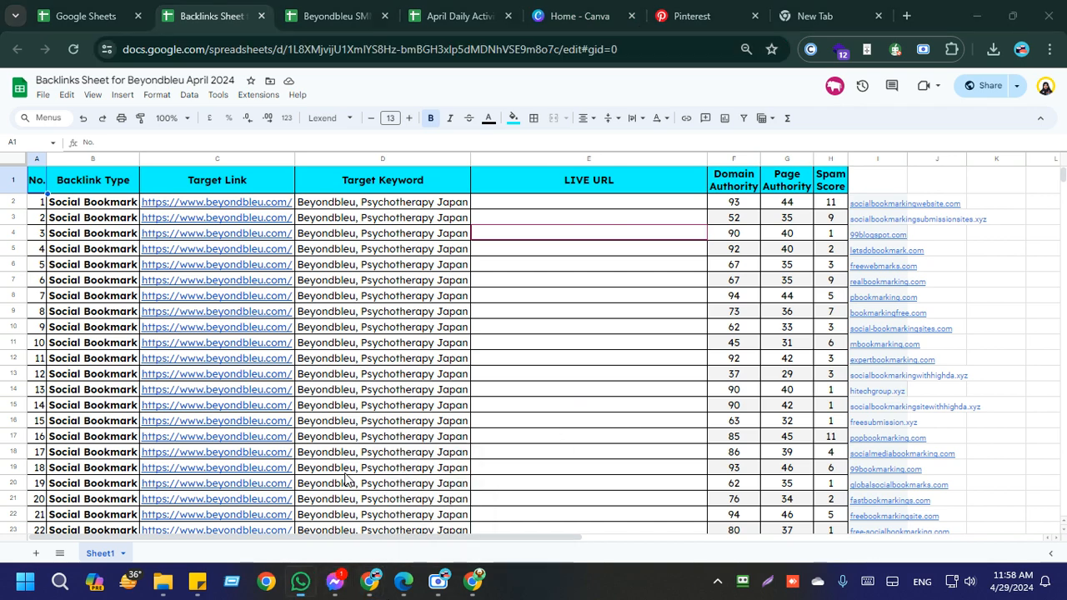
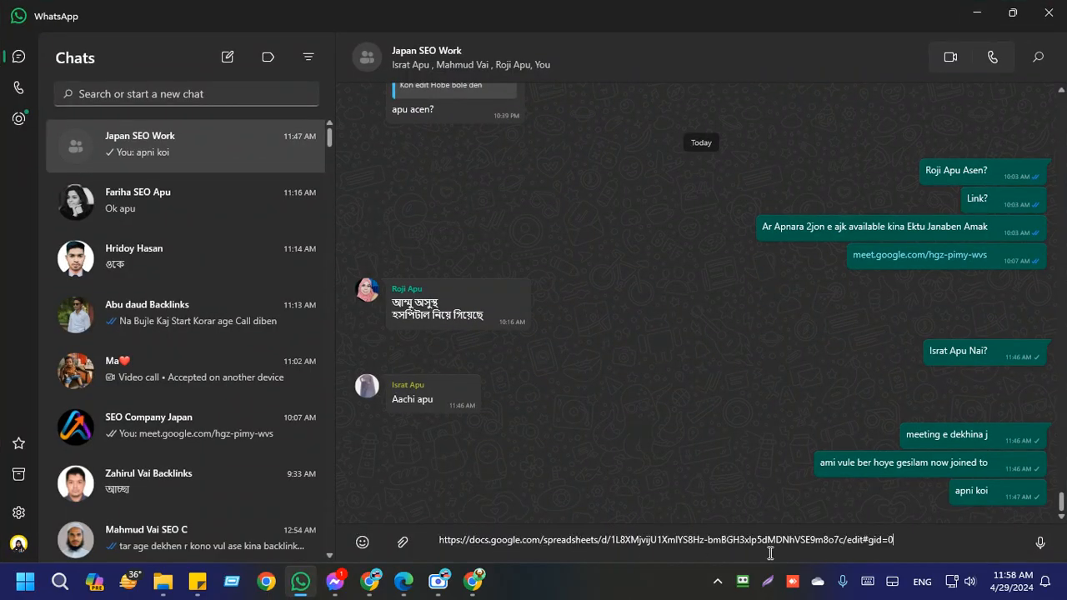
pyautogui.click(1040, 544)
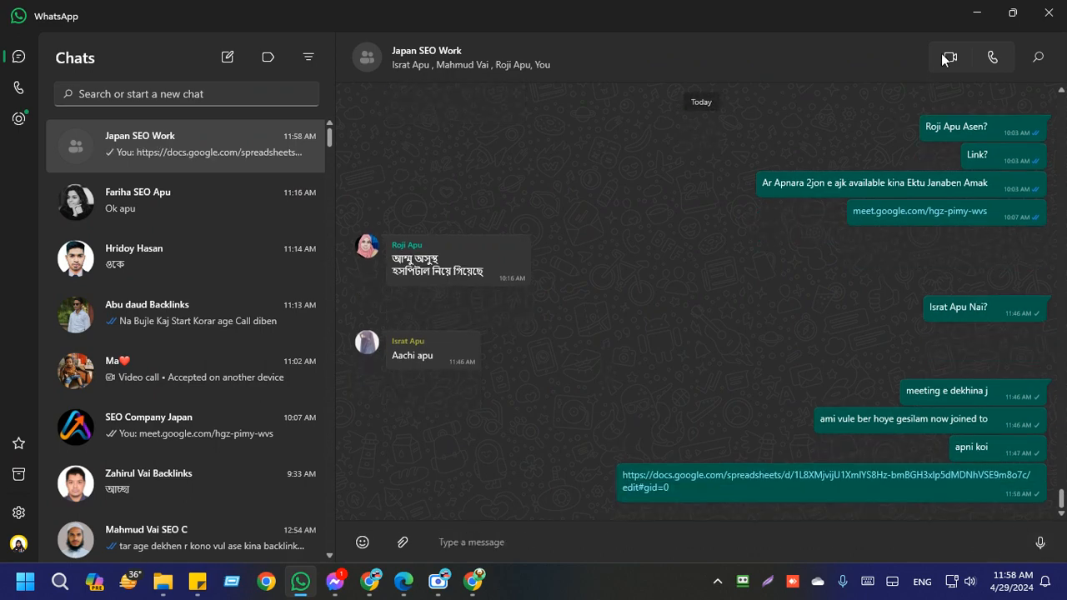
# Step: Minimize WhatsApp, then close the backlinks sheet and Google Sheets home tabs in the second Chrome window and minimize it
pyautogui.click(977, 12)
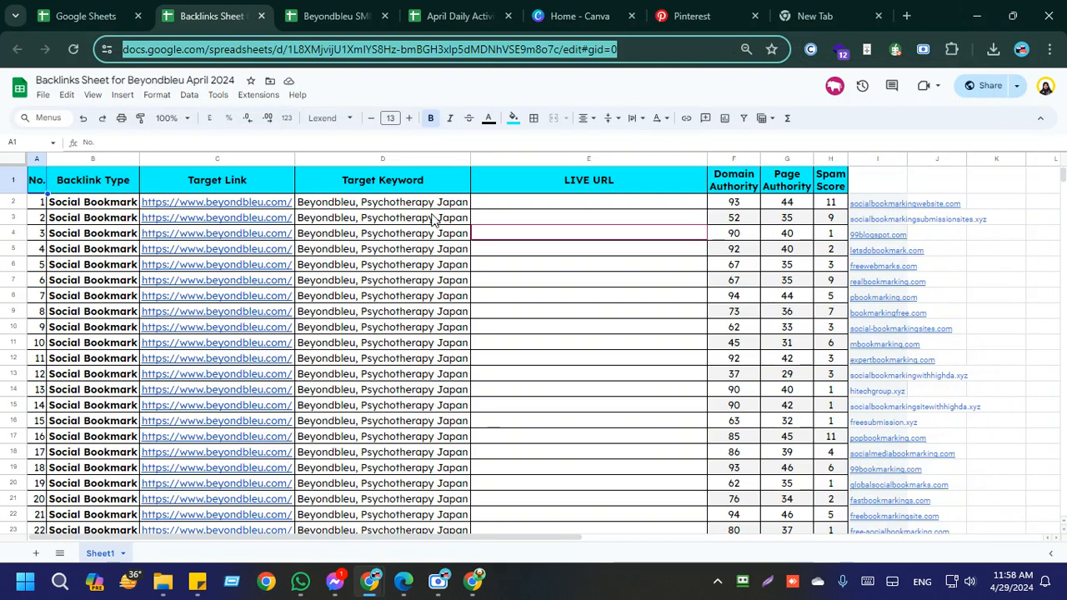
pyautogui.click(259, 16)
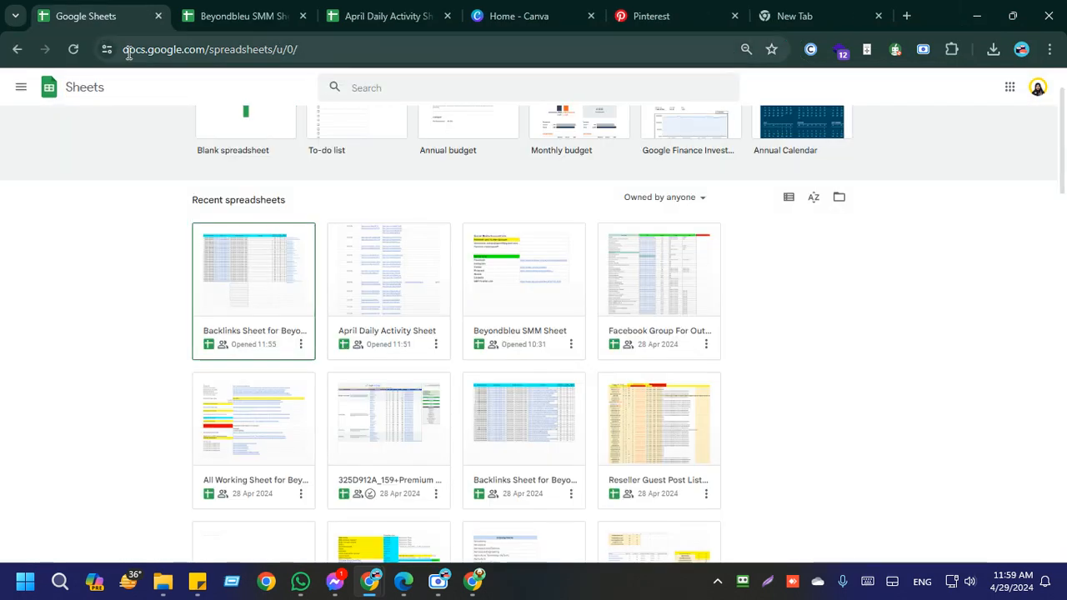
pyautogui.click(159, 16)
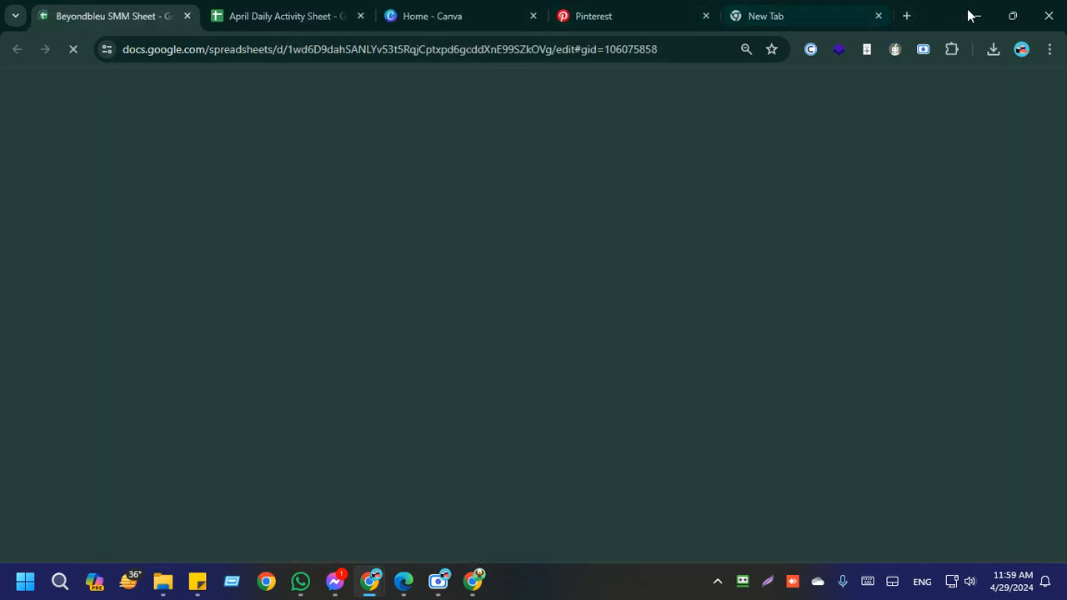
pyautogui.click(963, 15)
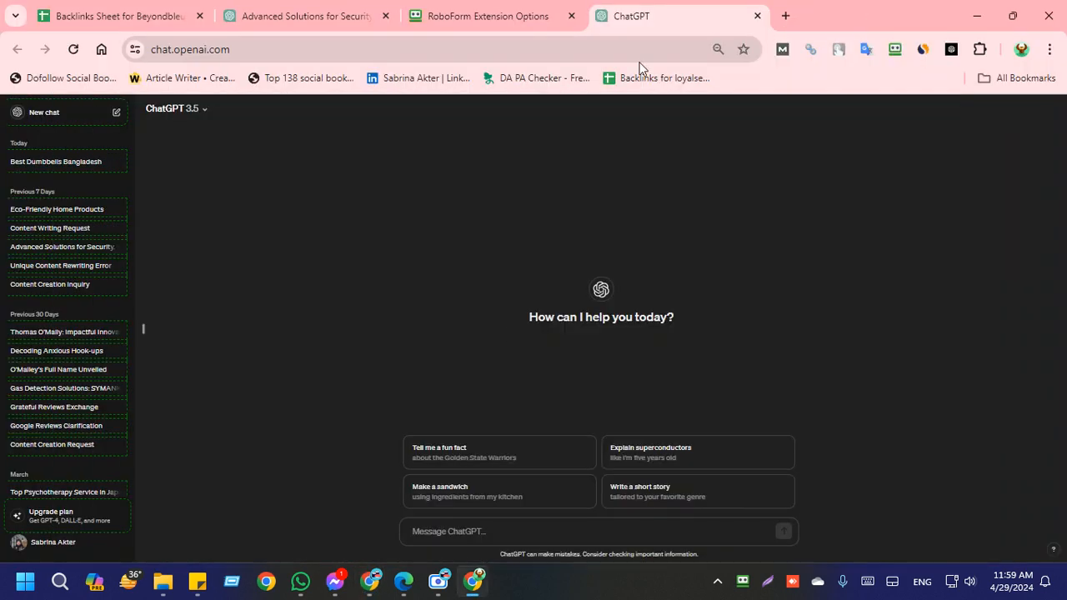
# Step: Return from the new ChatGPT chat to the Backlinks Sheet for Beyondbleu April 2024
pyautogui.click(515, 531)
pyautogui.click(390, 244)
pyautogui.click(182, 6)
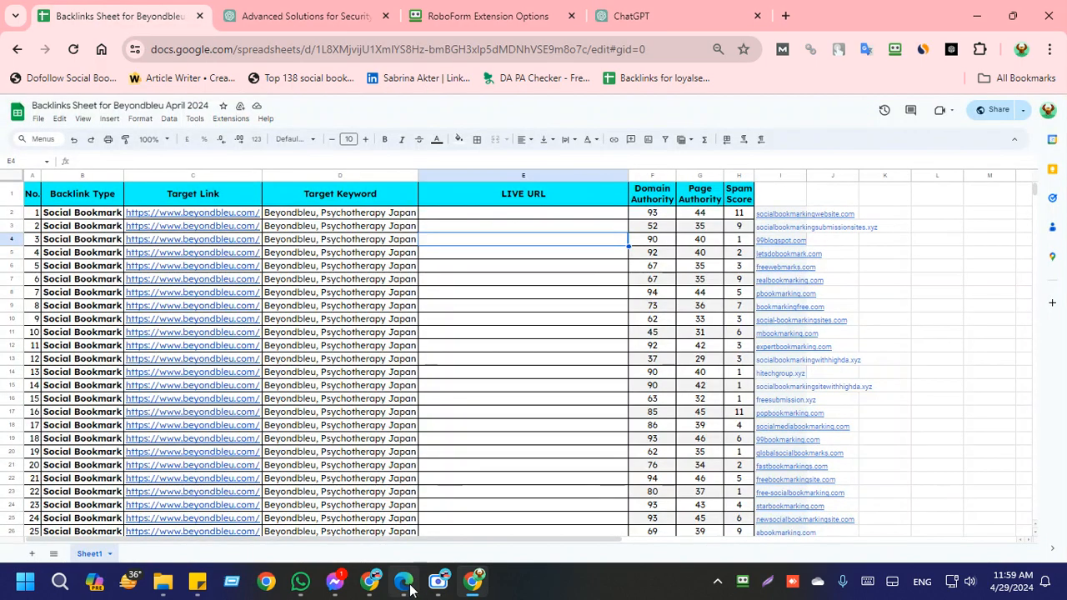
# Step: Switch to the Google Meet call in Microsoft Edge and share the entire screen
pyautogui.click(404, 581)
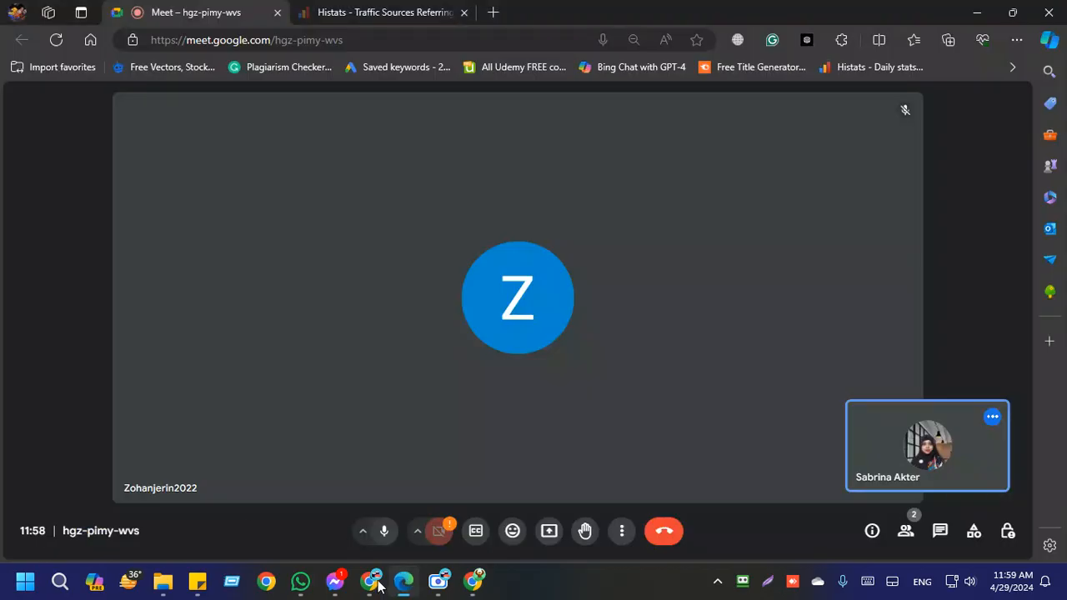
pyautogui.click(539, 530)
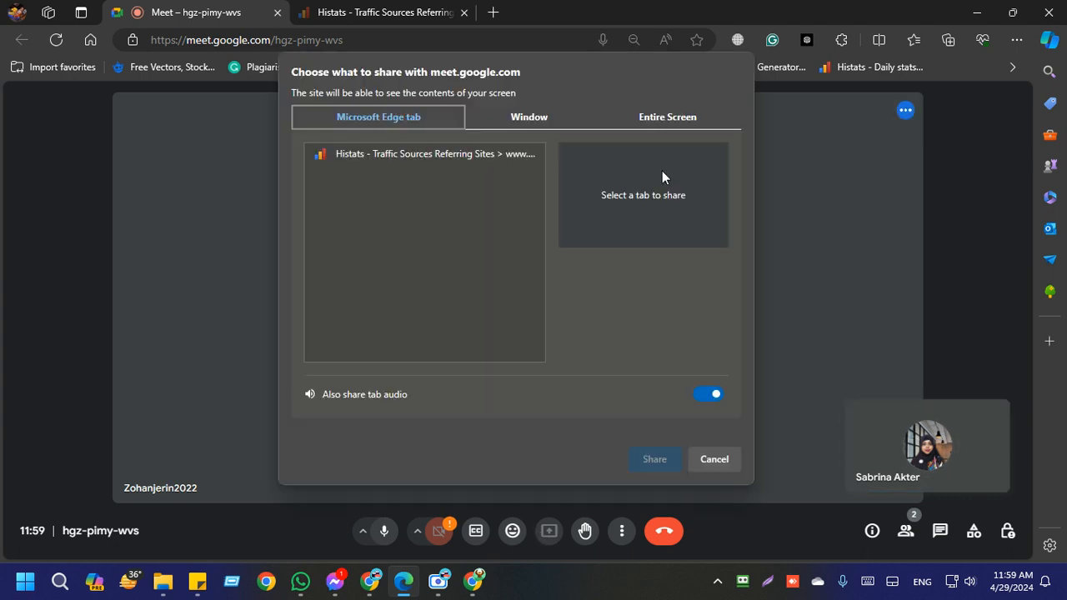
pyautogui.click(667, 118)
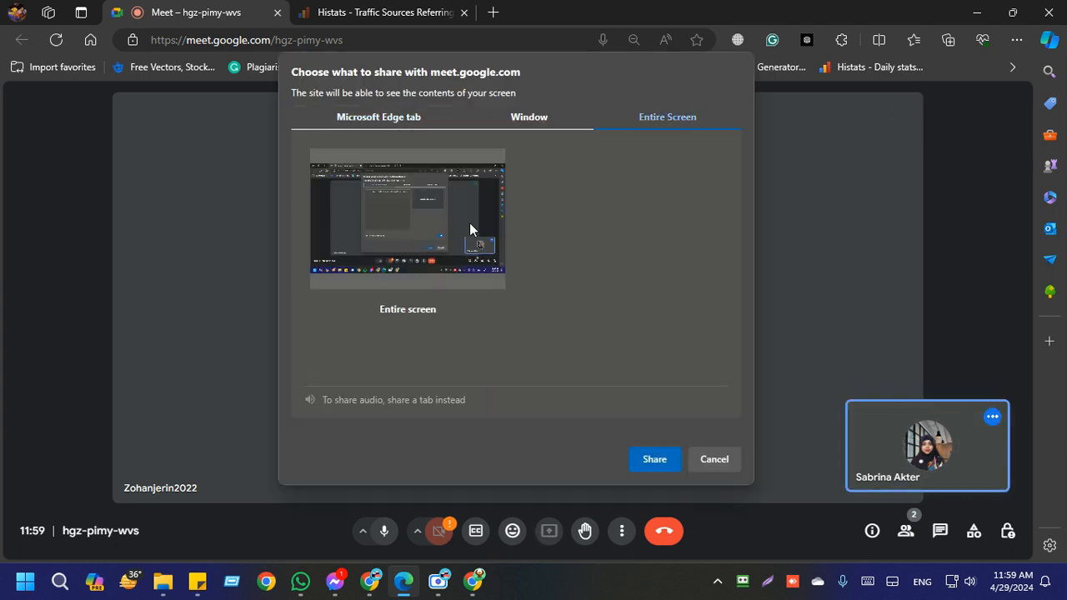
pyautogui.click(651, 461)
pyautogui.click(670, 514)
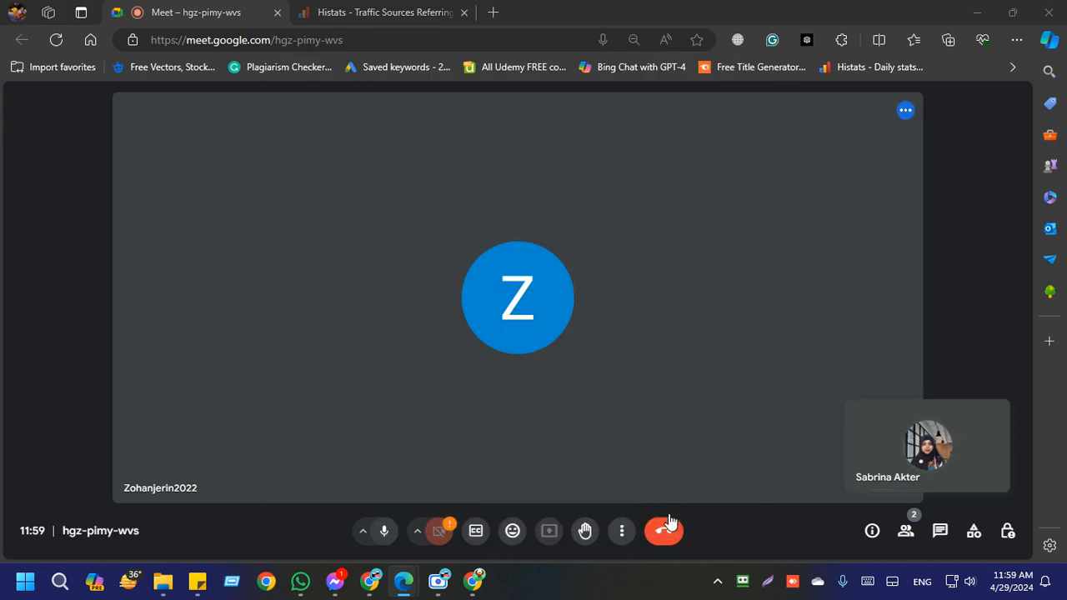
# Step: Check the running screen recorder, then ignore the infinity mirror warning in the Google Meet presentation
pyautogui.click(439, 583)
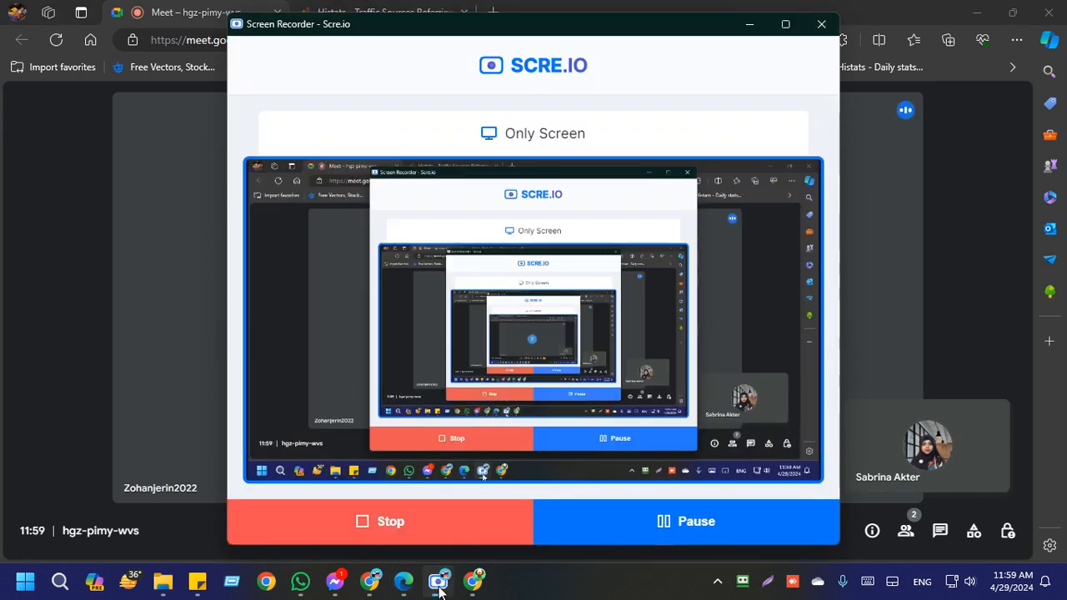
pyautogui.click(439, 584)
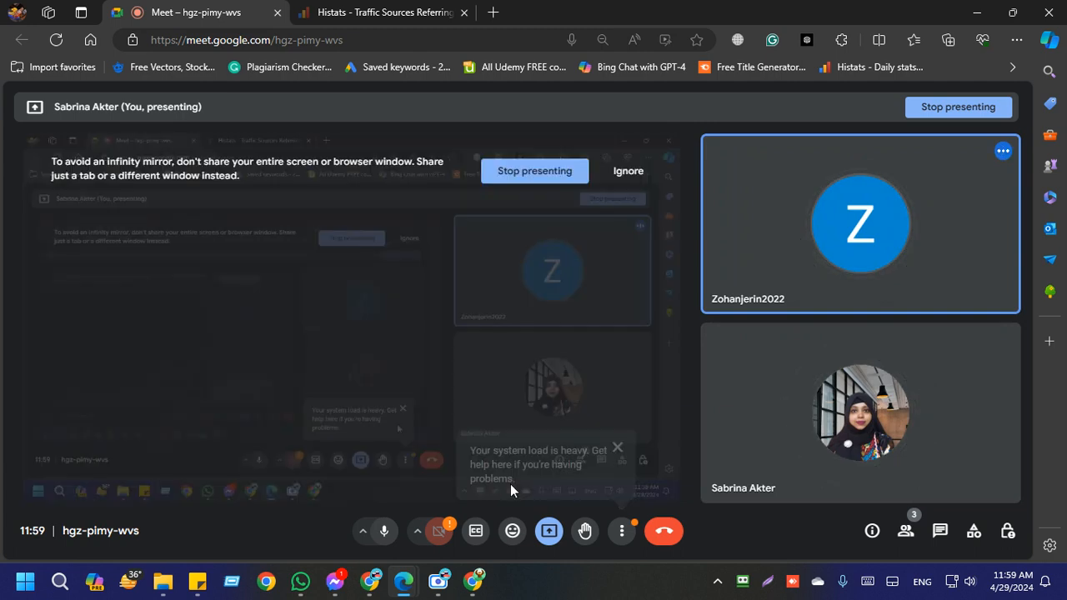
pyautogui.click(621, 531)
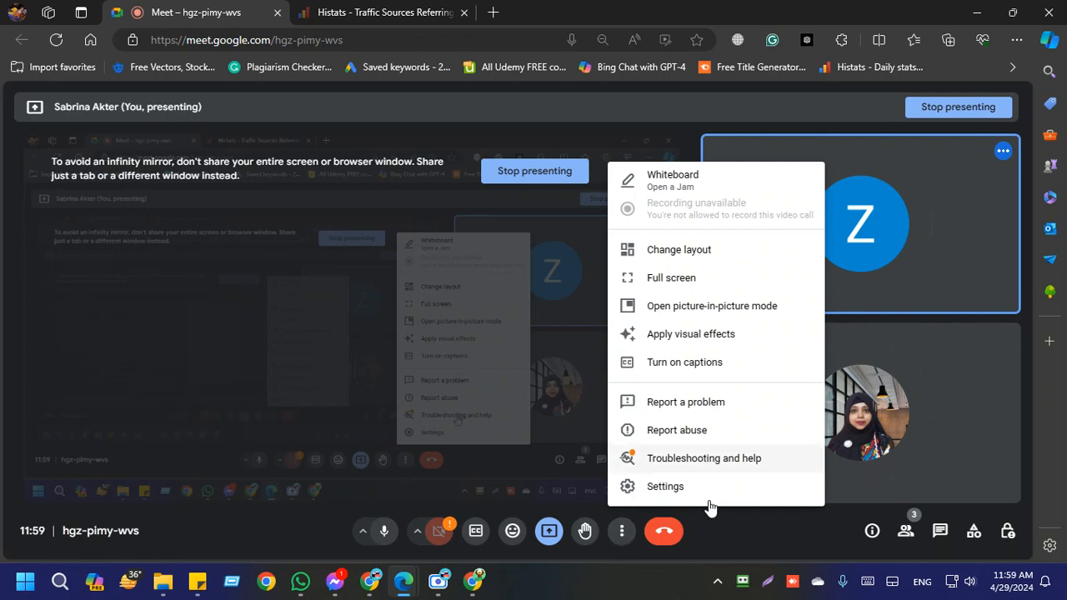
pyautogui.click(737, 519)
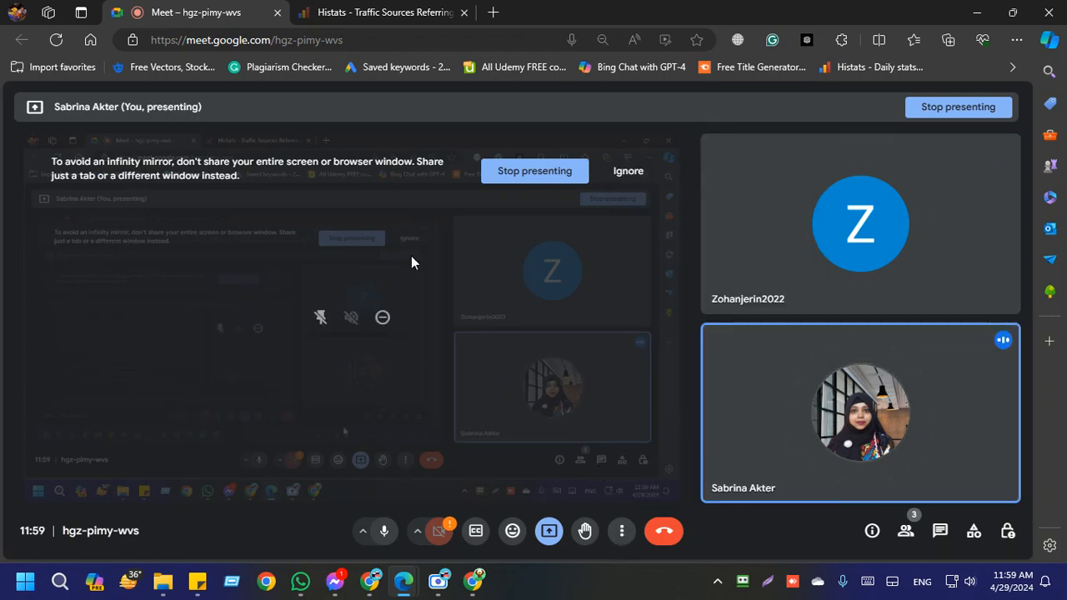
pyautogui.click(628, 171)
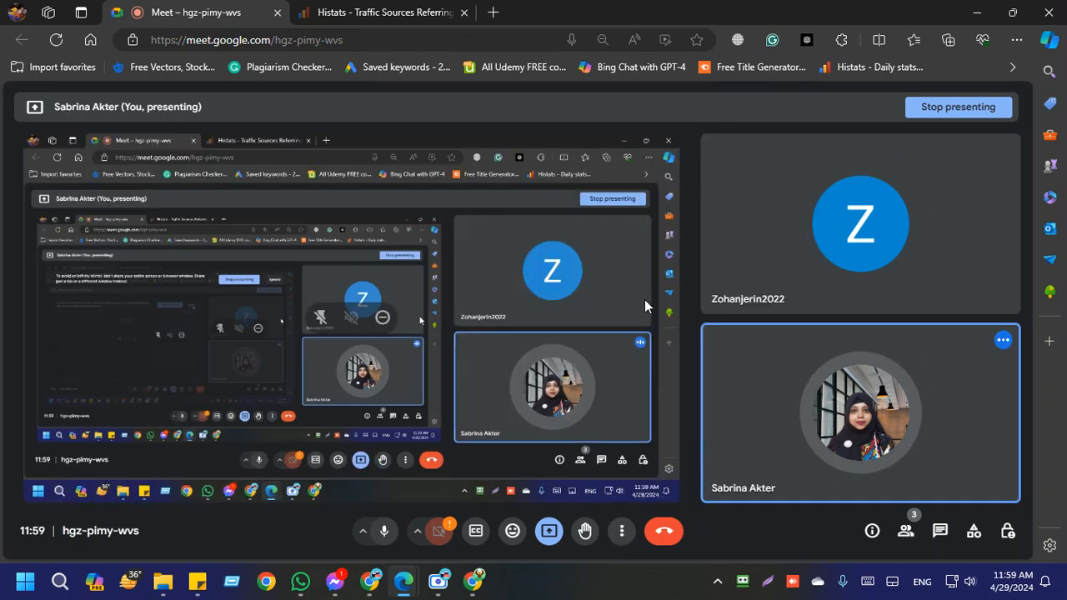
# Step: Switch to the ChatGPT tab in Chrome and copy the "AIPRM - ChatGPT Prompts" heading above the prompt library
pyautogui.click(473, 581)
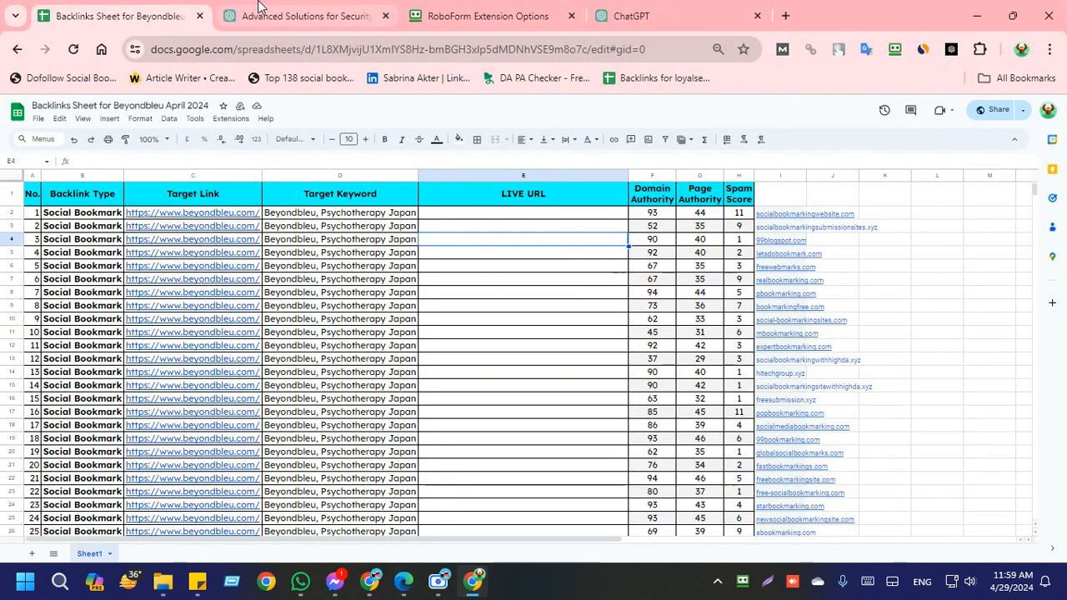
pyautogui.click(388, 7)
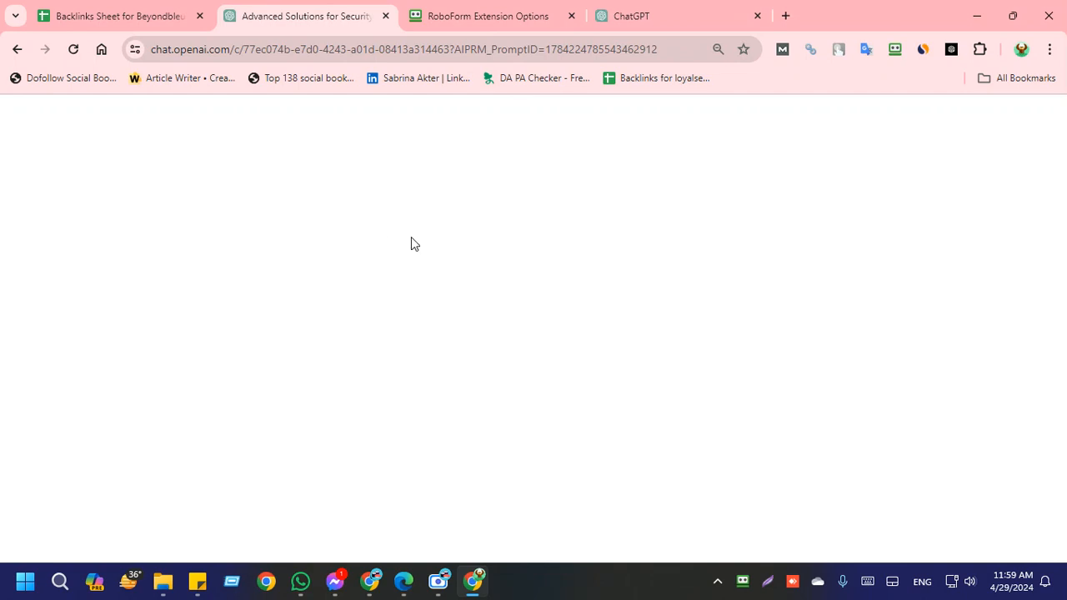
pyautogui.click(649, 10)
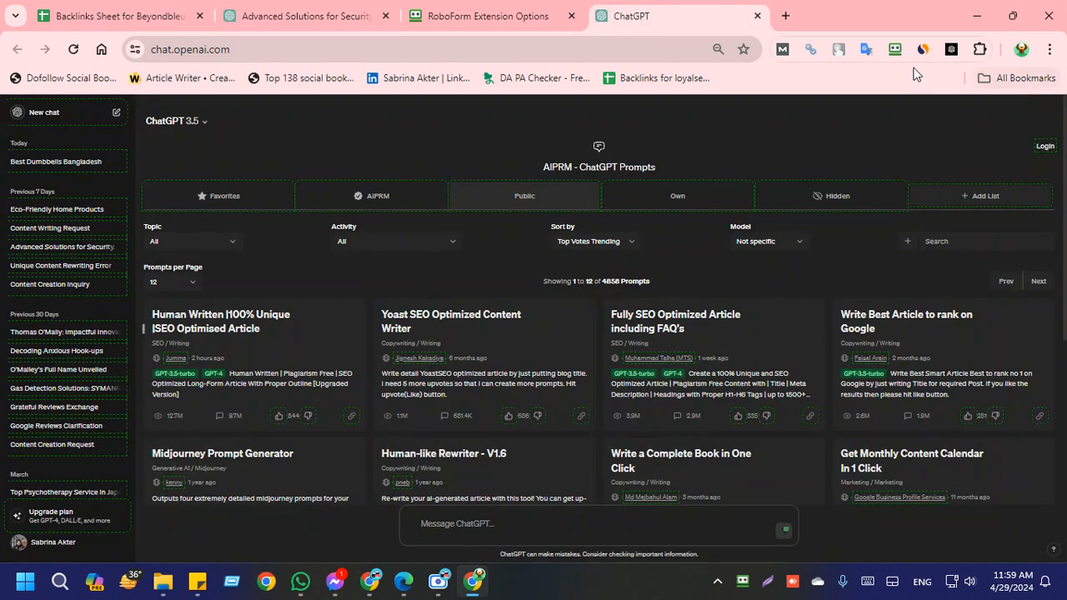
pyautogui.scroll(-3, 419, 541)
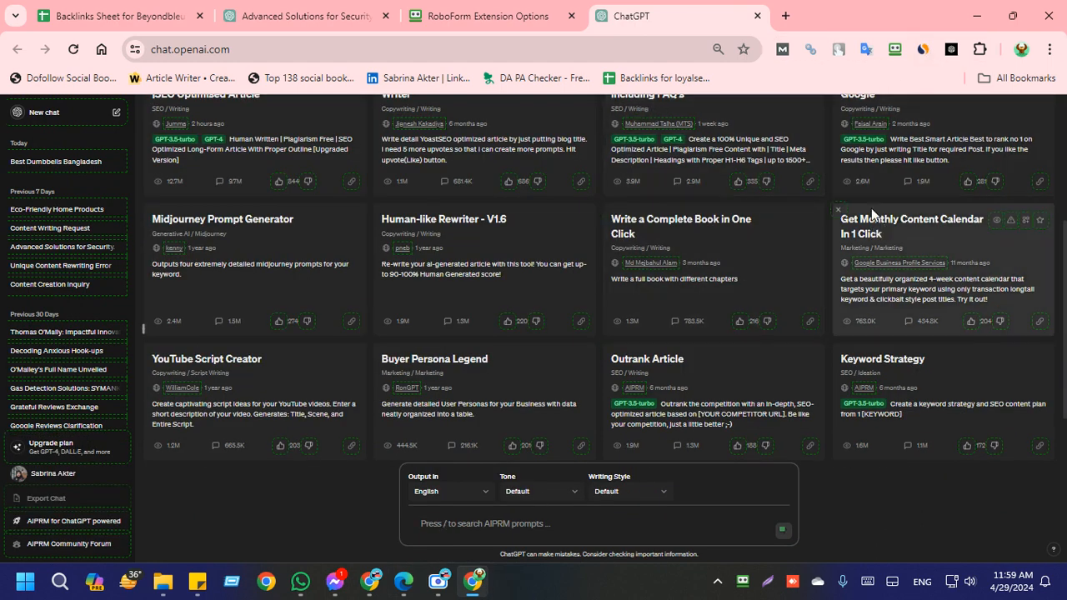
pyautogui.scroll(3, 871, 207)
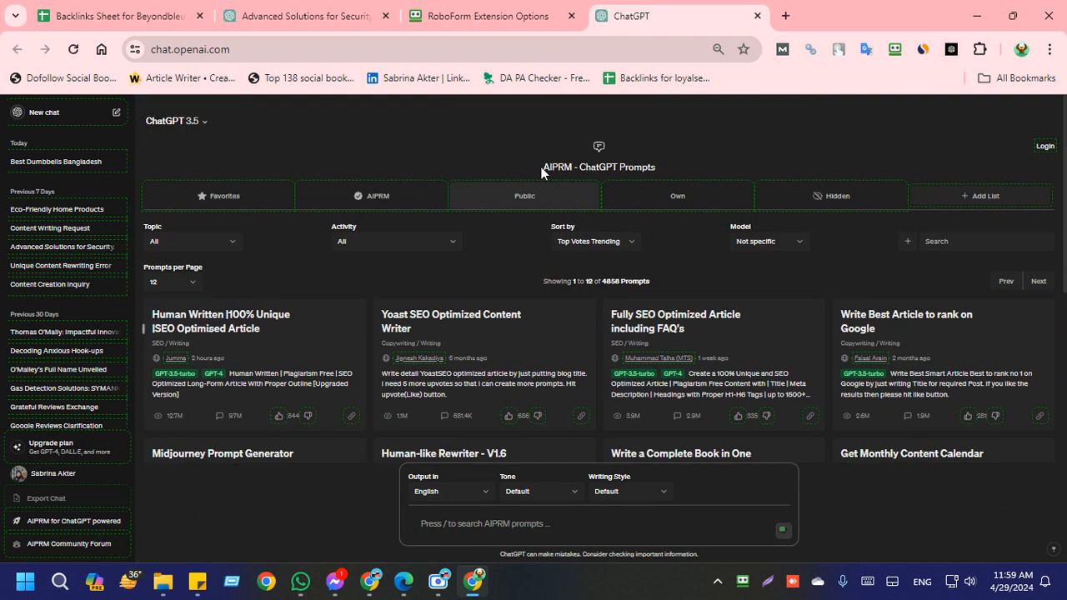
pyautogui.moveTo(541, 170); pyautogui.dragTo(684, 177)
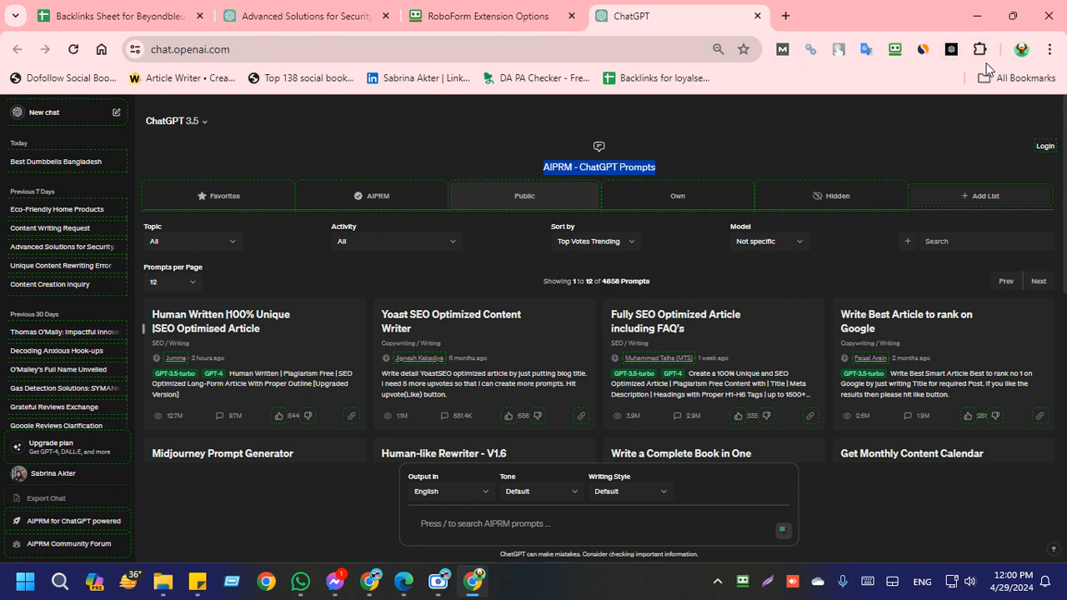
# Step: Open ChatGPT through the AIPRM extension and check the AIPRM for ChatGPT entry among Chrome's installed extensions
pyautogui.click(953, 51)
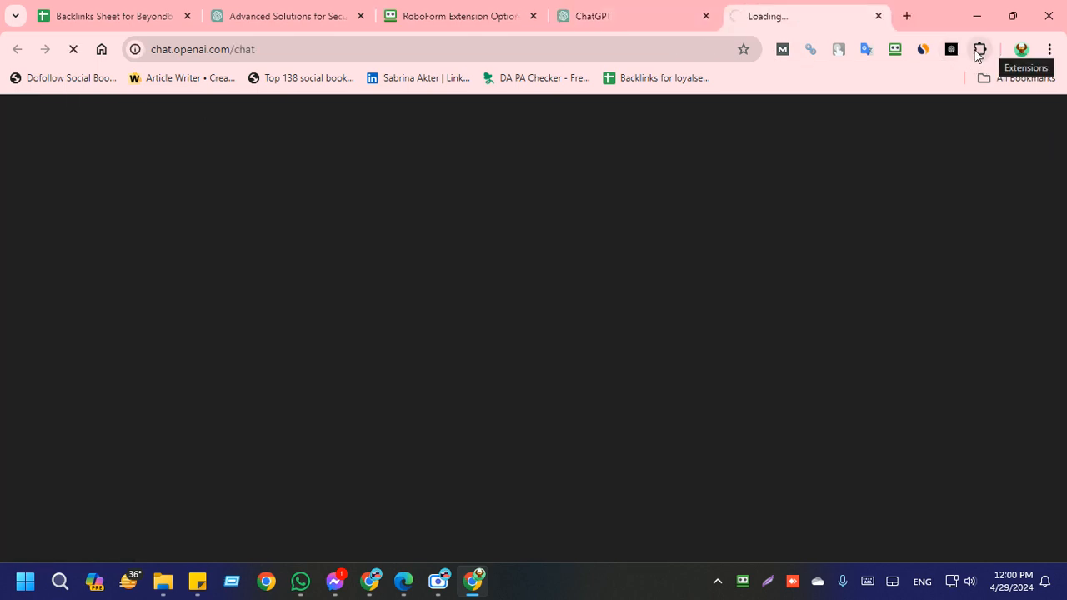
pyautogui.click(980, 49)
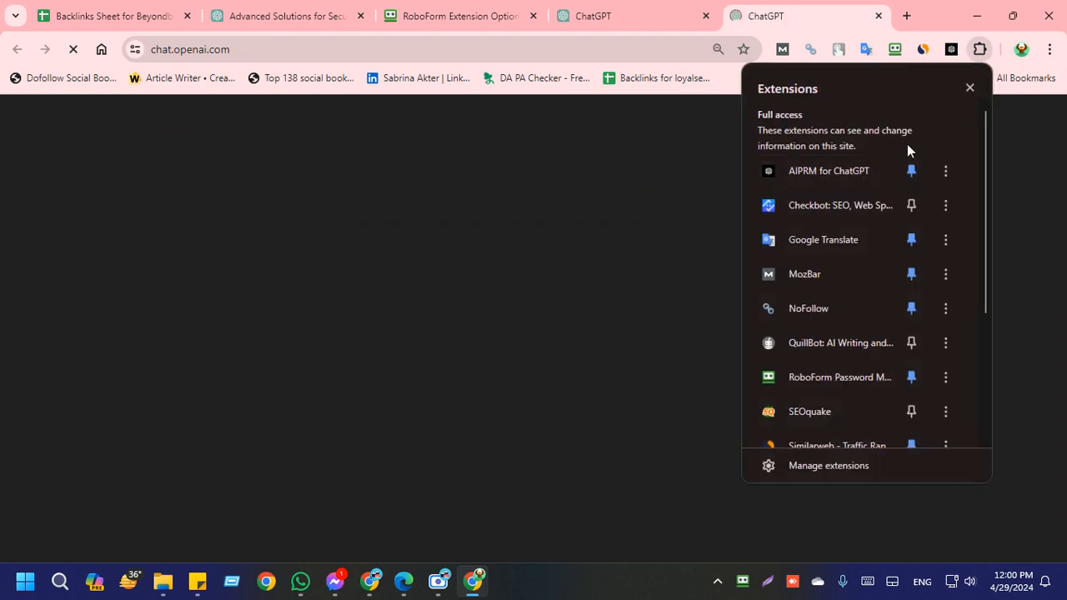
pyautogui.click(968, 90)
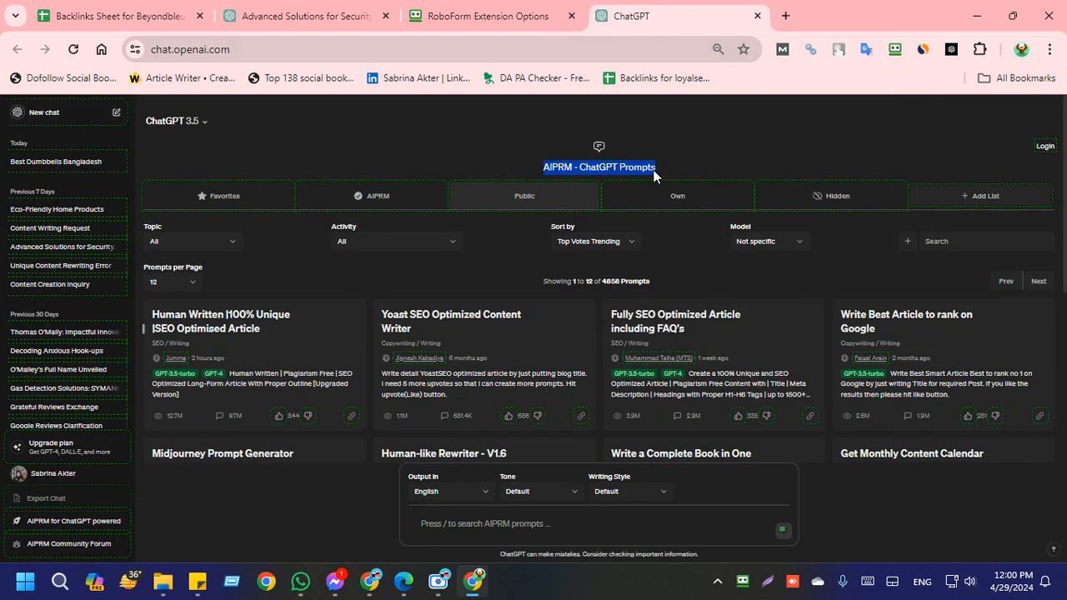
pyautogui.click(712, 174)
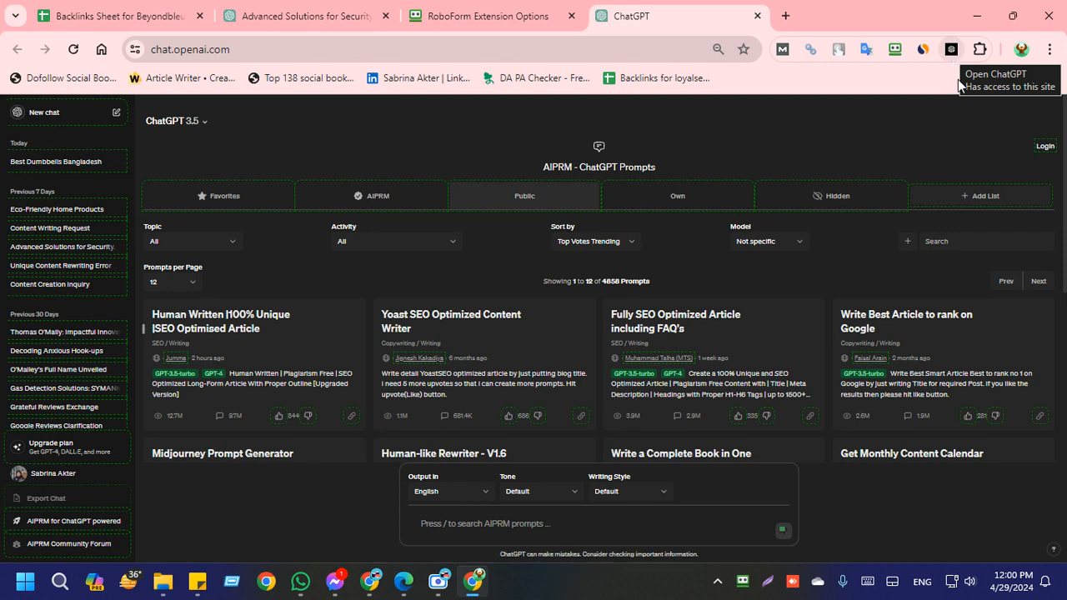
pyautogui.click(980, 49)
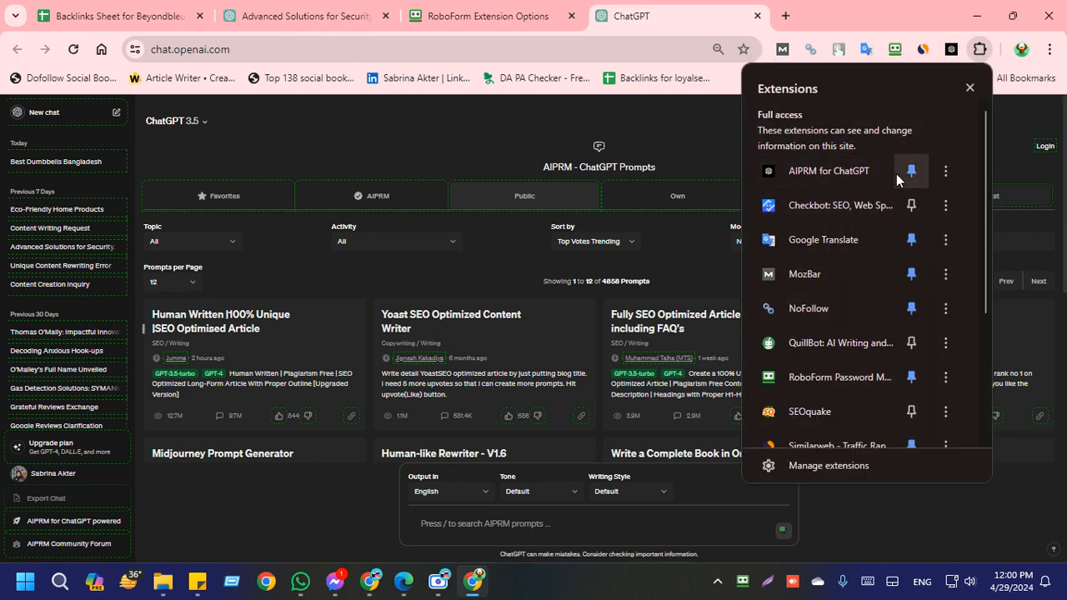
pyautogui.click(647, 131)
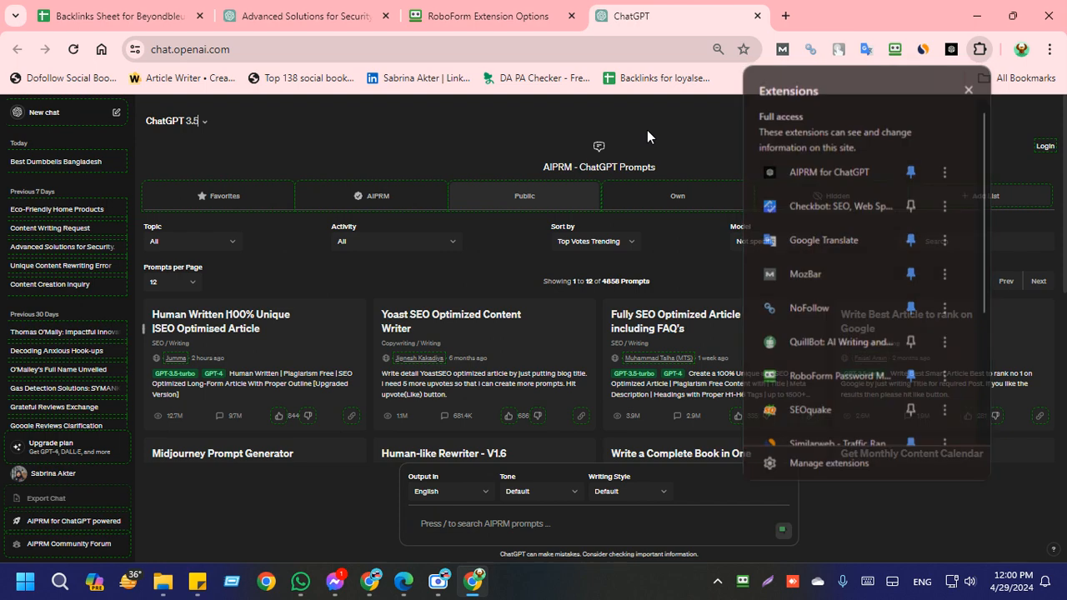
# Step: Search Google for "AIPRM - ChatGPT Prompts" in a new tab and send that phrase to the Japan SEO Work WhatsApp group
pyautogui.click(786, 15)
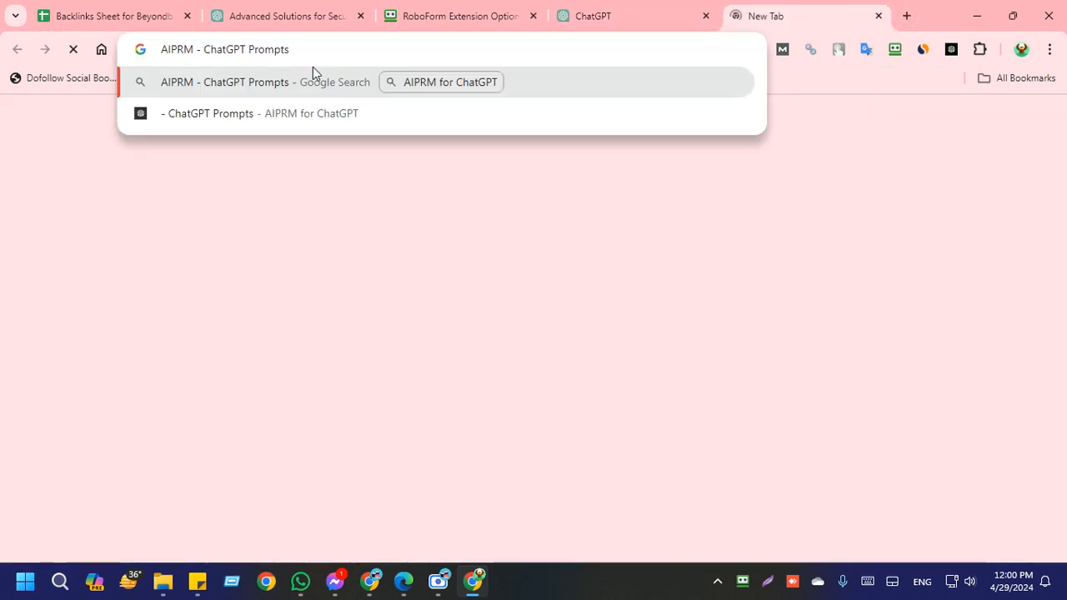
pyautogui.click(322, 76)
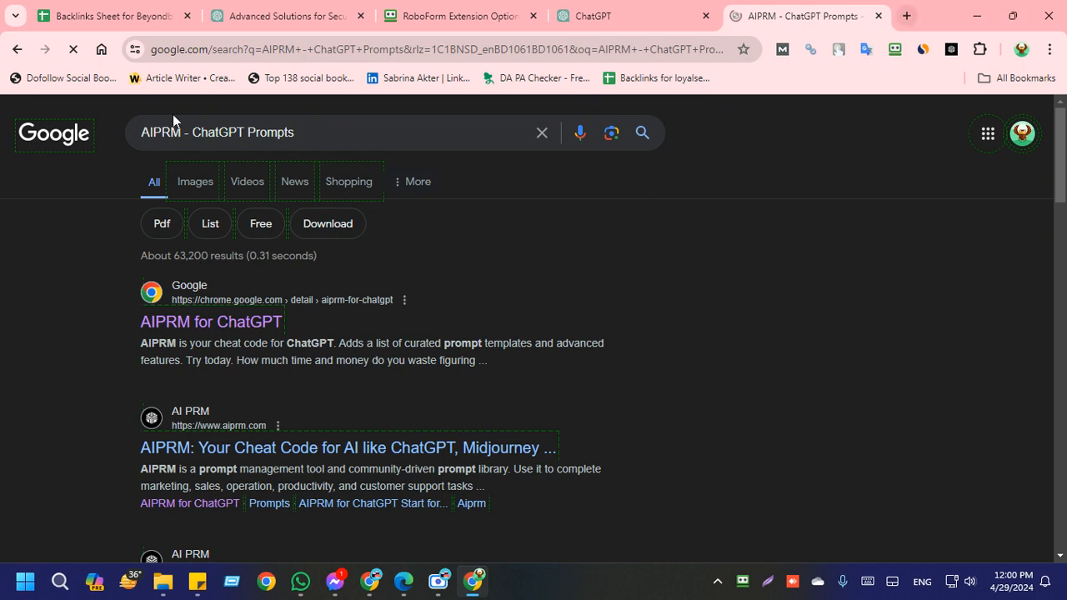
pyautogui.moveTo(297, 133); pyautogui.dragTo(136, 131)
pyautogui.hotkey('ctrl', 'c')
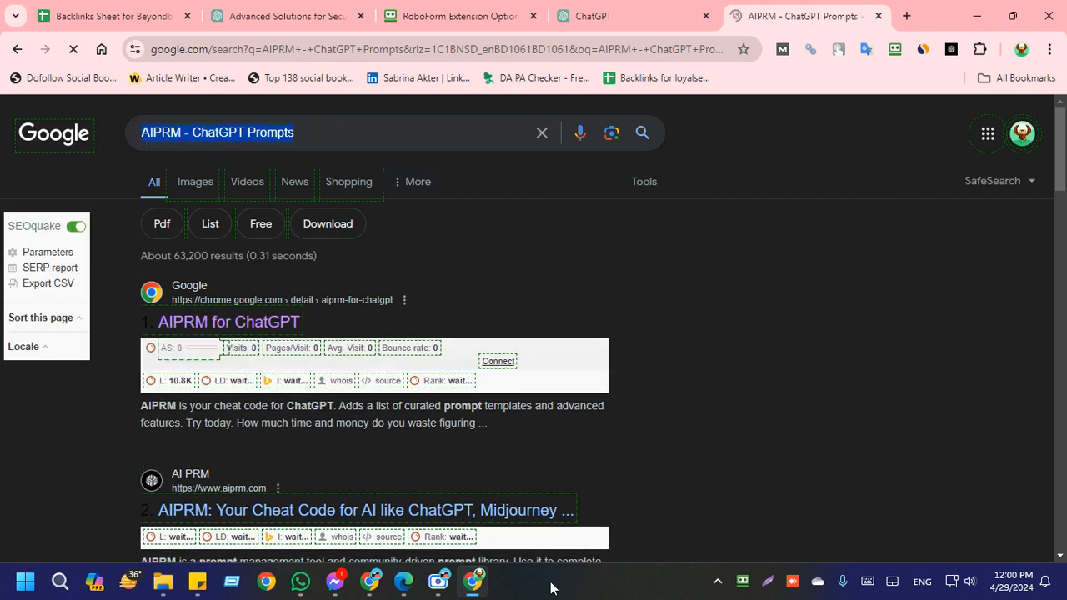
pyautogui.click(300, 581)
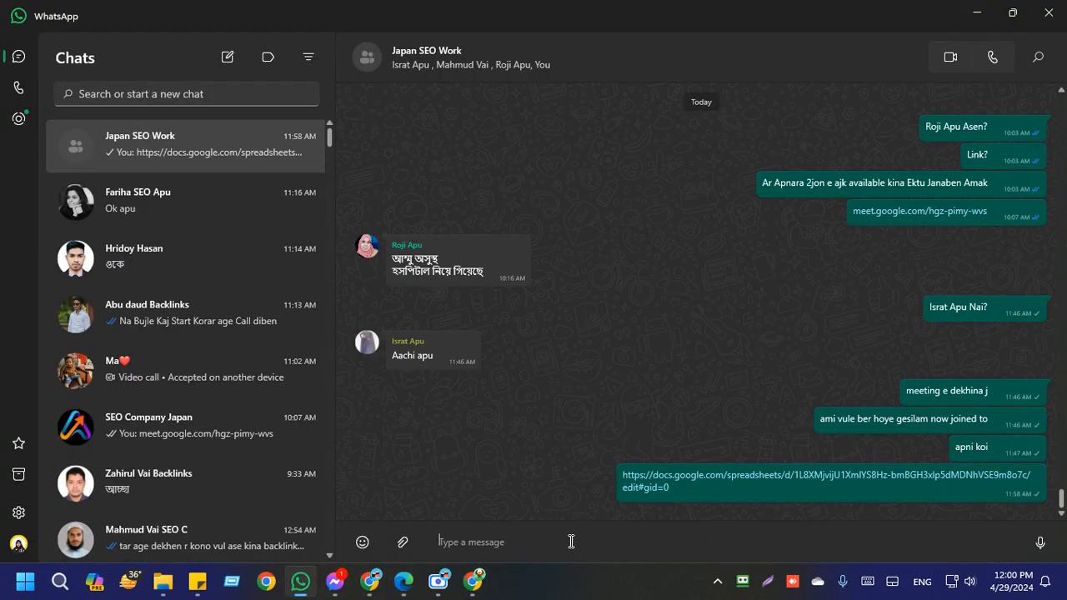
pyautogui.hotkey('ctrl', 'v')
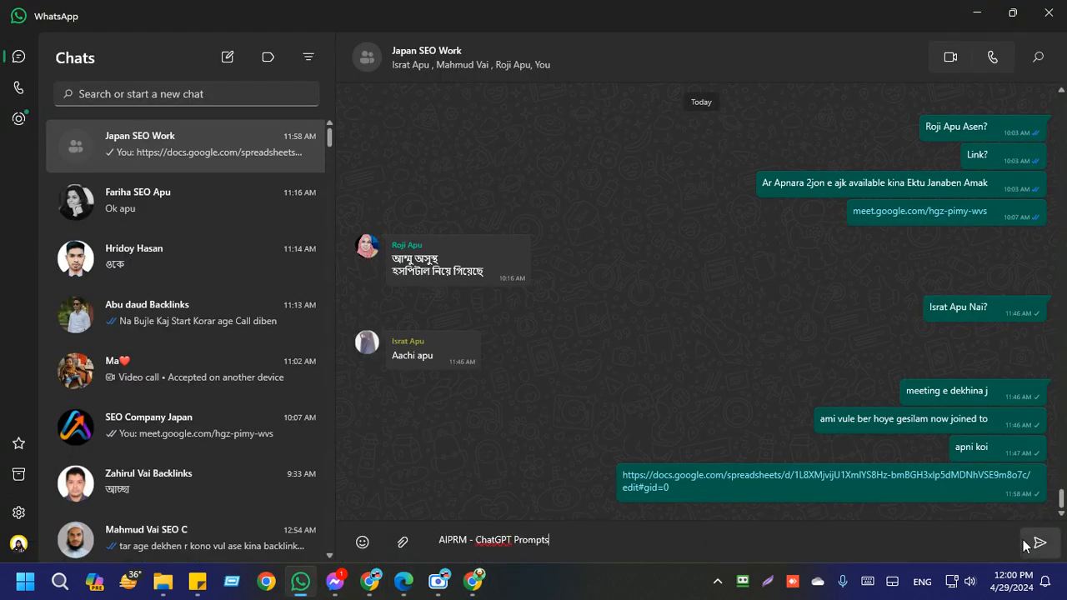
pyautogui.click(1031, 542)
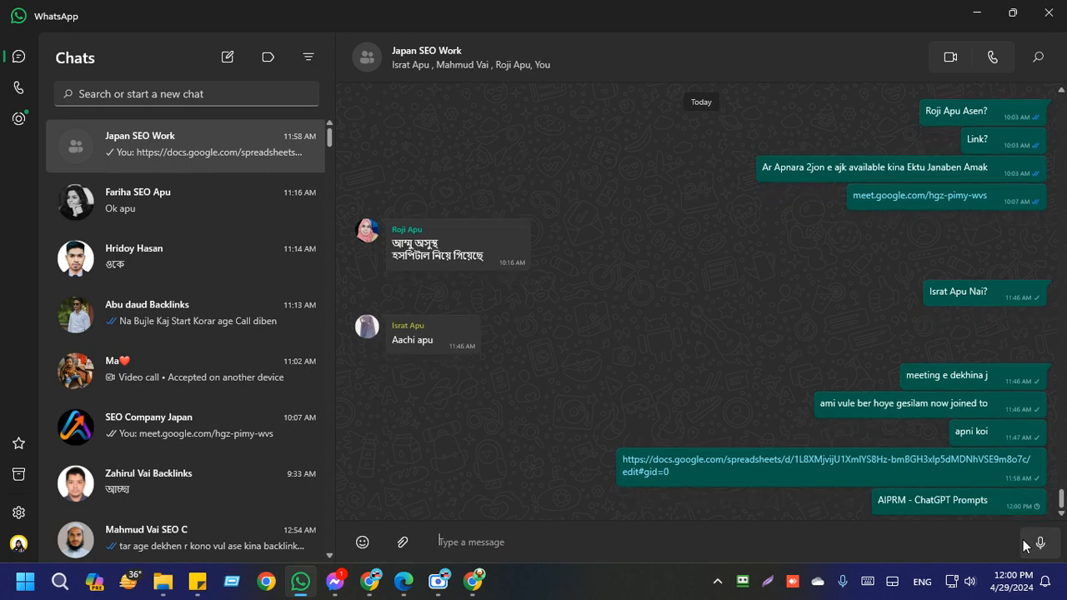
pyautogui.click(971, 7)
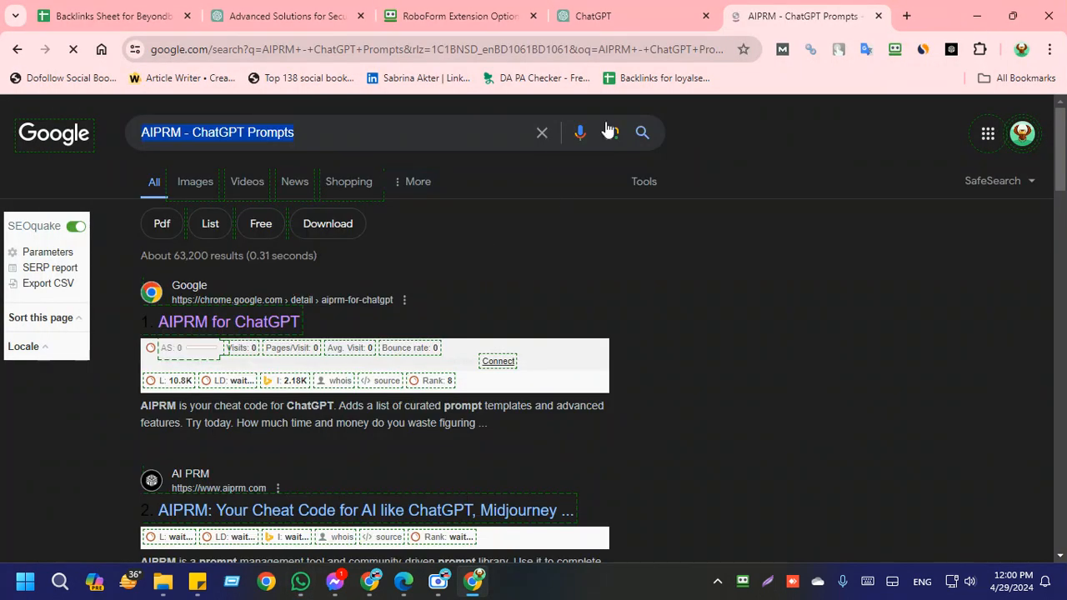
# Step: Open the Chrome Web Store result for AIPRM for ChatGPT and send its link to the Japan SEO Work WhatsApp group
pyautogui.click(225, 325)
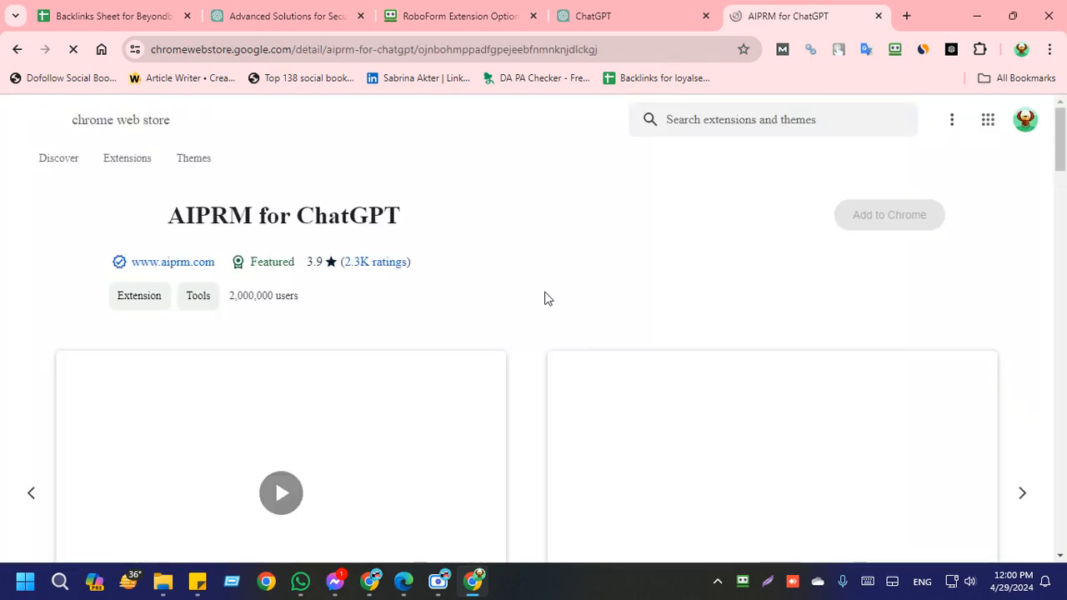
pyautogui.click(431, 48)
pyautogui.hotkey('ctrl', 'c')
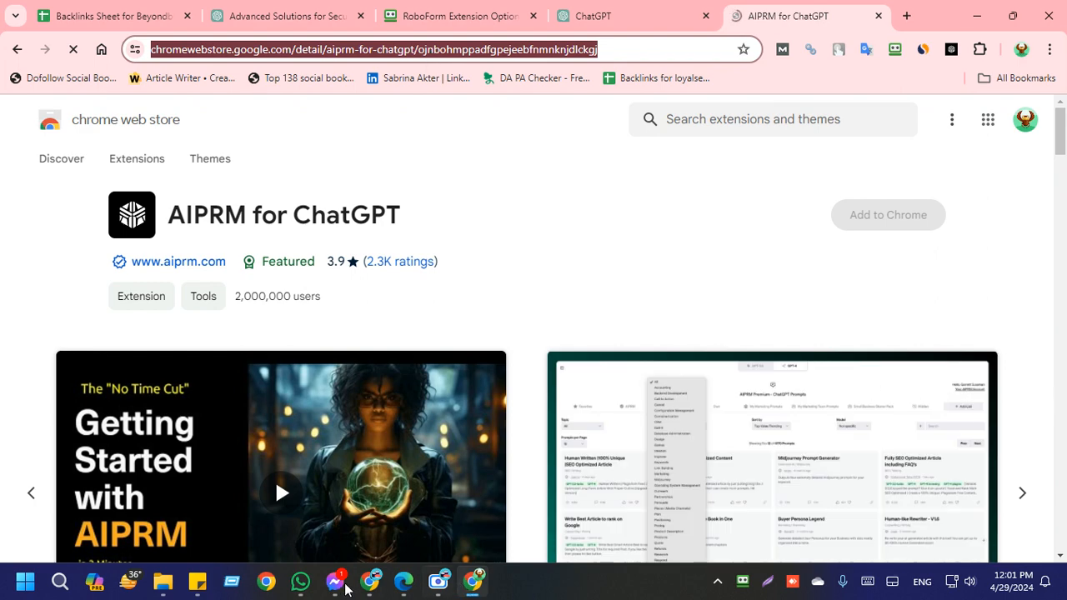
pyautogui.click(300, 581)
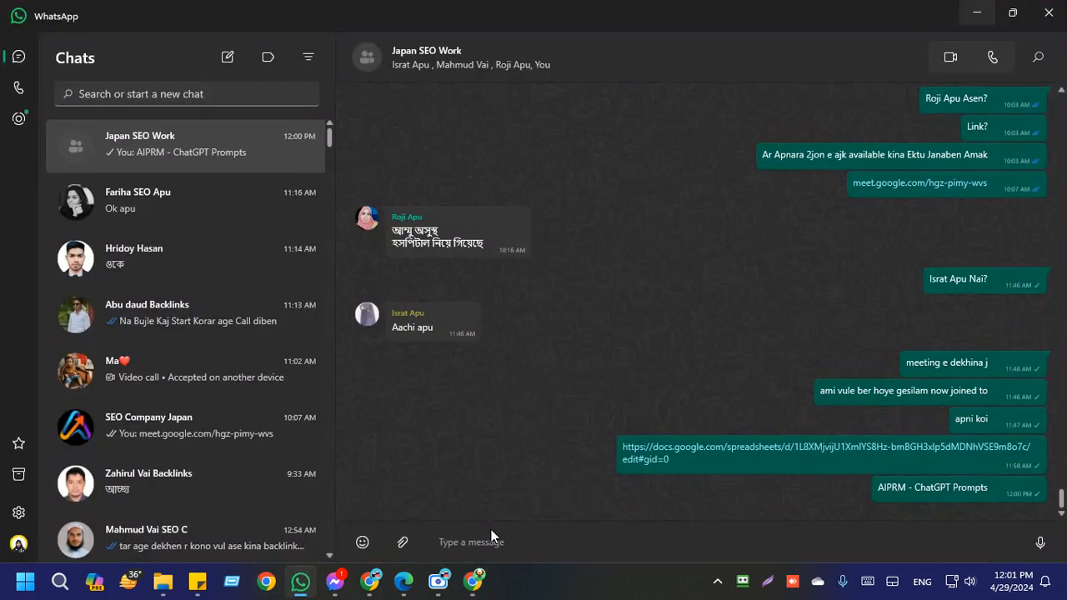
pyautogui.hotkey('ctrl', 'v')
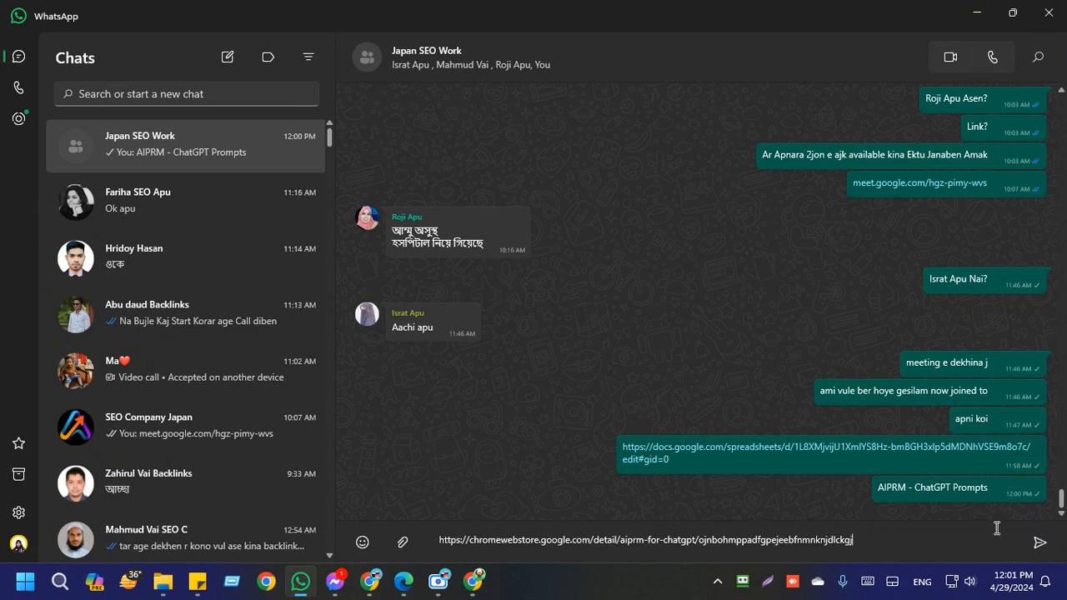
pyautogui.click(1040, 542)
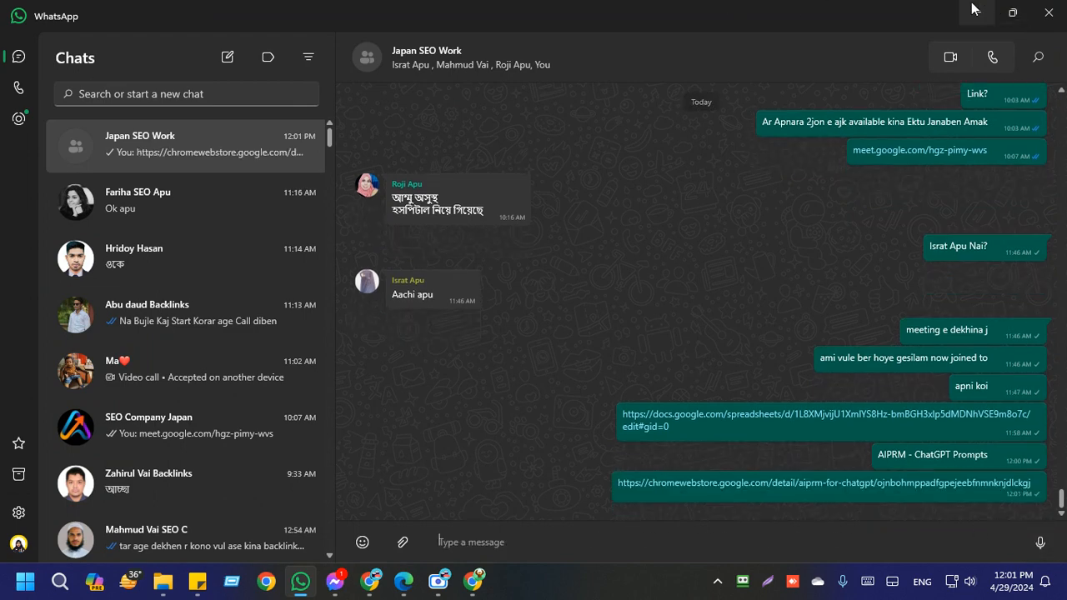
pyautogui.click(973, 12)
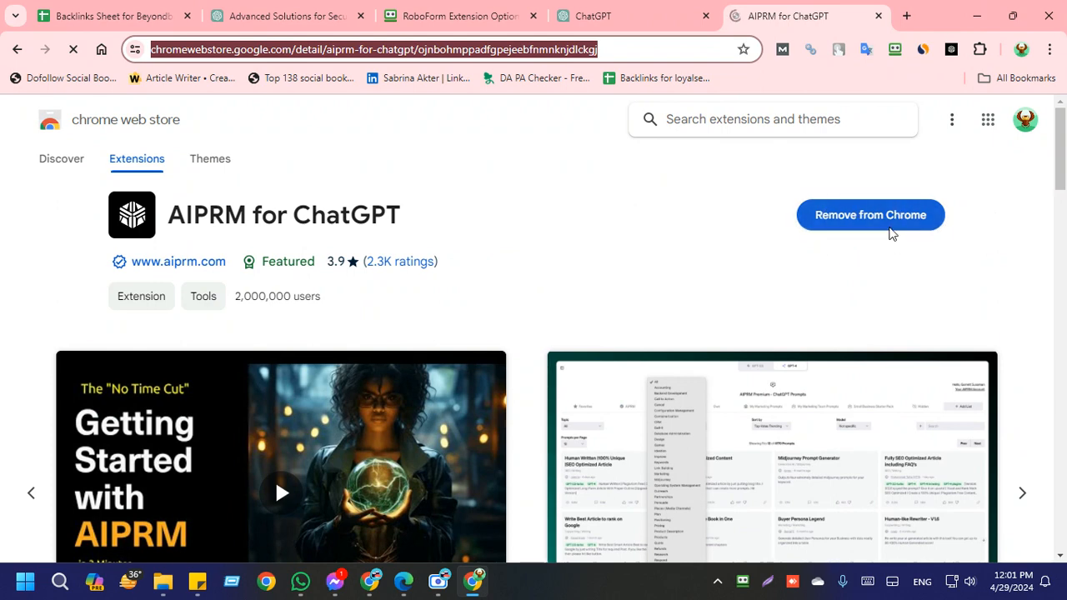
# Step: Review the AIPRM for ChatGPT store page and its pinned state among Chrome's extensions
pyautogui.click(739, 189)
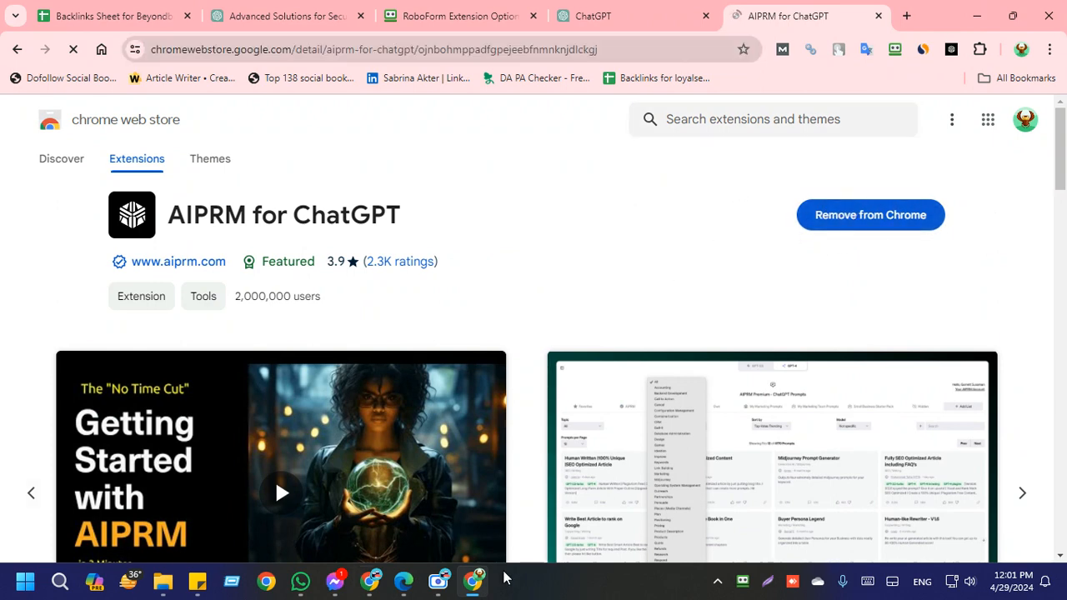
pyautogui.scroll(-5, 422, 399)
pyautogui.scroll(5, 425, 401)
pyautogui.click(981, 50)
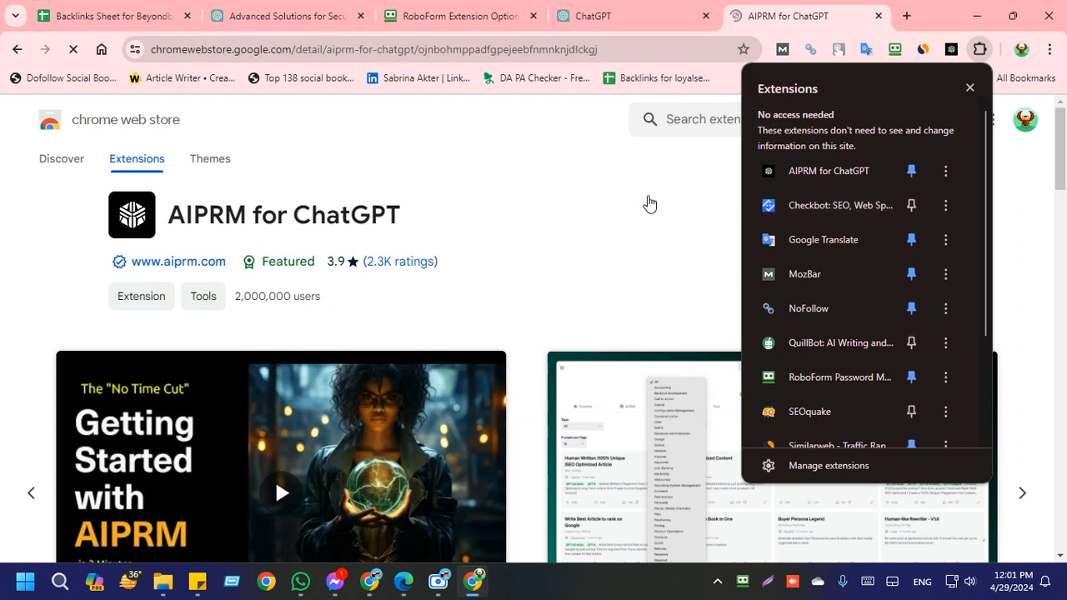
pyautogui.click(646, 202)
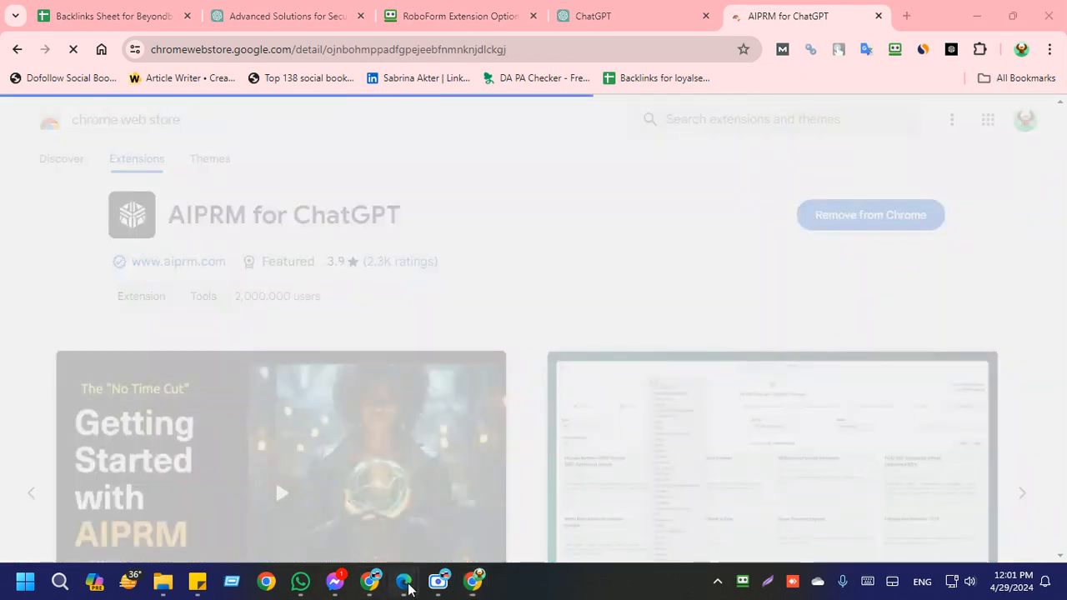
# Step: Switch to the Google Meet call in Edge and raise the system volume
pyautogui.moveTo(403, 582)
pyautogui.click(363, 503)
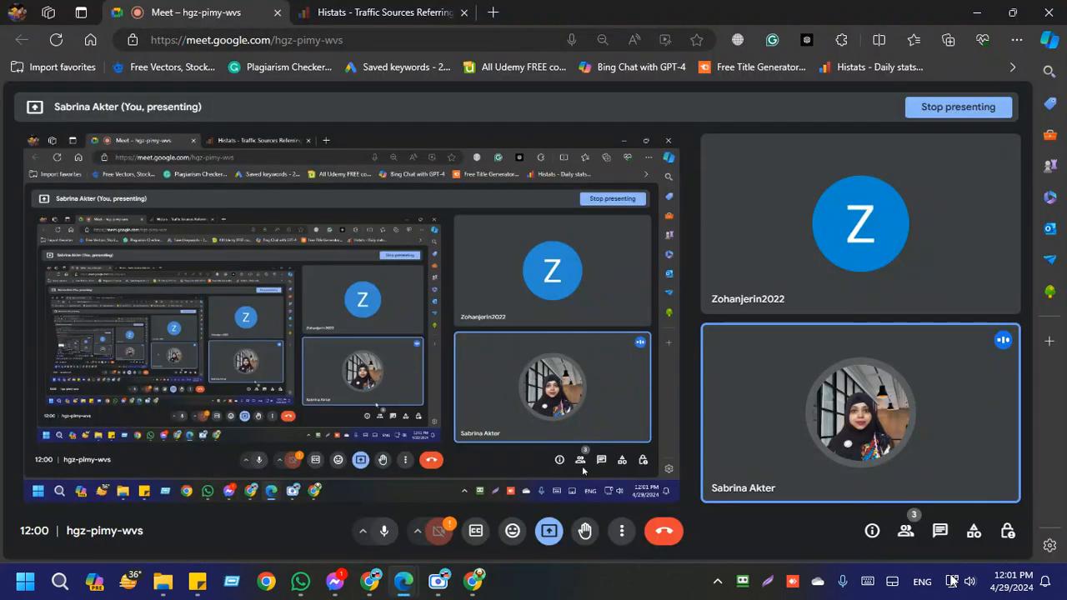
pyautogui.click(961, 581)
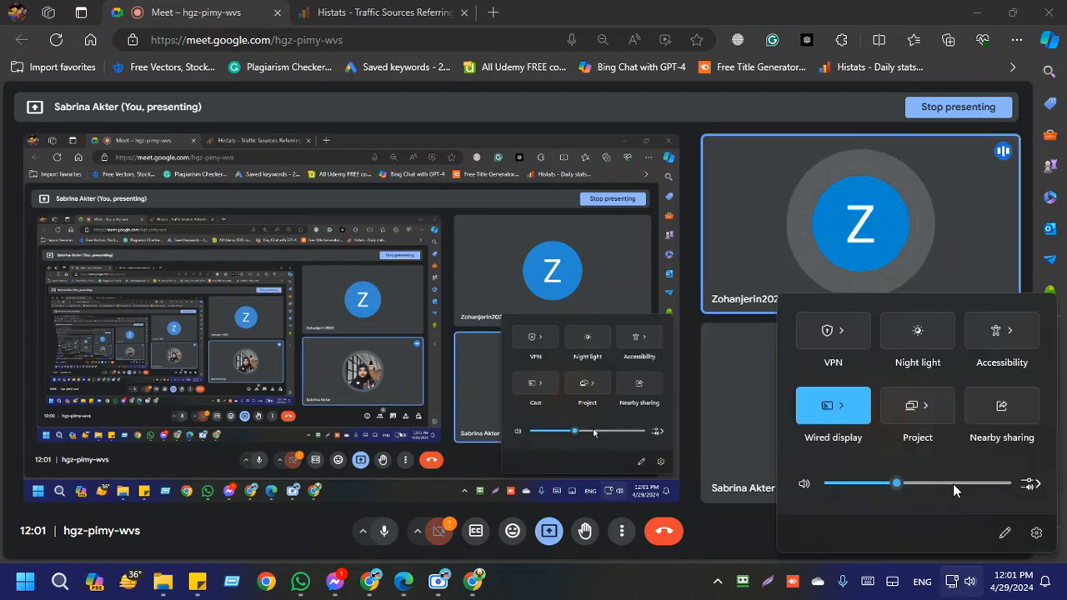
pyautogui.click(952, 484)
# Step: Return to Chrome, close the AIPRM for ChatGPT store page and go back to the ChatGPT prompt page
pyautogui.click(973, 11)
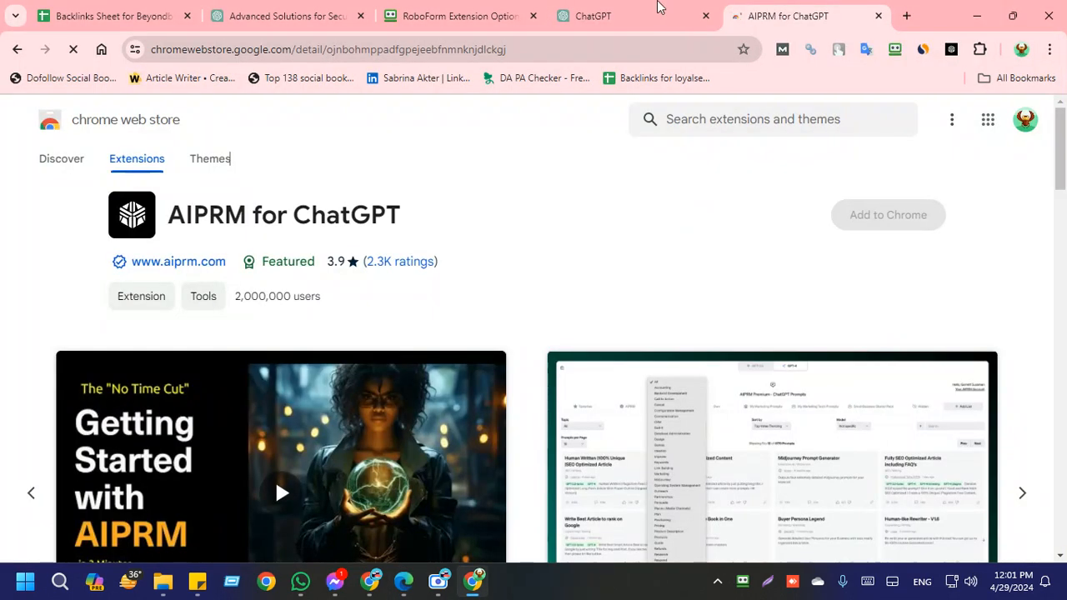
pyautogui.click(675, 23)
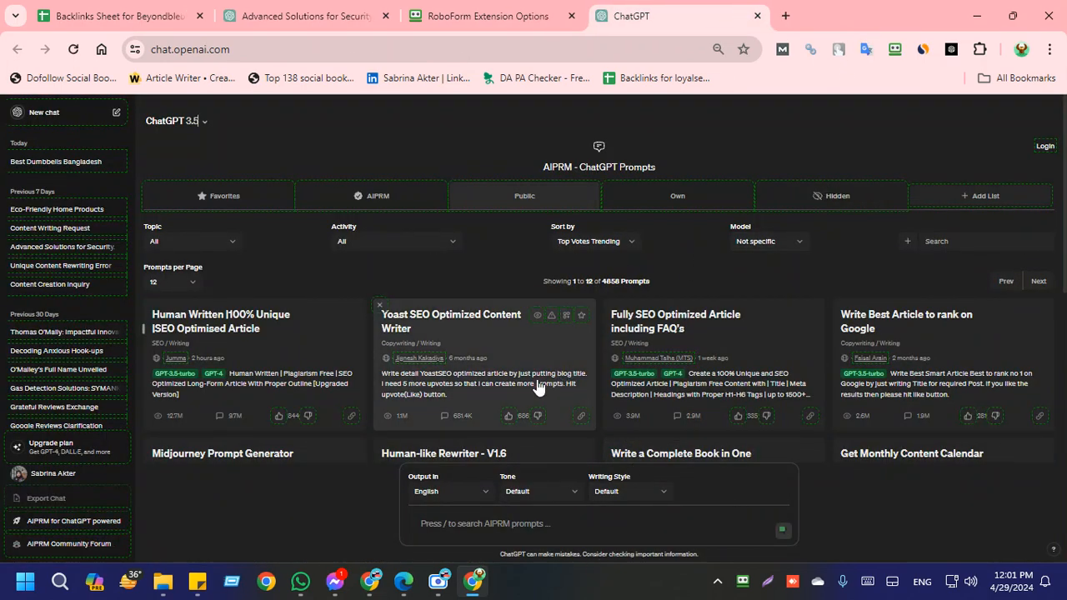
pyautogui.click(512, 524)
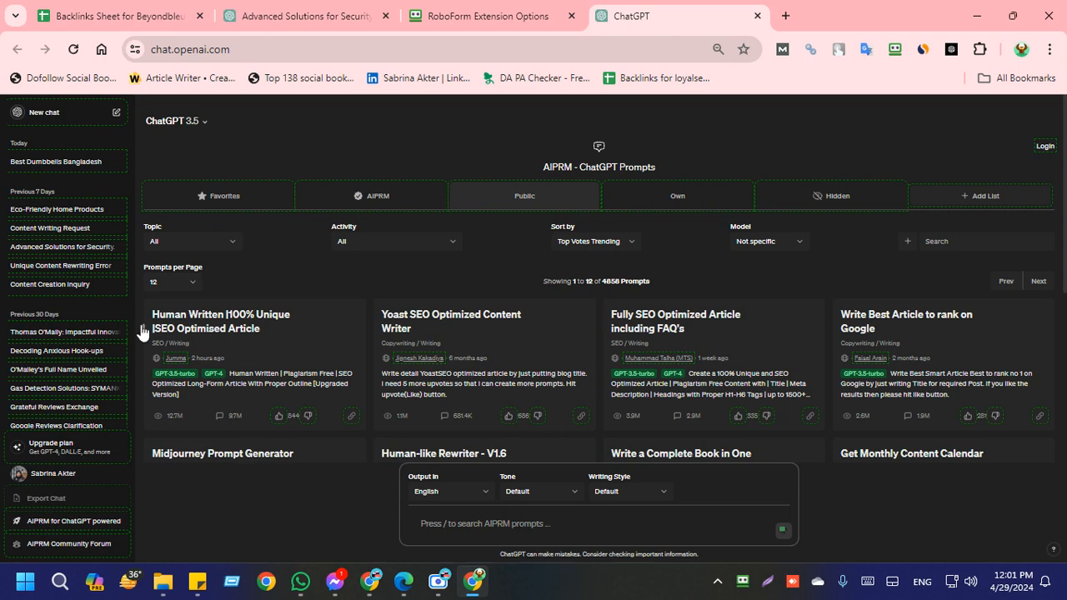
# Step: Copy freesocialbookmarkingsubmissionsiteslist.xyz from cell I30 of the Beyondbleu backlinks sheet and open that site in a new tab
pyautogui.click(107, 15)
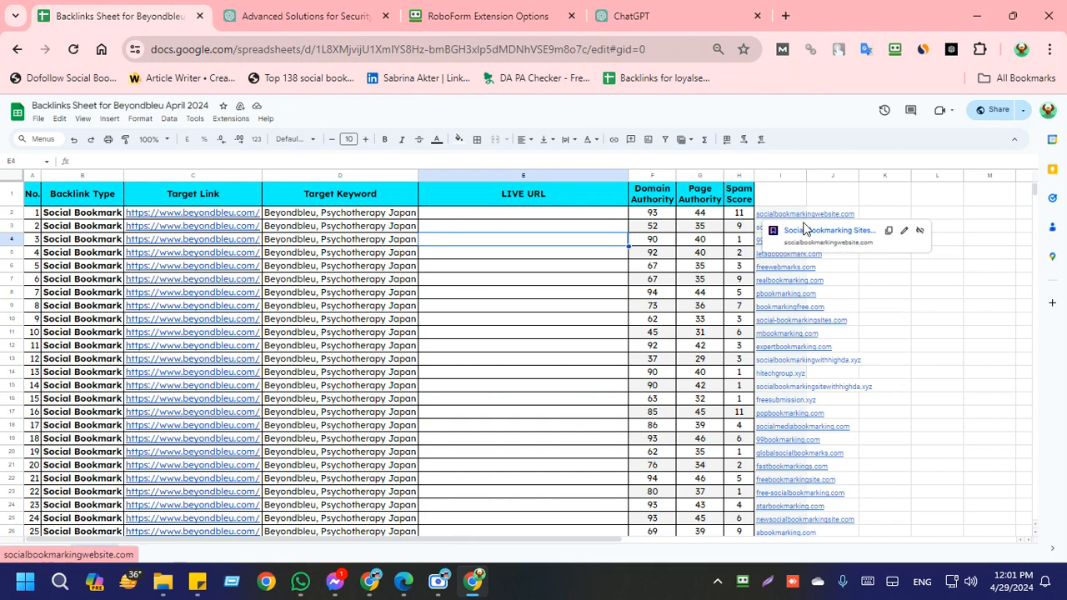
pyautogui.scroll(-10, 775, 275)
pyautogui.scroll(5, 762, 300)
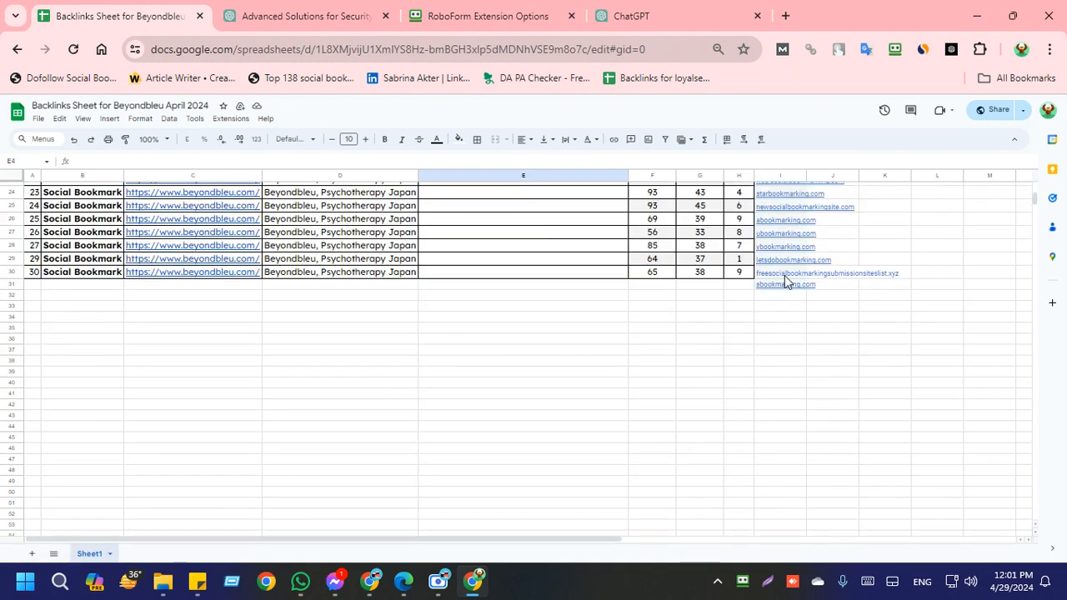
pyautogui.click(785, 276)
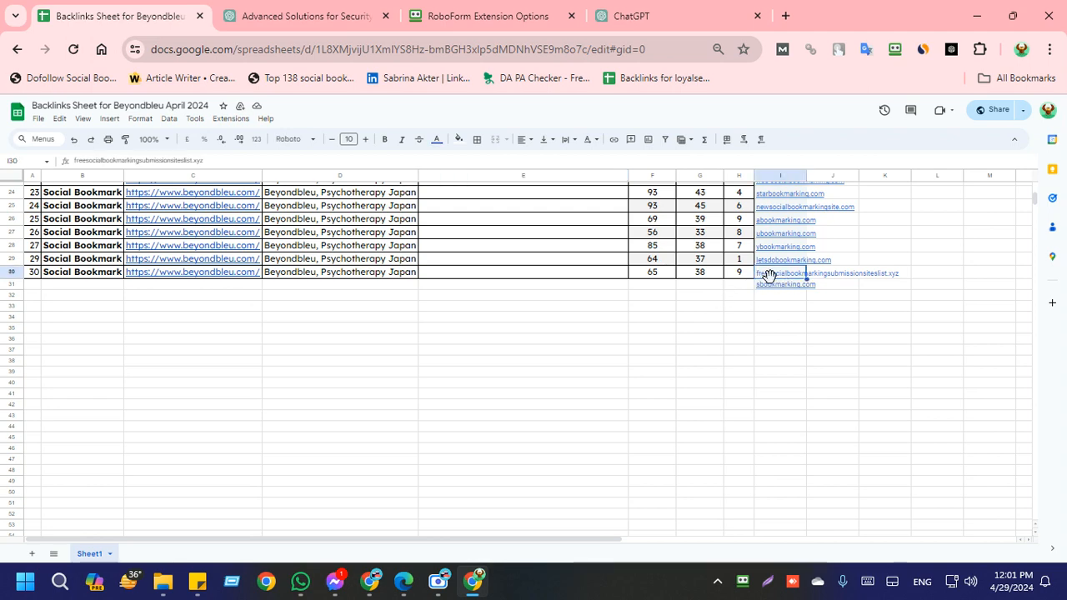
pyautogui.doubleClick(780, 278)
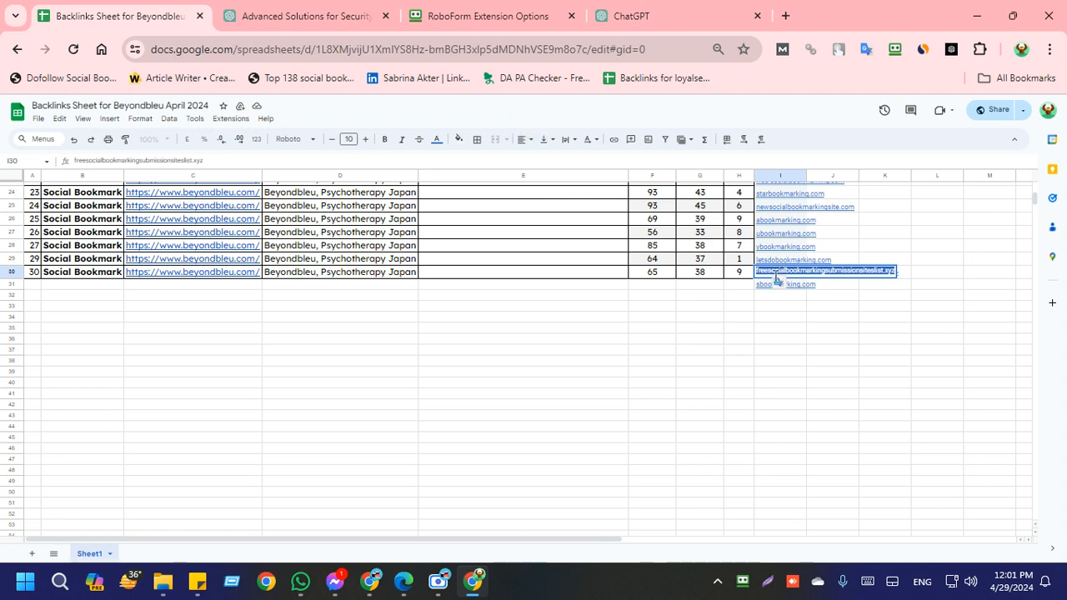
pyautogui.click(786, 16)
pyautogui.write('freesocialbookmarkingsubmissionsitelist.xyz')
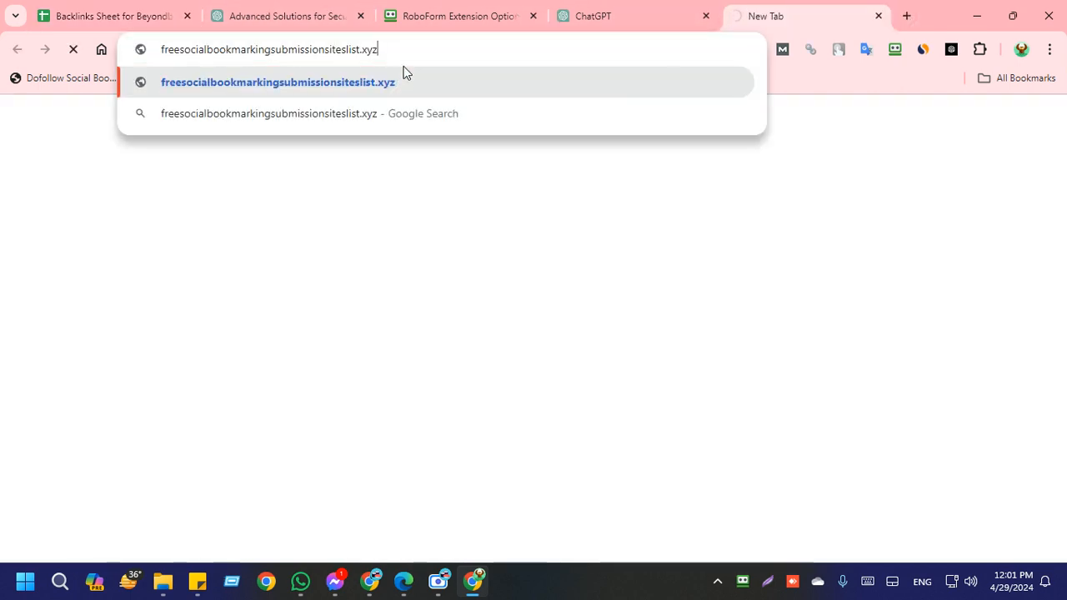
pyautogui.press('Return')
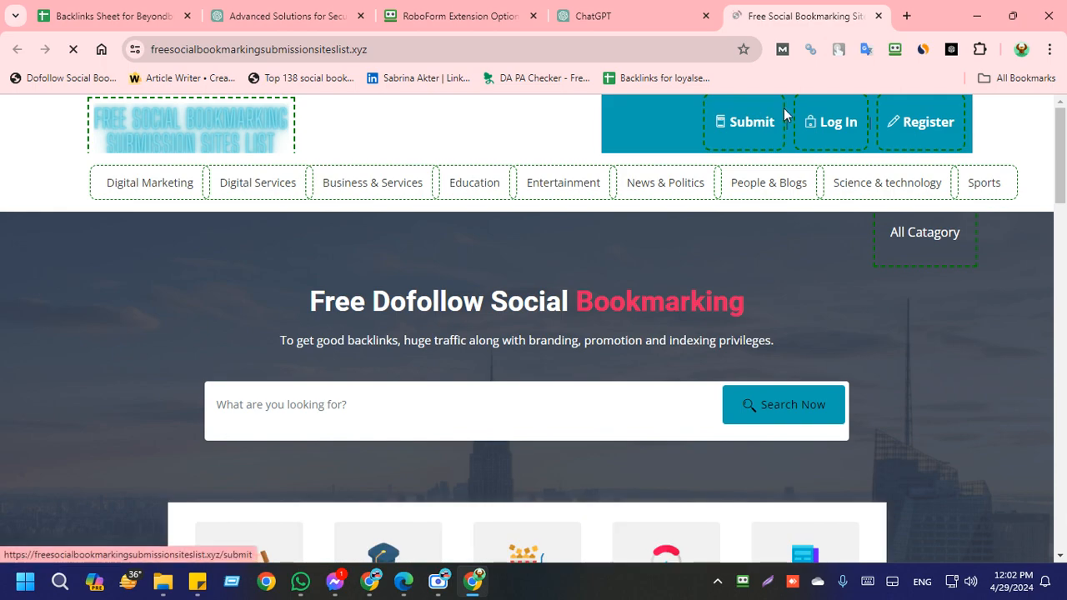
# Step: Return to the backlinks sheet and copy the target keyword "Beyondbleu, Psychotherapy Japan" from cell D2
pyautogui.click(106, 13)
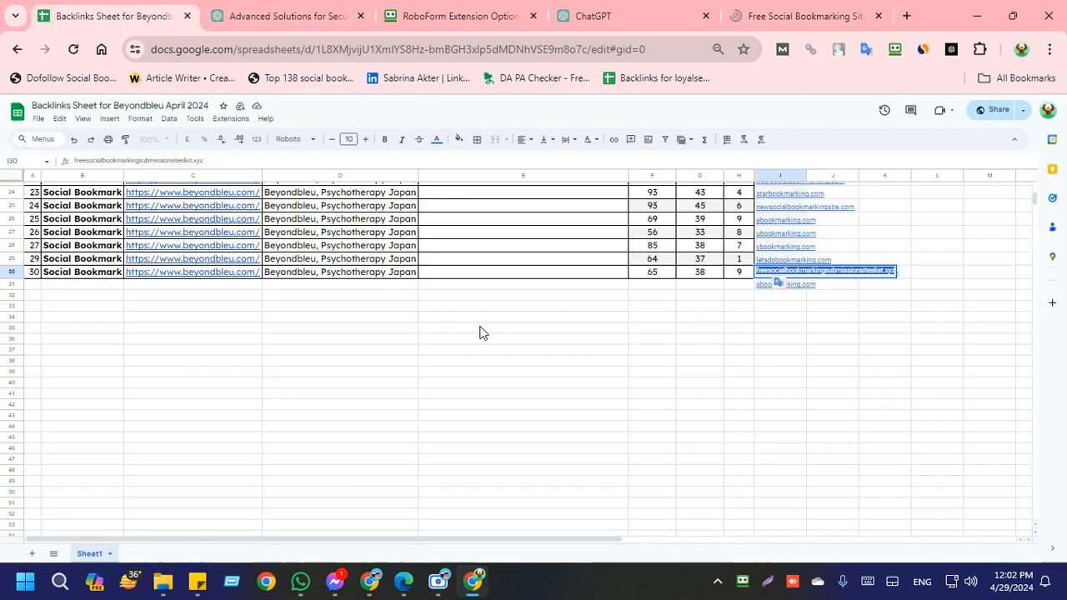
pyautogui.scroll(5, 734, 446)
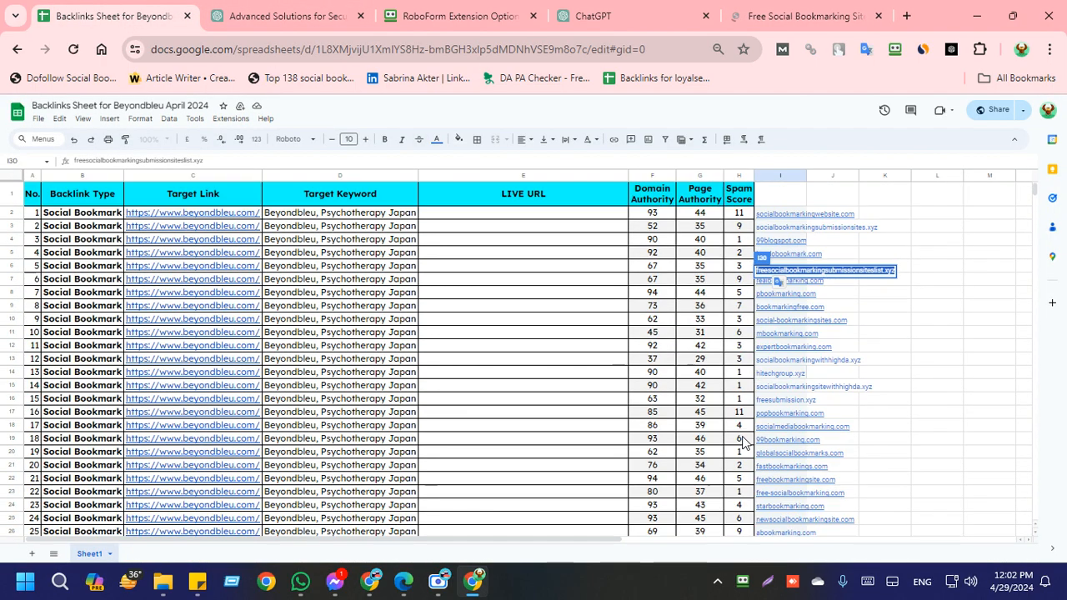
pyautogui.click(950, 375)
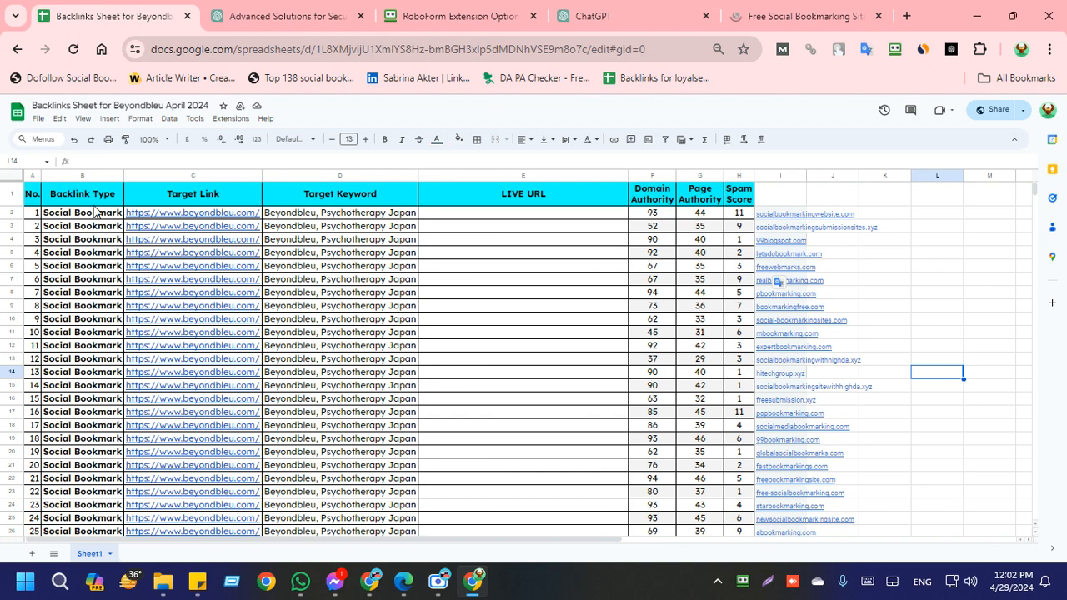
pyautogui.click(223, 200)
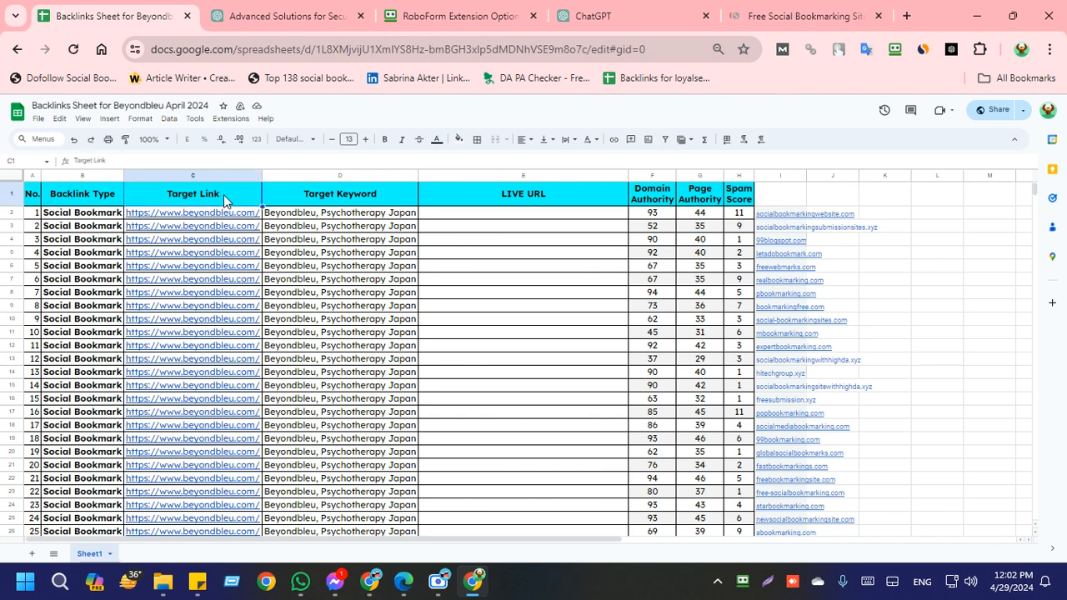
pyautogui.click(323, 202)
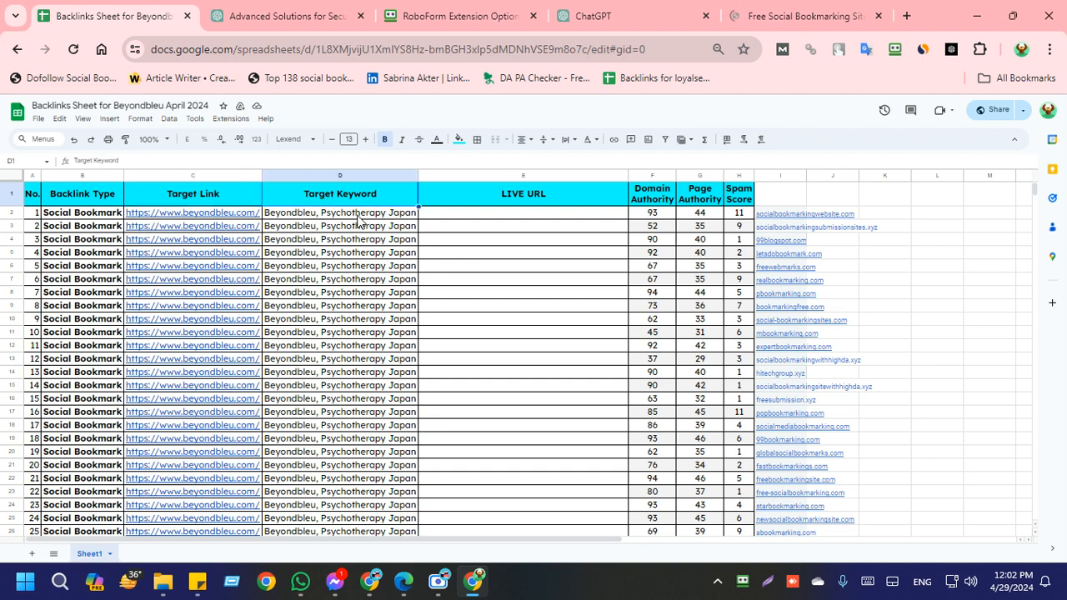
pyautogui.doubleClick(359, 214)
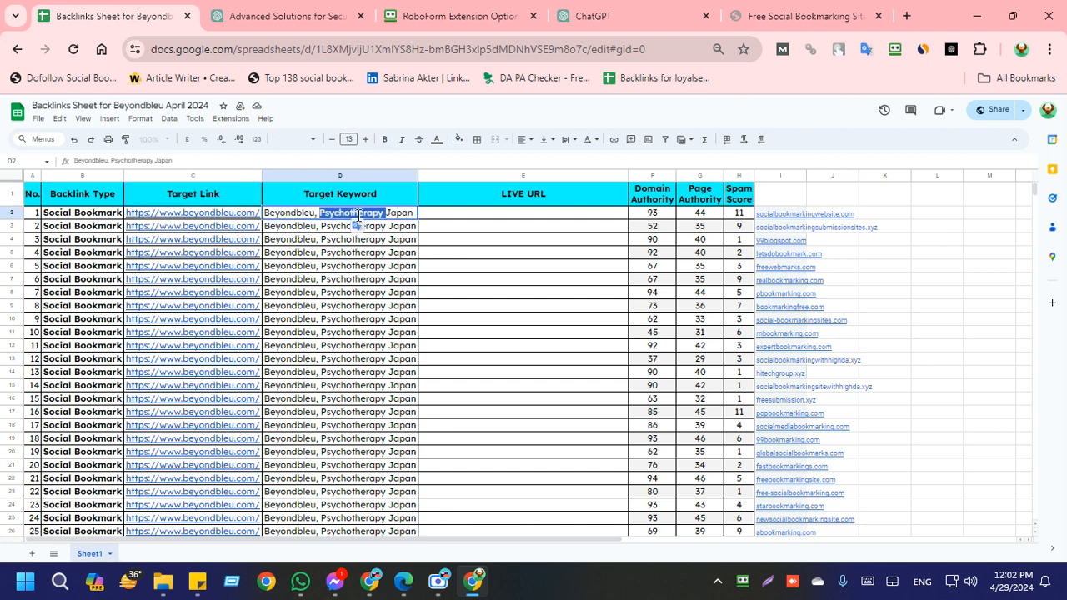
pyautogui.tripleClick(358, 214)
pyautogui.hotkey('ctrl', 'c')
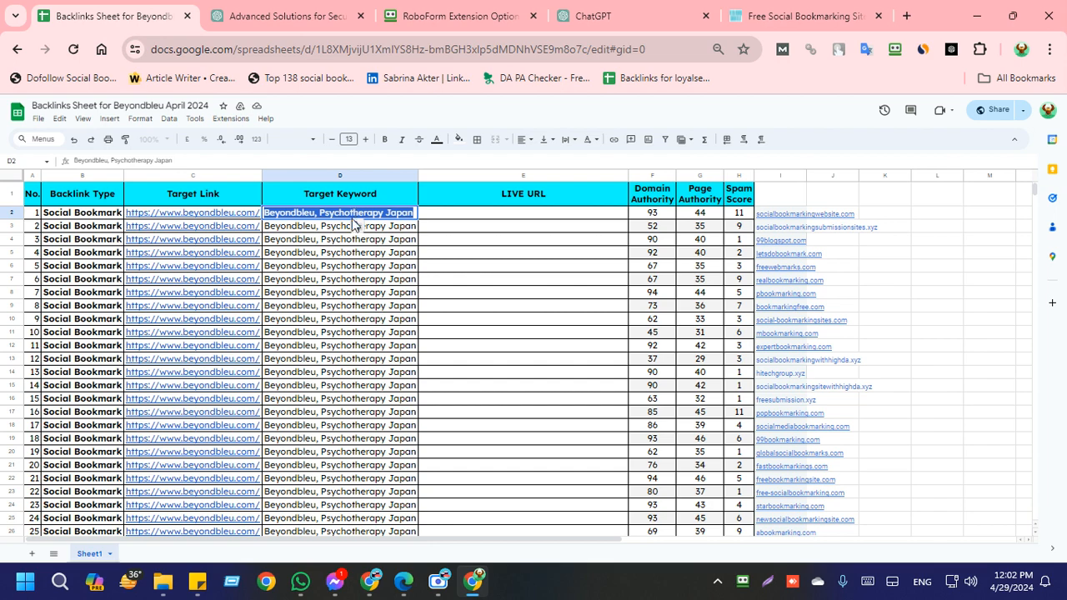
# Step: Generate a ChatGPT article for "Beyondbleu Psychotherapy Japan", without the comma, using the AIPRM prompt "Human Written |100% Unique |SEO Optimised Article"
pyautogui.click(684, 12)
pyautogui.click(490, 527)
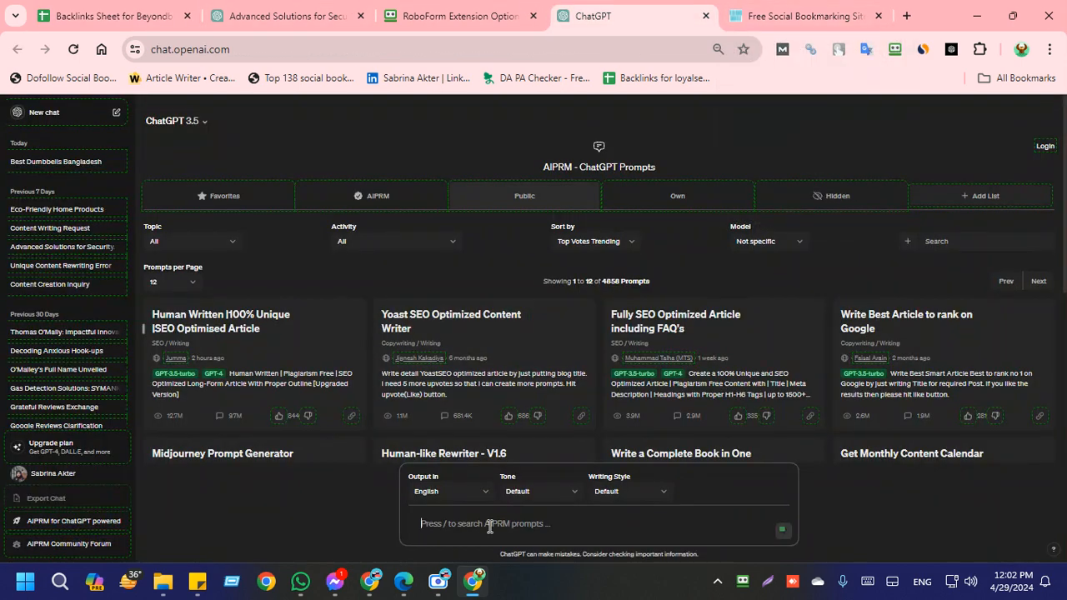
pyautogui.hotkey('ctrl', 'v')
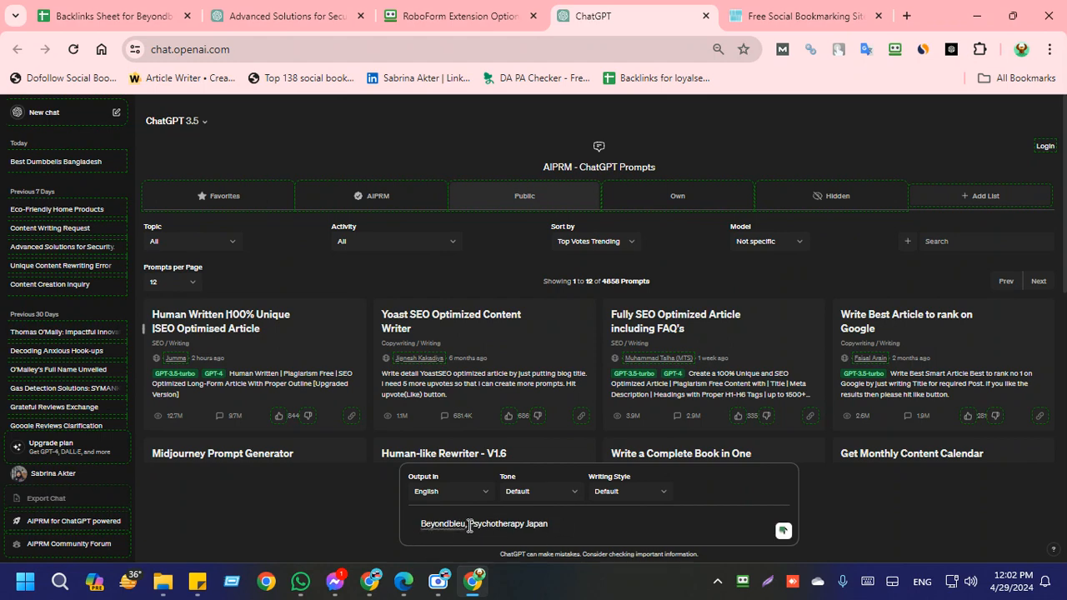
pyautogui.press('BackSpace')
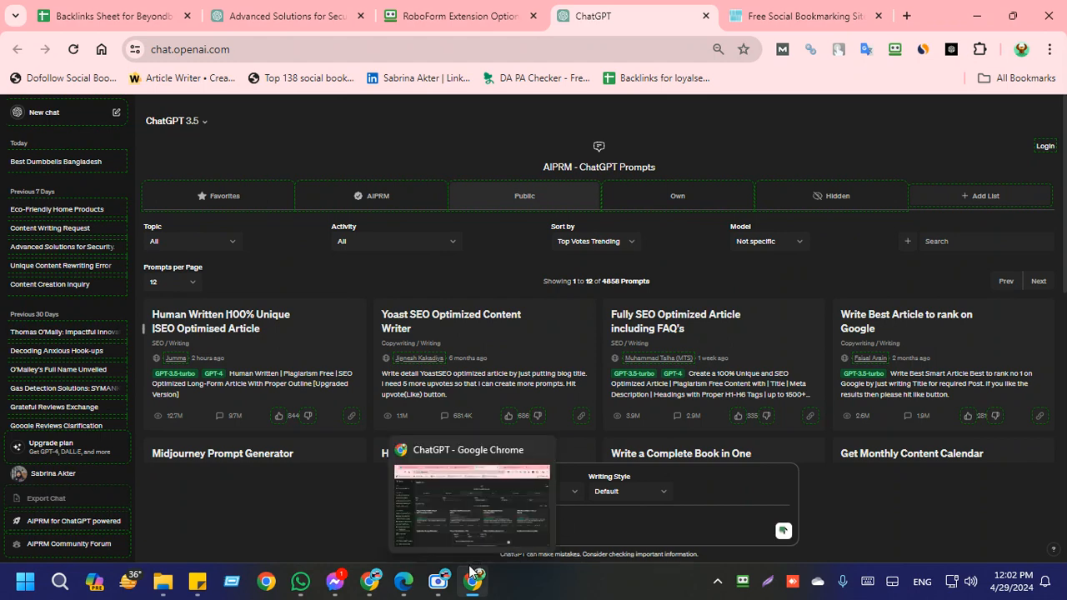
pyautogui.click(607, 531)
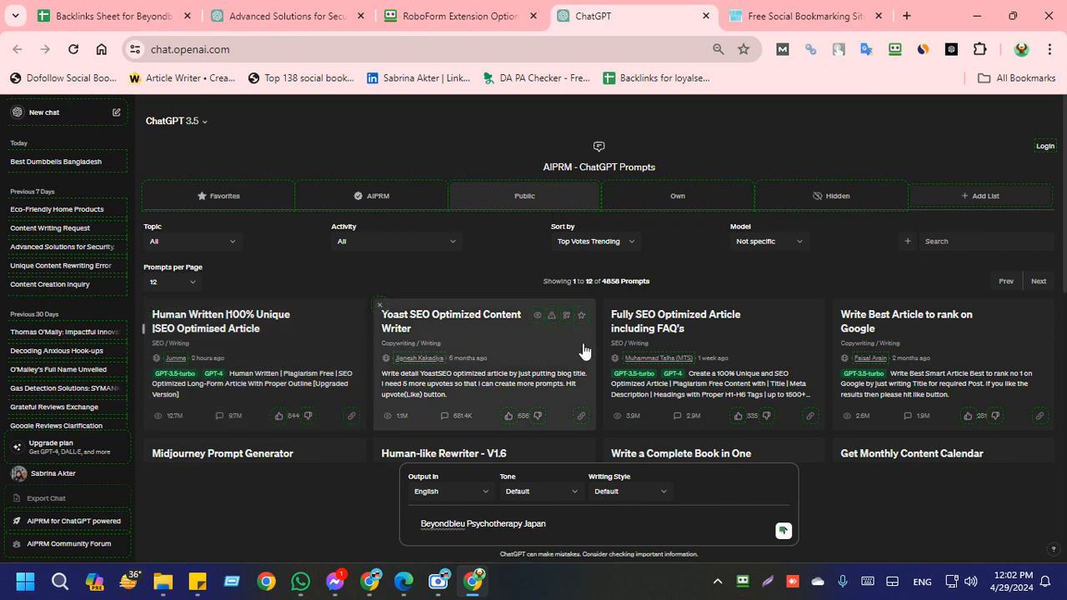
pyautogui.click(279, 347)
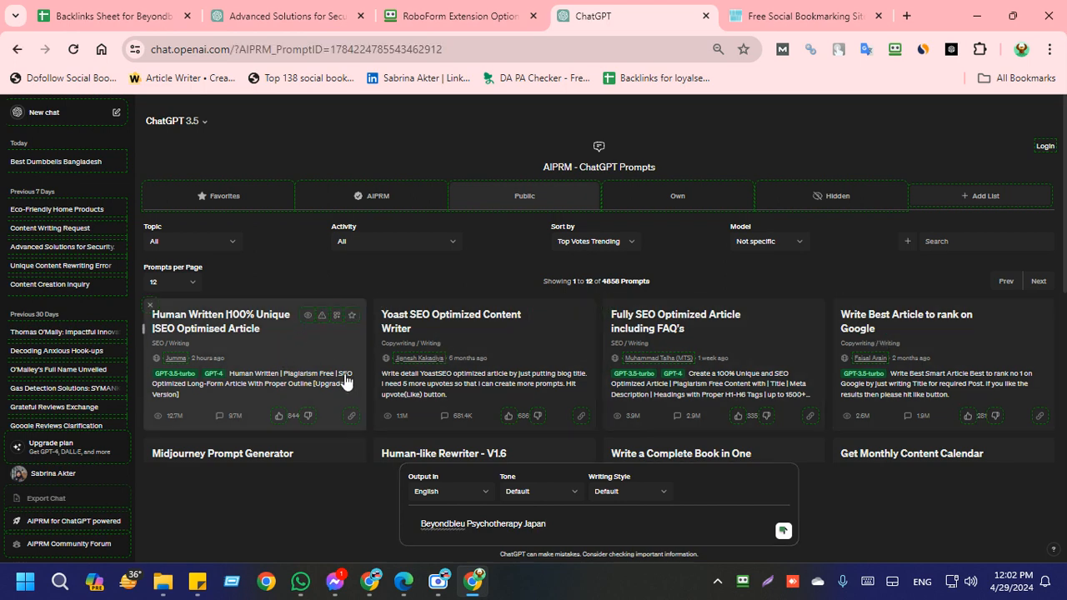
pyautogui.click(782, 532)
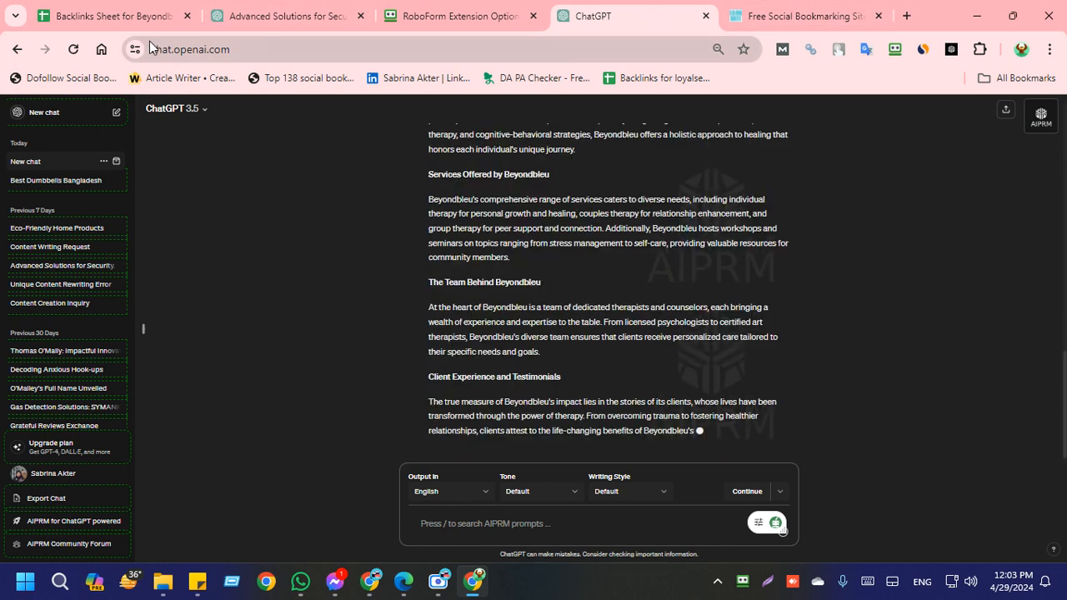
# Step: Review the social bookmarking sites listed in column I of the backlinks sheet alongside the 30 backlink rows
pyautogui.click(74, 13)
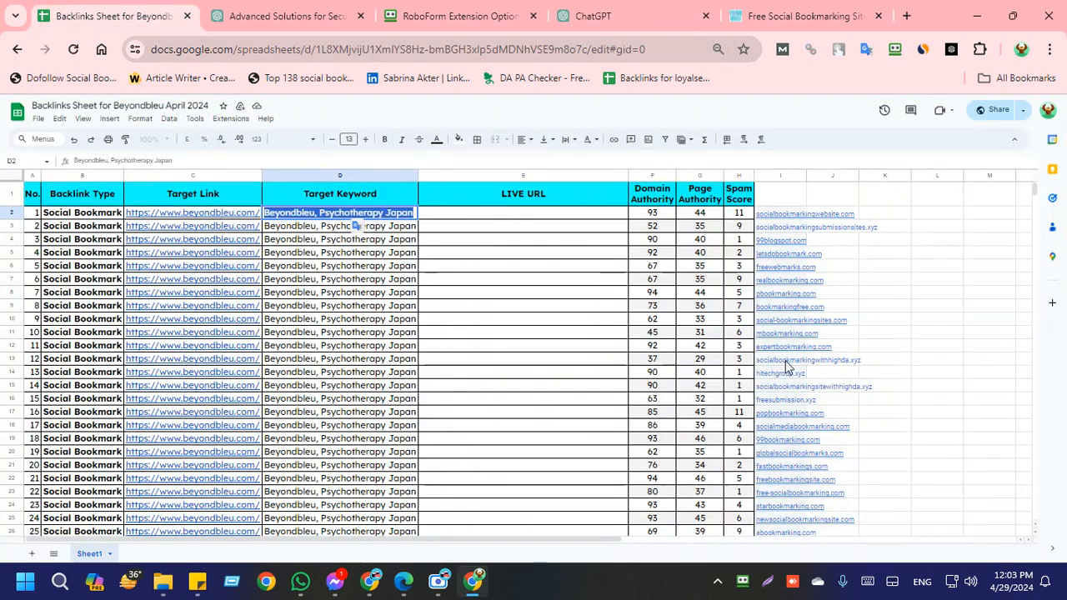
pyautogui.scroll(-5, 788, 404)
pyautogui.scroll(3, 781, 401)
pyautogui.scroll(-4, 772, 315)
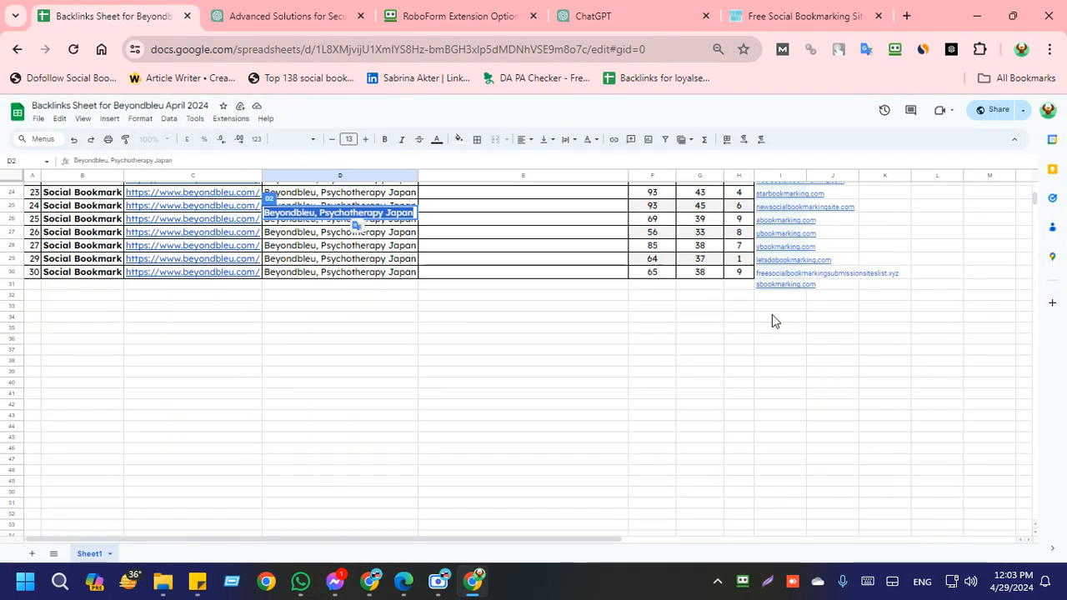
pyautogui.scroll(5, 794, 302)
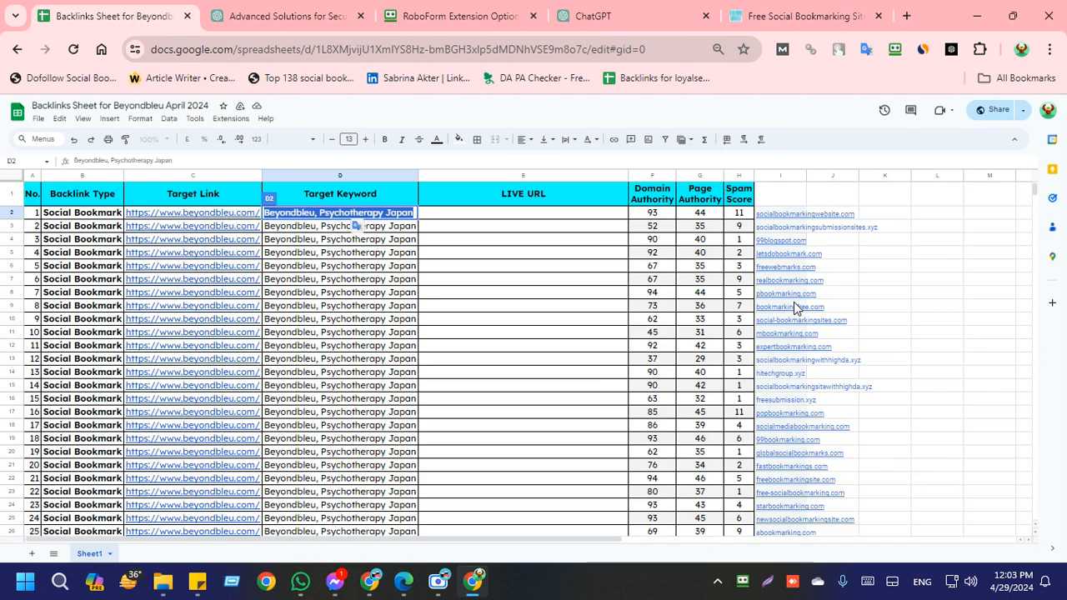
pyautogui.scroll(-5, 792, 350)
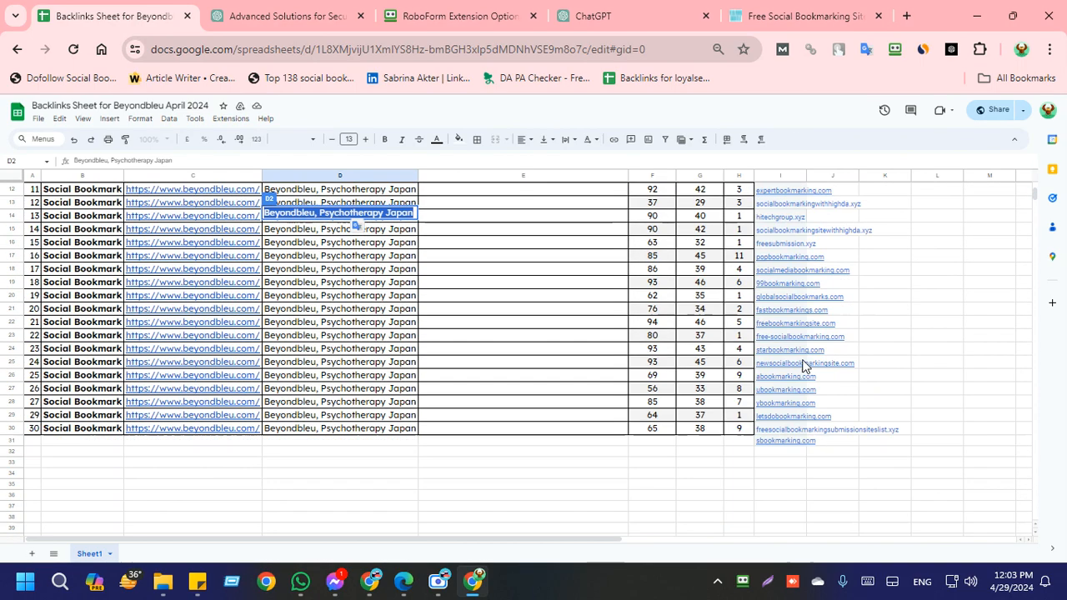
pyautogui.scroll(2, 768, 367)
pyautogui.scroll(3, 769, 317)
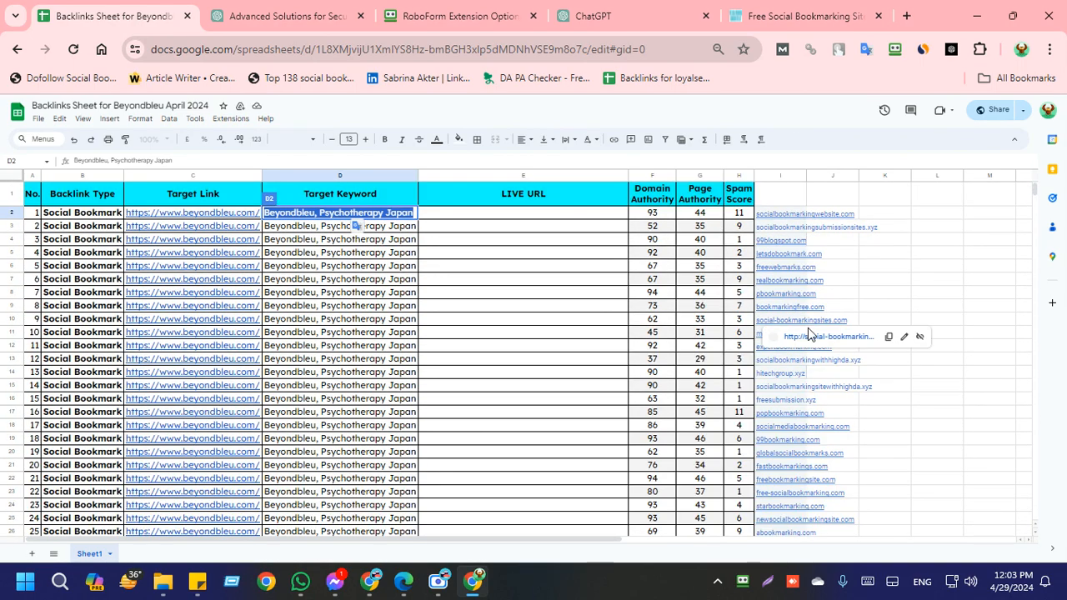
pyautogui.scroll(-2, 823, 446)
pyautogui.scroll(-5, 817, 434)
pyautogui.scroll(5, 813, 417)
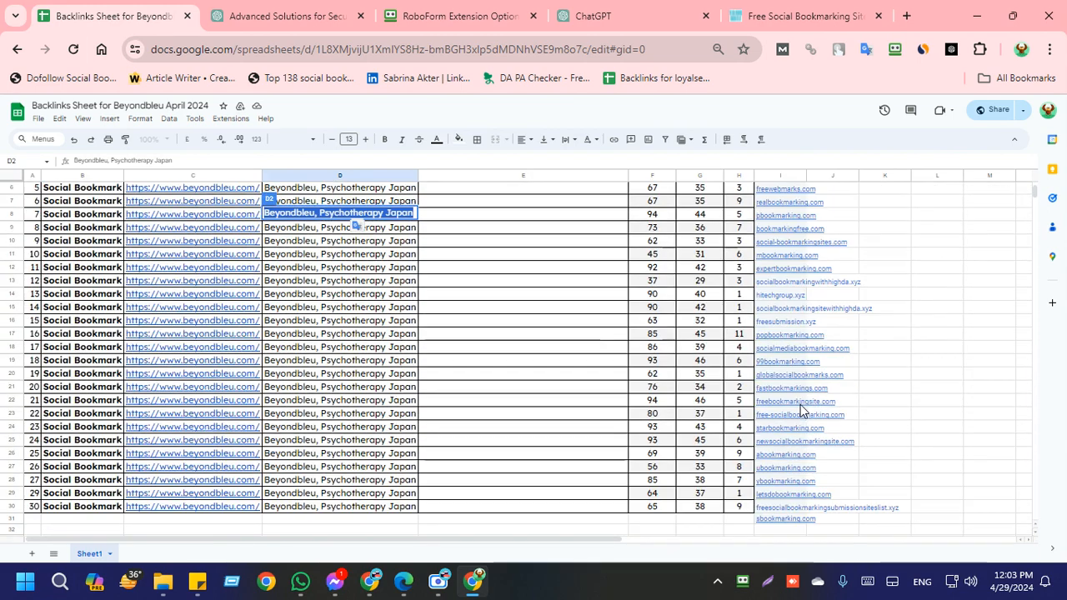
pyautogui.scroll(-4, 867, 306)
pyautogui.click(900, 299)
pyautogui.scroll(5, 699, 484)
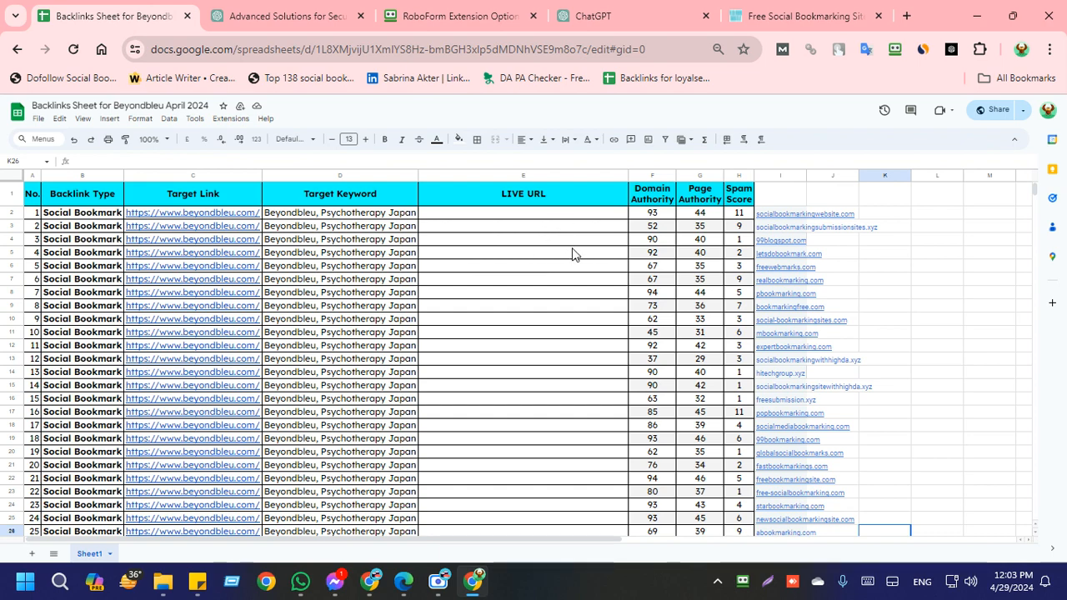
pyautogui.scroll(-3, 839, 290)
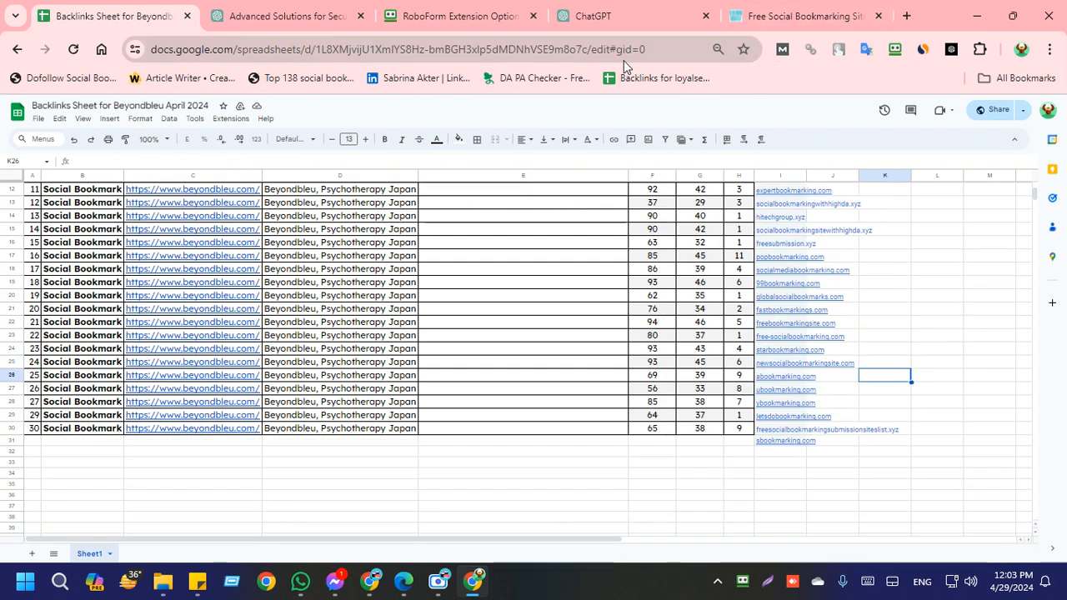
# Step: Return to the ChatGPT conversation, skim the generated Beyondbleu article, and begin a new prompt with "Write 10 Short"
pyautogui.click(661, 13)
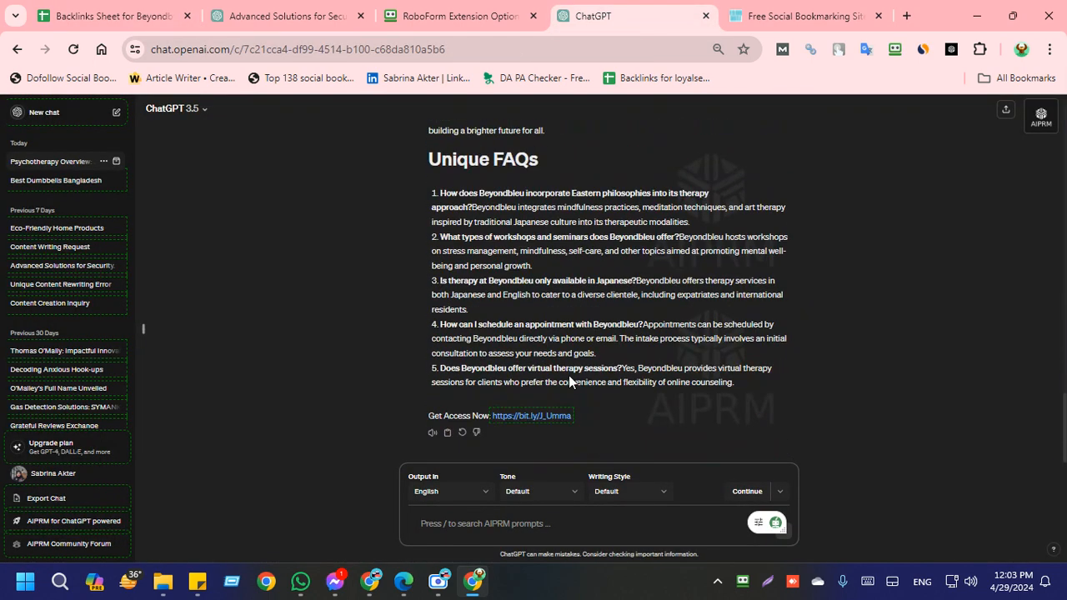
pyautogui.scroll(20, 569, 382)
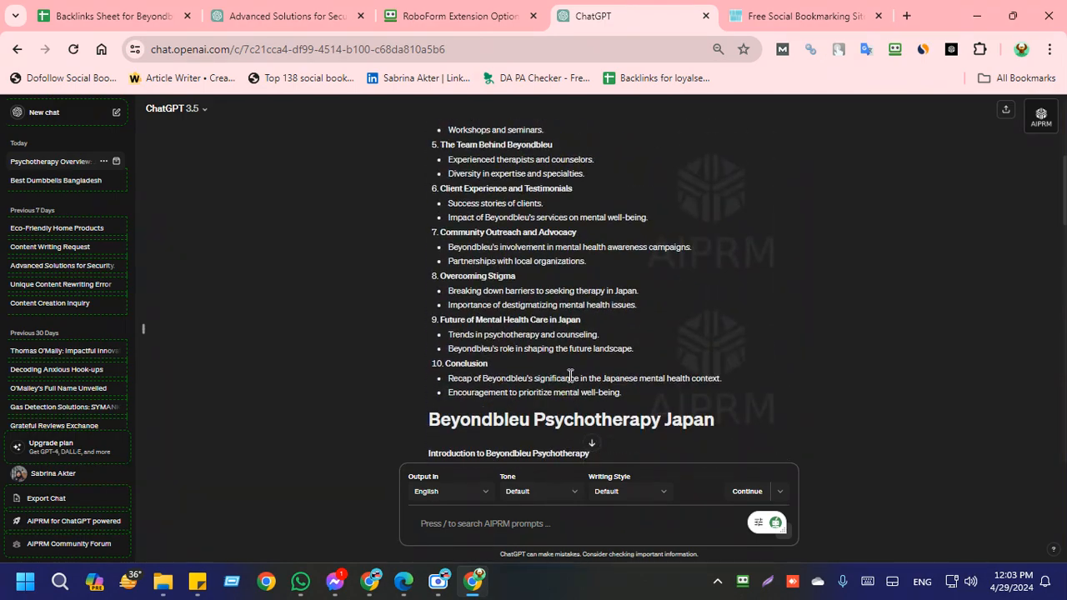
pyautogui.scroll(-8, 570, 376)
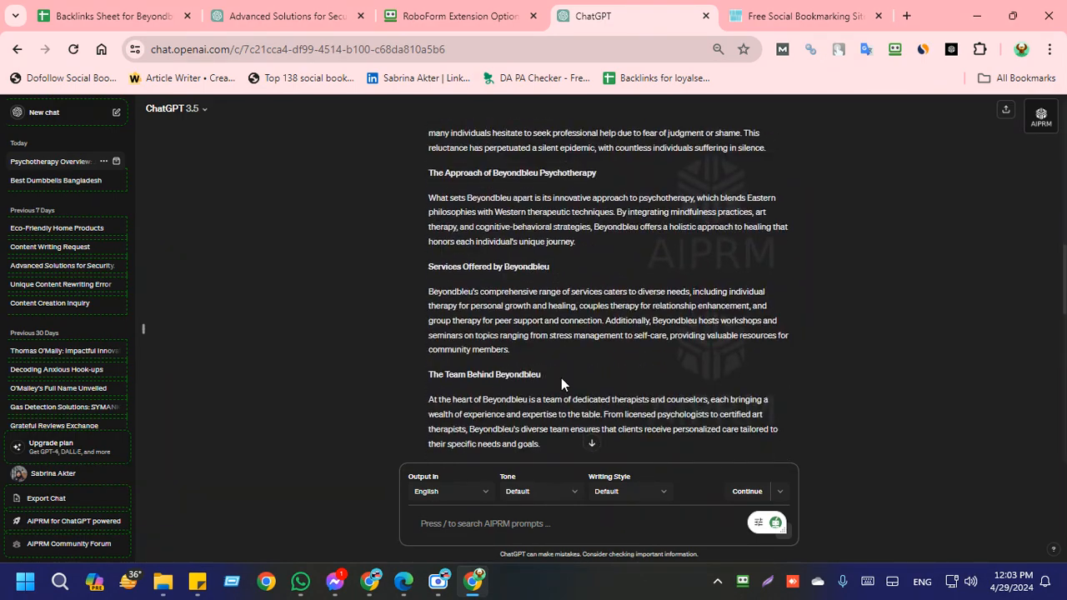
pyautogui.scroll(5, 561, 378)
pyautogui.scroll(-4, 561, 377)
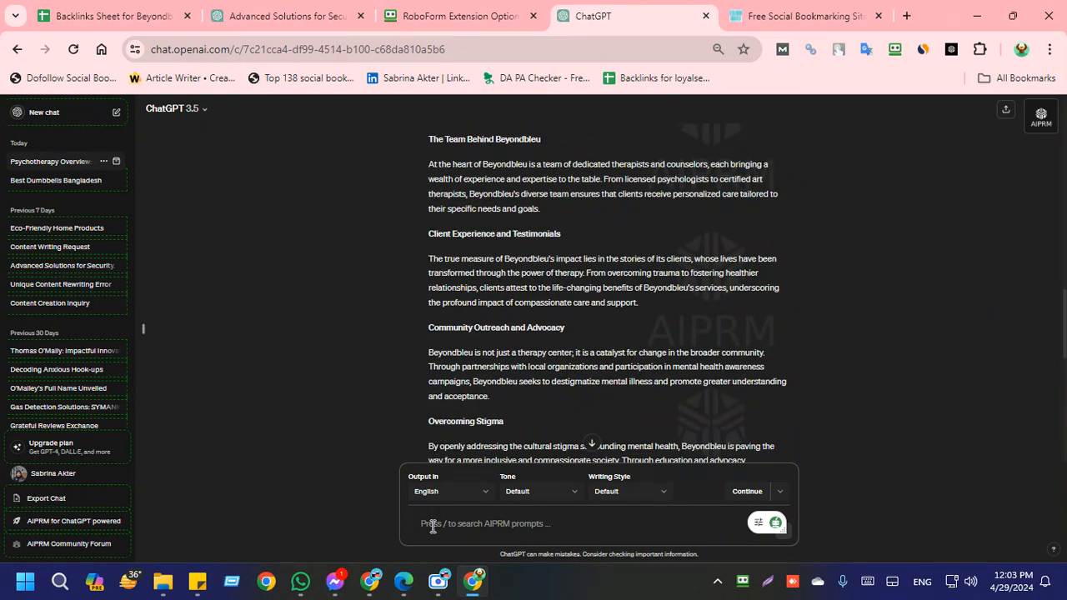
pyautogui.write('Wr')
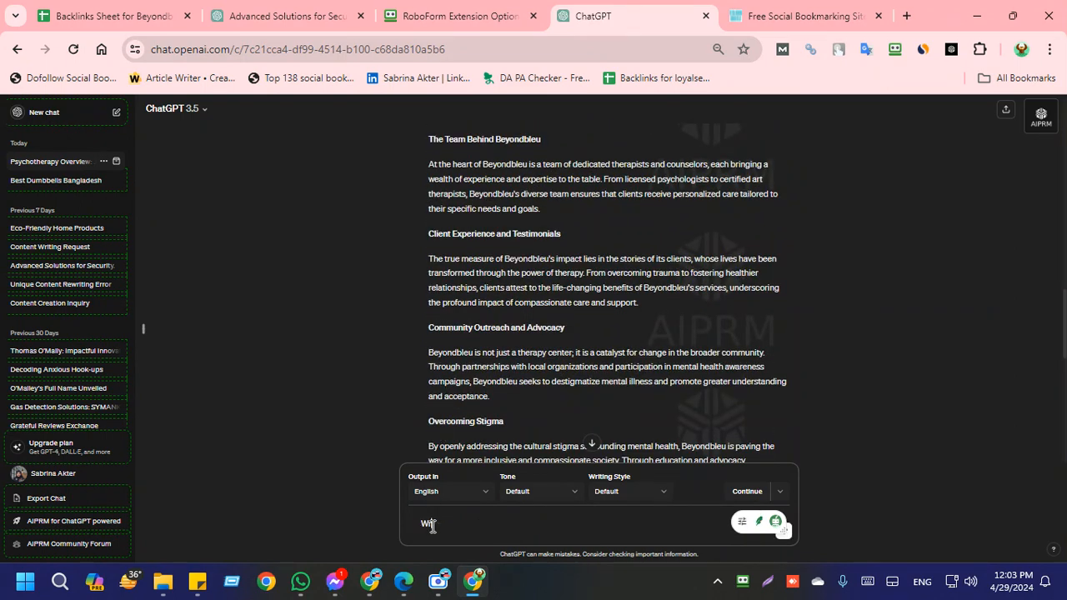
pyautogui.write('ite 10 Short')
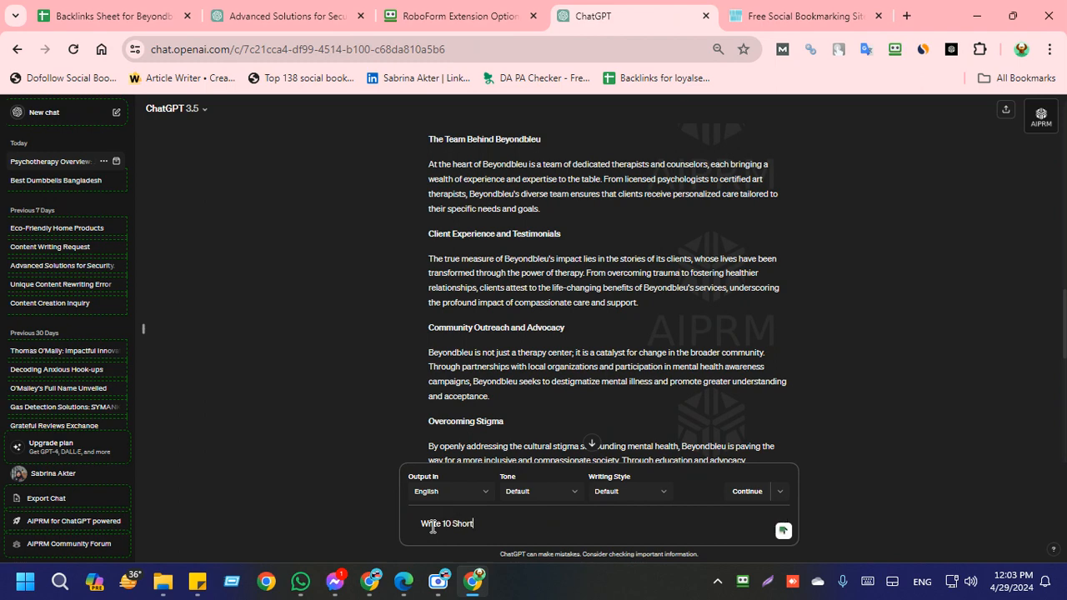
# Step: Look through the public prompts in the AIPRM - ChatGPT Prompts library, leaving the unfinished chat prompt as it is
pyautogui.click(1042, 119)
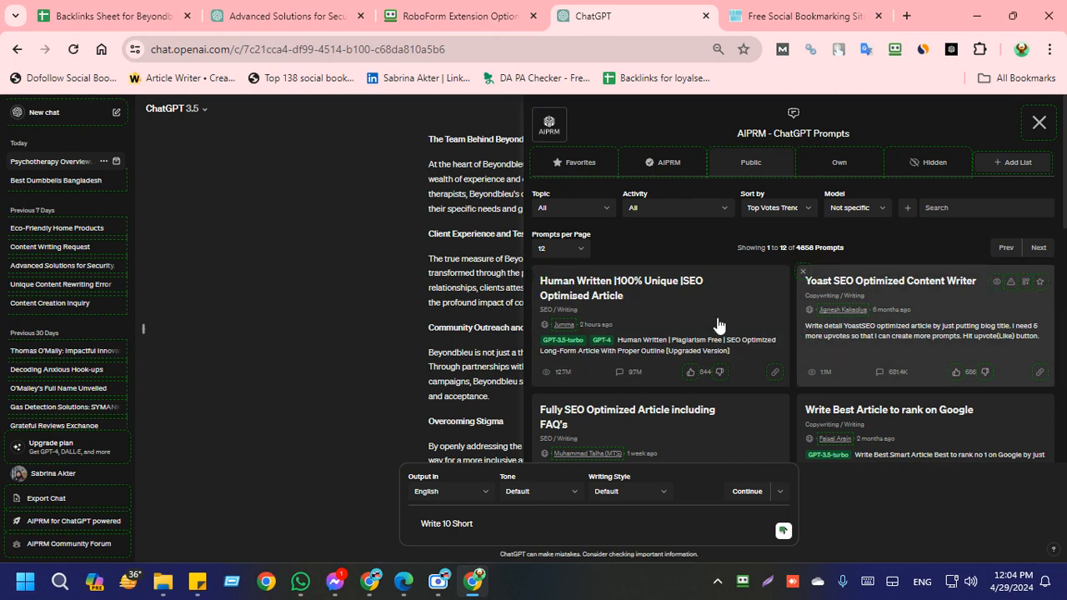
pyautogui.moveTo(851, 131); pyautogui.dragTo(741, 133)
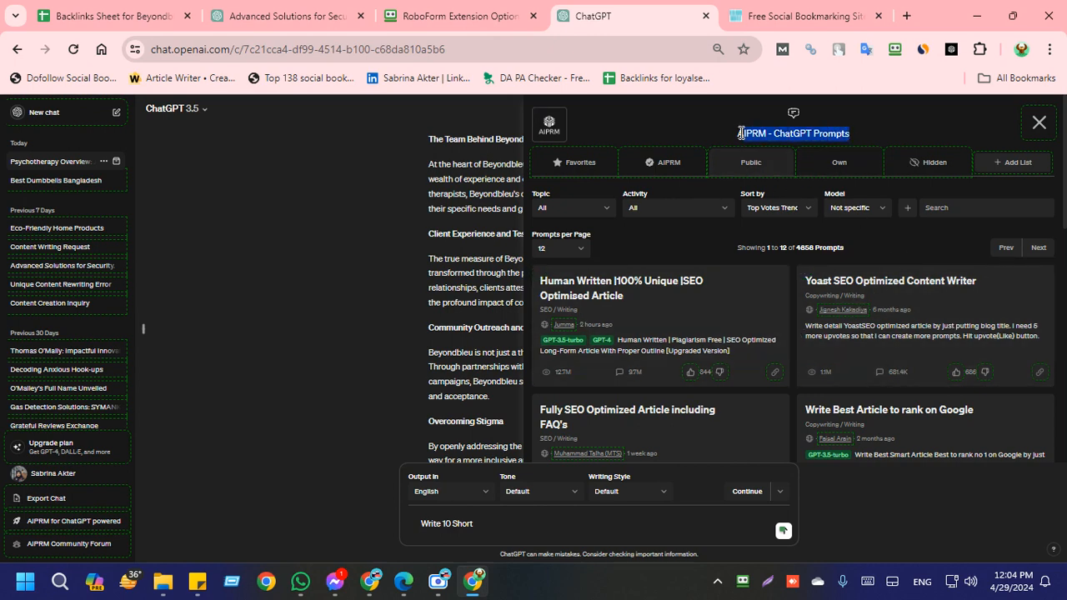
pyautogui.click(1040, 125)
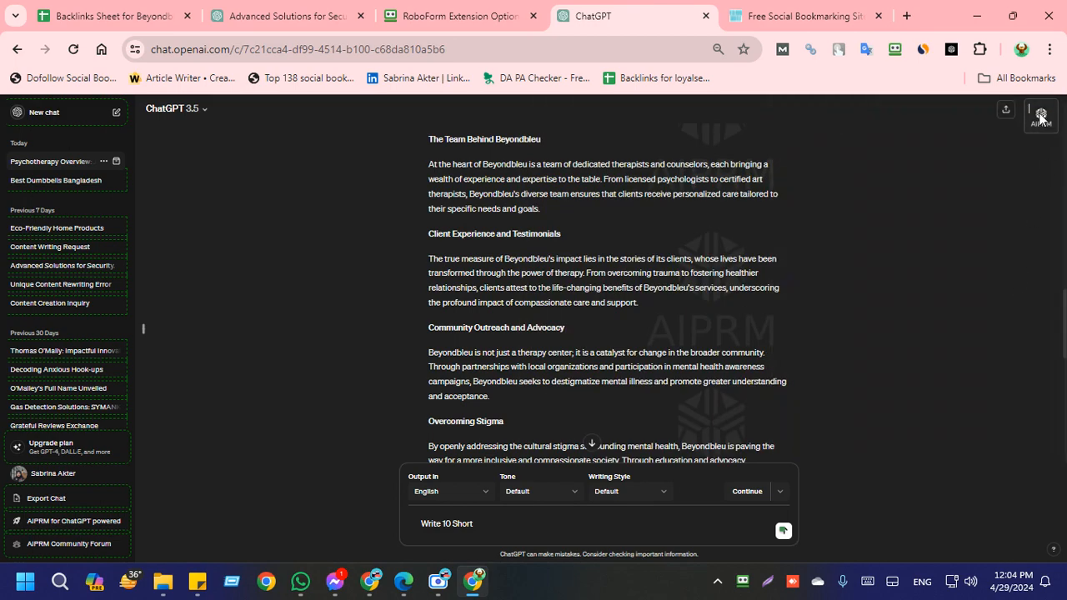
pyautogui.click(1039, 117)
pyautogui.scroll(-8, 834, 334)
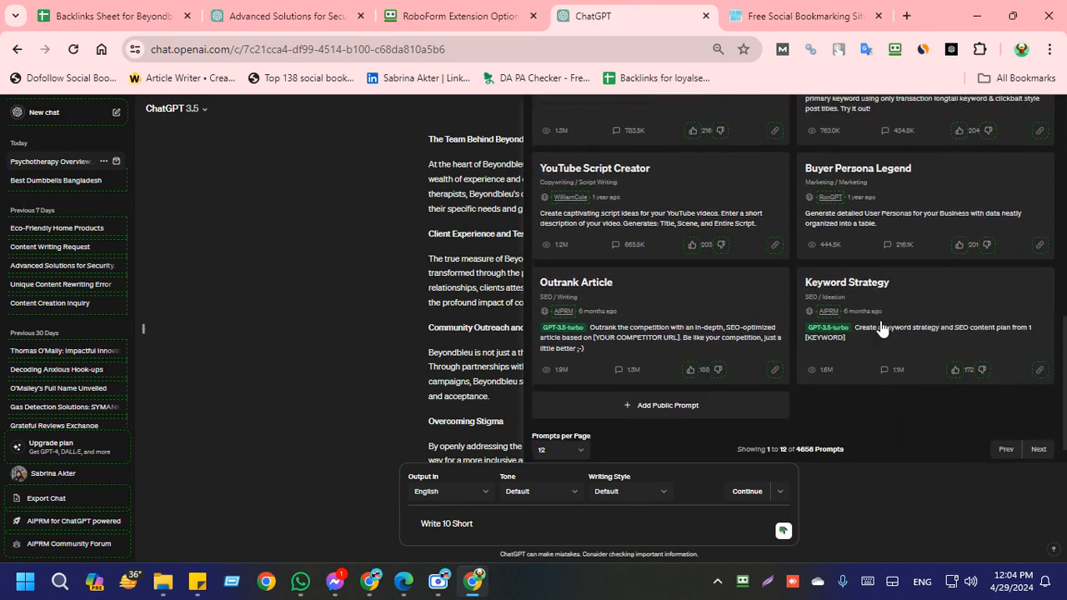
pyautogui.scroll(10, 882, 332)
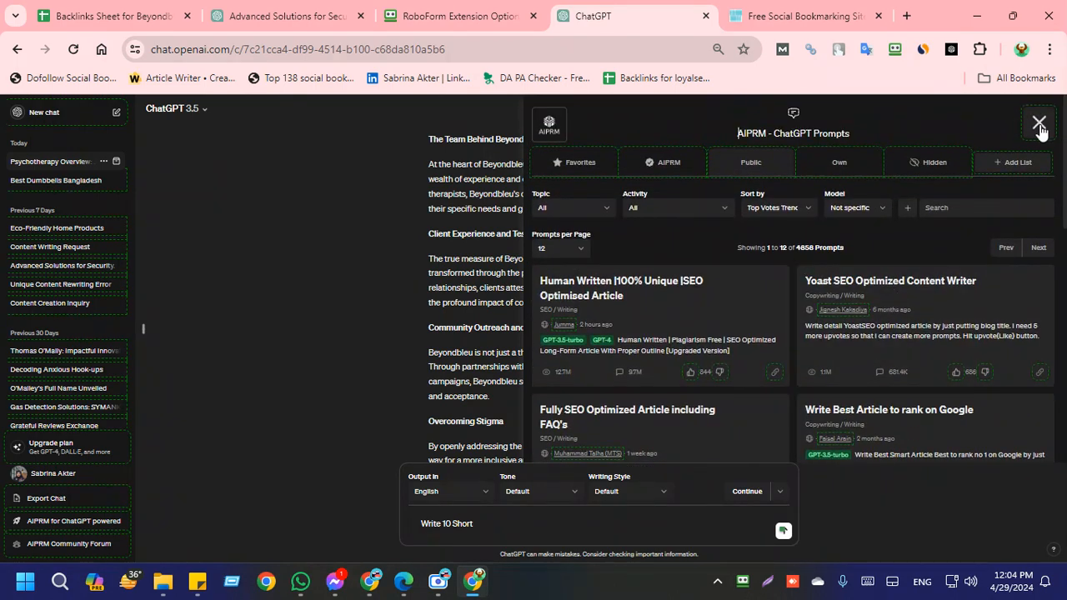
pyautogui.click(1040, 125)
# Step: Complete the prompt as: Write 10 Short Description with Title Unique Content on these keywords "Beyondbleu" "Psychotherapy Japan"
pyautogui.scroll(-1, 467, 476)
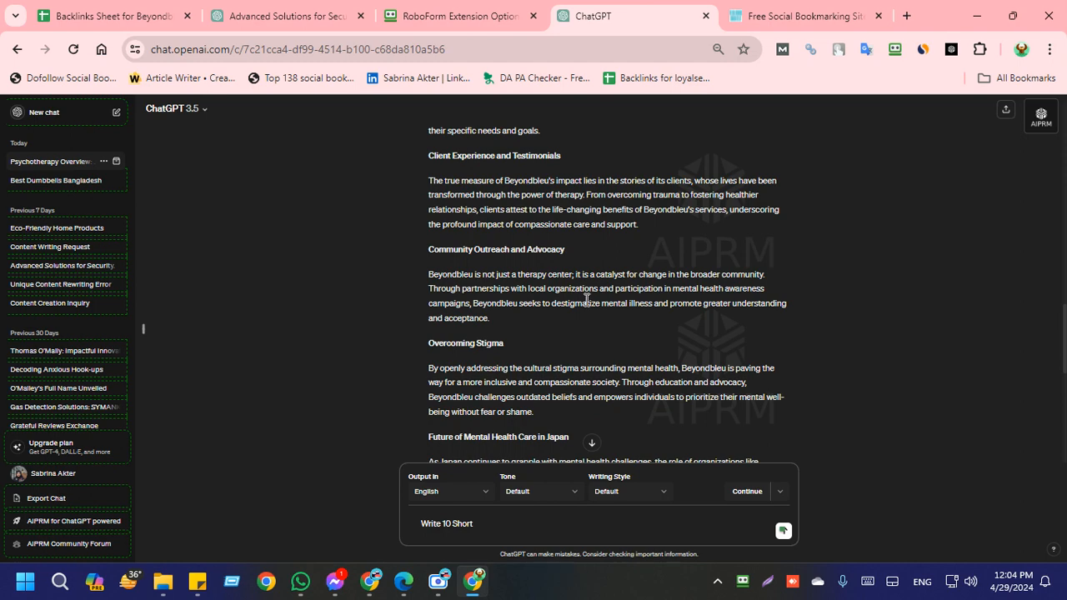
pyautogui.scroll(-1, 472, 417)
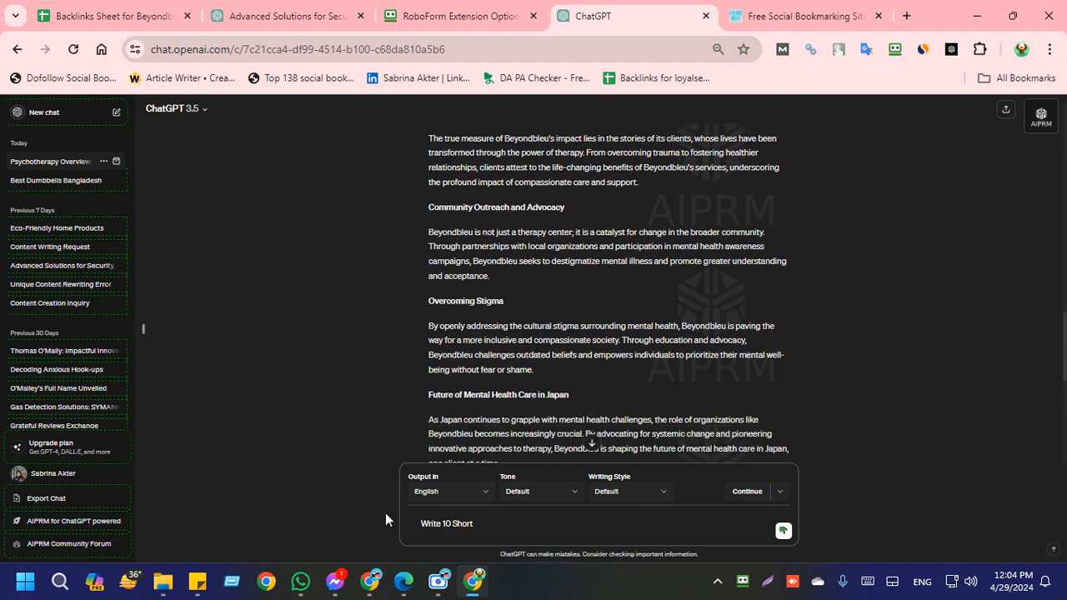
pyautogui.scroll(-5, 525, 467)
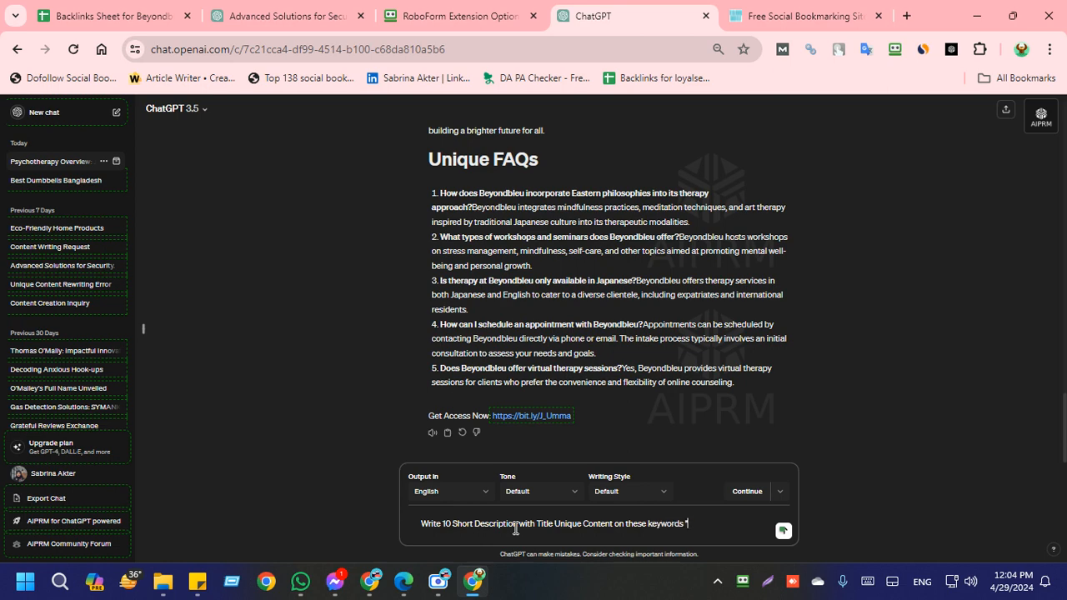
pyautogui.press('super+v')
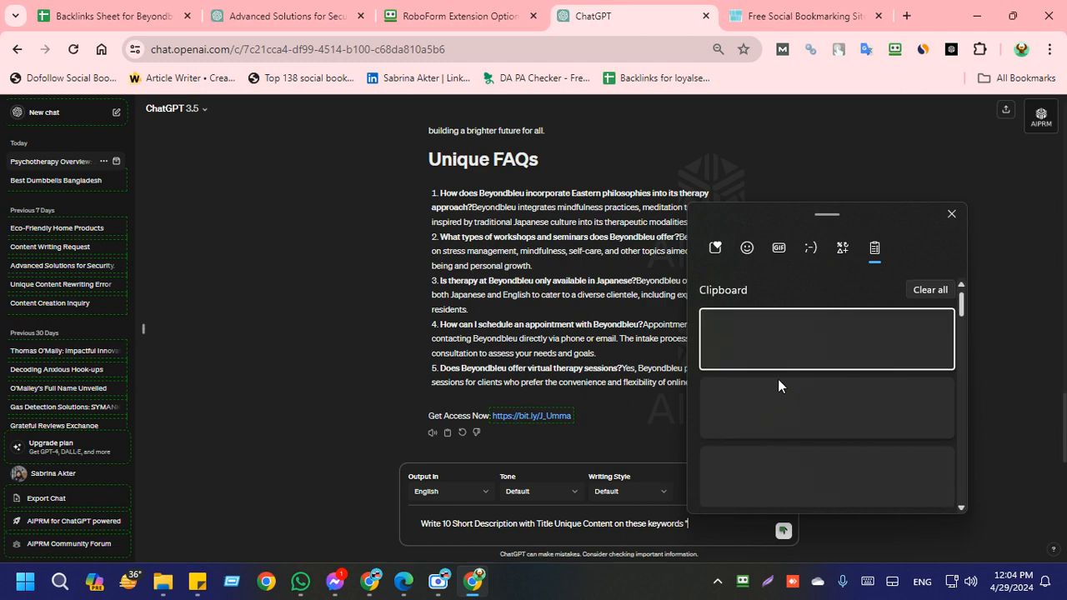
pyautogui.press('Return')
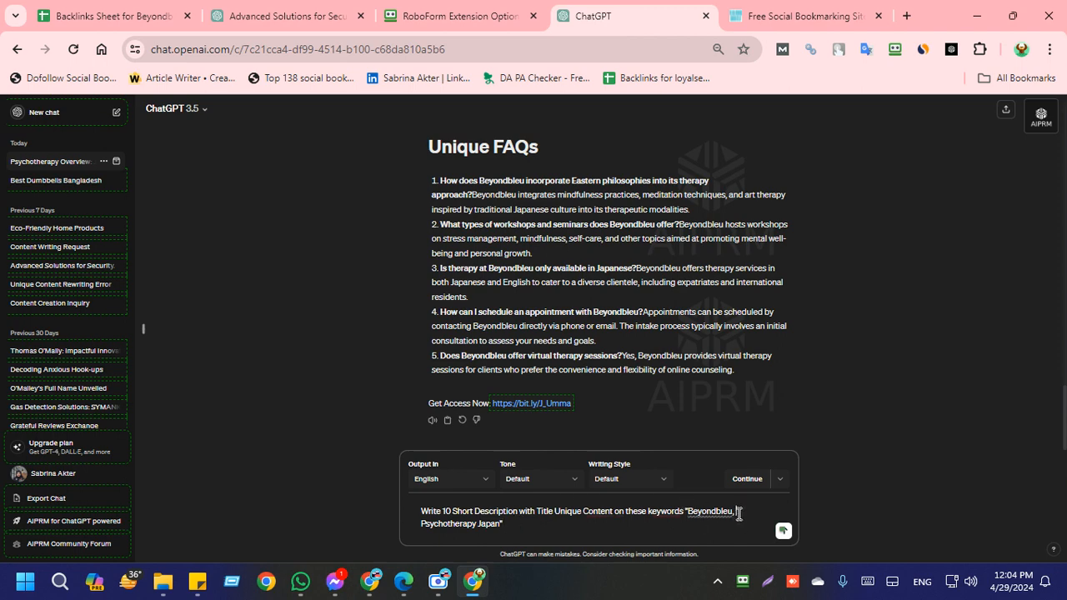
pyautogui.press('BackSpace')
pyautogui.press('BackSpace')
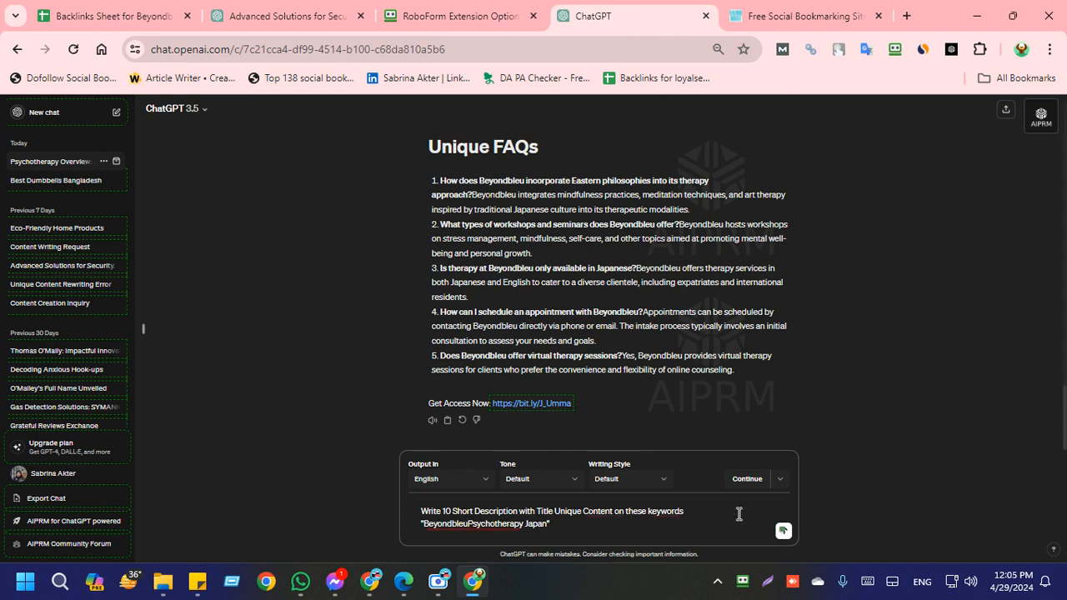
pyautogui.write('"')
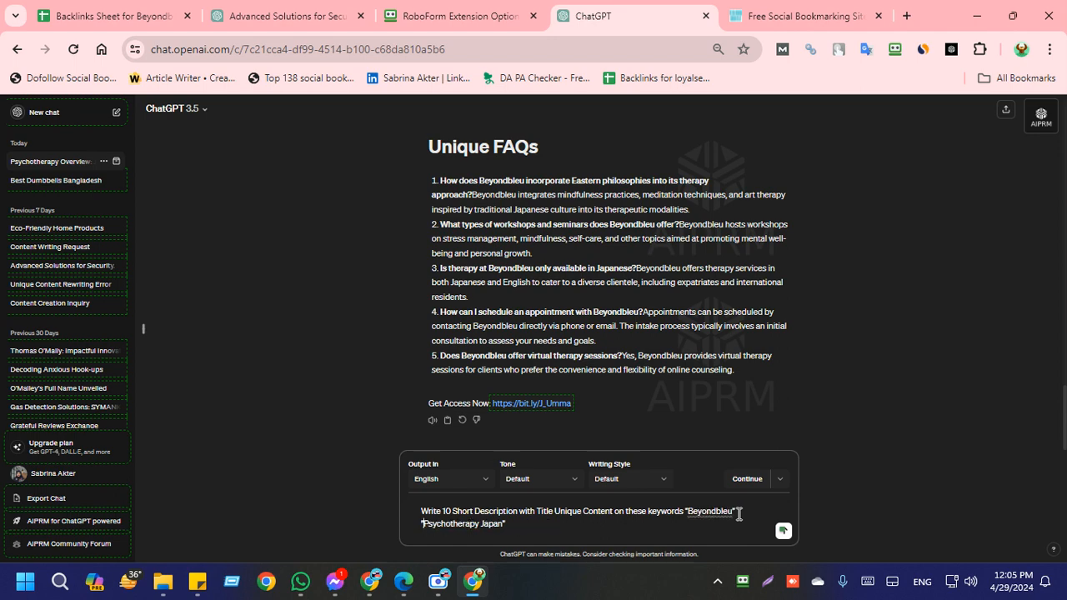
# Step: Copy the whole ChatGPT prompt, send it to the "Japan SEO Work" group in WhatsApp, and return to ChatGPT
pyautogui.moveTo(509, 524); pyautogui.dragTo(410, 511)
pyautogui.hotkey('ctrl', 'c')
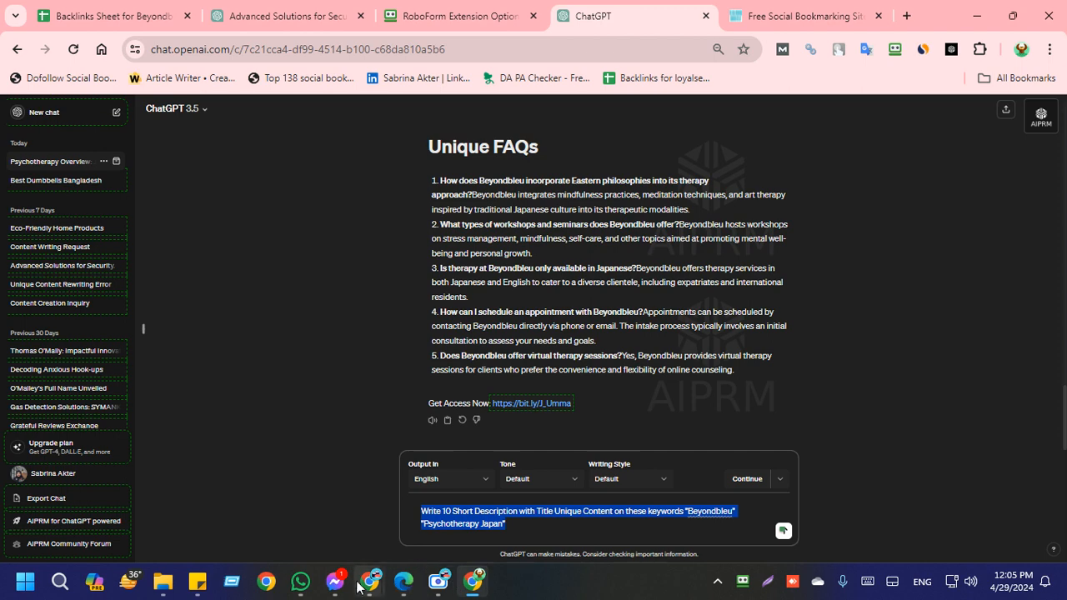
pyautogui.moveTo(354, 590)
pyautogui.click(301, 581)
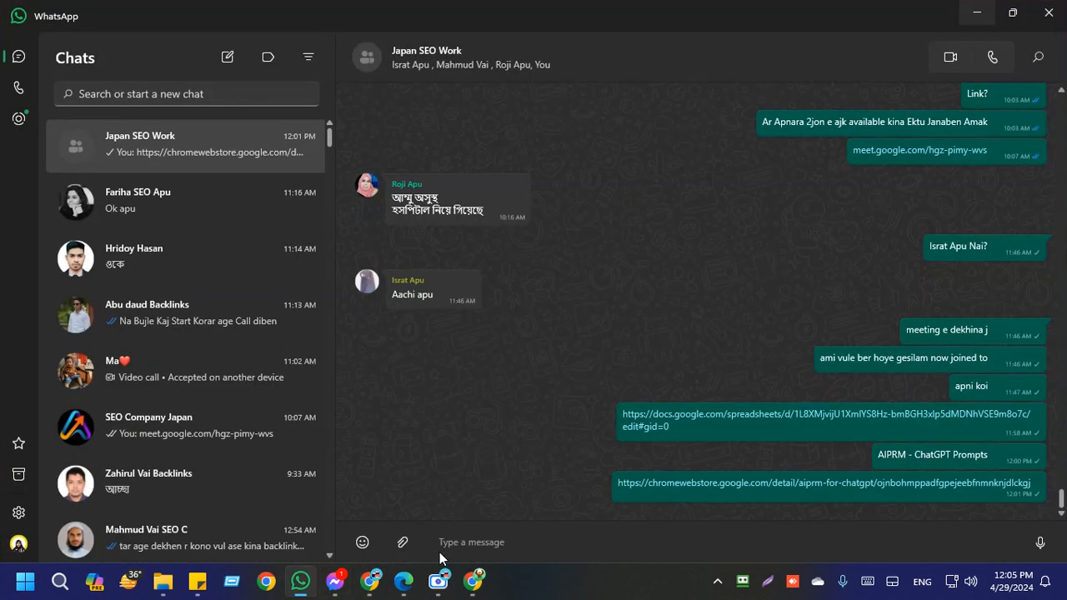
pyautogui.click(497, 542)
pyautogui.hotkey('ctrl', 'v')
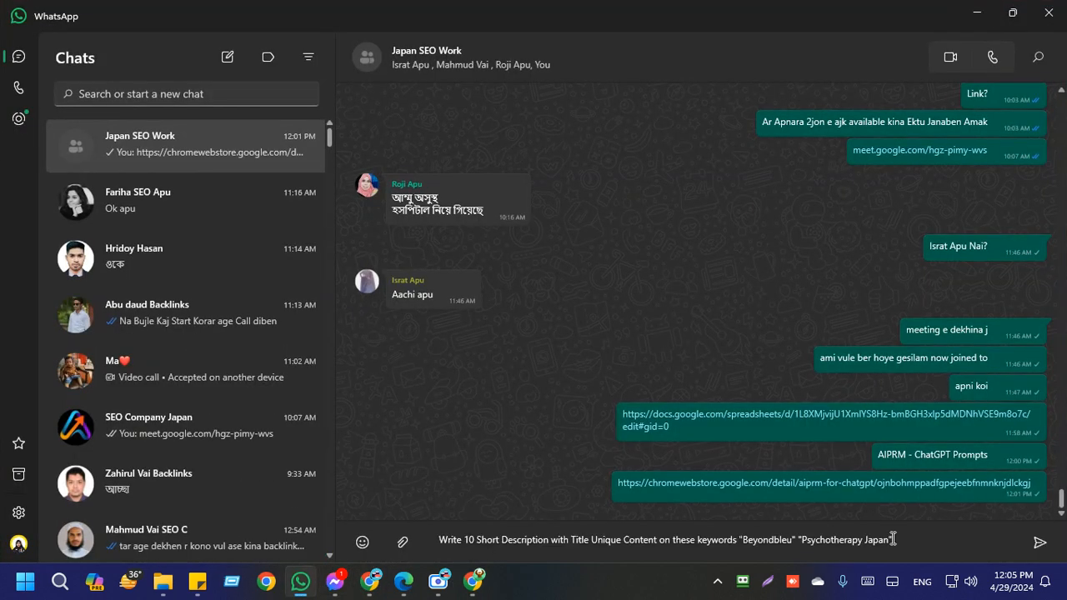
pyautogui.click(1040, 543)
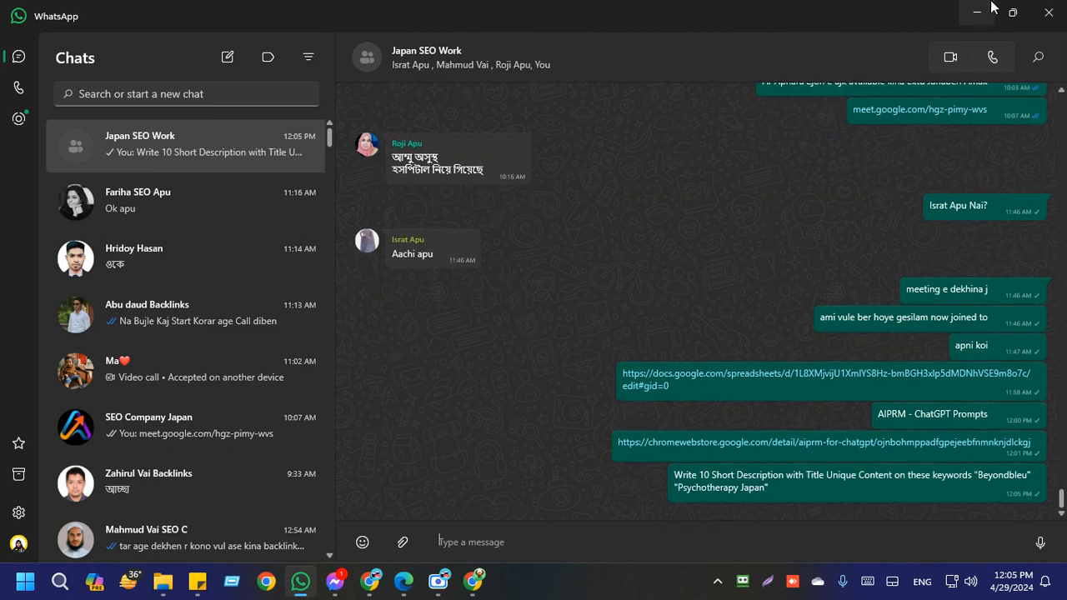
pyautogui.click(990, 9)
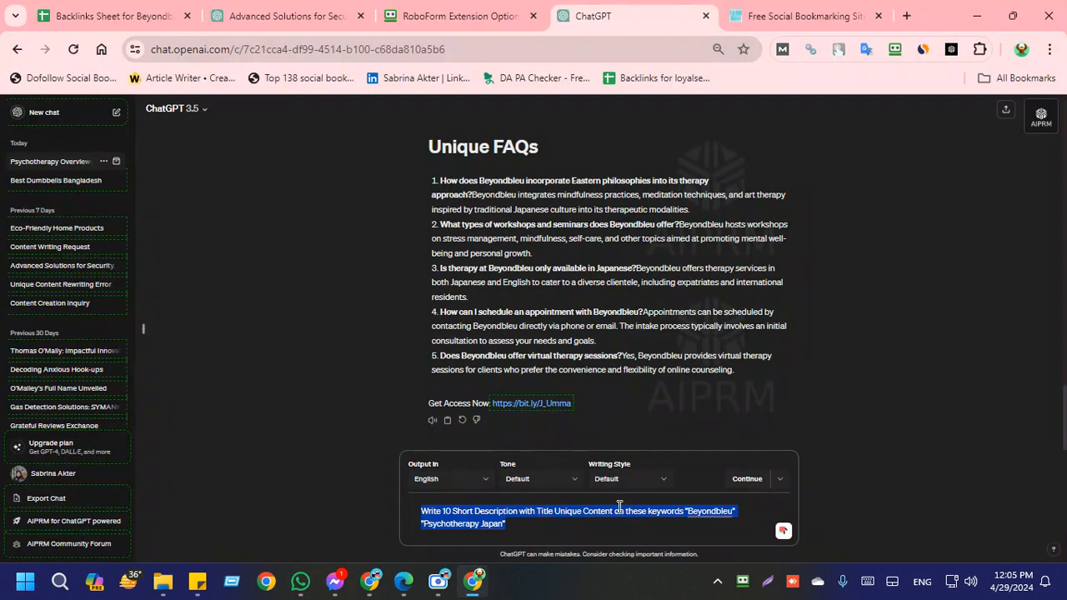
# Step: Submit the prompt to ChatGPT and review the generated titles and short descriptions, glancing at the bookmarking site in between
pyautogui.click(783, 531)
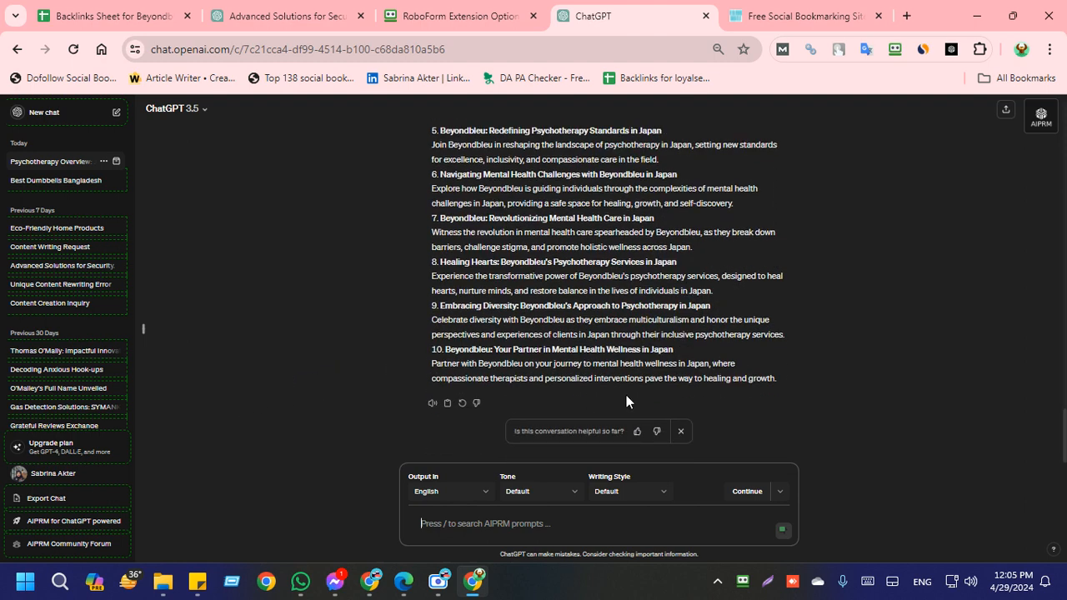
pyautogui.scroll(3, 567, 345)
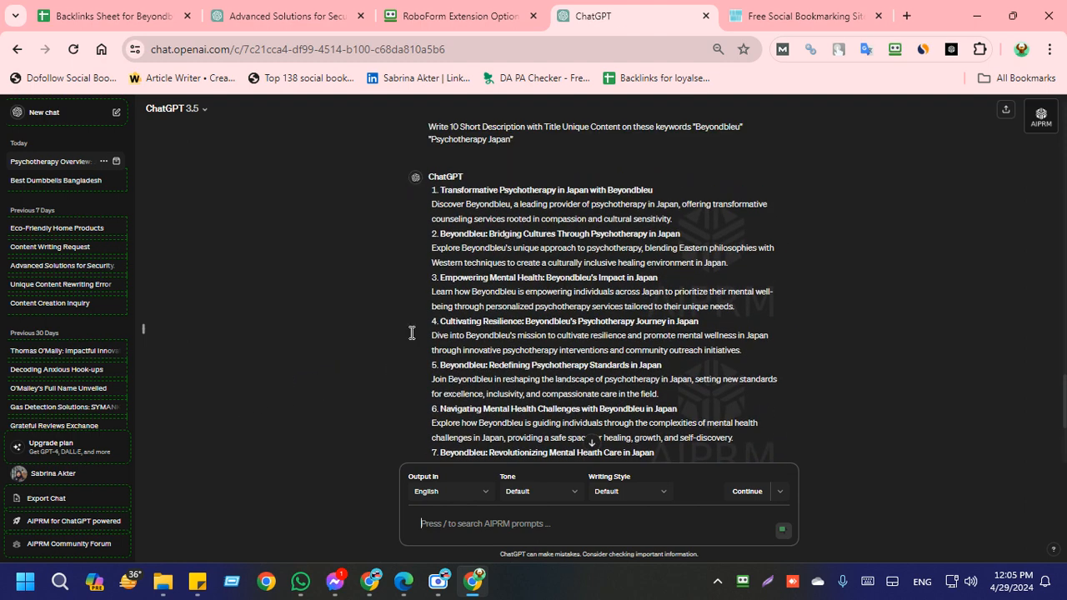
pyautogui.click(847, 7)
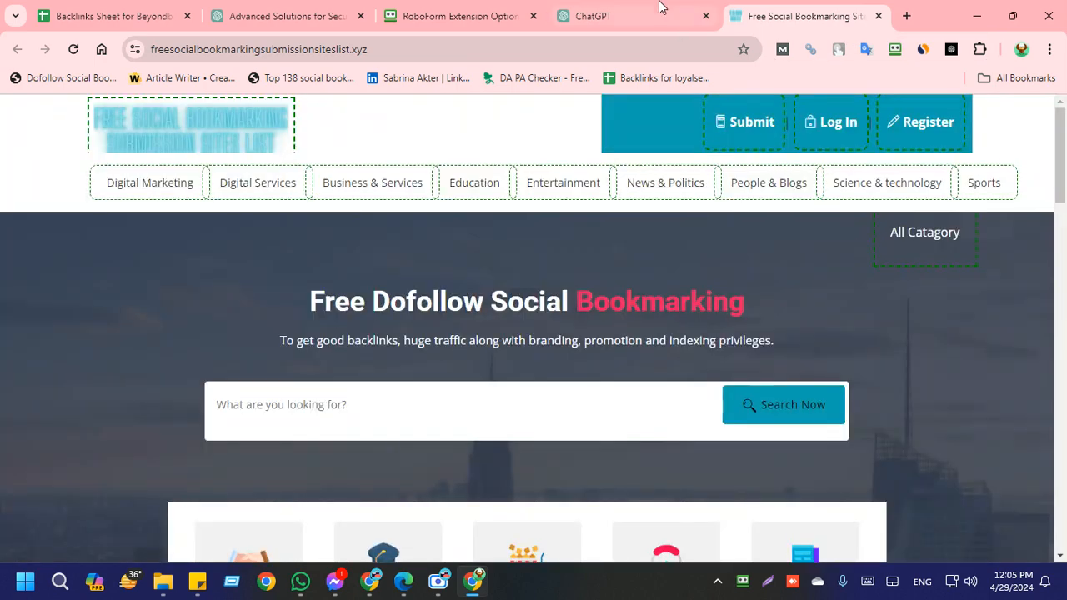
pyautogui.click(659, 7)
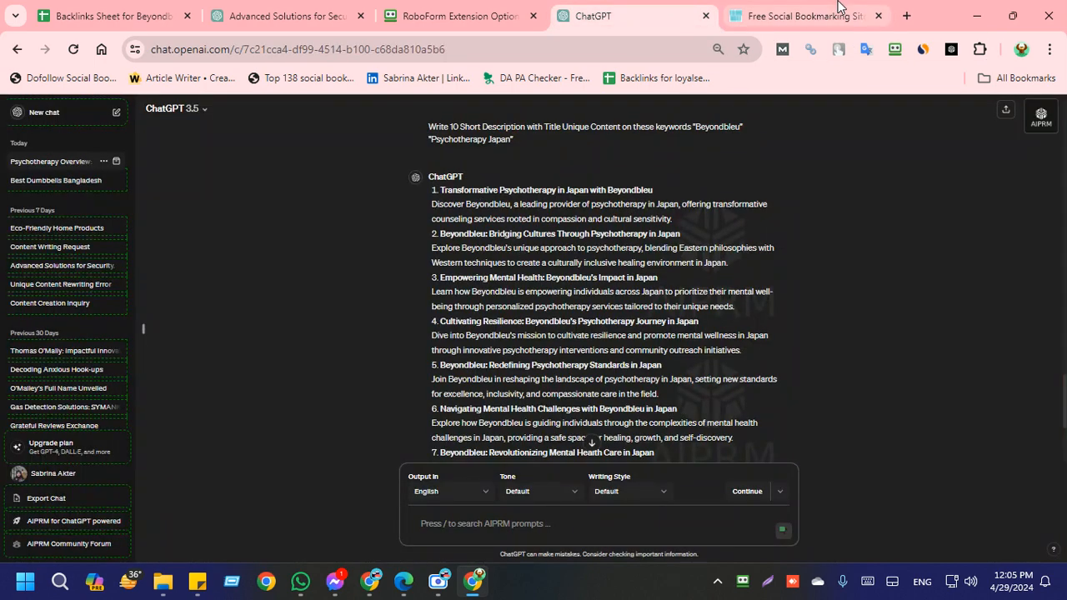
# Step: Switch to the freesocialbookmarkingsubmissionsiteslist.xyz home page and highlight its full web address
pyautogui.click(805, 25)
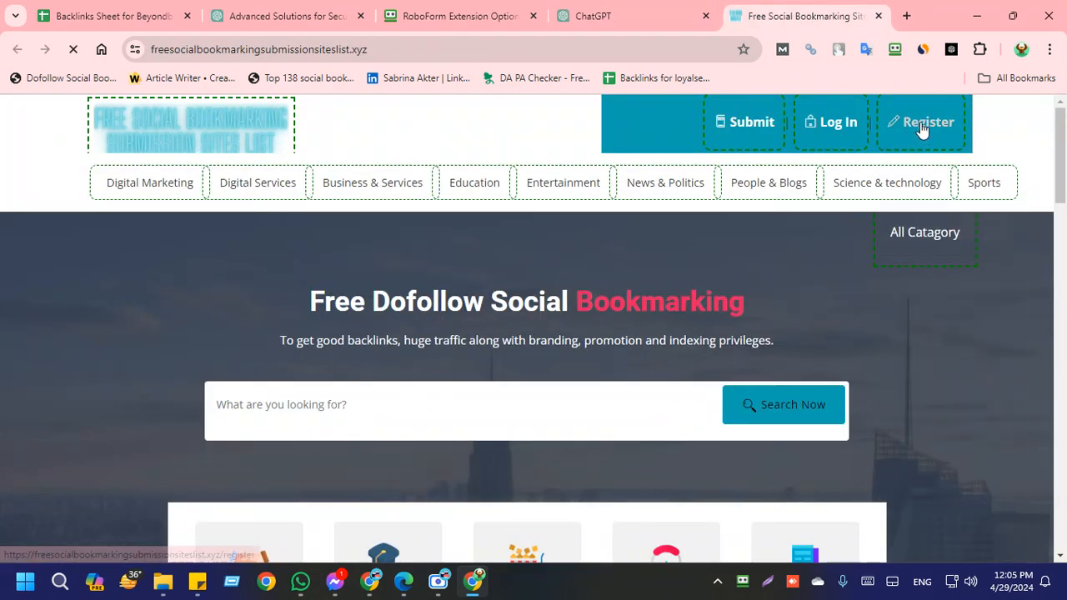
pyautogui.click(380, 47)
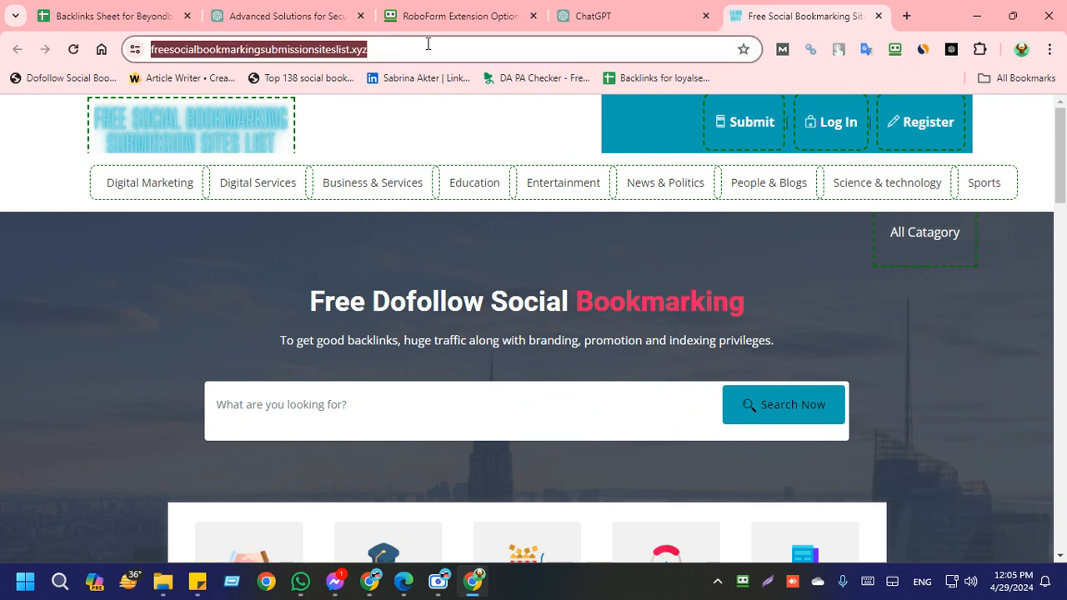
pyautogui.click(428, 45)
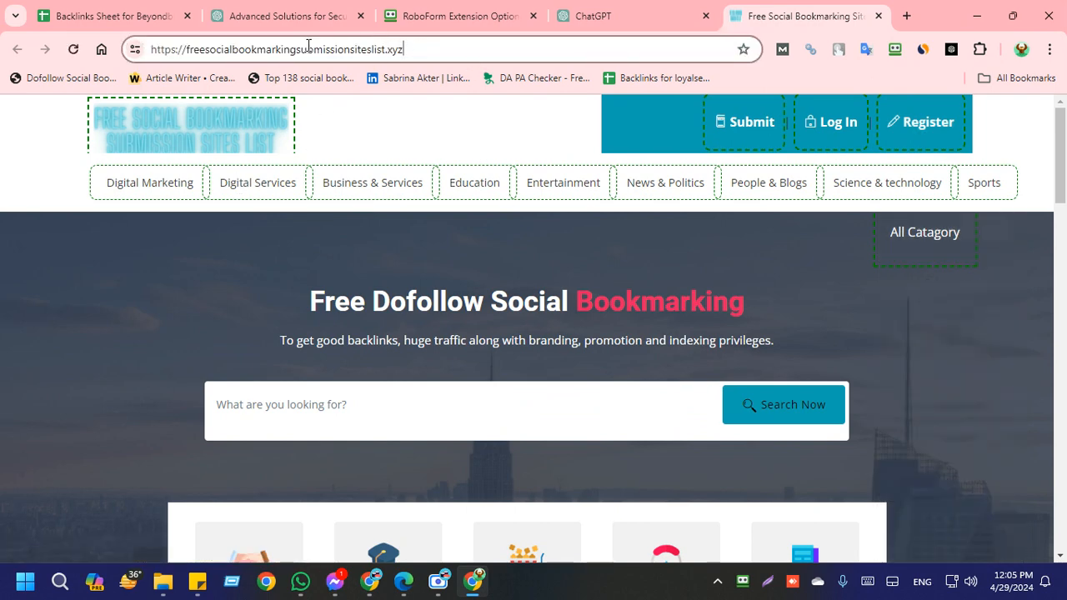
pyautogui.moveTo(308, 45); pyautogui.dragTo(137, 48)
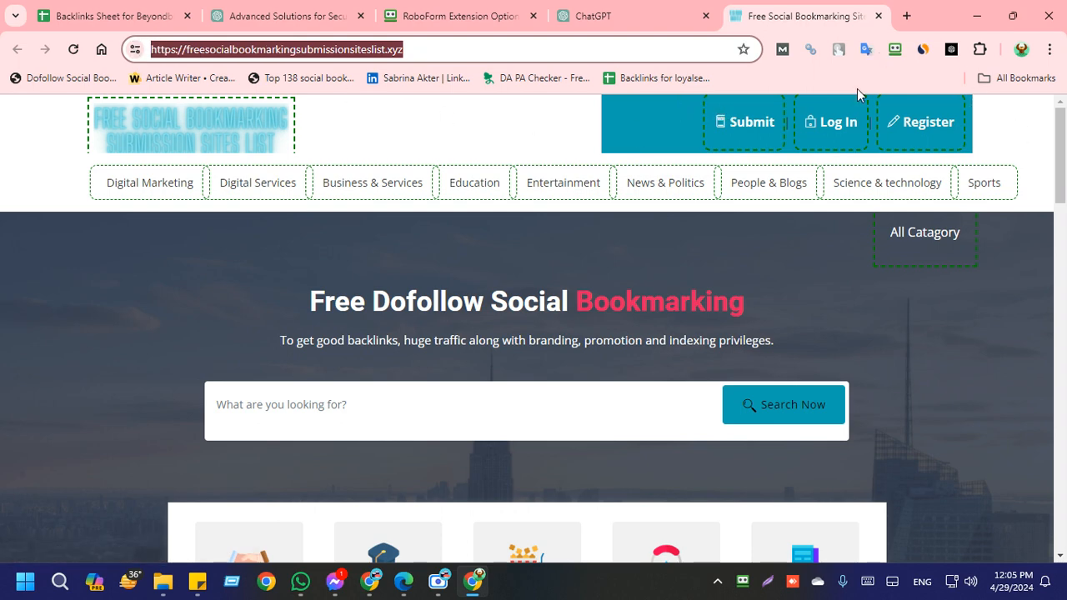
pyautogui.click(511, 126)
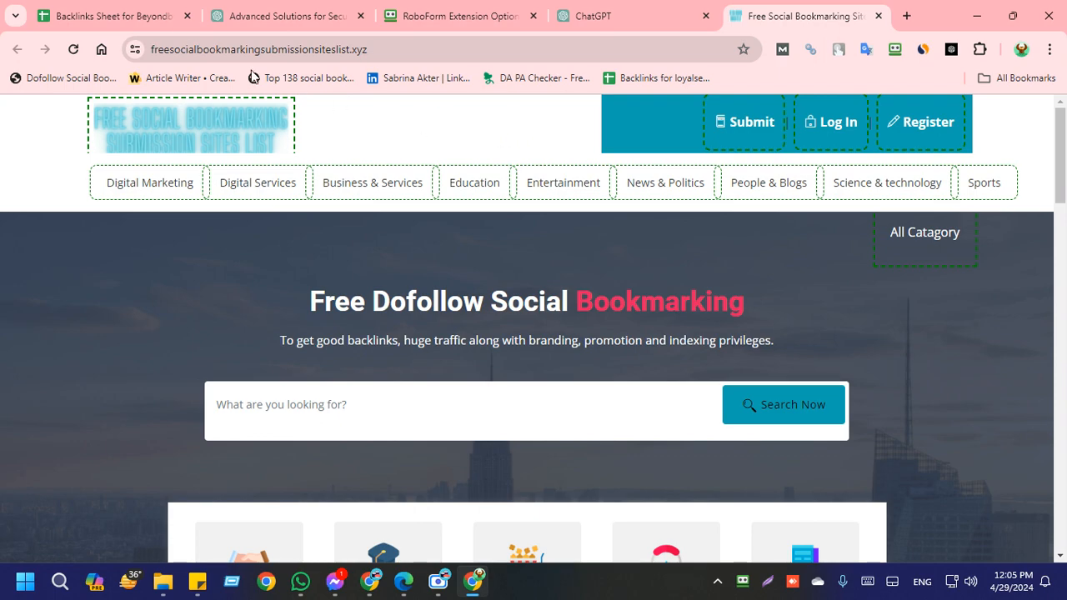
# Step: Check the bookmarking site list in column I of the backlinks sheet, and return to the freesocialbookmarkingsubmissionsiteslist.xyz home page
pyautogui.click(122, 10)
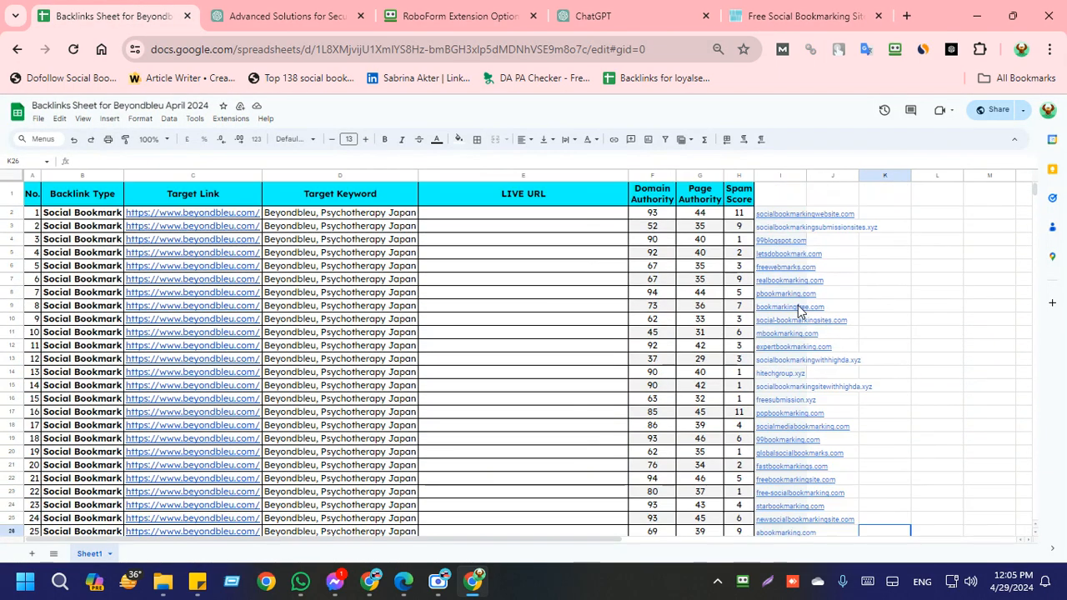
pyautogui.scroll(-3, 792, 402)
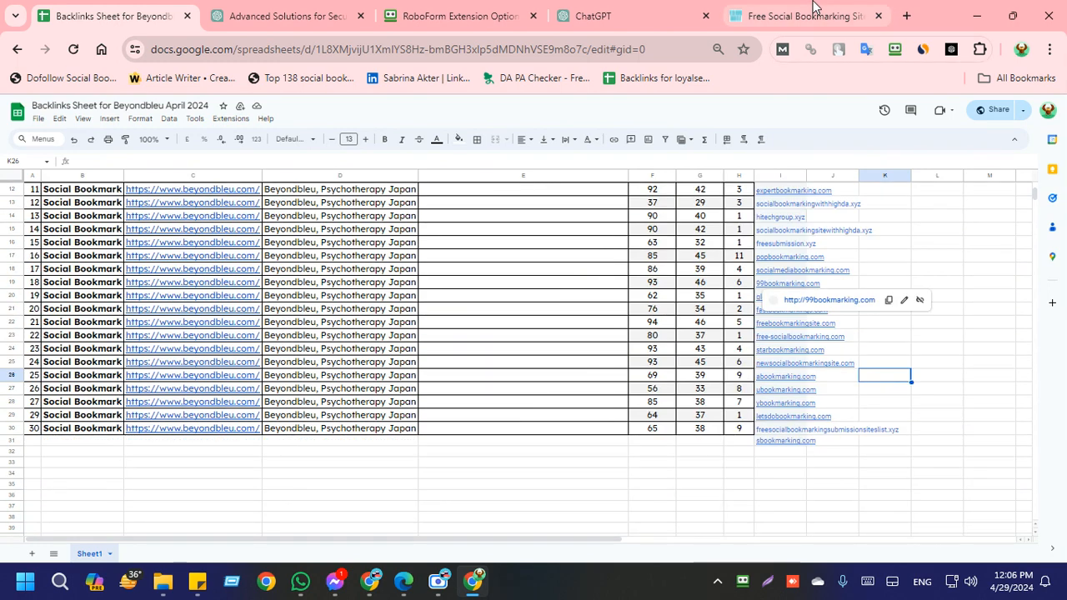
pyautogui.click(813, 10)
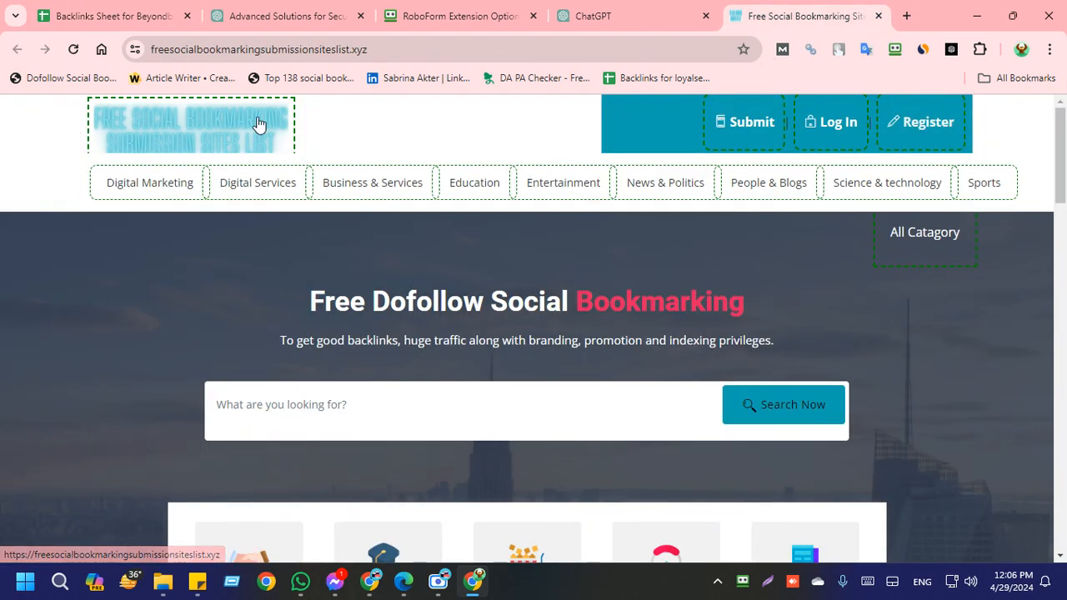
# Step: Open the registration form of freesocialbookmarkingsubmissionsiteslist.xyz and enter the username beyondbleu
pyautogui.click(949, 123)
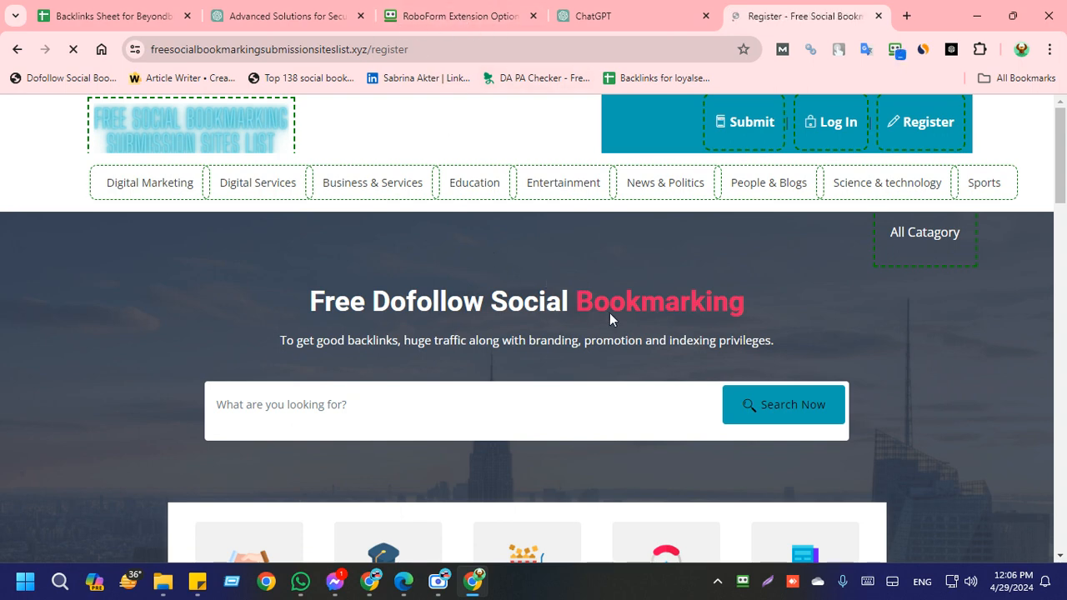
pyautogui.scroll(-2, 581, 359)
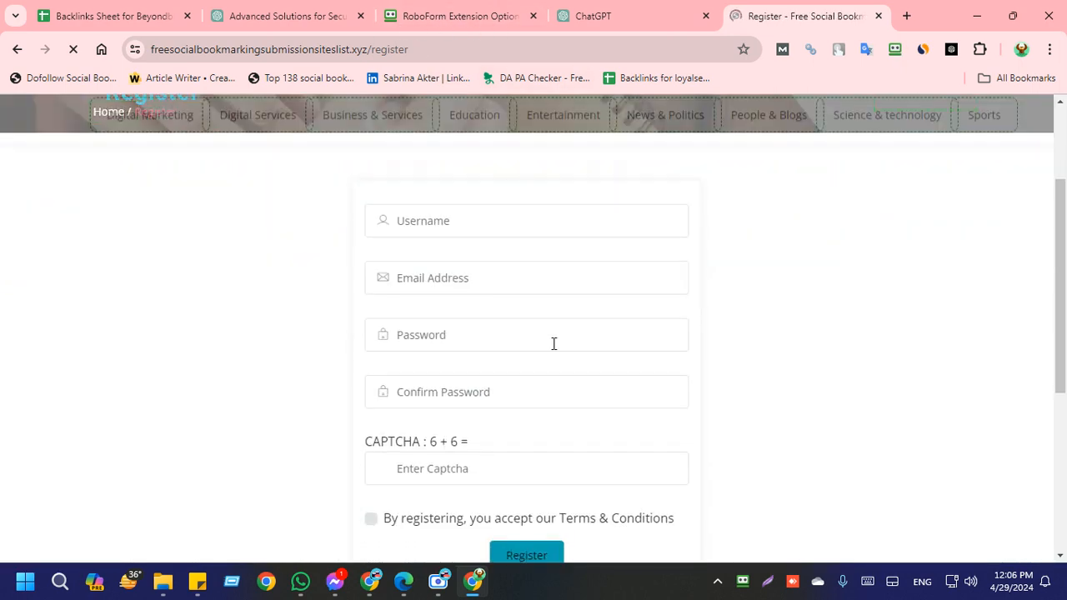
pyautogui.click(442, 222)
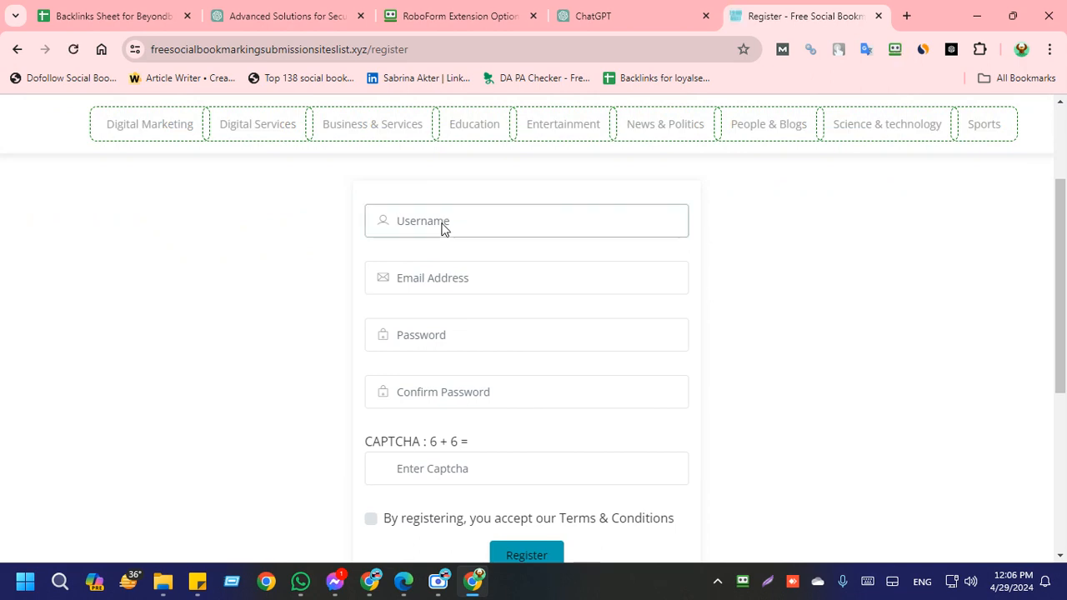
pyautogui.write('beyondbleu')
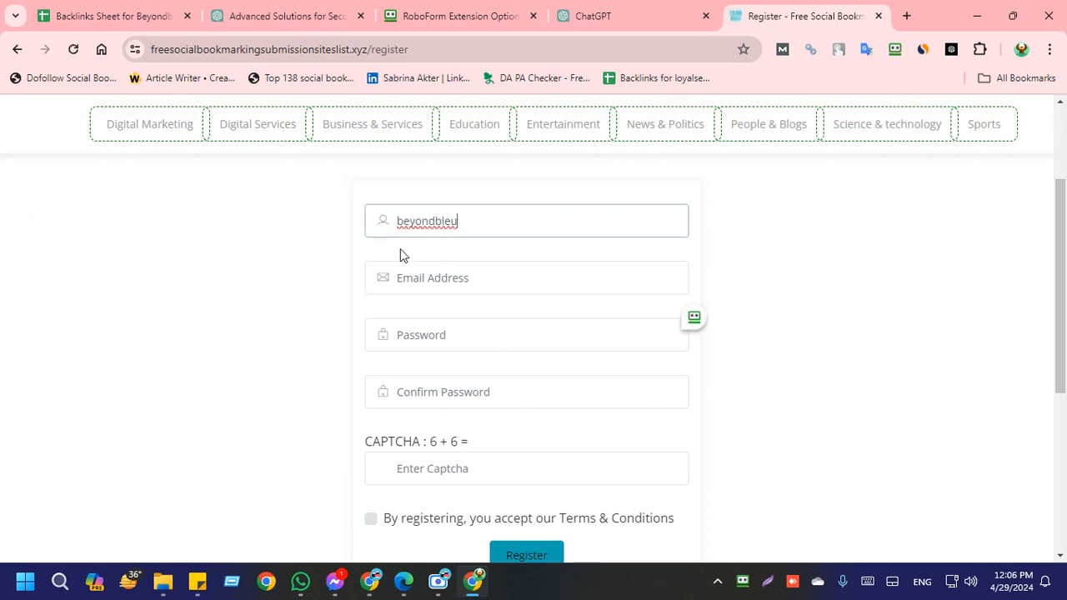
# Step: Search Google for tempmail in a new tab and open the temp-mail.org site to get a temporary email address
pyautogui.click(440, 283)
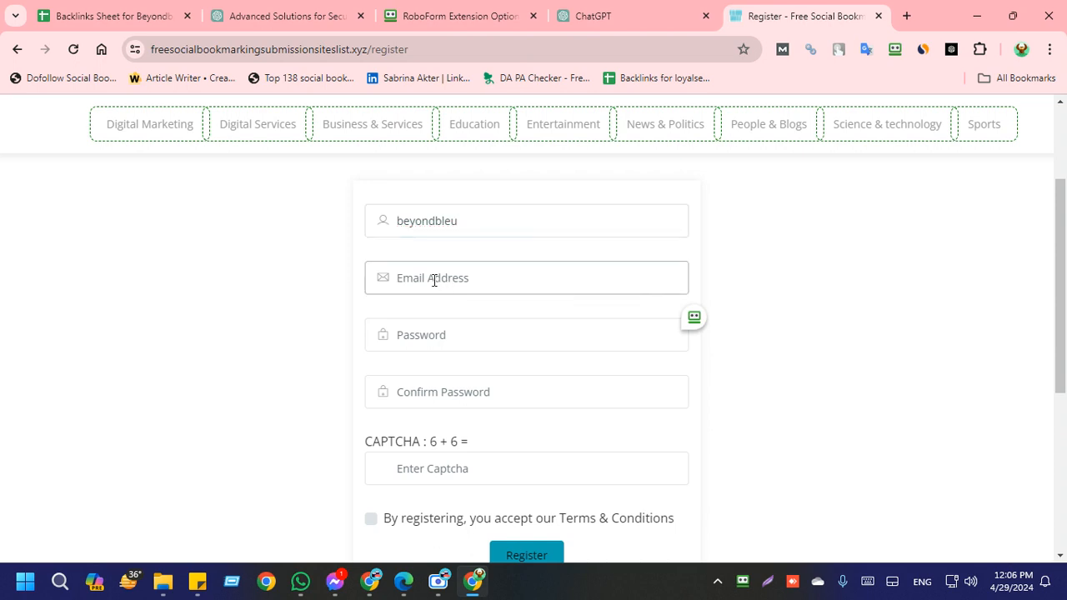
pyautogui.click(907, 16)
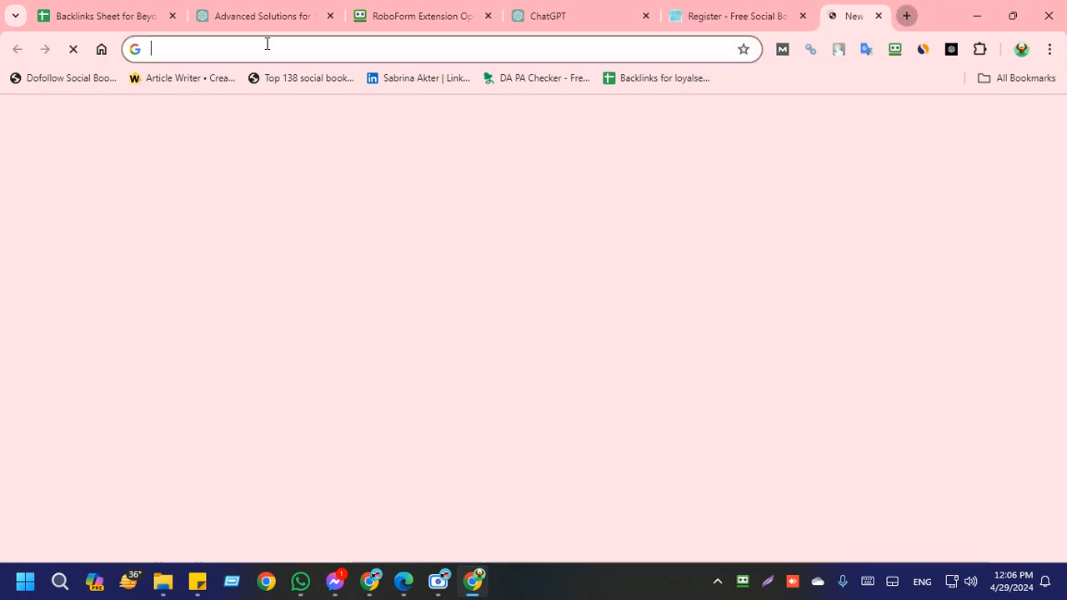
pyautogui.write('temp')
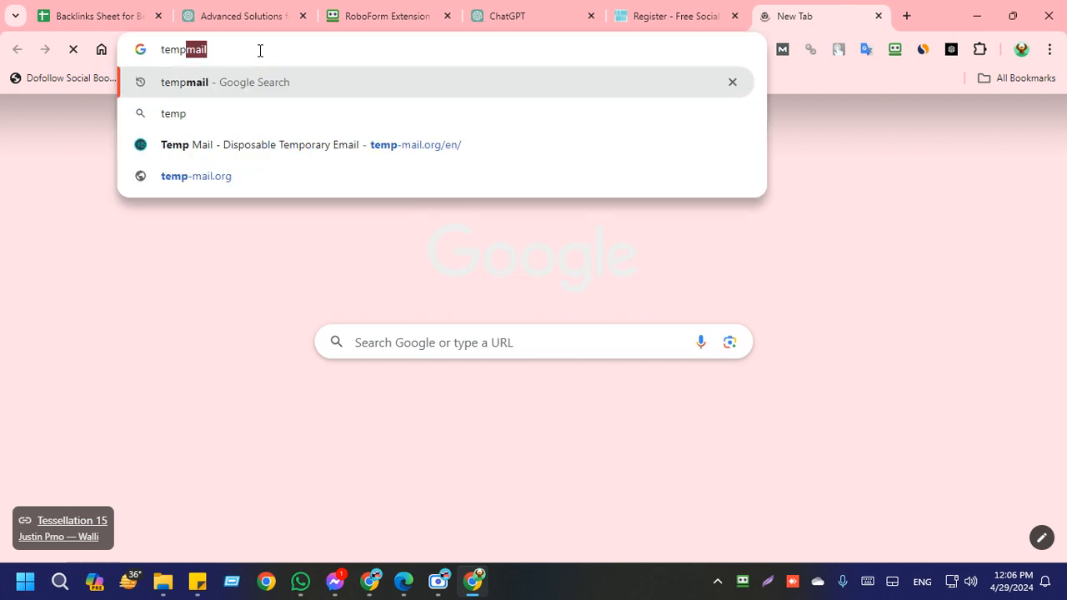
pyautogui.press('Return')
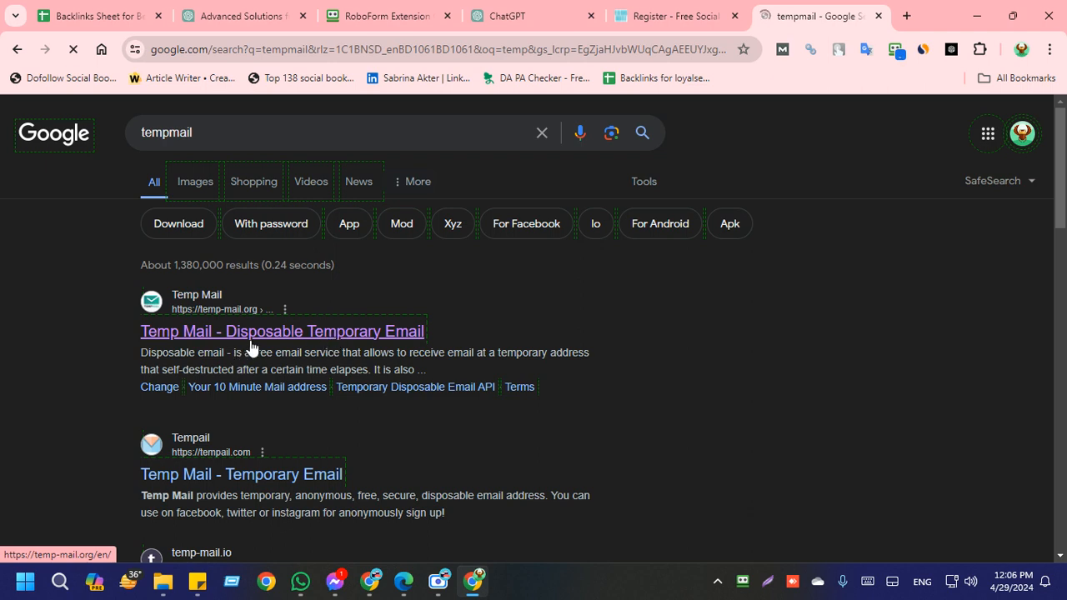
pyautogui.click(290, 338)
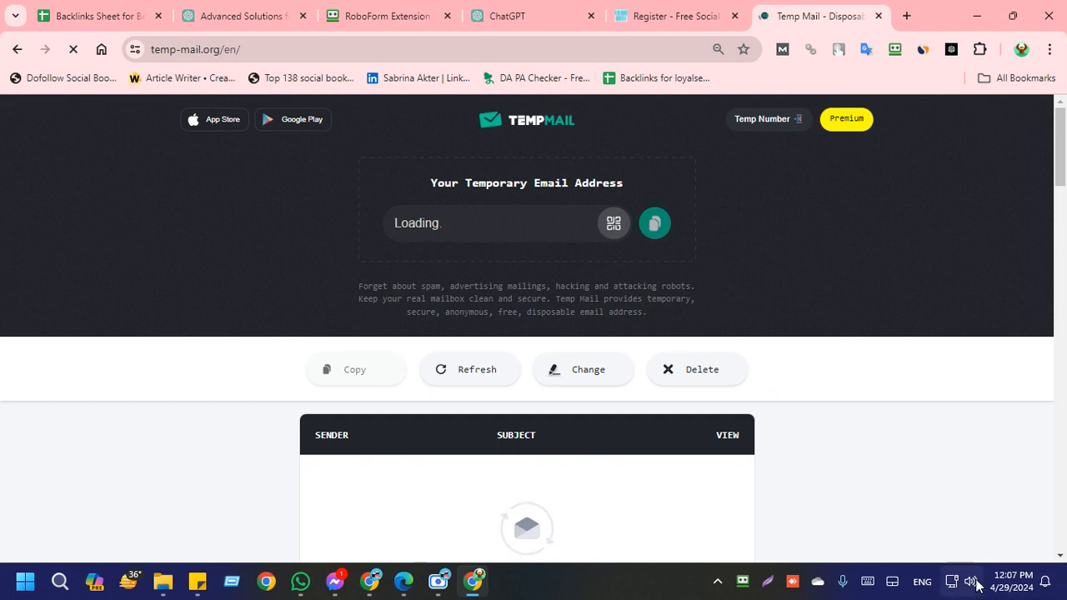
# Step: Lower the Windows system volume to a little under half
pyautogui.press('super+a')
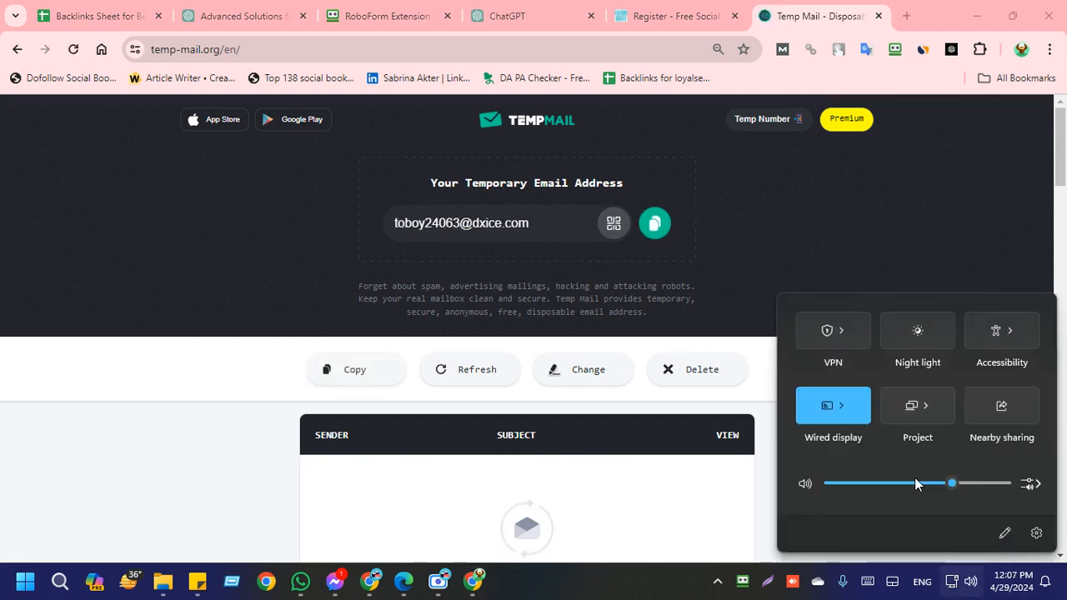
pyautogui.click(915, 484)
pyautogui.click(886, 483)
pyautogui.click(902, 482)
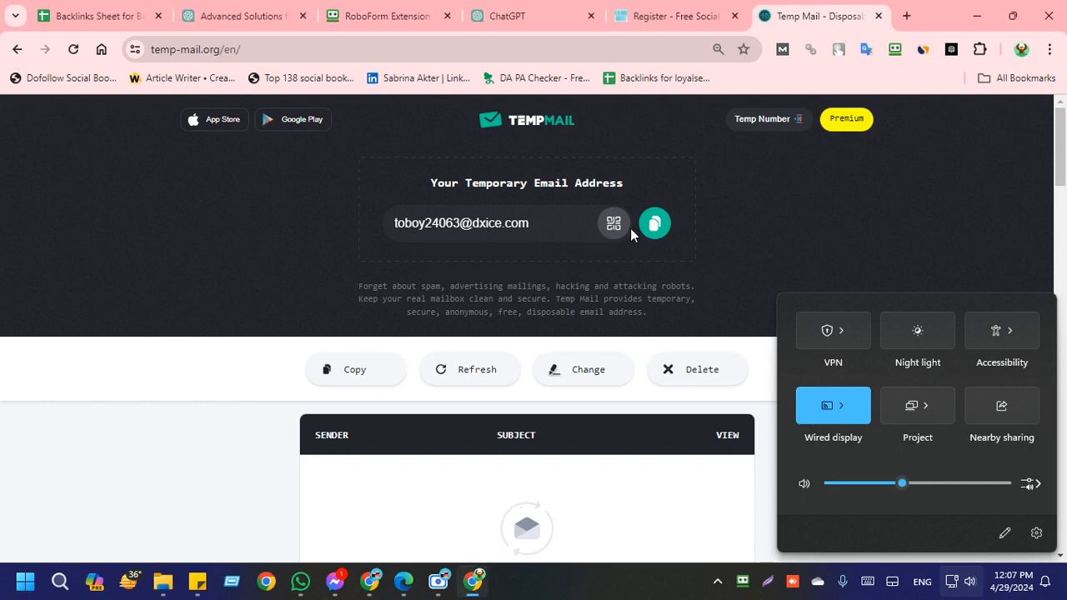
# Step: Copy the temporary email address and paste it into the Email Address field of the bookmarking site's registration form
pyautogui.click(651, 222)
pyautogui.click(652, 222)
pyautogui.click(671, 16)
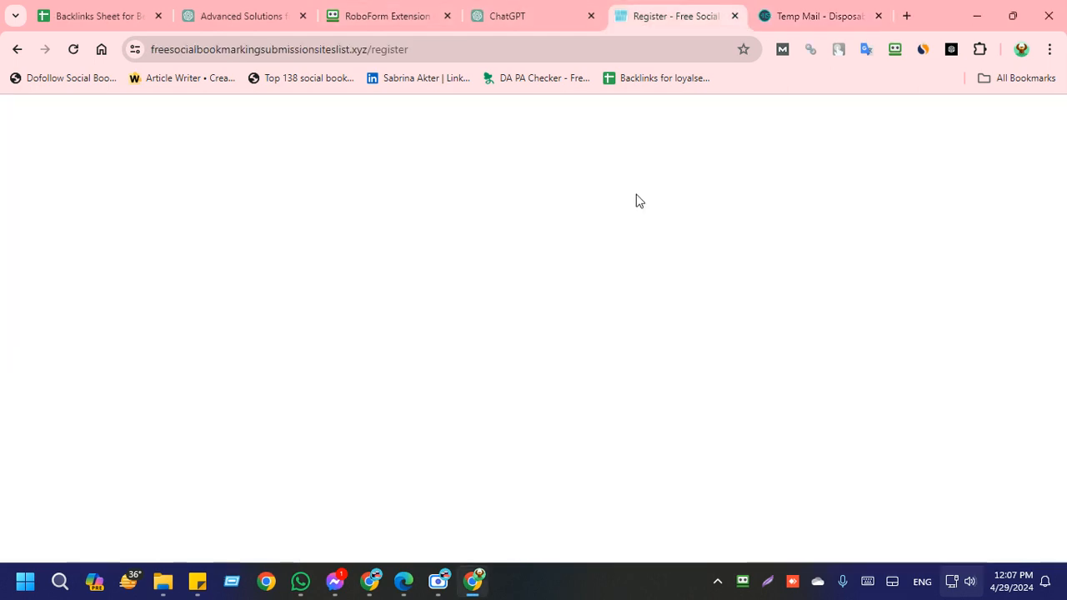
pyautogui.hotkey('ctrl', 'v')
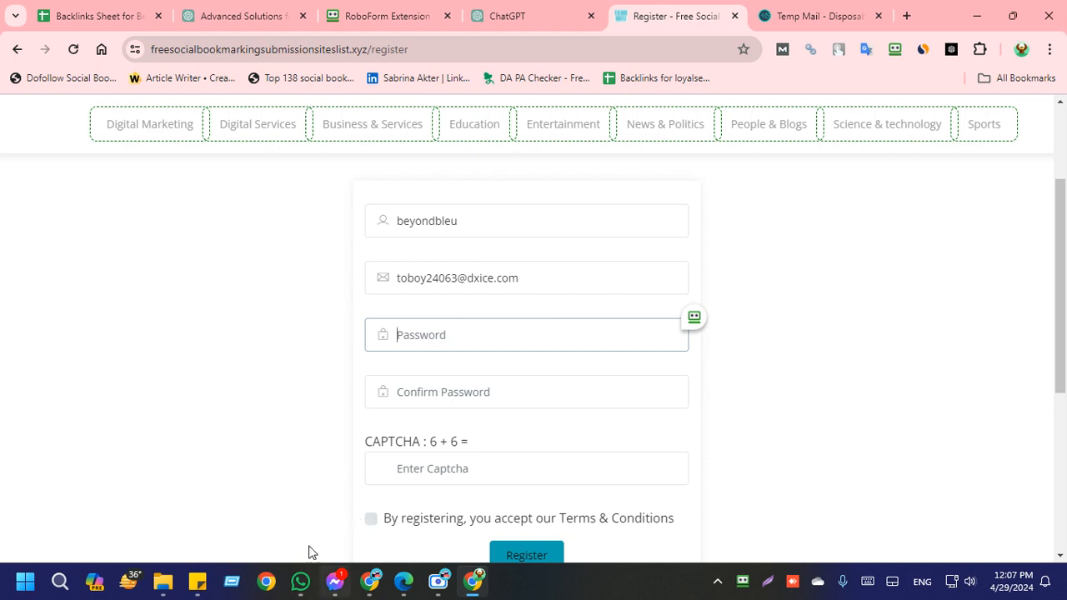
# Step: Copy the account password from the sticky note and paste it into the Password and Confirm Password fields
pyautogui.moveTo(198, 581)
pyautogui.click(193, 522)
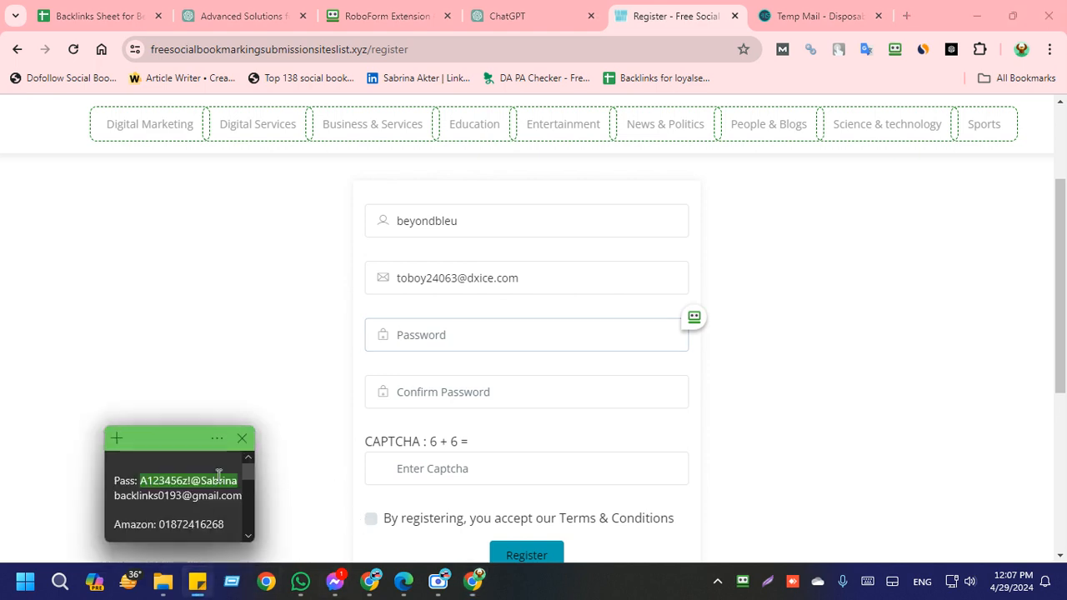
pyautogui.click(453, 338)
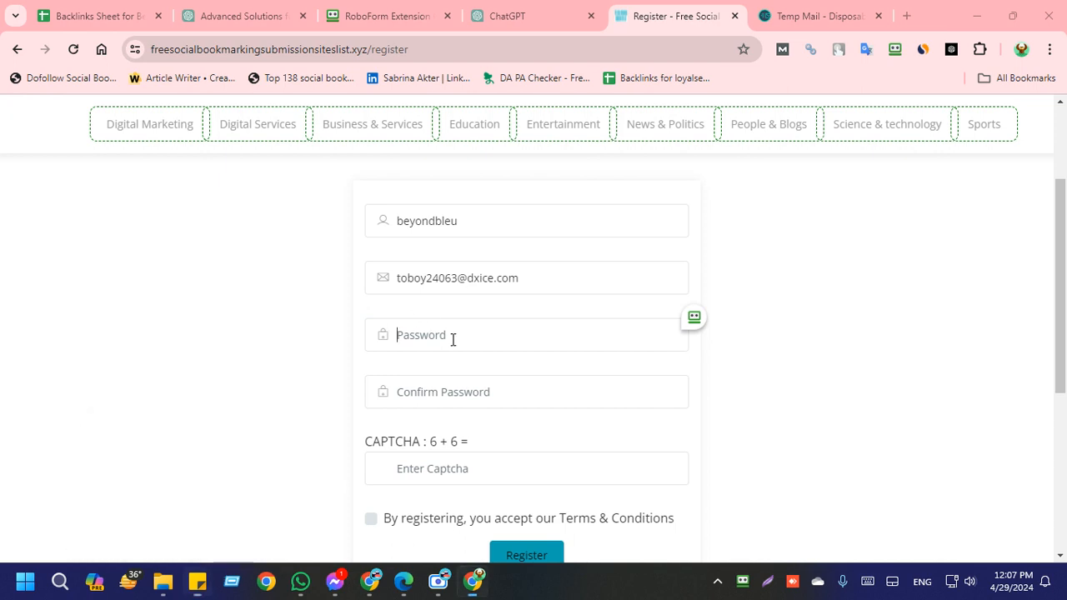
pyautogui.hotkey('ctrl', 'v')
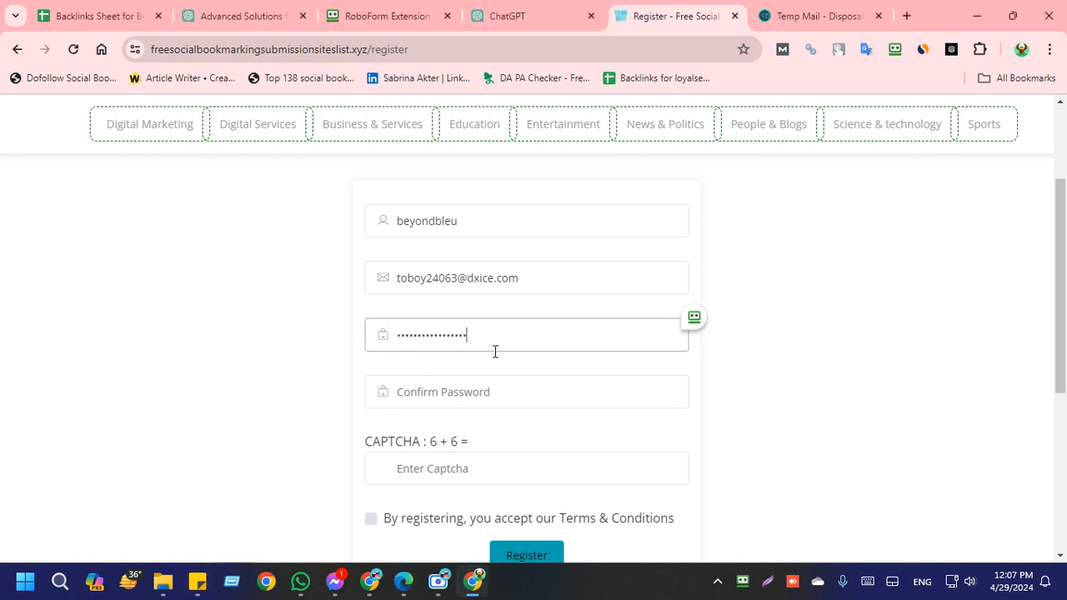
pyautogui.click(449, 385)
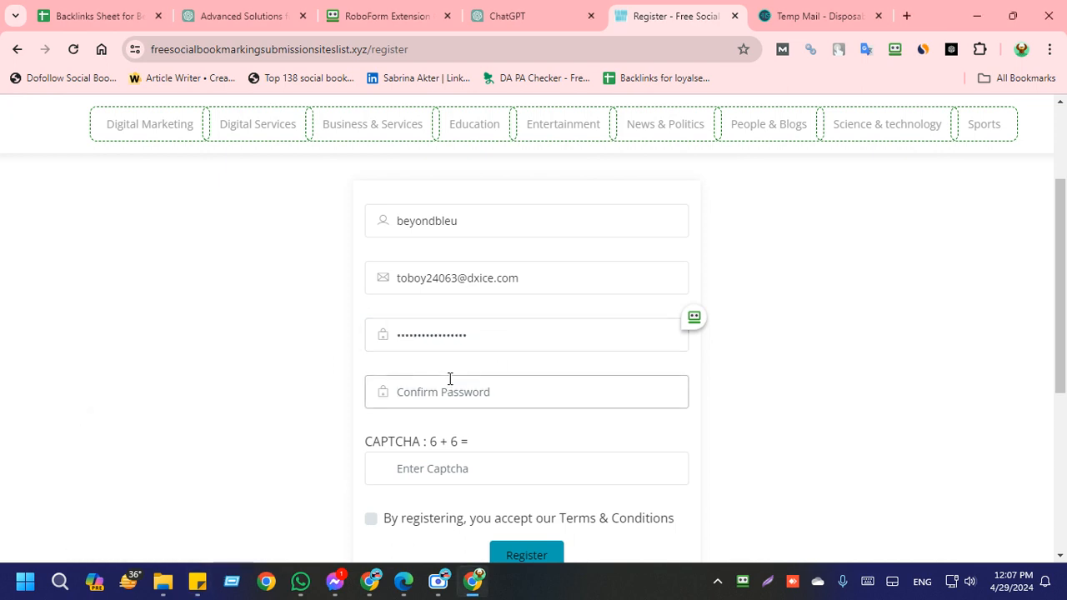
pyautogui.hotkey('ctrl', 'v')
# Step: Answer the 6 + 6 captcha with 12, accept the Terms & Conditions, and submit the registration
pyautogui.click(488, 465)
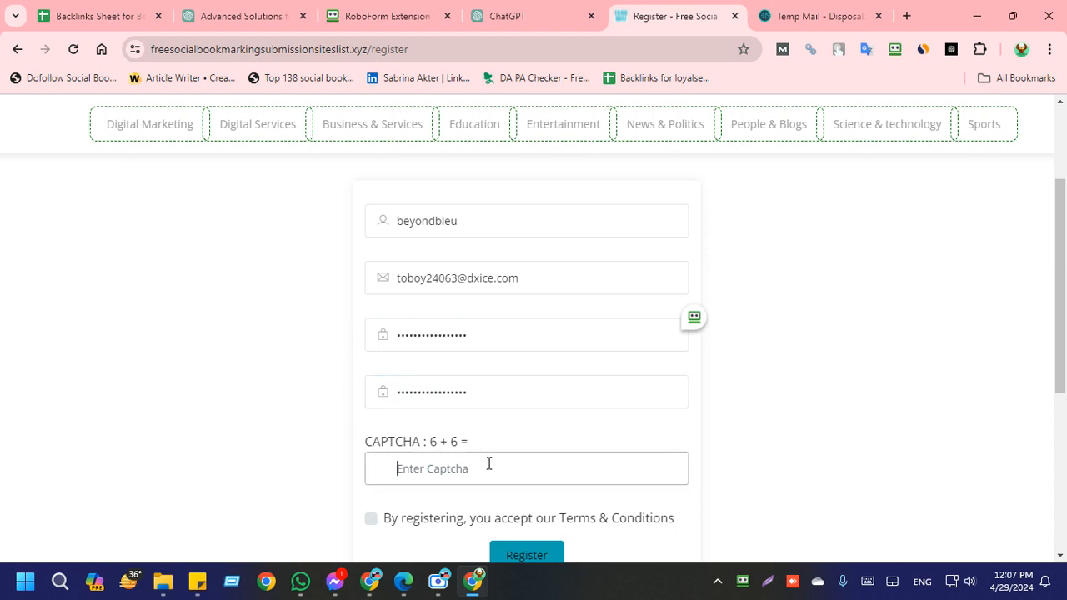
pyautogui.write('12')
pyautogui.scroll(-3, 489, 462)
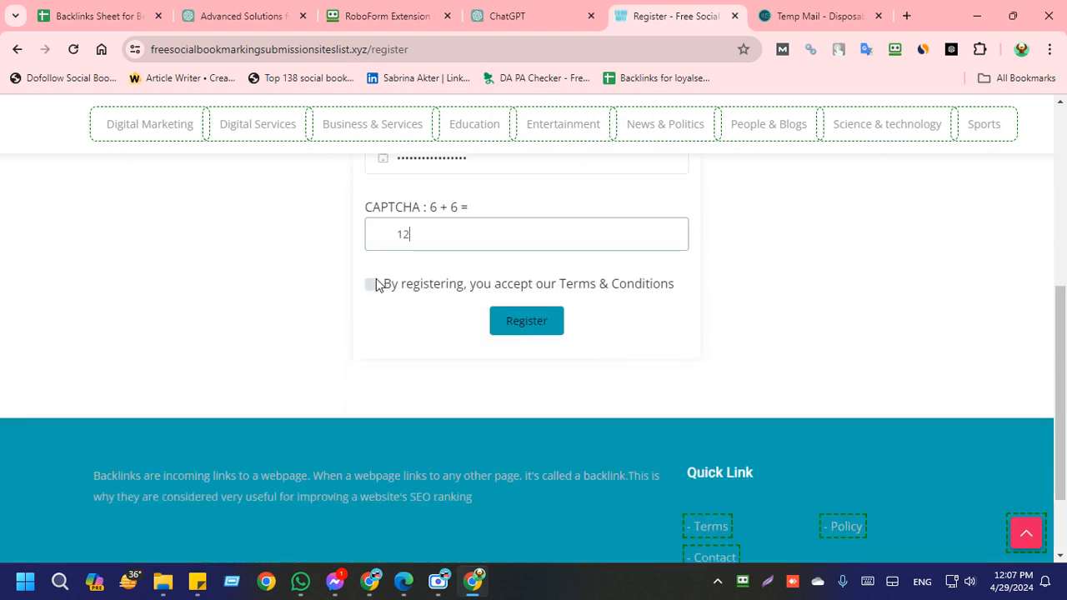
pyautogui.click(373, 283)
pyautogui.click(554, 329)
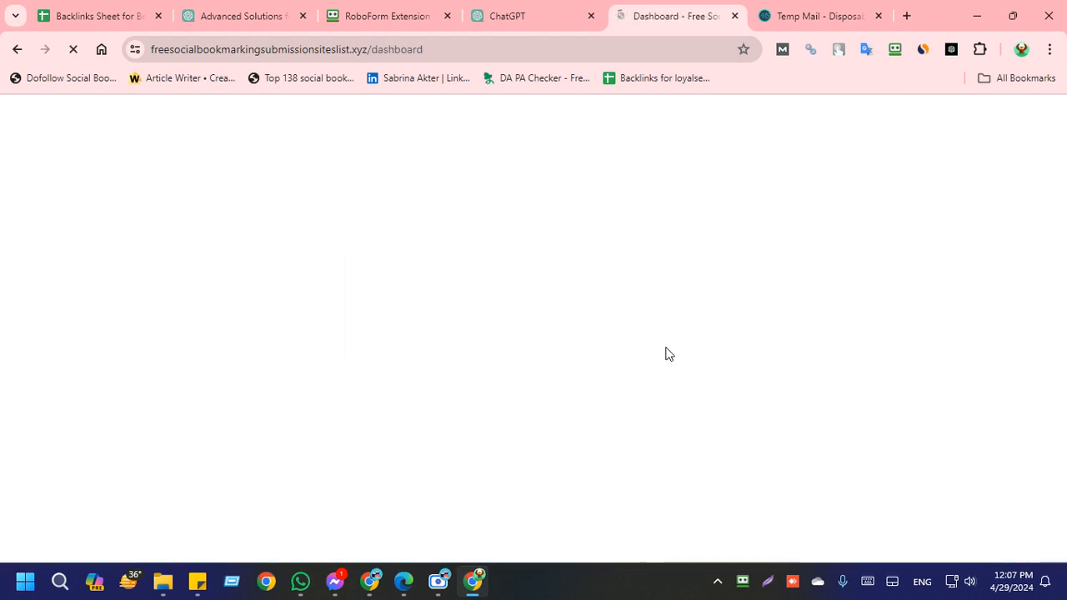
# Step: Look over the new account's dashboard and decline saving the login to RoboForm
pyautogui.scroll(-1, 363, 352)
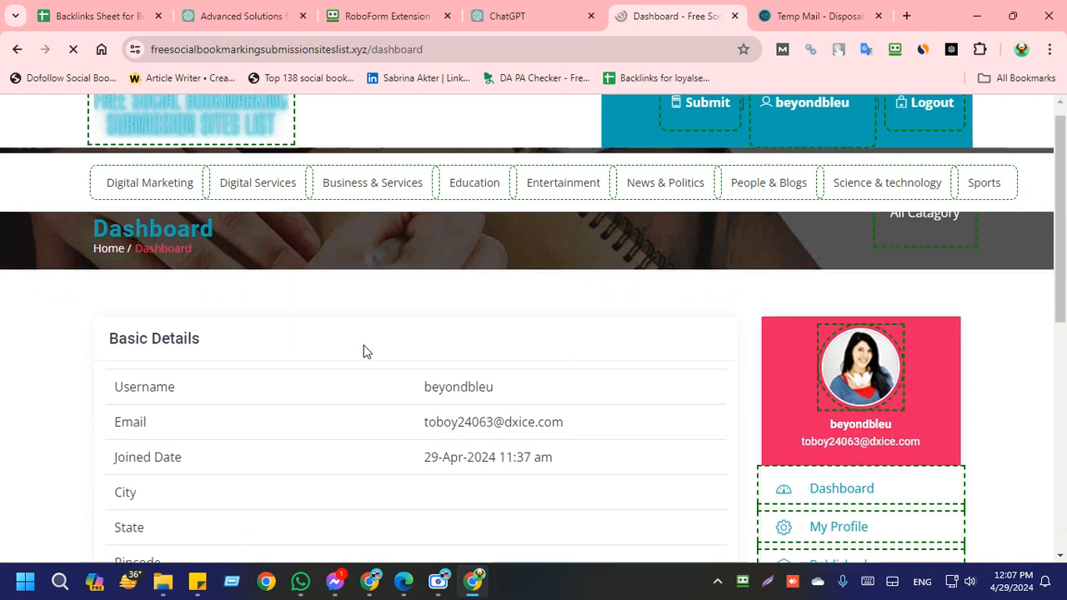
pyautogui.scroll(-2, 643, 274)
pyautogui.scroll(2, 745, 178)
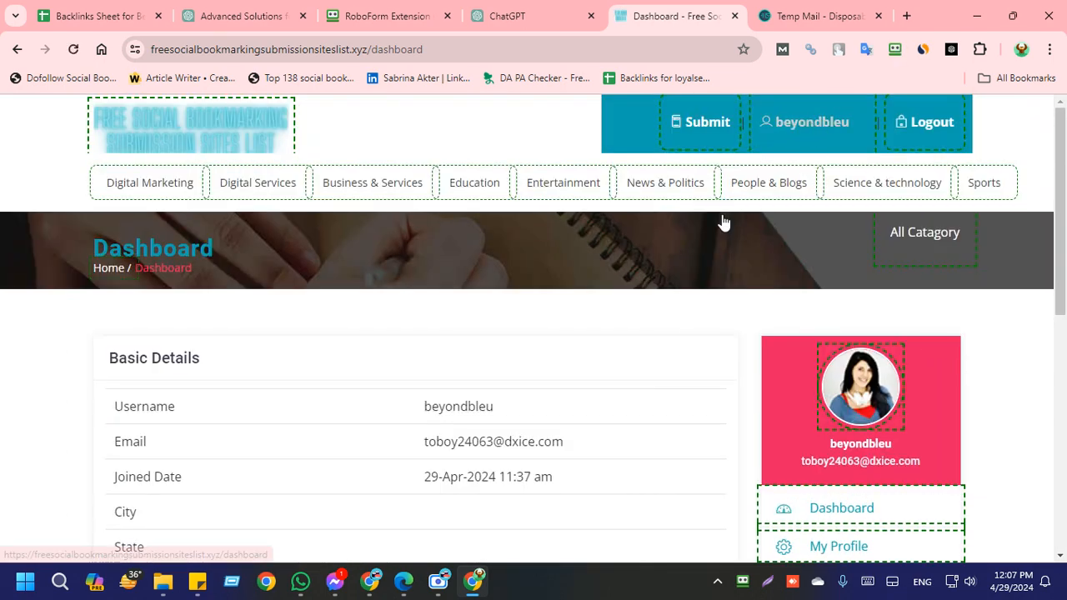
pyautogui.scroll(-5, 595, 362)
pyautogui.scroll(5, 597, 349)
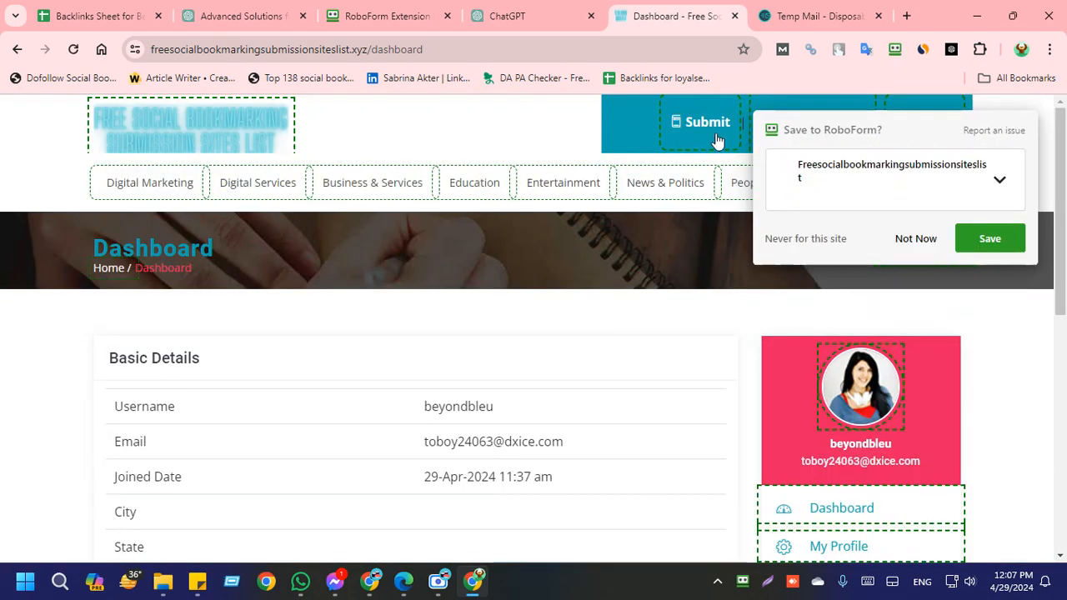
pyautogui.click(915, 239)
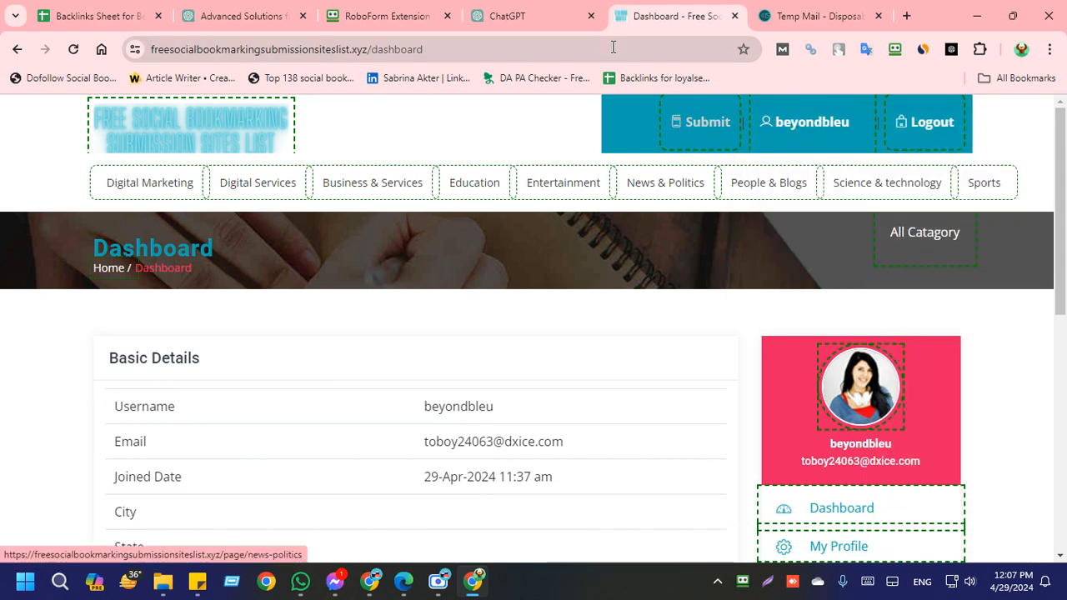
# Step: Glance over the bookmarking rows and site list in the backlinks sheet, and return to the account dashboard
pyautogui.click(117, 16)
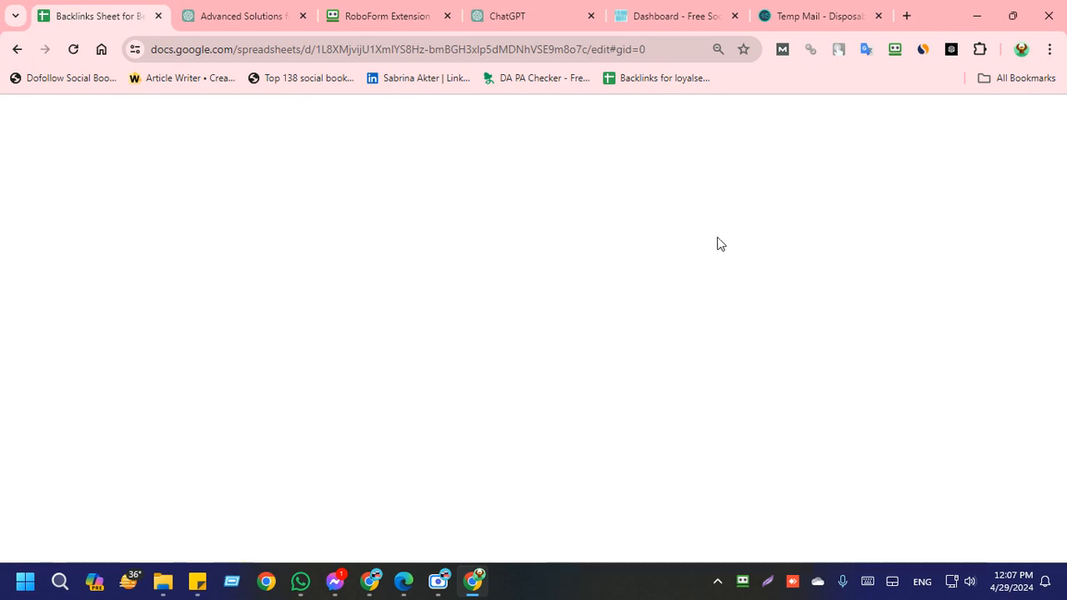
pyautogui.scroll(3, 792, 392)
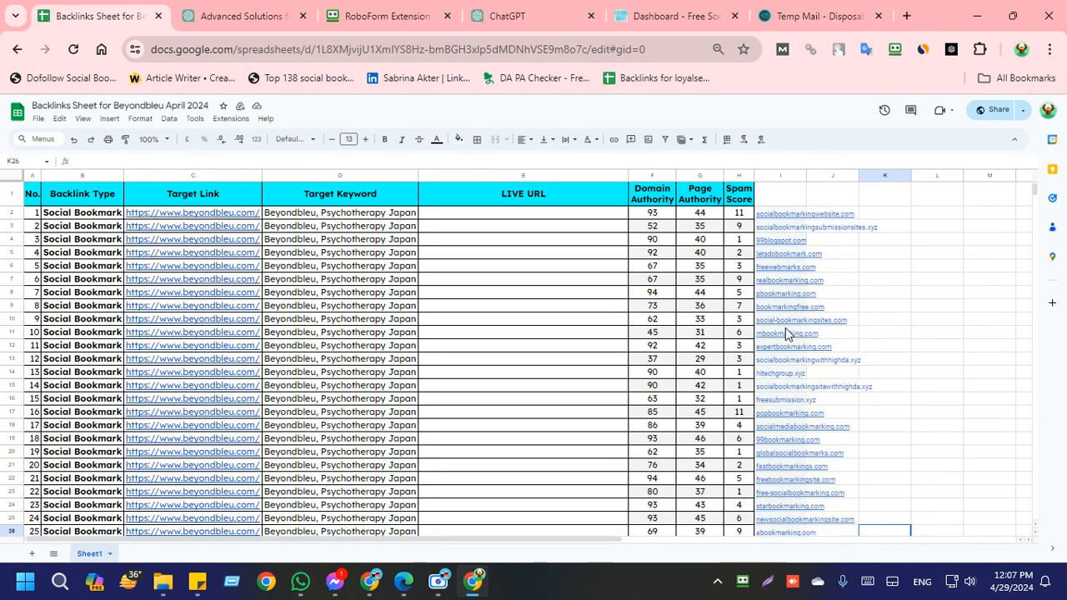
pyautogui.click(664, 16)
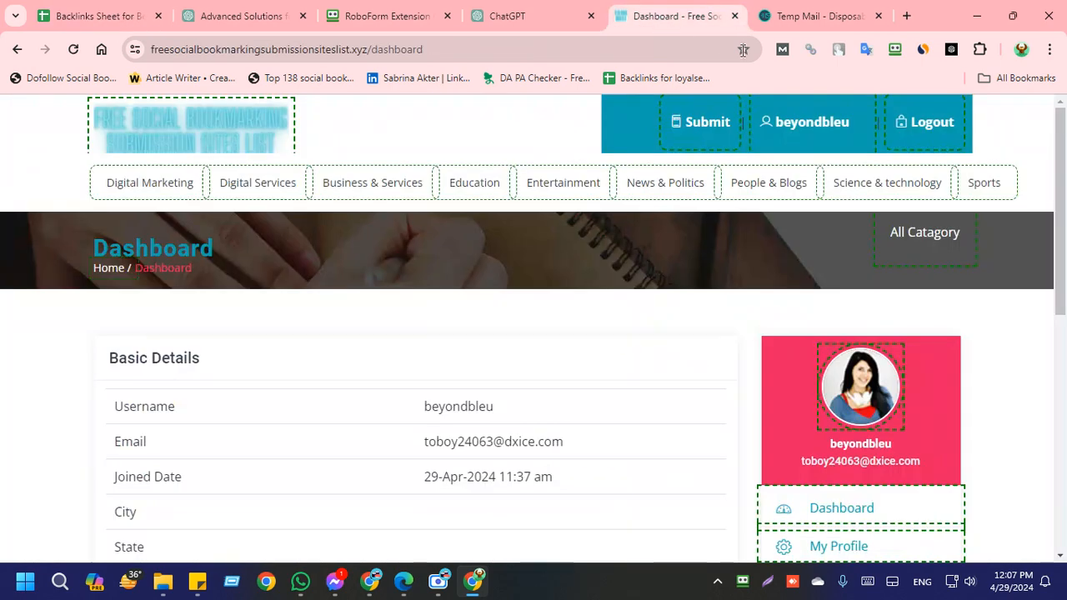
pyautogui.click(700, 119)
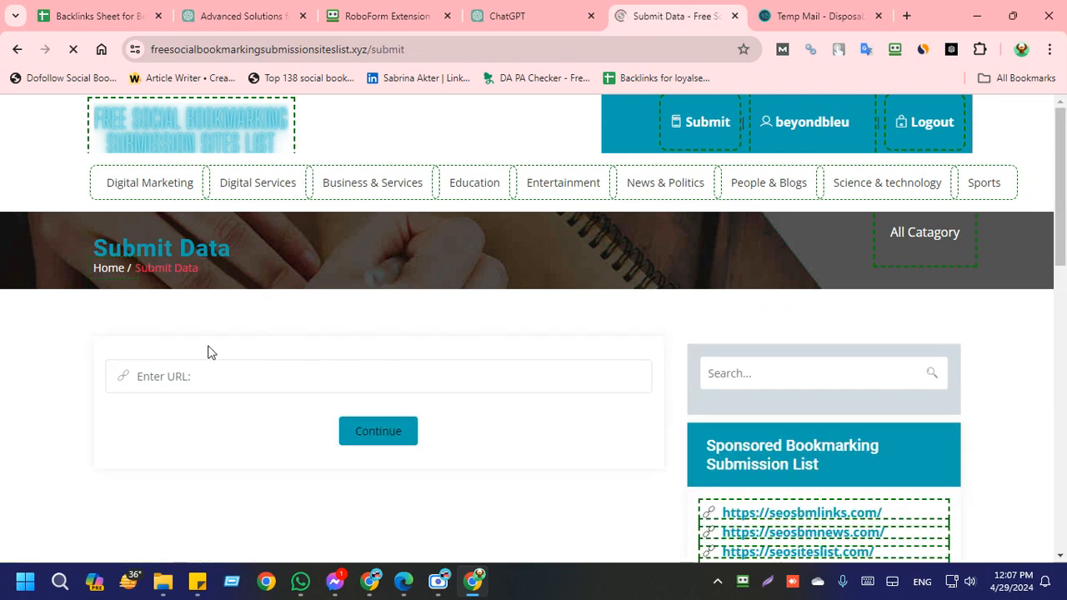
pyautogui.click(182, 378)
pyautogui.scroll(-2, 173, 284)
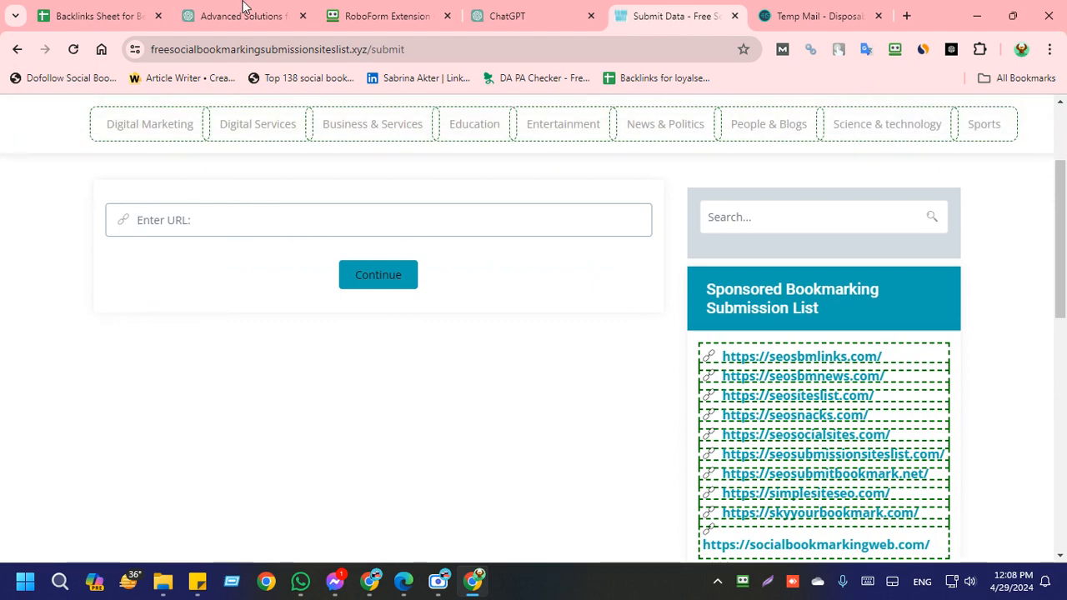
pyautogui.click(42, 17)
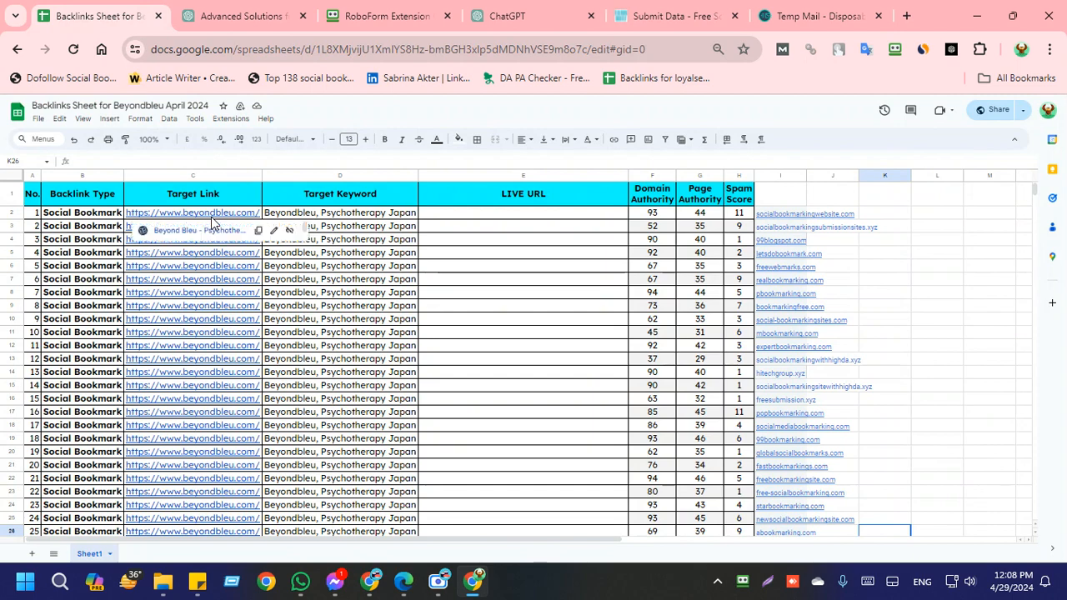
pyautogui.click(259, 231)
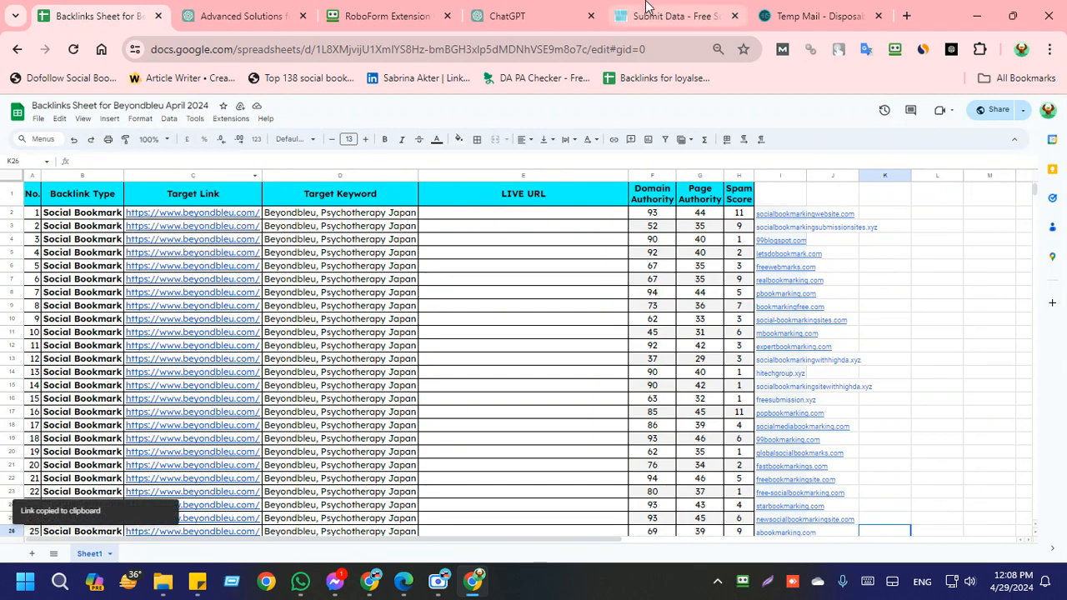
pyautogui.click(646, 7)
pyautogui.hotkey('ctrl', 'v')
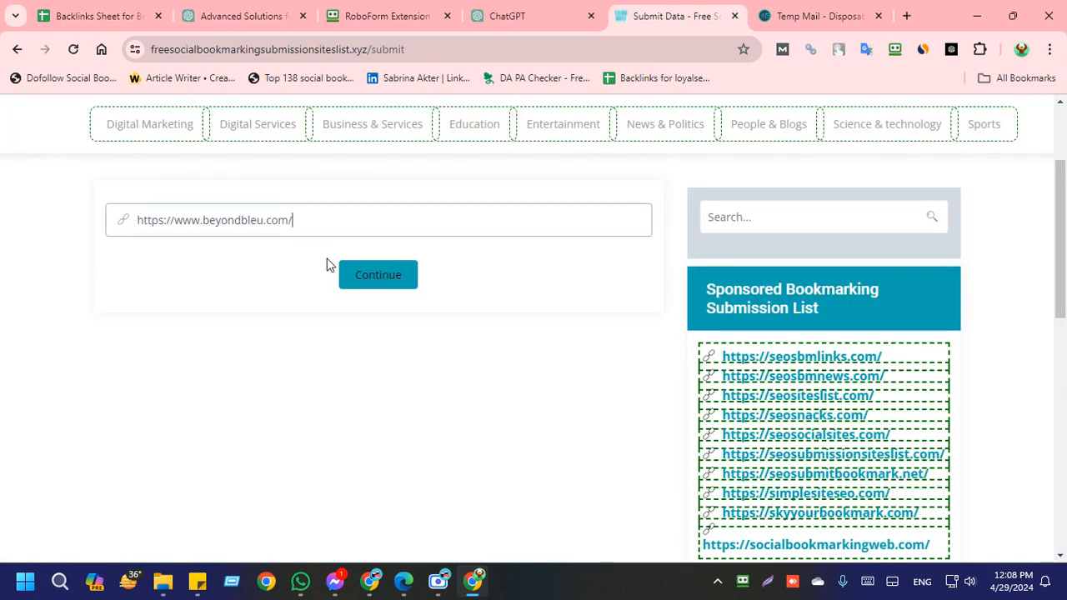
# Step: Continue the submission with the entered URL and reload the resulting checkurl page
pyautogui.click(401, 281)
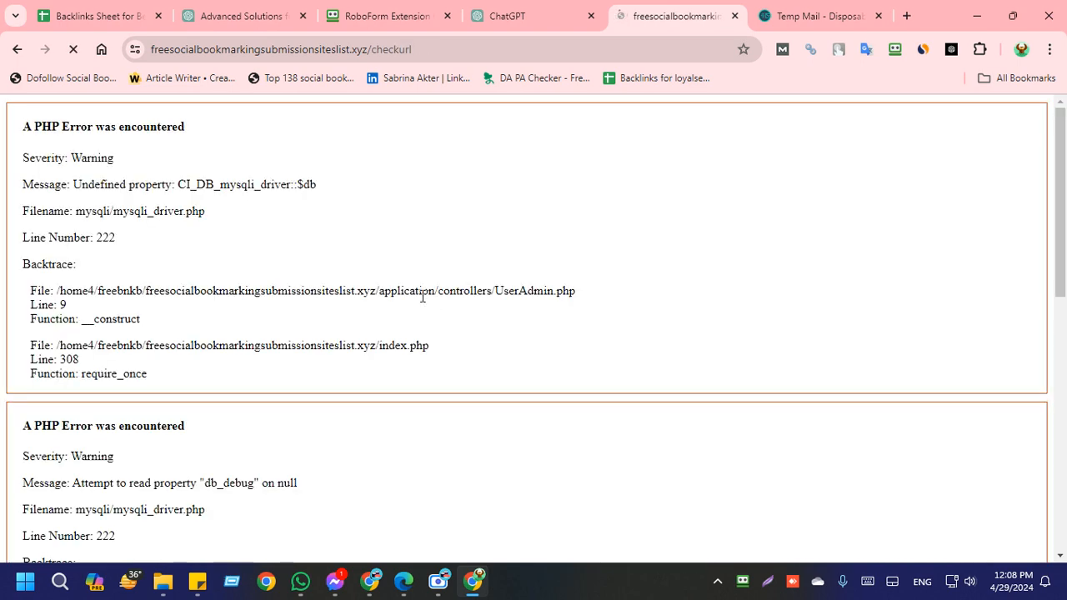
pyautogui.scroll(-6, 222, 341)
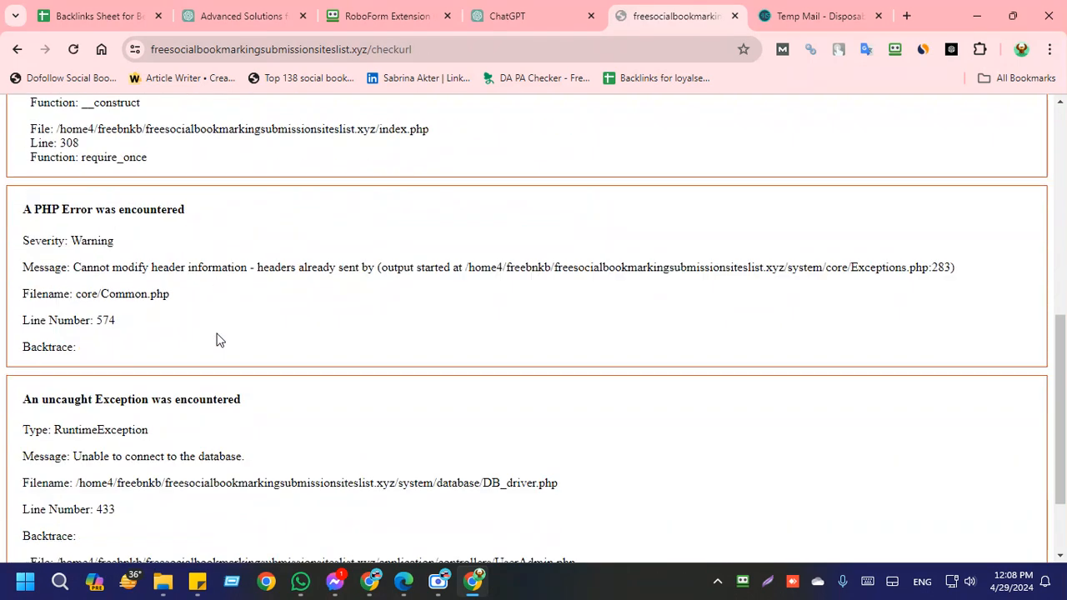
pyautogui.scroll(6, 195, 242)
pyautogui.click(74, 50)
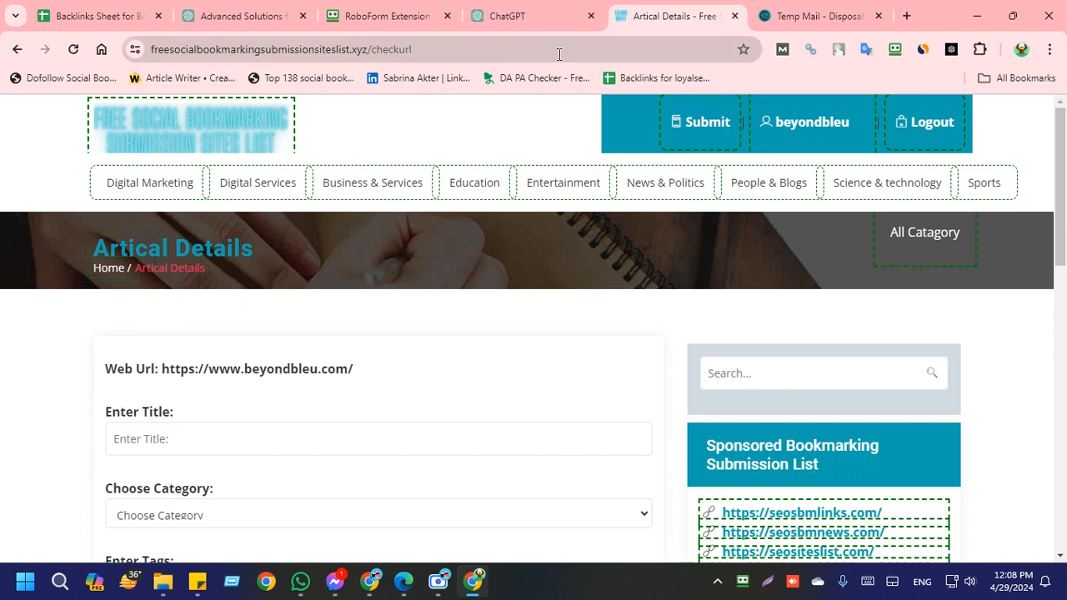
# Step: Glance at the site list in the backlinks sheet and return to the bookmark submission page
pyautogui.click(347, 48)
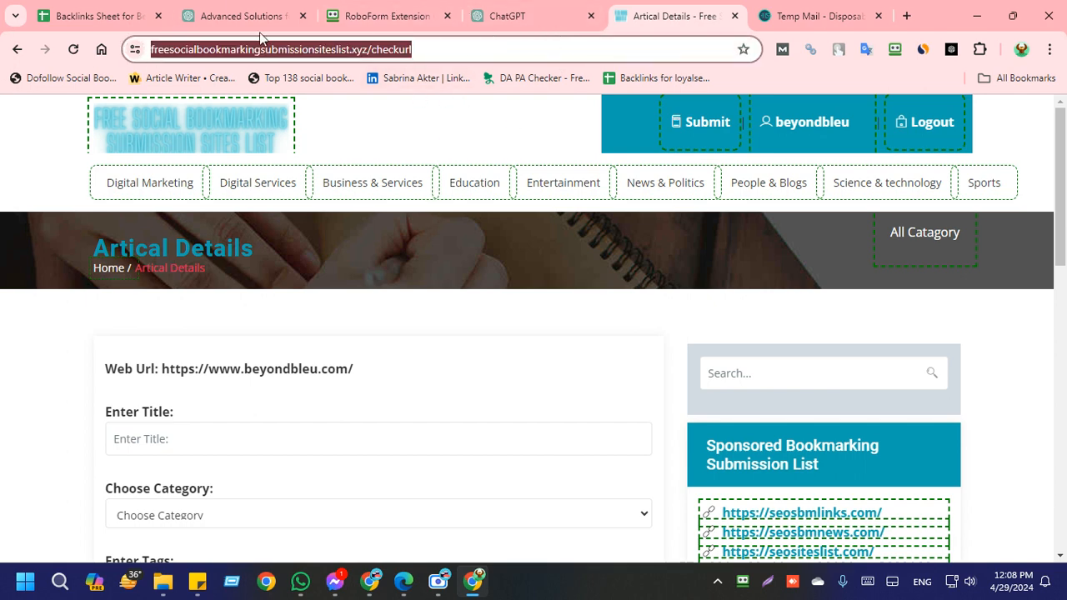
pyautogui.click(104, 12)
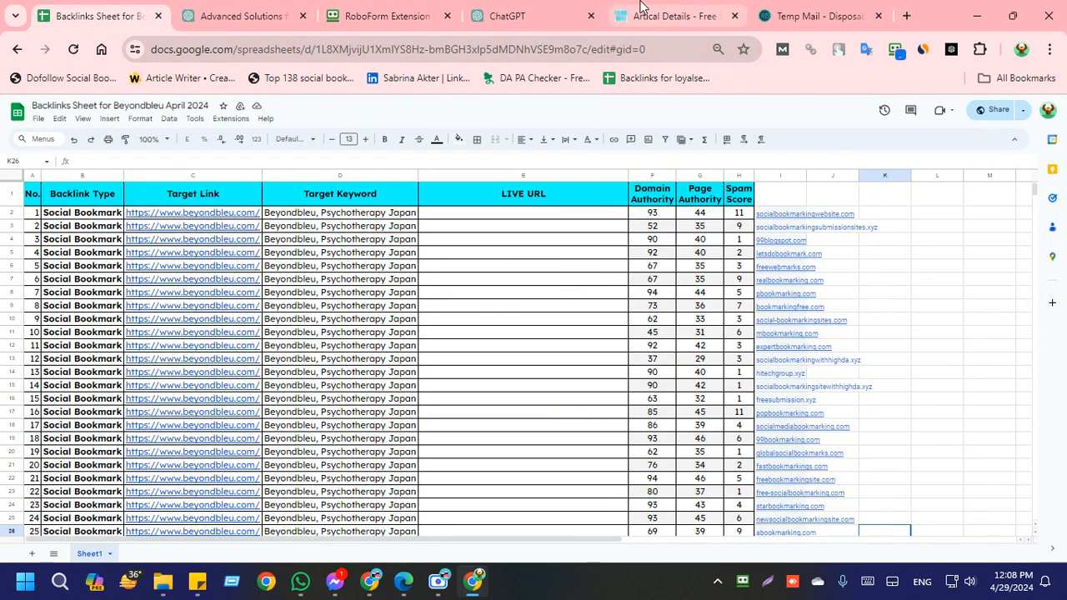
pyautogui.click(646, 12)
pyautogui.click(447, 141)
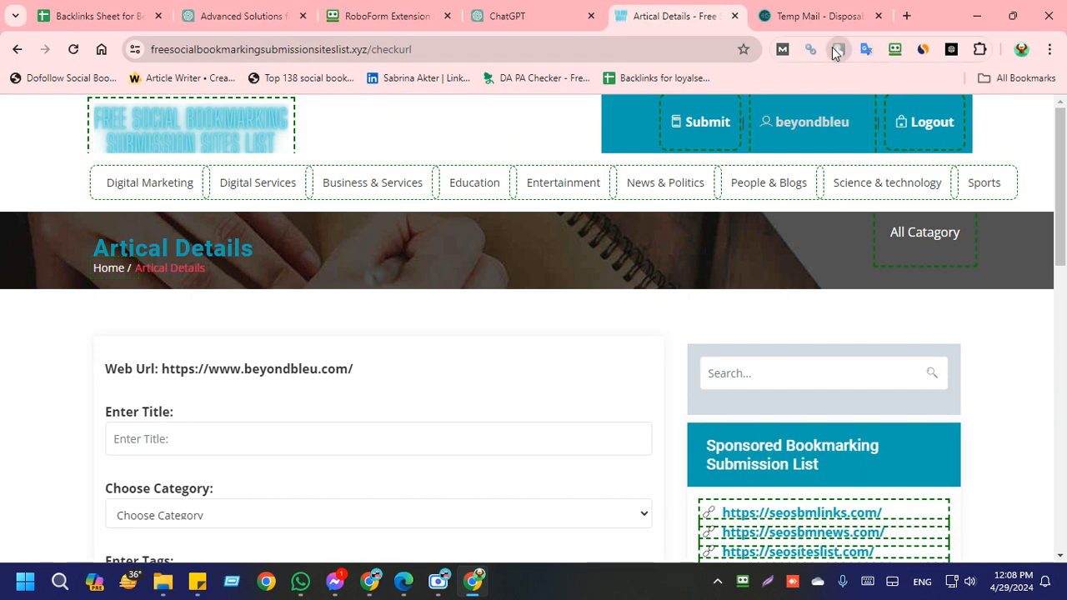
# Step: Inspect the TouchVPN connection options on the submission page and close them without connecting
pyautogui.click(951, 50)
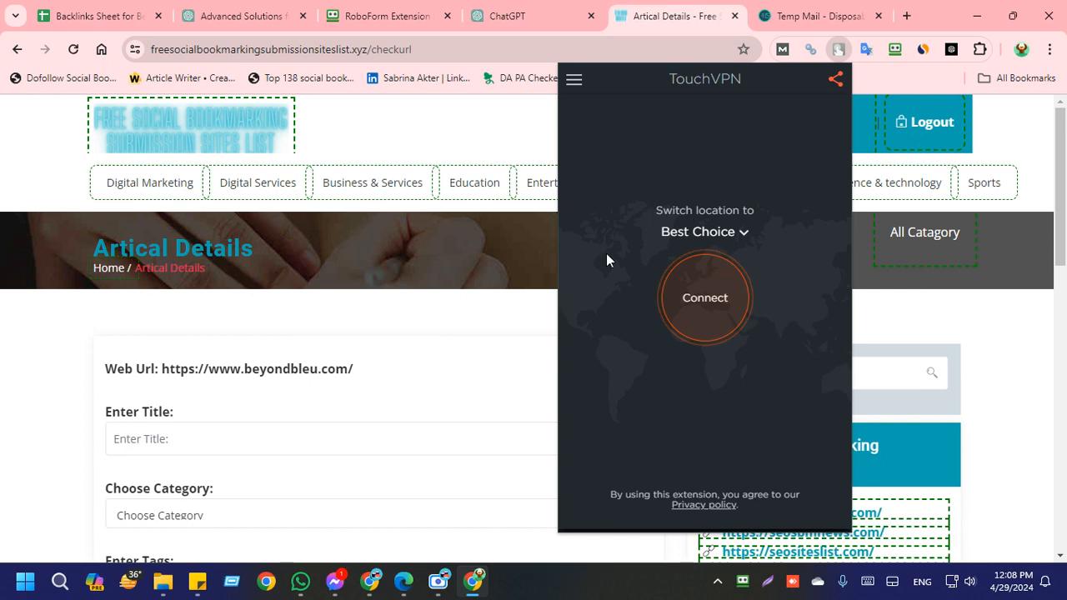
pyautogui.click(331, 44)
pyautogui.click(471, 131)
pyautogui.click(446, 49)
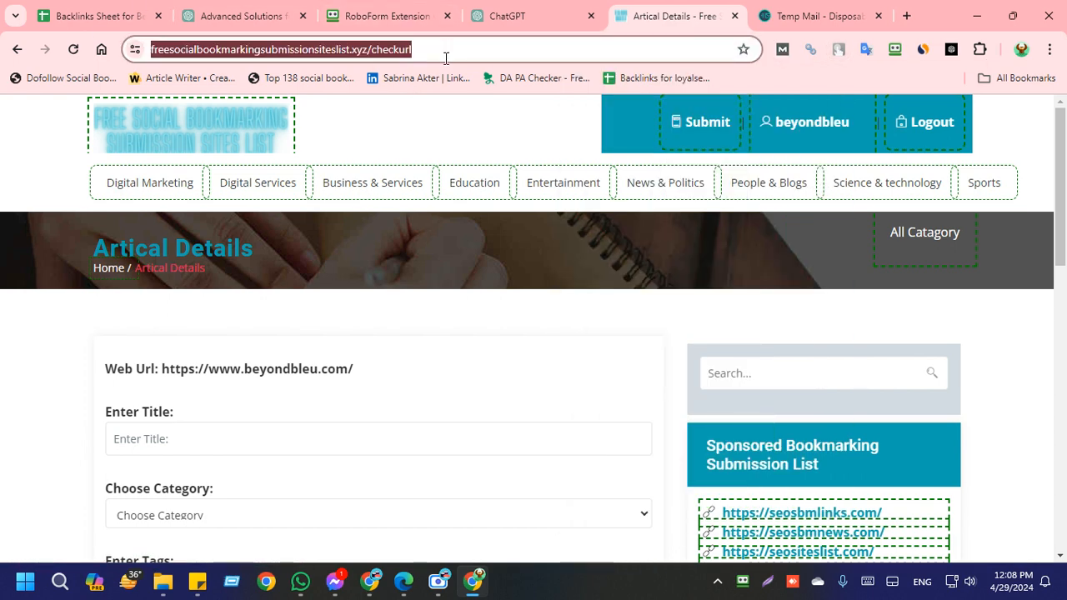
pyautogui.click(447, 134)
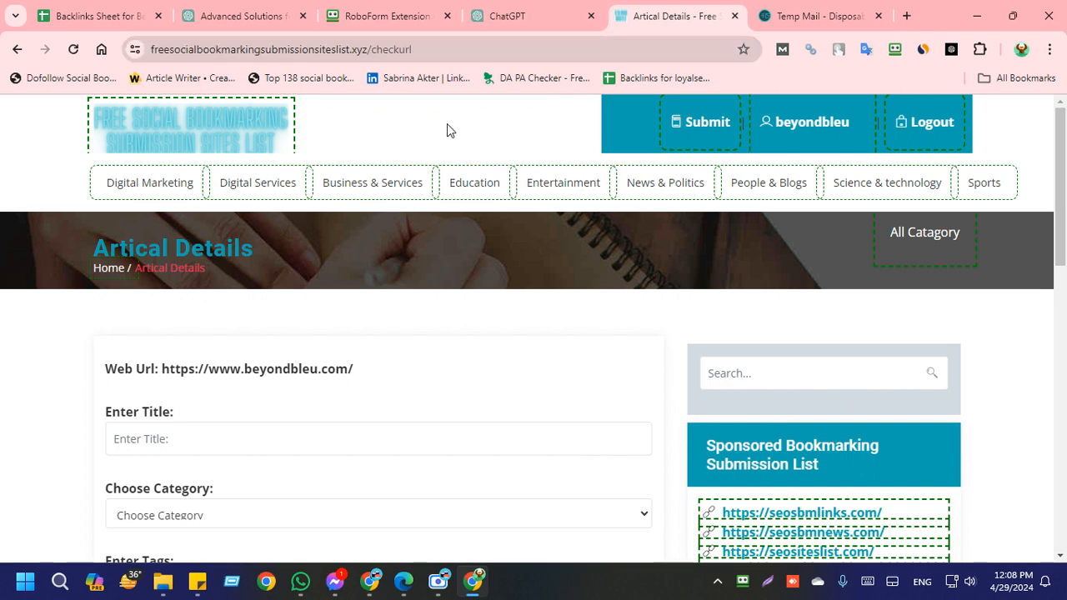
pyautogui.click(838, 50)
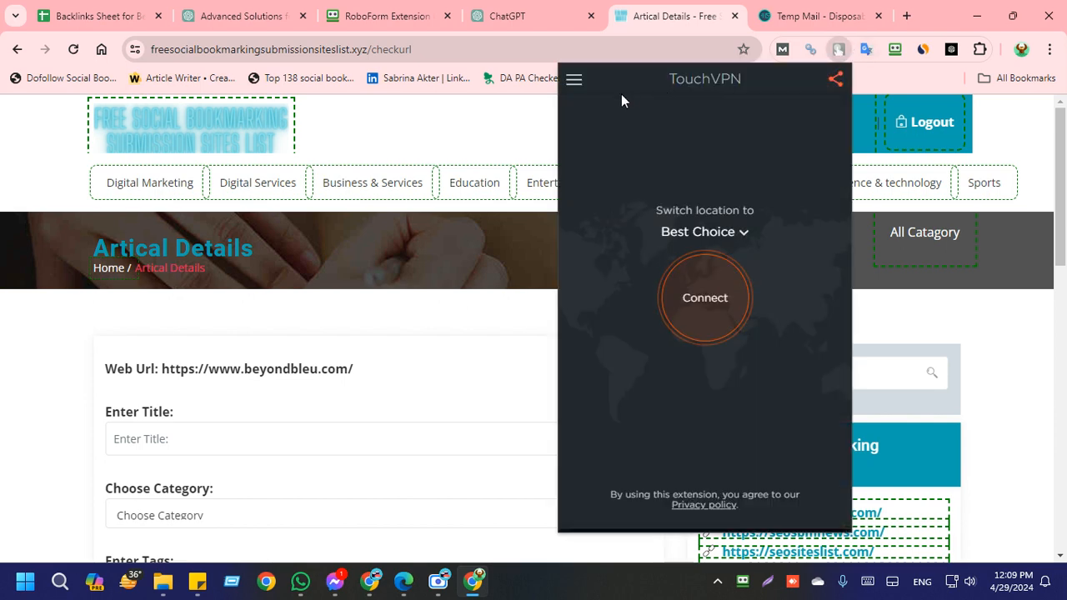
pyautogui.click(839, 47)
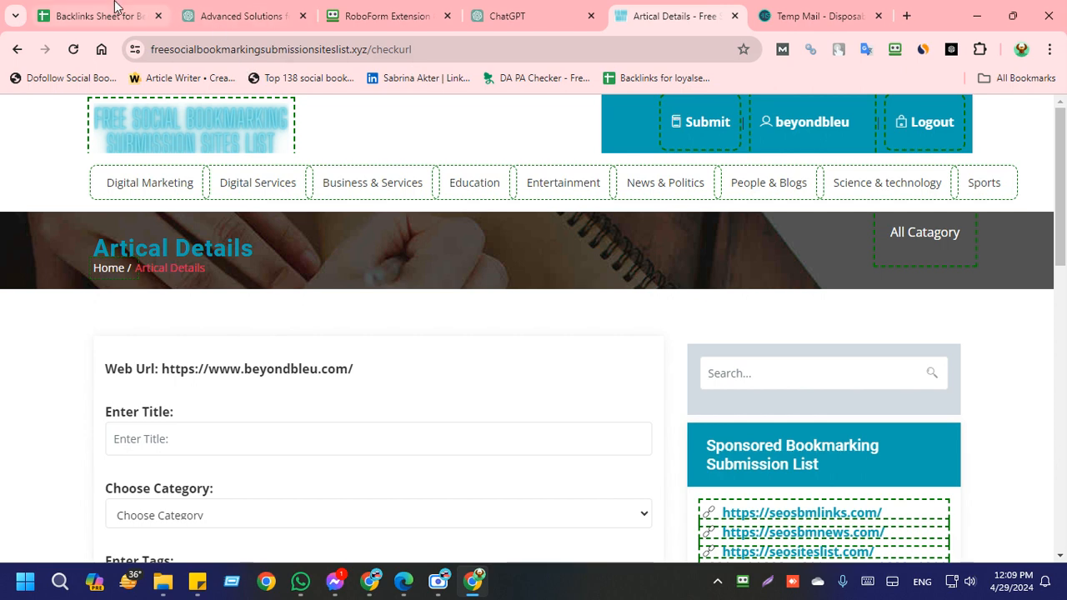
# Step: Reload the checkurl submission page and look over its article form
pyautogui.click(435, 51)
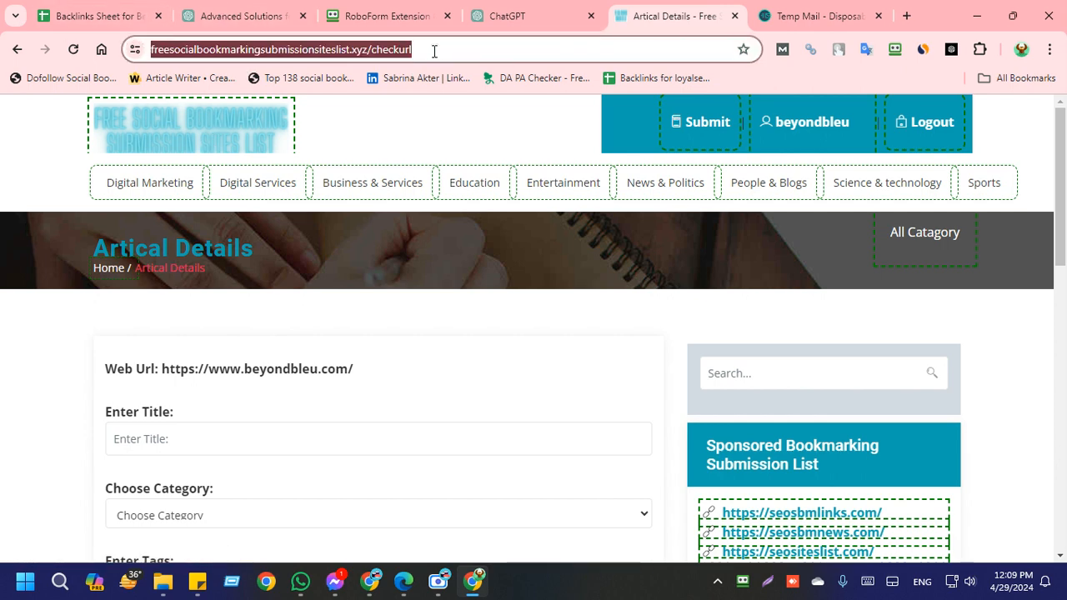
pyautogui.press('Return')
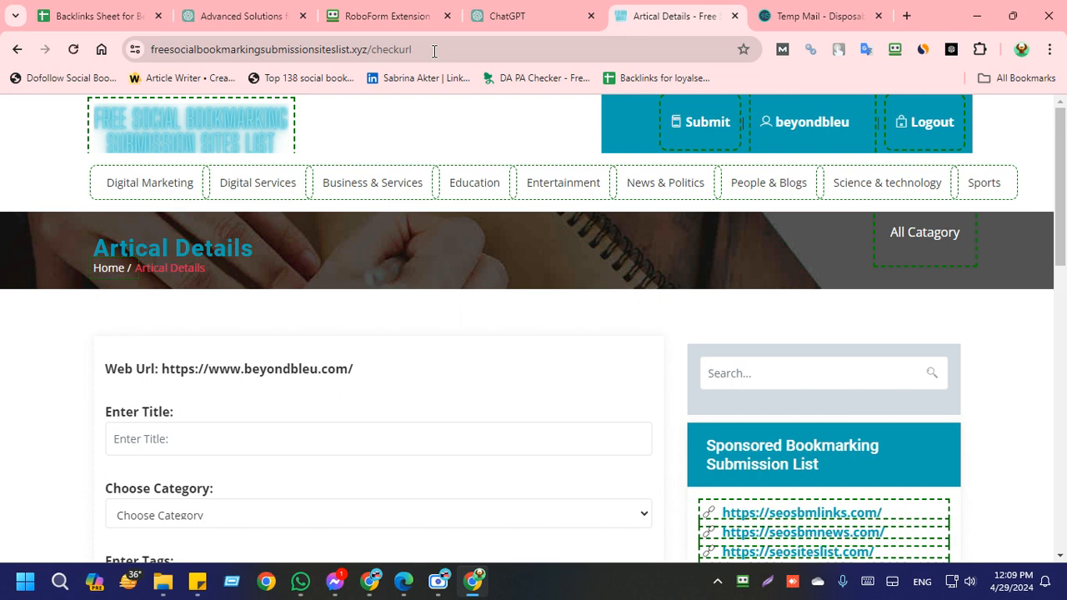
pyautogui.click(73, 49)
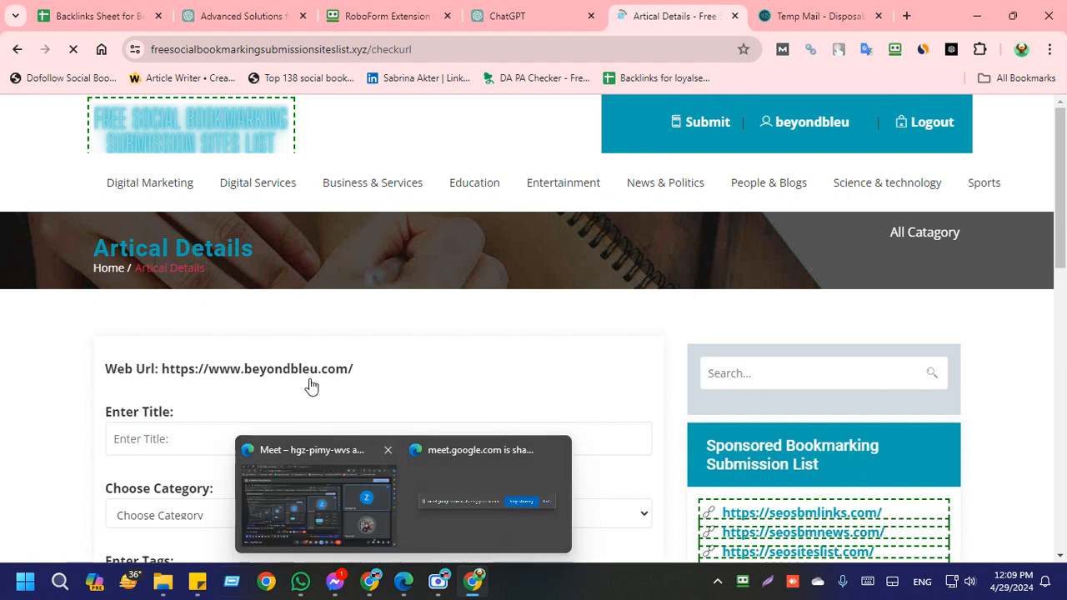
pyautogui.scroll(-3, 267, 326)
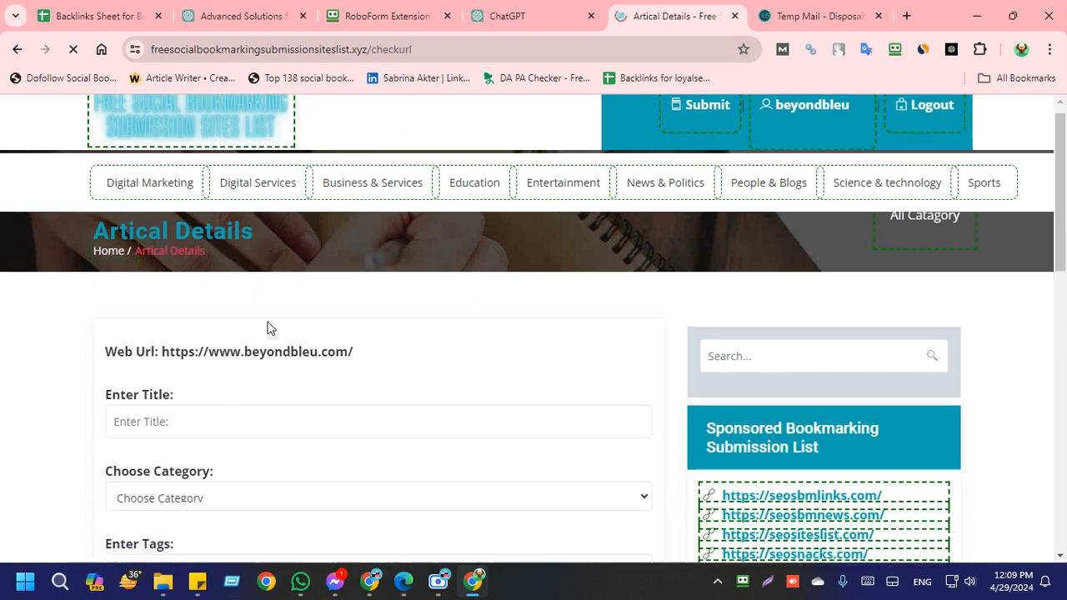
pyautogui.scroll(2, 128, 317)
# Step: Fill the title with ChatGPT's first title, "Transformative Psychotherapy in Japan with Beyondbleu", and recapitalize the brand as BeyondBleu
pyautogui.click(158, 360)
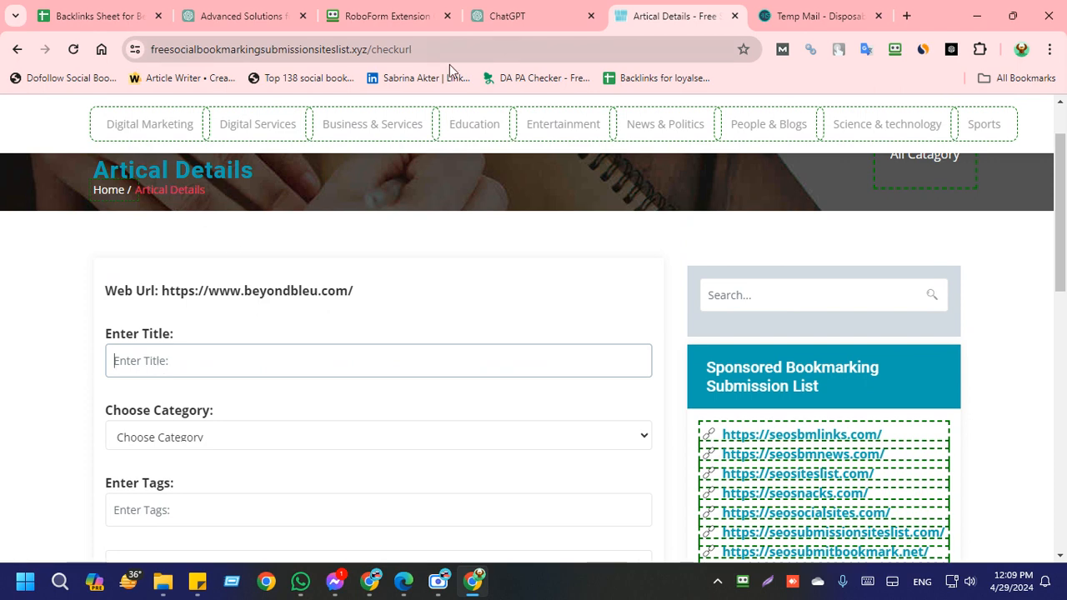
pyautogui.scroll(-3, 274, 395)
pyautogui.scroll(2, 274, 396)
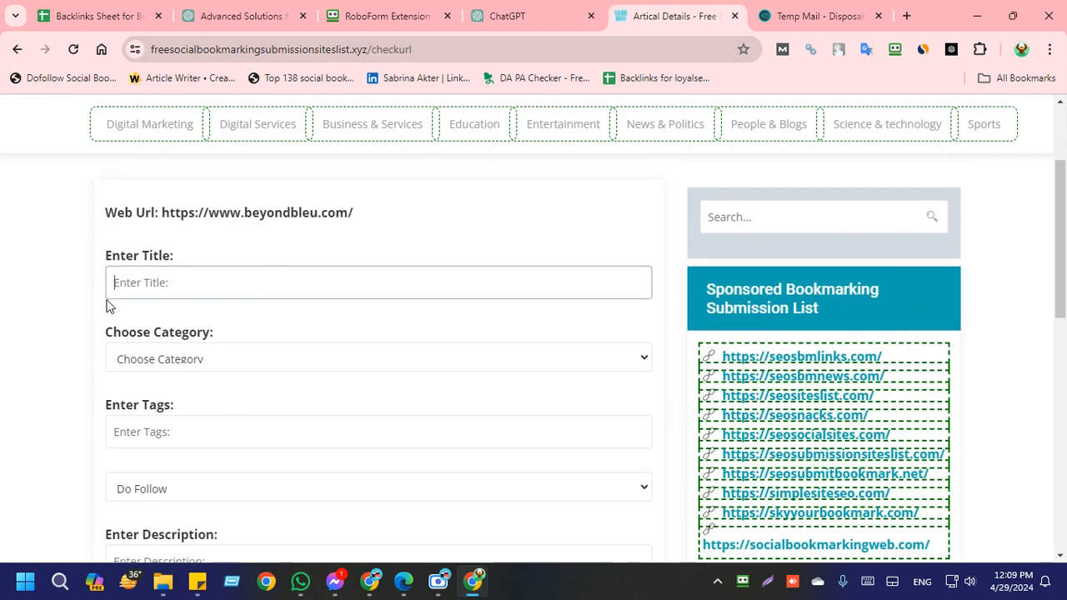
pyautogui.click(552, 11)
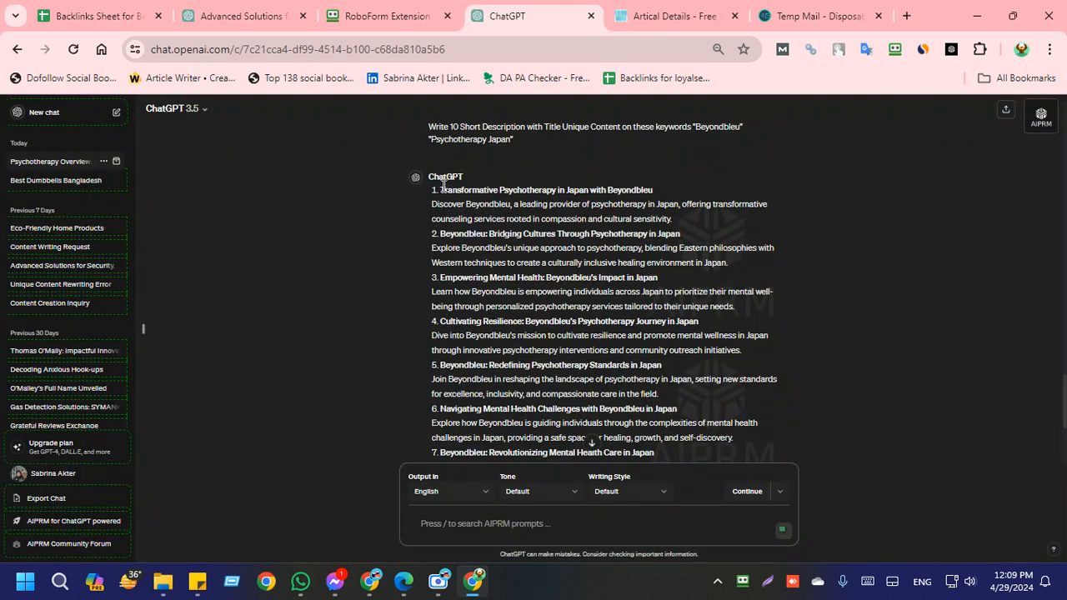
pyautogui.moveTo(443, 185); pyautogui.dragTo(656, 195)
pyautogui.hotkey('ctrl', 'c')
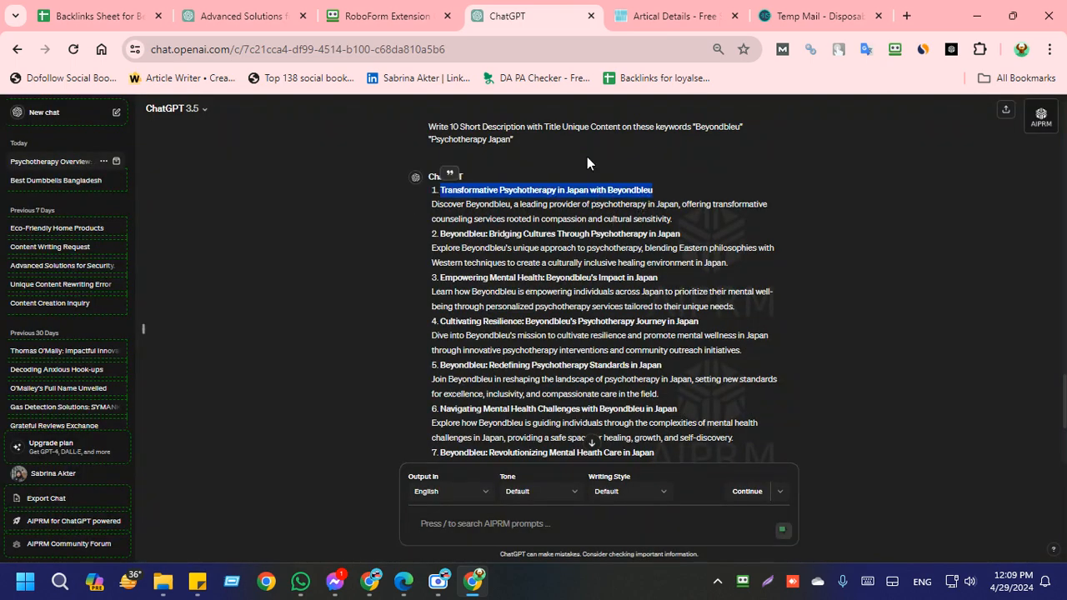
pyautogui.click(671, 16)
pyautogui.click(130, 284)
pyautogui.hotkey('ctrl', 'v')
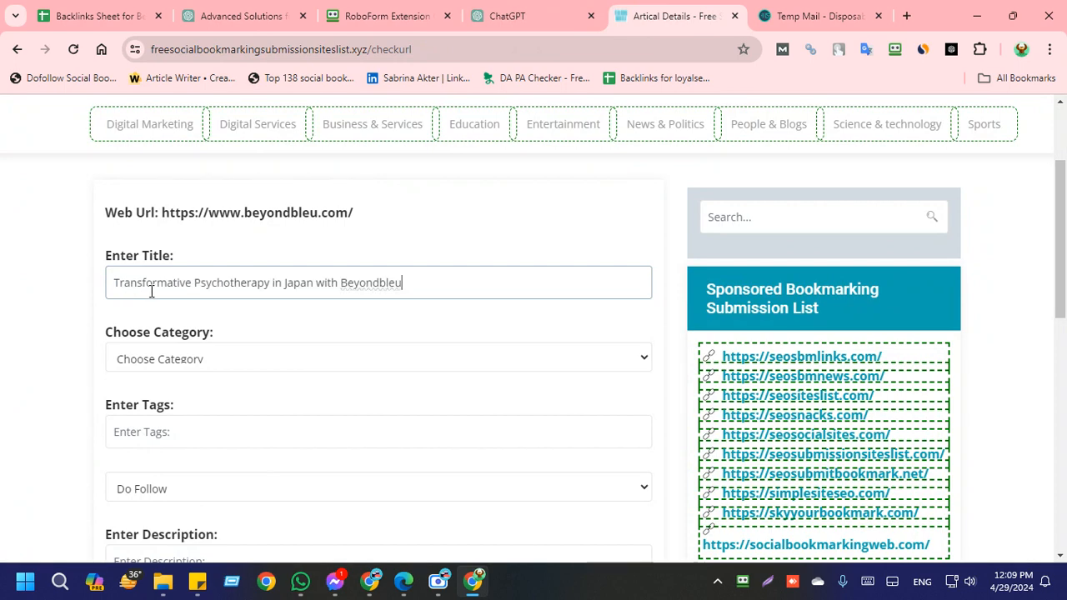
pyautogui.click(15, 349)
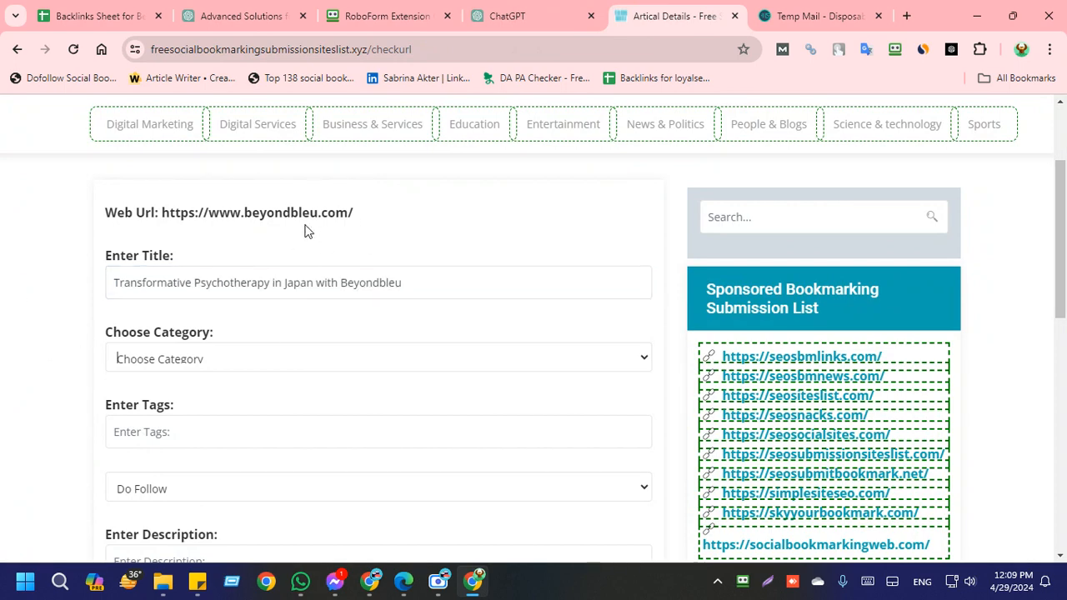
pyautogui.scroll(-2, 50, 292)
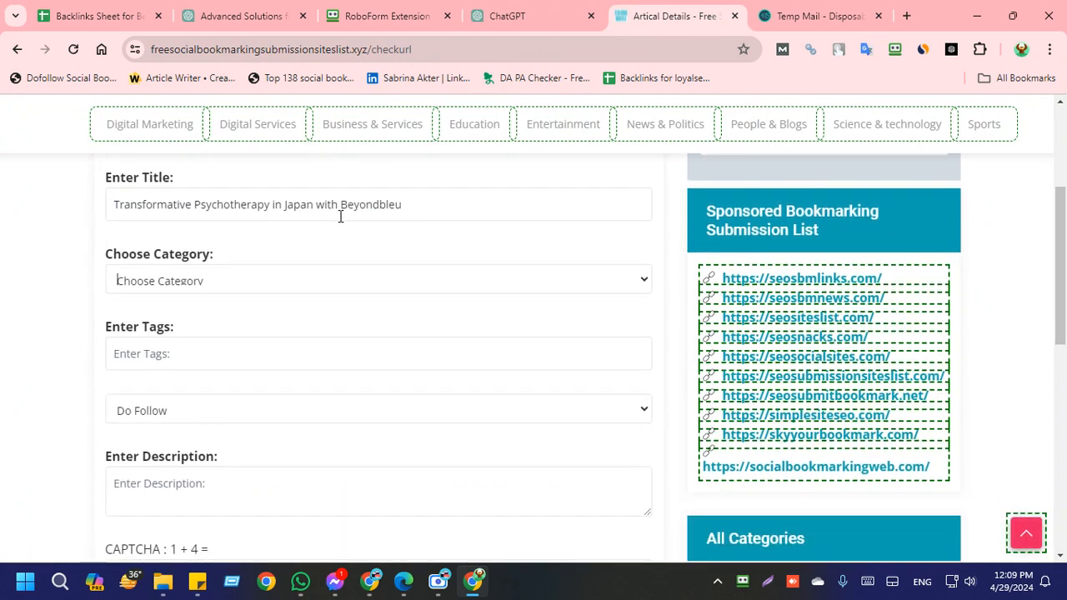
pyautogui.click(387, 204)
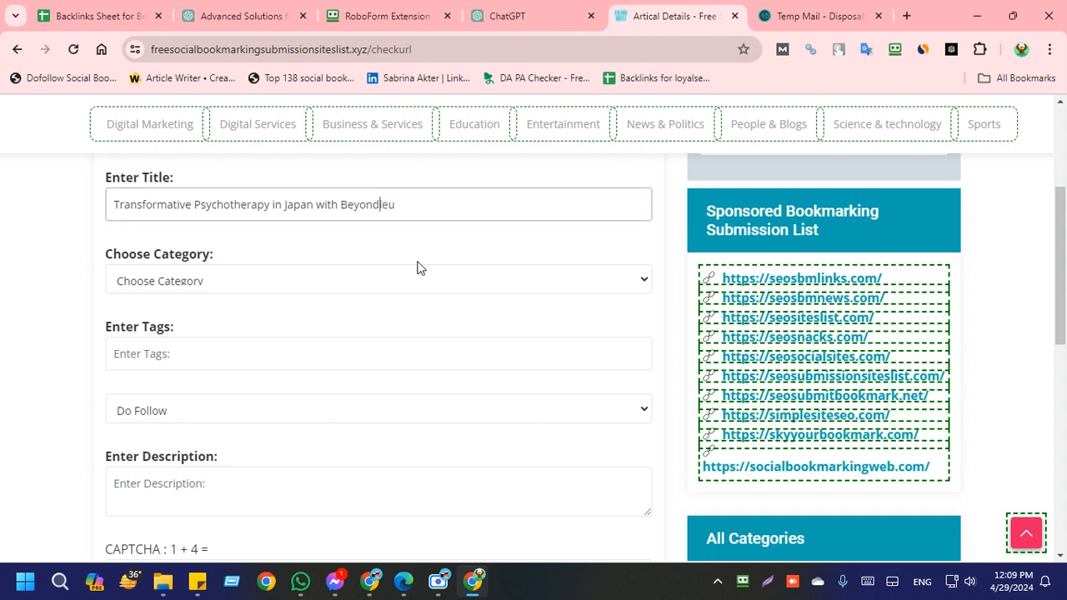
# Step: Copy BeyondBleu from the title, send it to the Japan SEO Work group in WhatsApp, and return to the submission form
pyautogui.doubleClick(376, 204)
pyautogui.hotkey('ctrl', 'c')
pyautogui.click(300, 581)
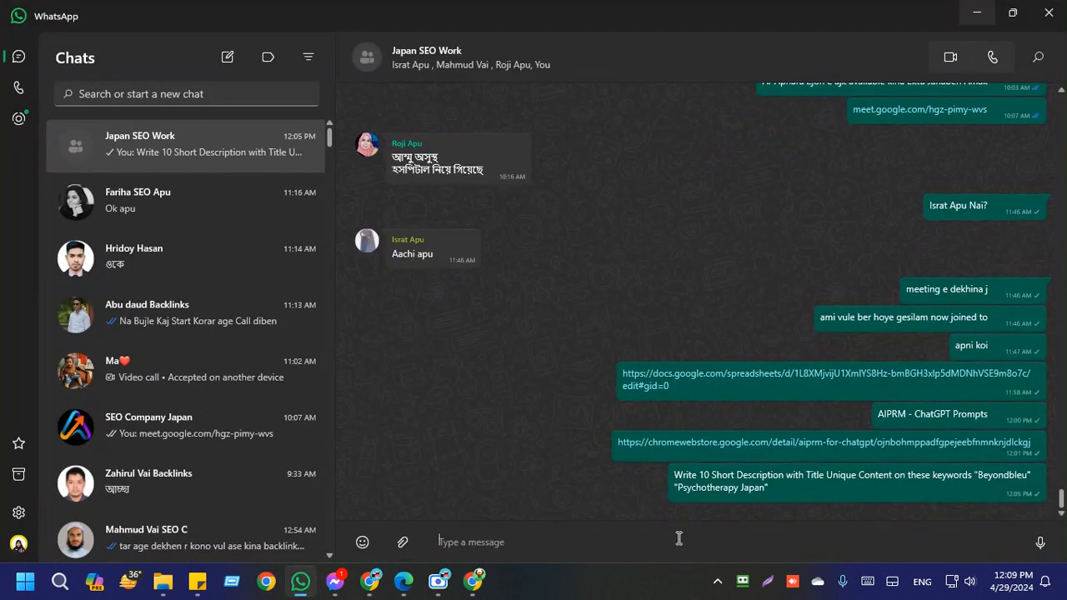
pyautogui.hotkey('ctrl', 'v')
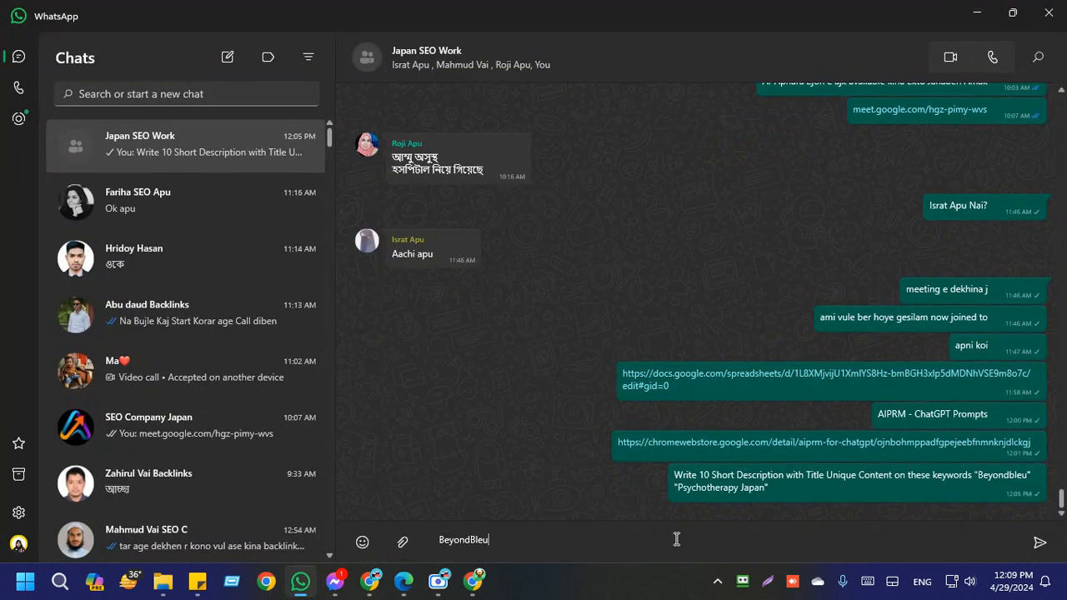
pyautogui.click(1040, 543)
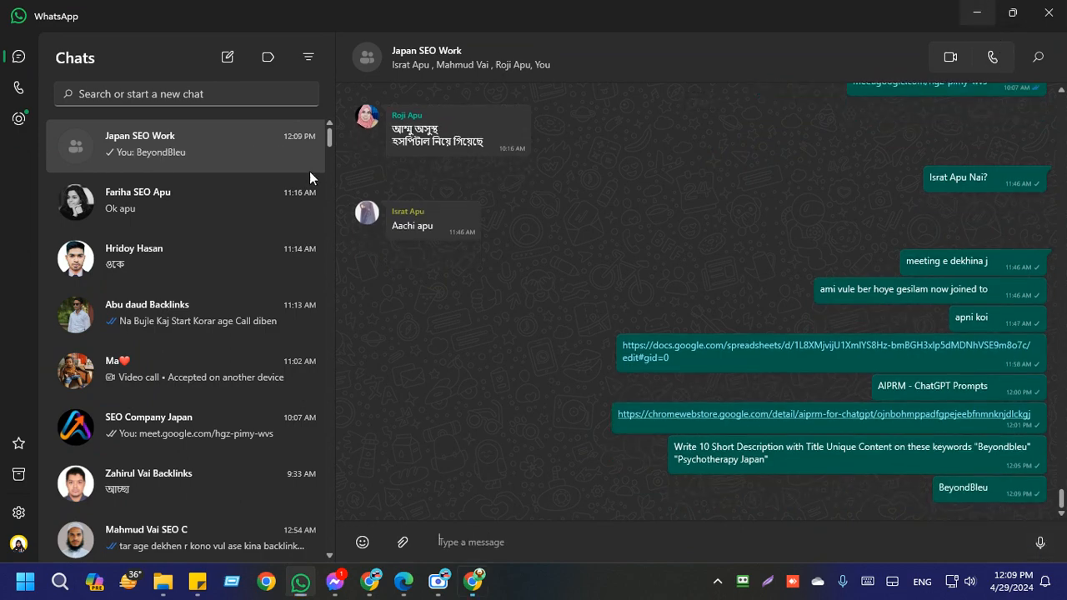
pyautogui.hotkey('alt', 'Tab')
pyautogui.click(58, 236)
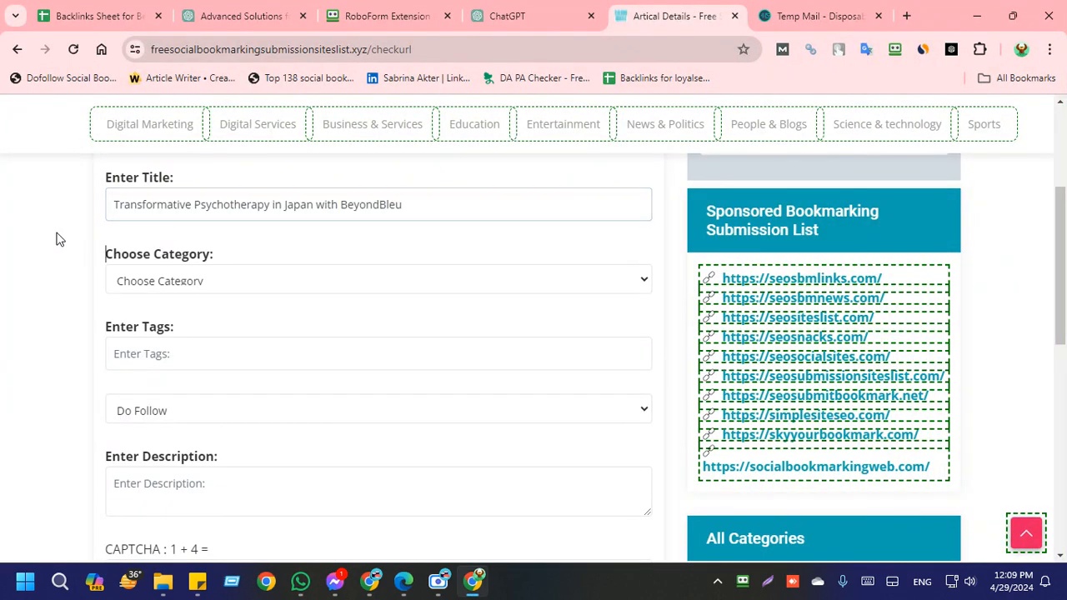
# Step: Dismiss the incoming WhatsApp notification and set the bookmark's category to Business & Services
pyautogui.click(143, 281)
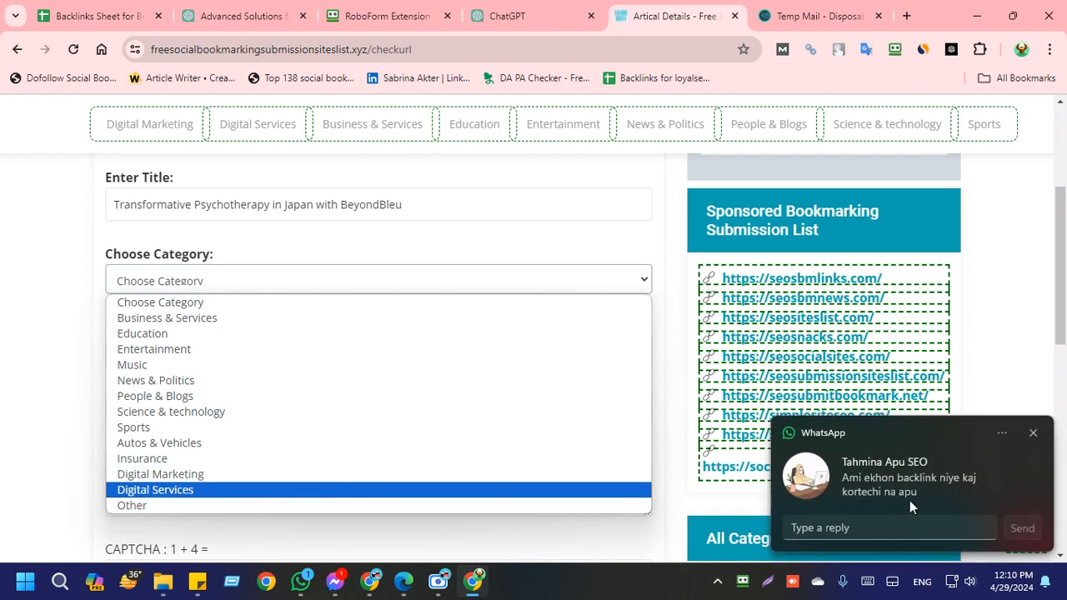
pyautogui.click(1035, 435)
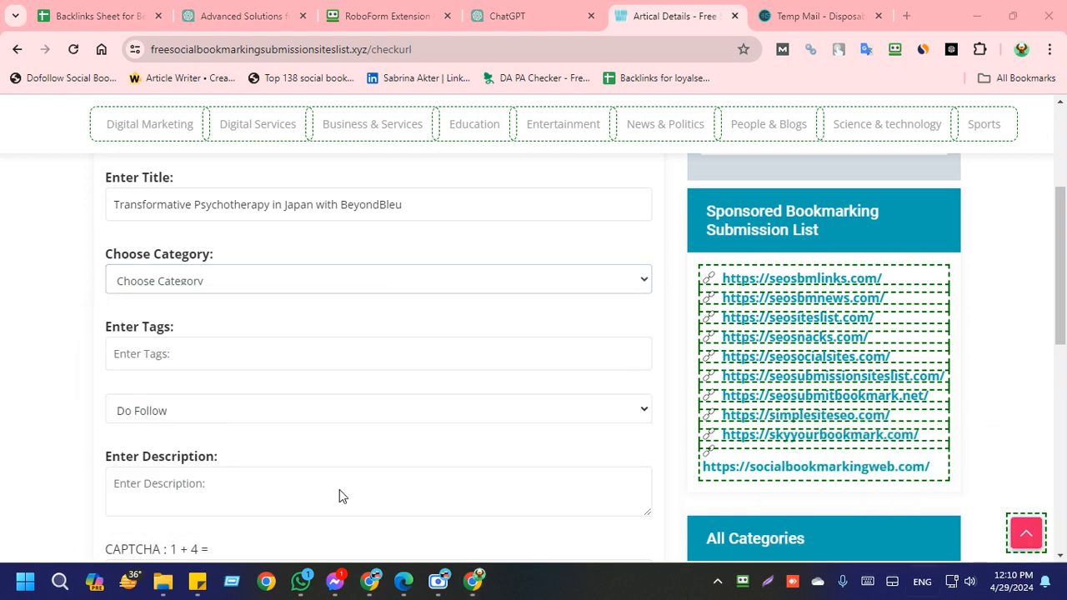
pyautogui.click(151, 280)
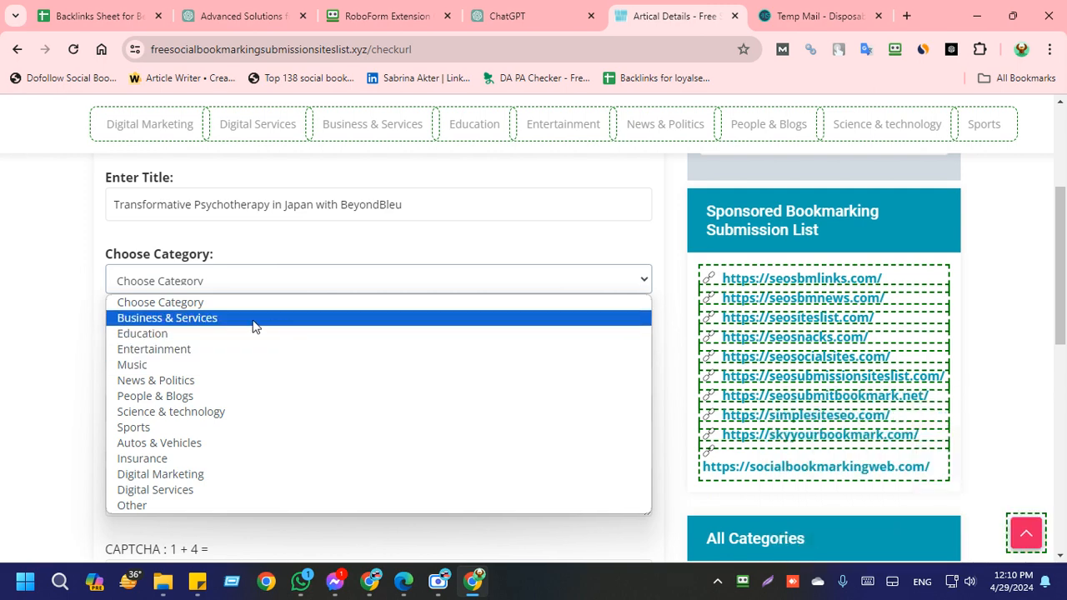
pyautogui.click(183, 317)
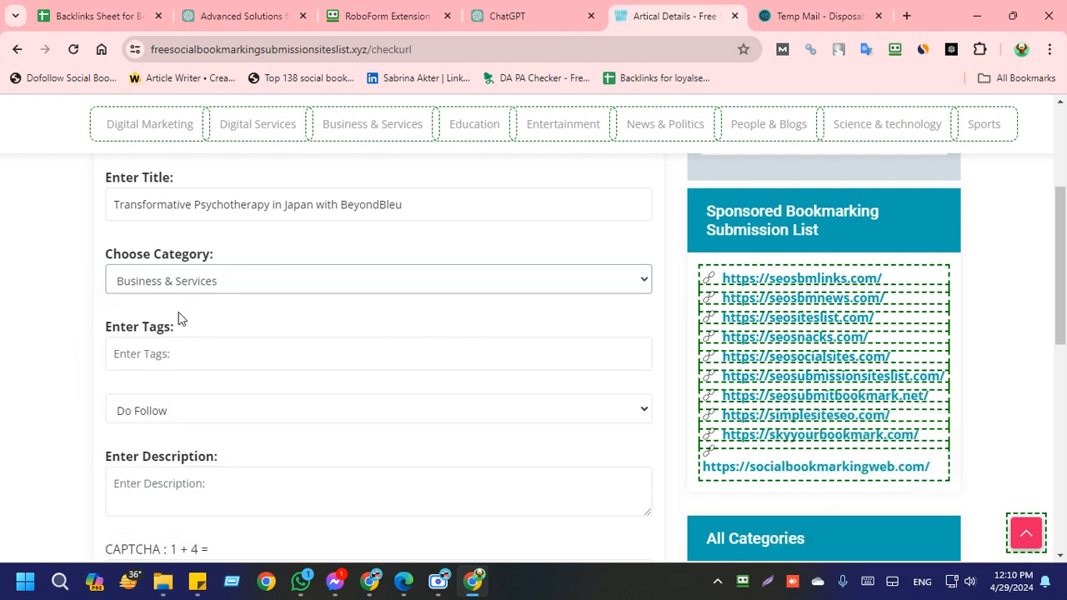
# Step: Enter the tags Beyondbleu, Psychotherapy Japan from the clipboard history, and open the history again
pyautogui.click(173, 350)
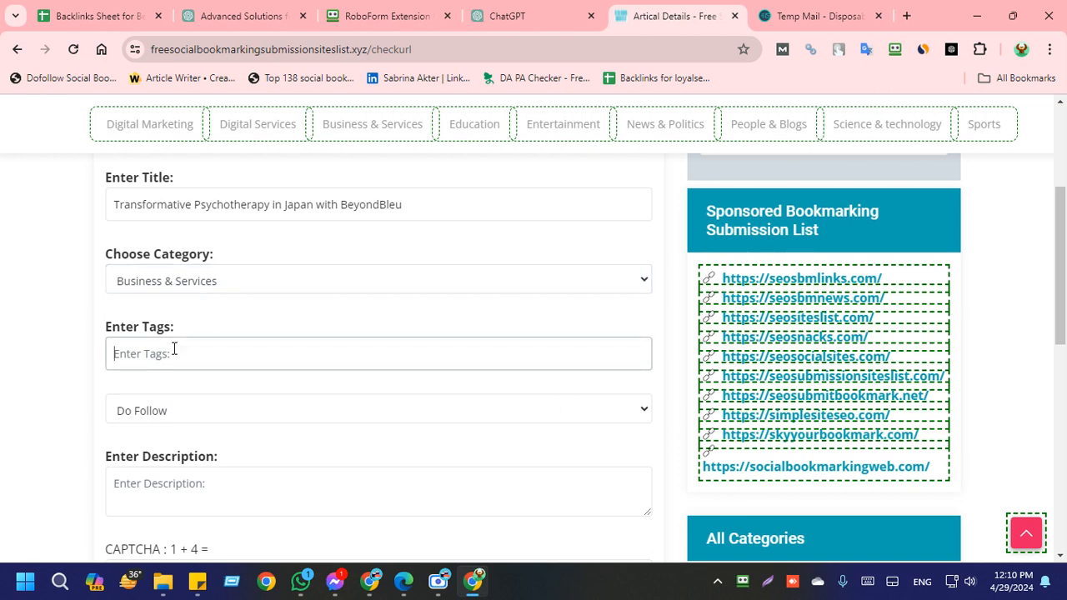
pyautogui.press('super+v')
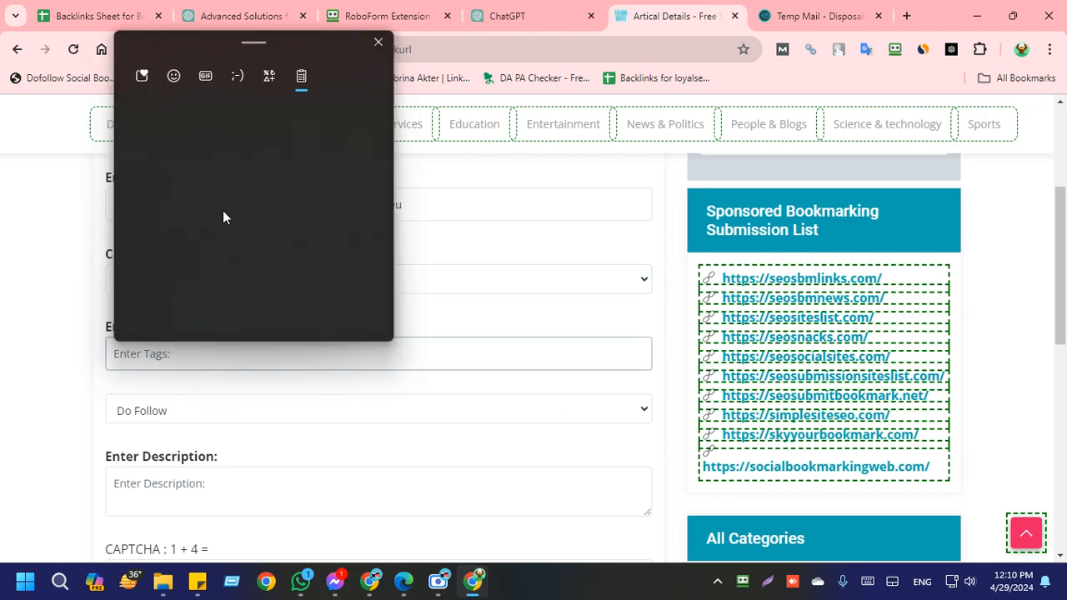
pyautogui.scroll(-4, 233, 238)
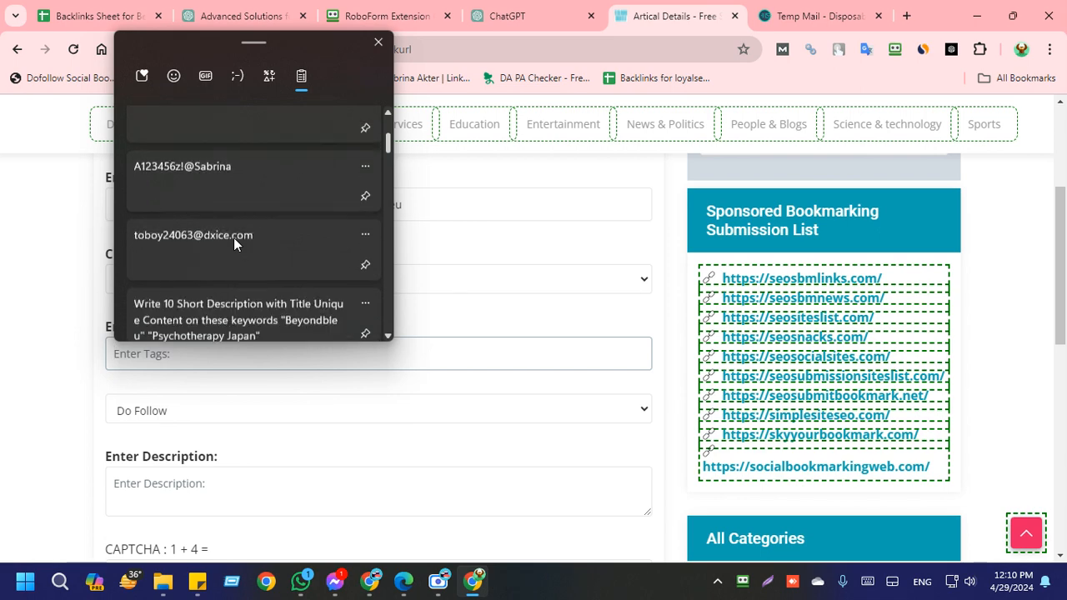
pyautogui.scroll(-3, 233, 238)
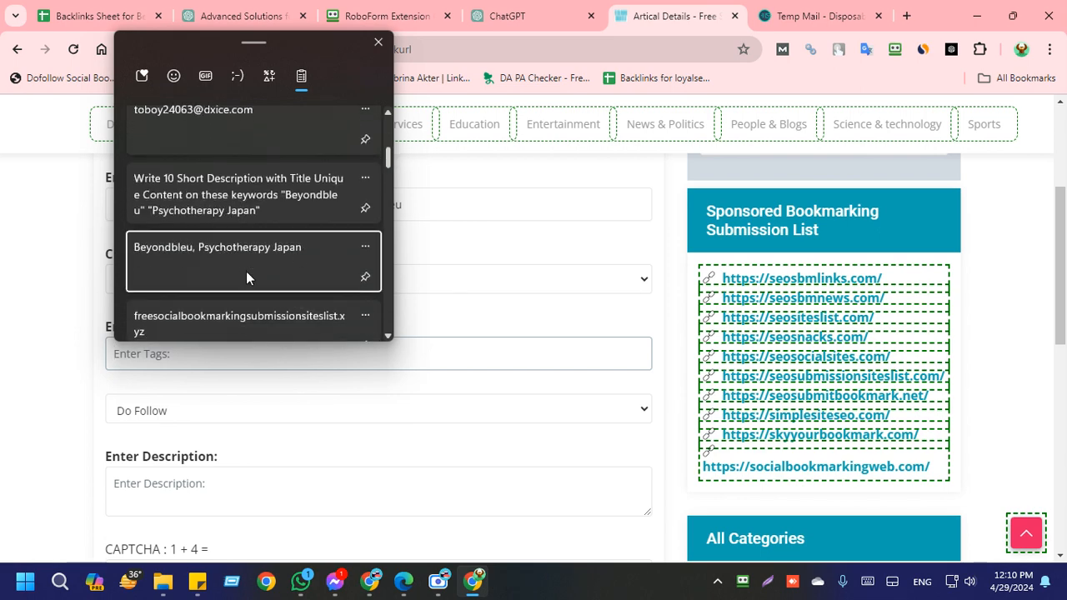
pyautogui.click(246, 271)
pyautogui.click(267, 382)
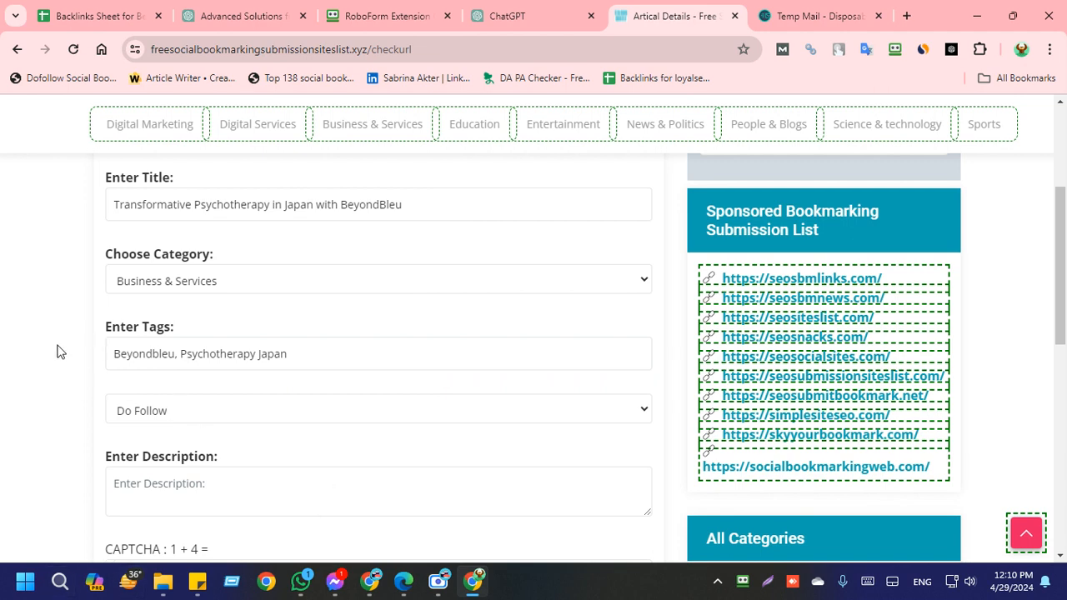
pyautogui.press('super+v')
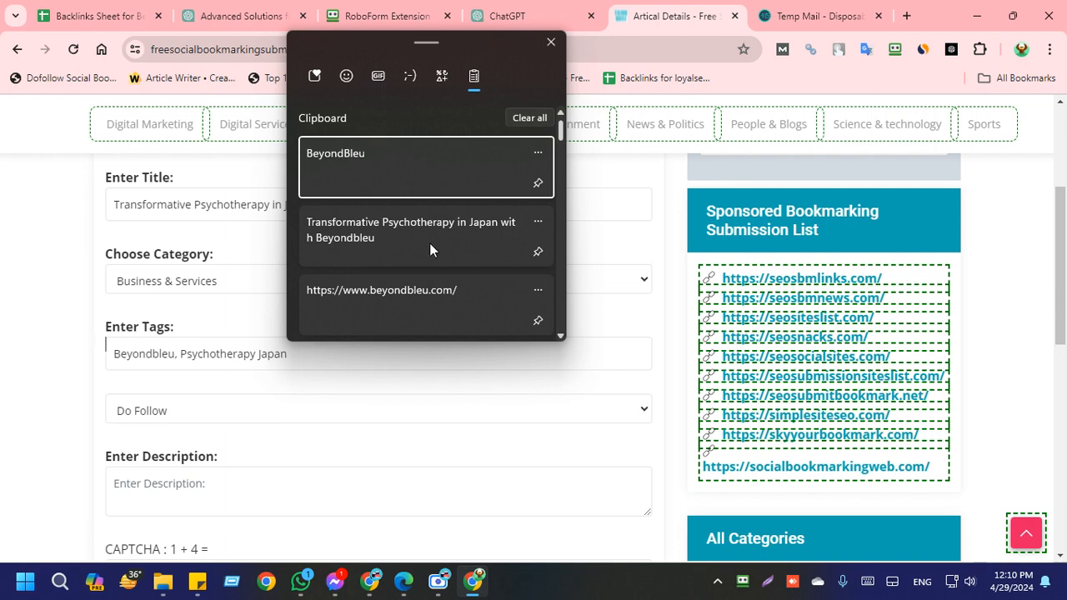
# Step: Look through the saved entries in the clipboard history and close it without inserting anything
pyautogui.scroll(-5, 488, 197)
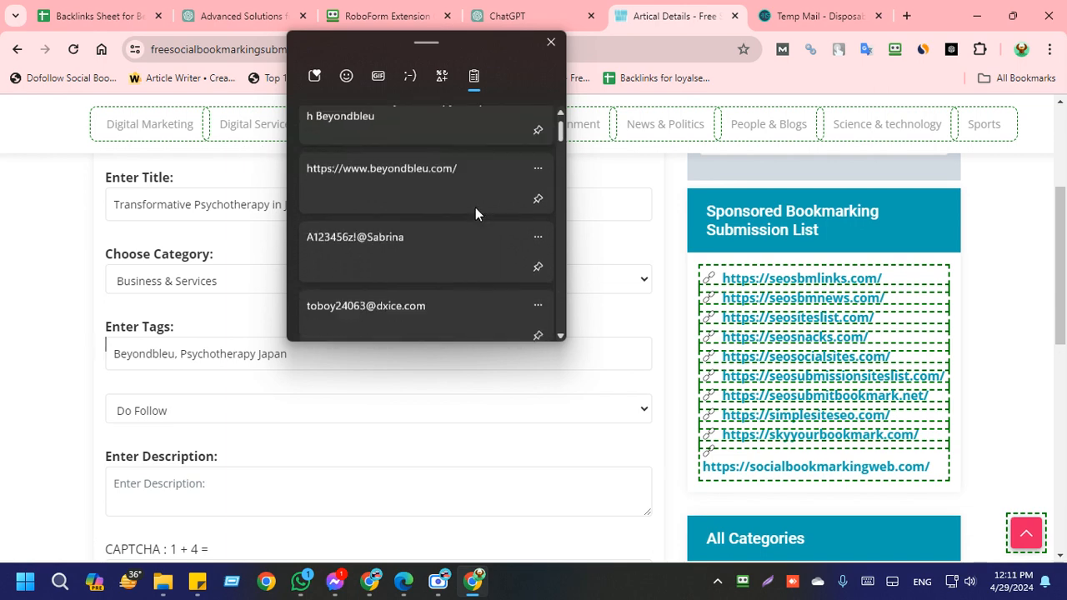
pyautogui.scroll(5, 468, 220)
pyautogui.scroll(-8, 444, 212)
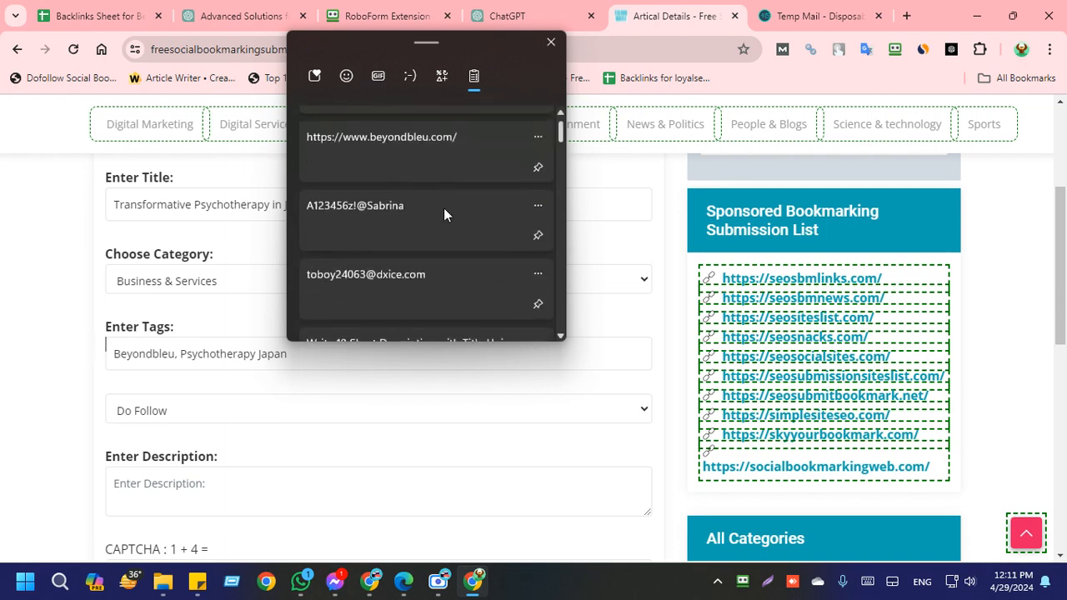
pyautogui.scroll(-10, 442, 214)
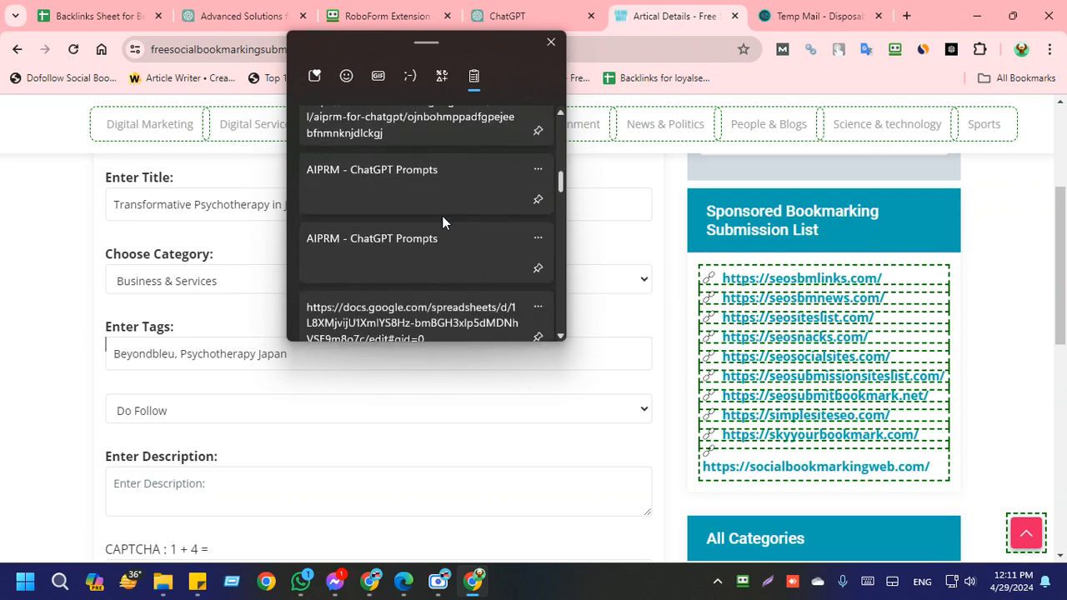
pyautogui.scroll(15, 442, 217)
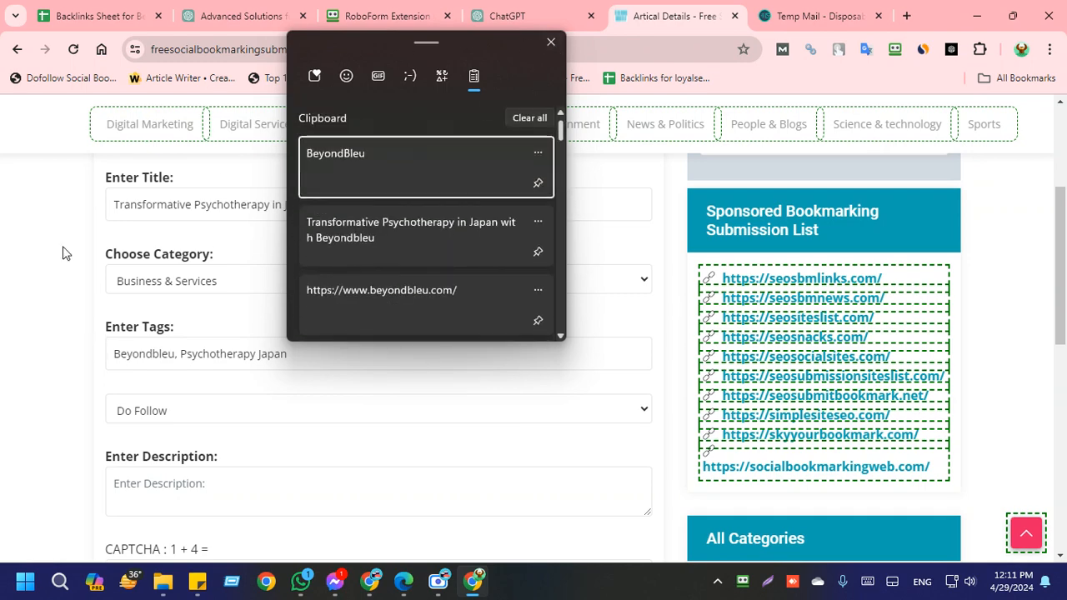
pyautogui.click(3, 251)
# Step: Copy the description under ChatGPT's first title, "Transformative Psychotherapy in Japan with Beyondbleu", for the bookmark's description
pyautogui.scroll(-1, 47, 321)
pyautogui.scroll(-2, 48, 326)
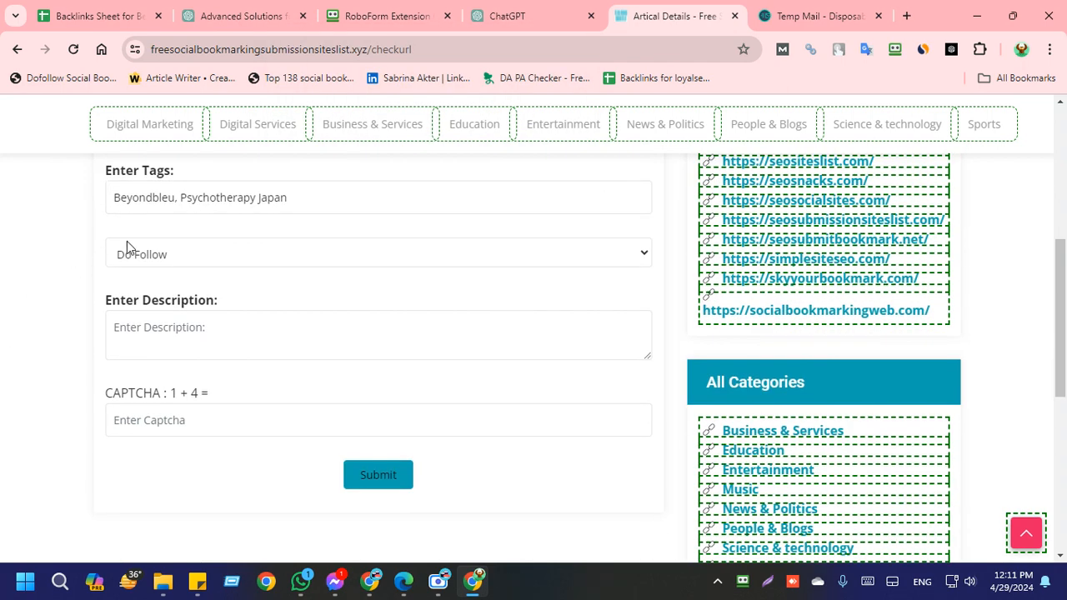
pyautogui.click(191, 341)
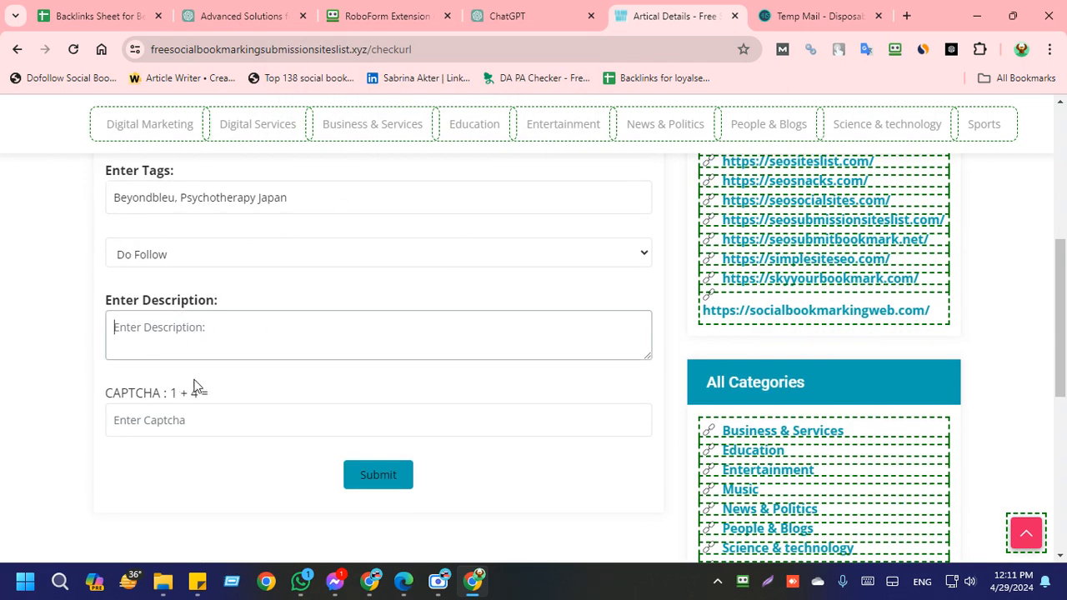
pyautogui.click(514, 9)
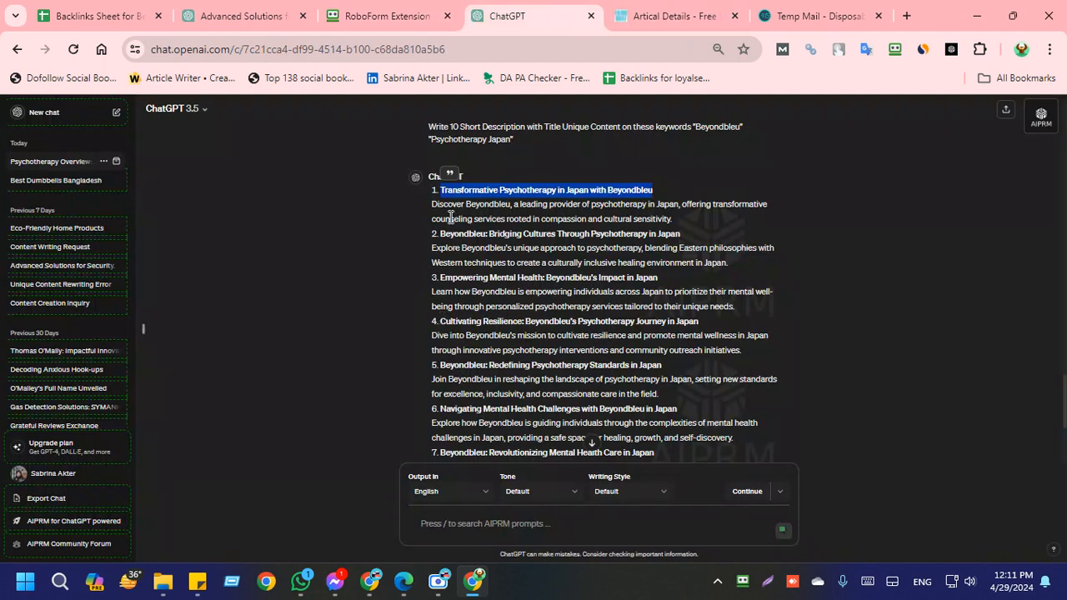
pyautogui.moveTo(431, 204); pyautogui.dragTo(692, 219)
pyautogui.hotkey('ctrl', 'c')
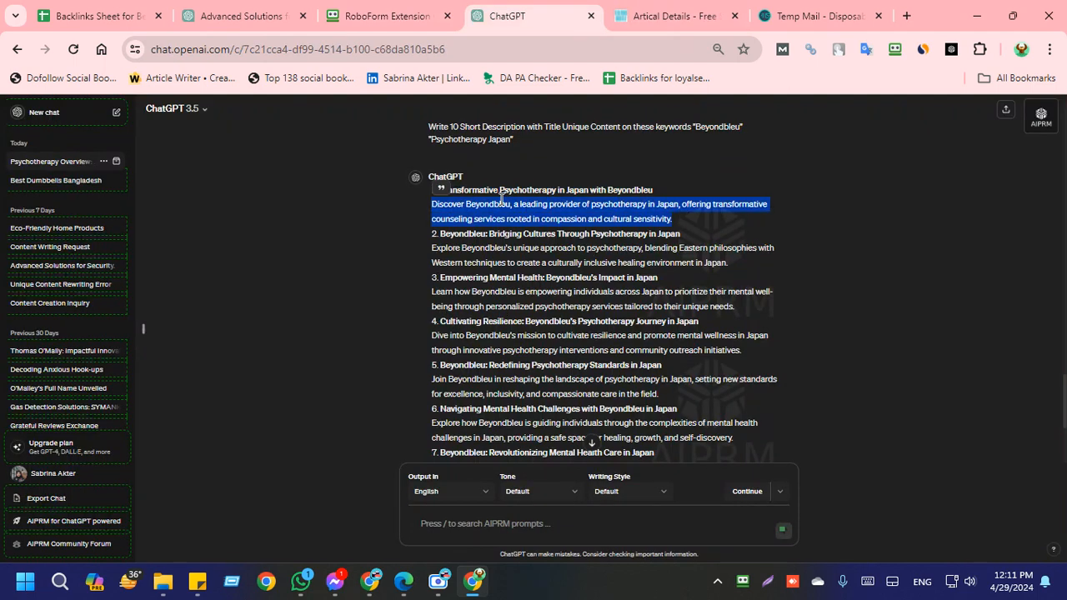
pyautogui.scroll(3, 502, 200)
pyautogui.scroll(-3, 492, 222)
# Step: Fill the bookmark's description with the copied ChatGPT text and recapitalize the brand in it as BeyondBleu
pyautogui.click(817, 16)
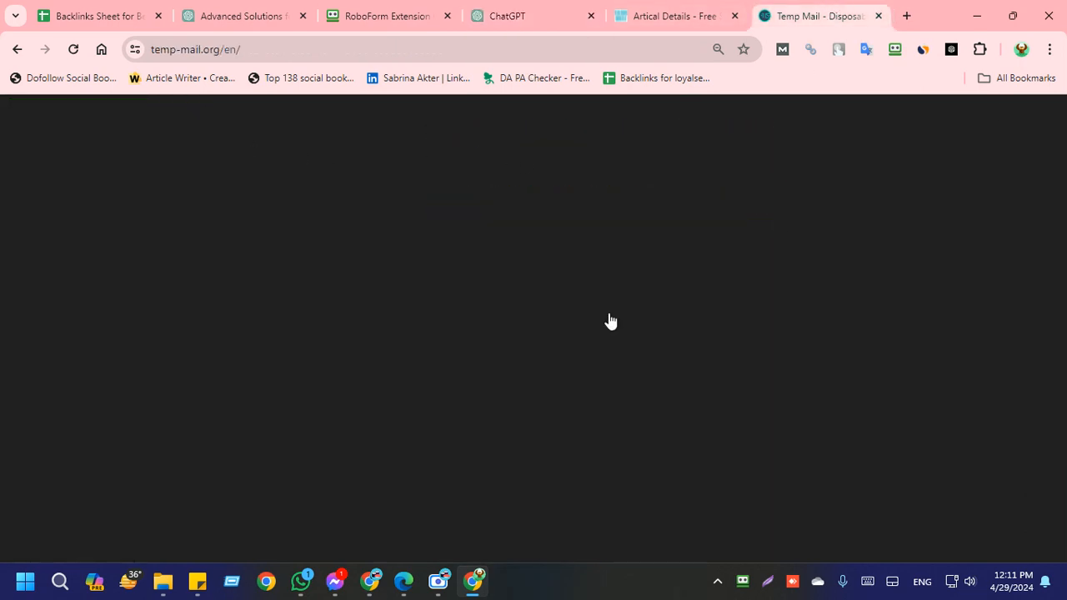
pyautogui.click(688, 11)
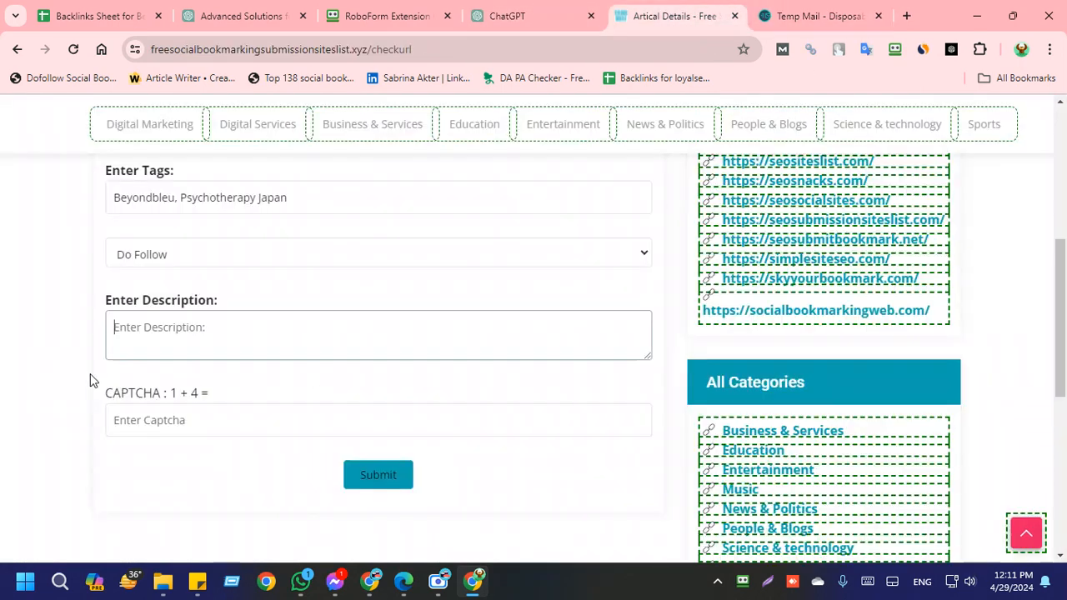
pyautogui.click(181, 341)
pyautogui.hotkey('ctrl', 'v')
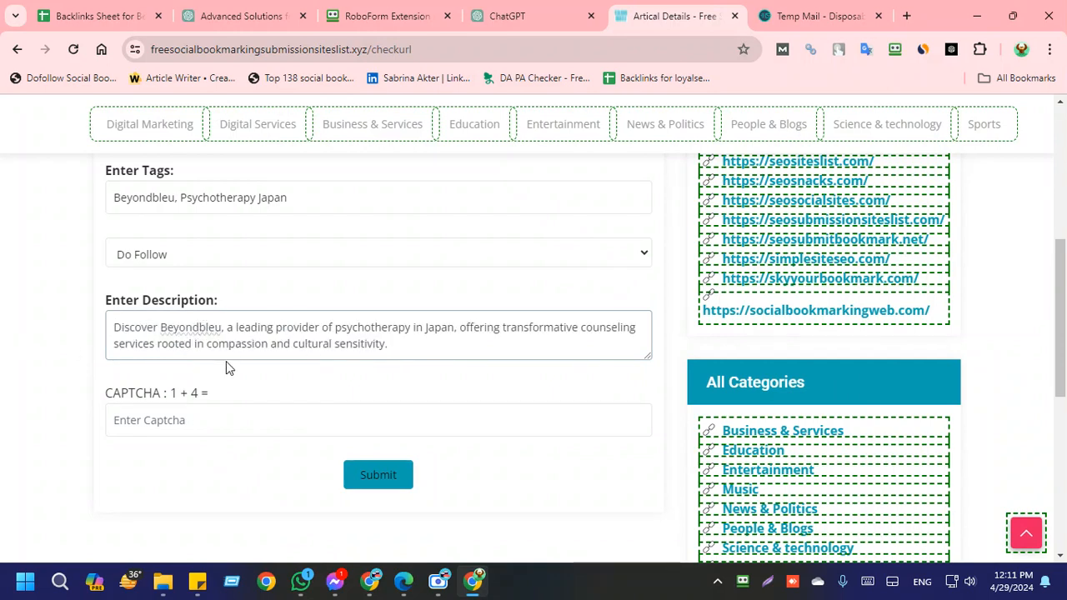
pyautogui.press('BackSpace')
pyautogui.write('B')
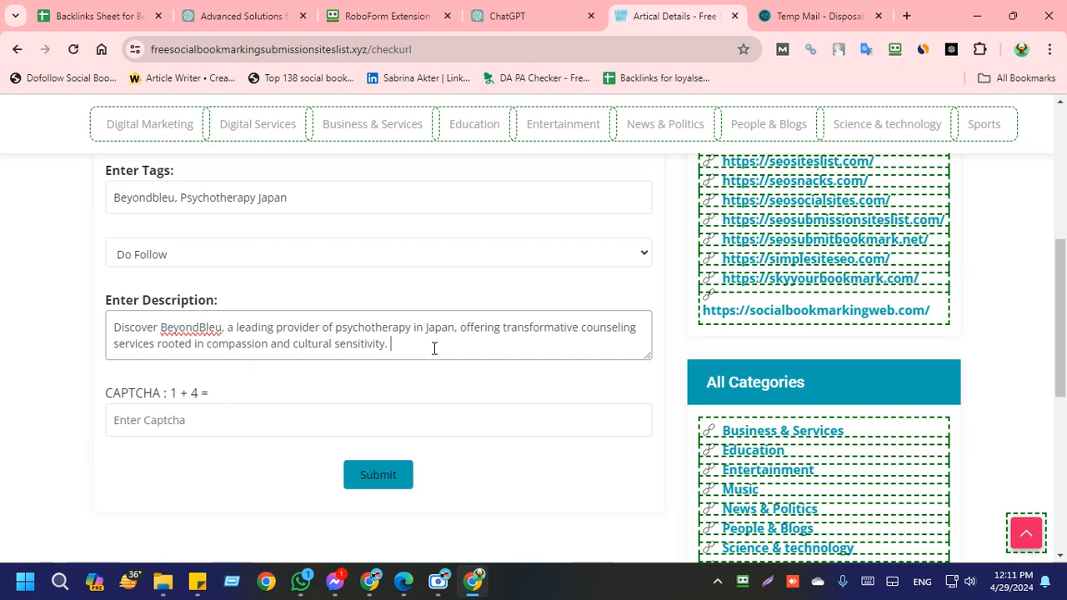
# Step: Count the words and characters of the entire description with Word Counter Plus and close the result
pyautogui.moveTo(388, 346); pyautogui.dragTo(98, 335)
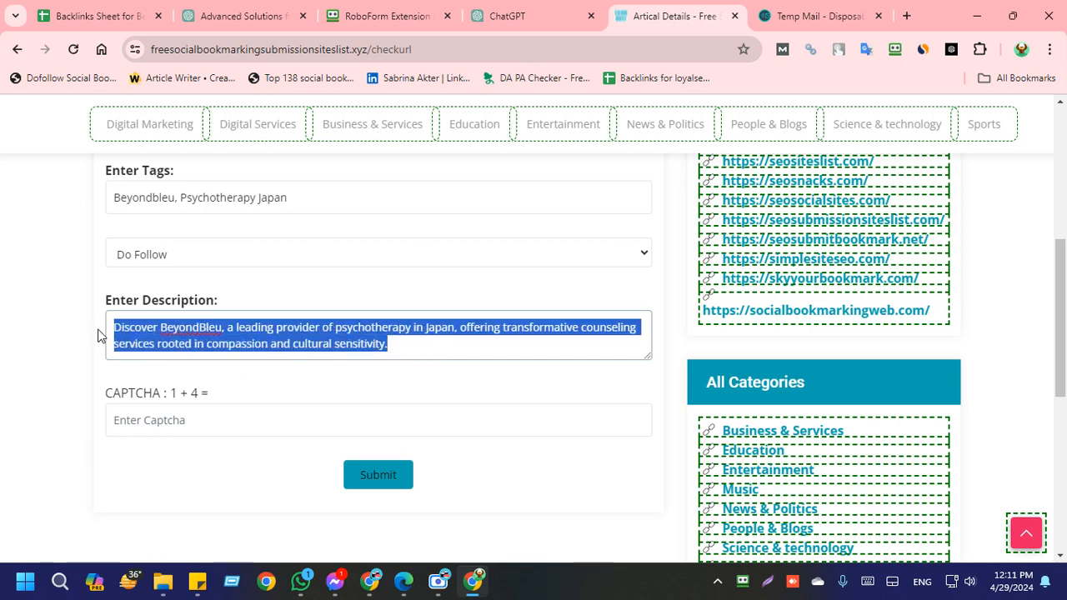
pyautogui.rightClick(146, 328)
pyautogui.scroll(-3, 237, 242)
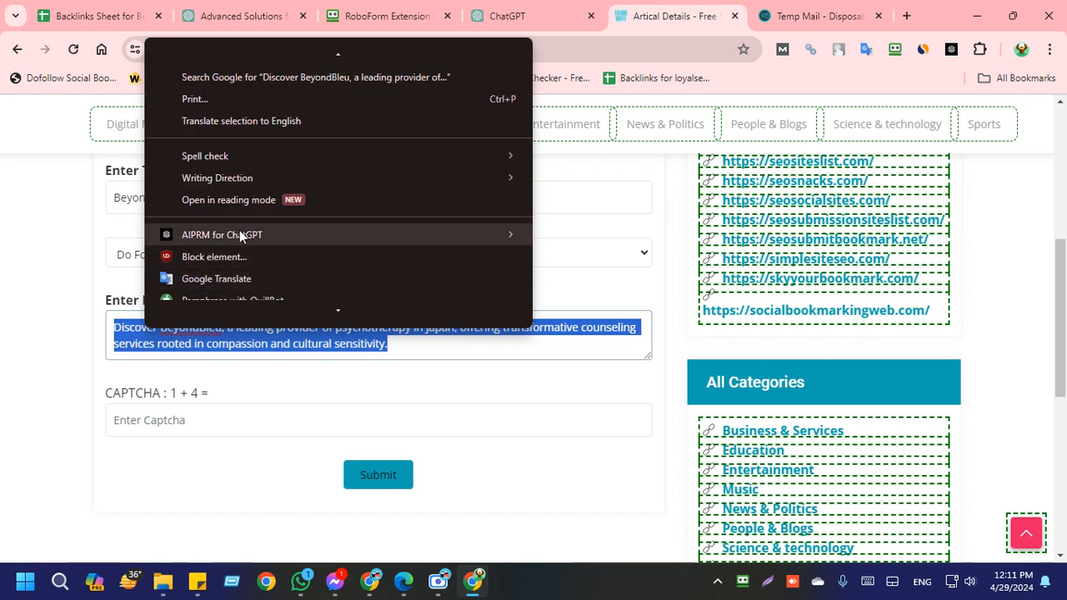
pyautogui.scroll(-2, 209, 267)
pyautogui.click(203, 275)
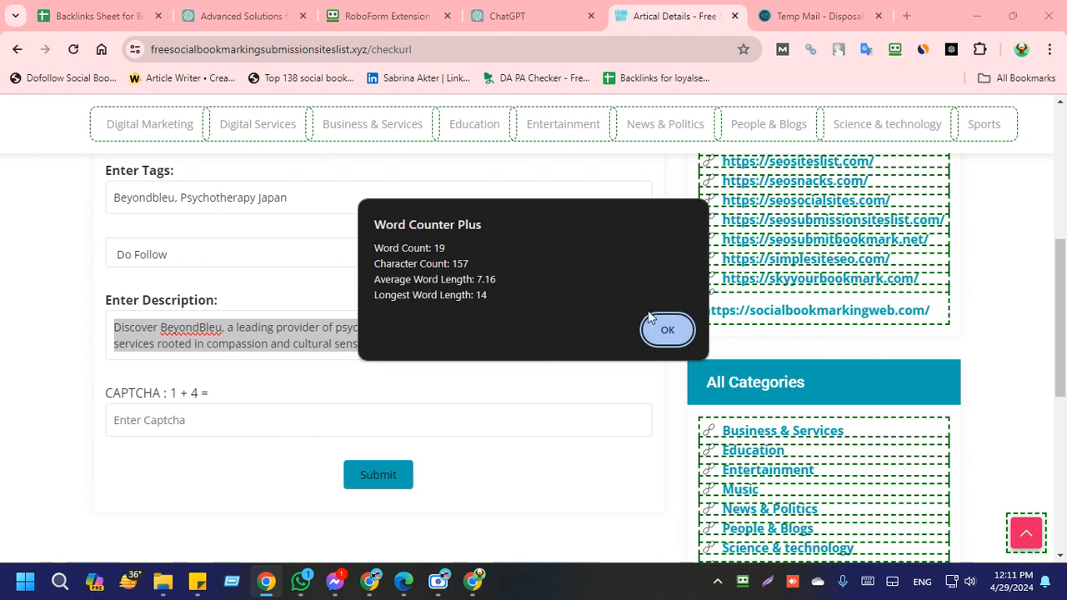
pyautogui.click(663, 330)
pyautogui.click(426, 348)
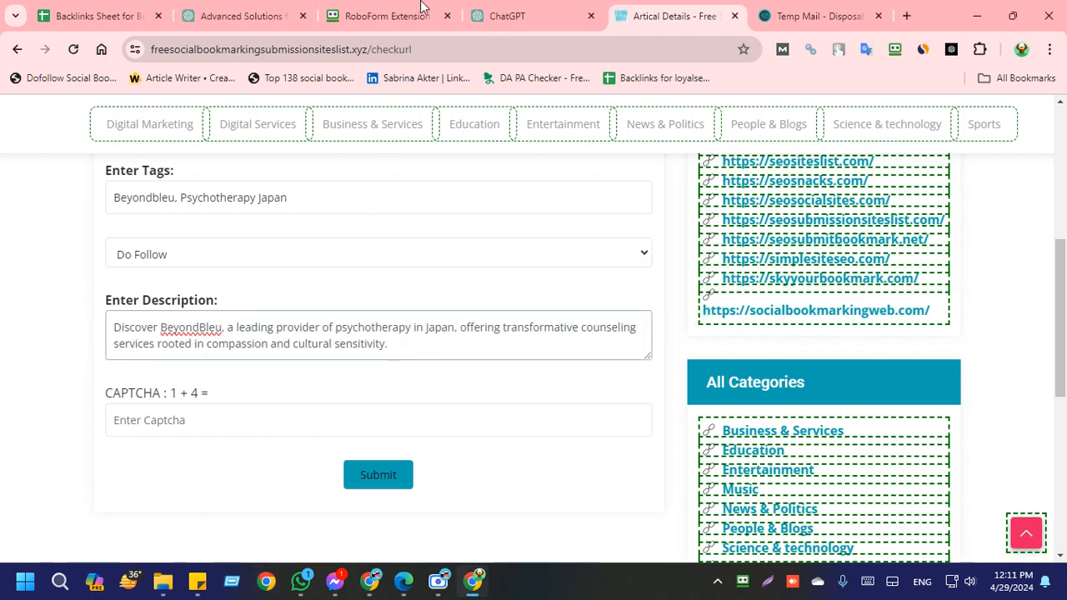
# Step: Look through the earlier ChatGPT article and its outline for more text to lengthen the description
pyautogui.click(497, 10)
pyautogui.scroll(20, 457, 249)
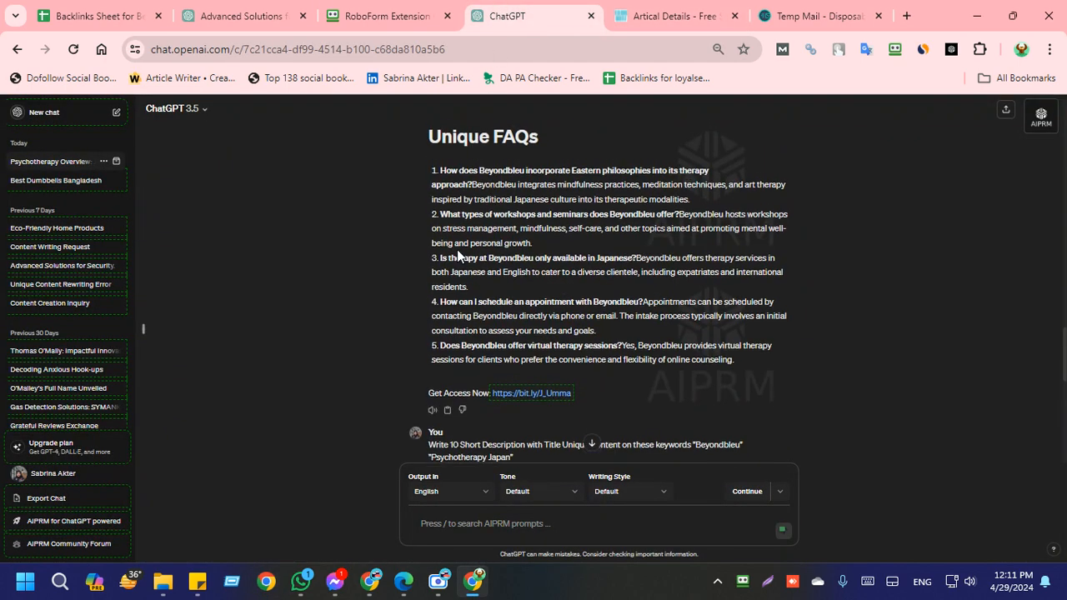
pyautogui.scroll(4, 475, 261)
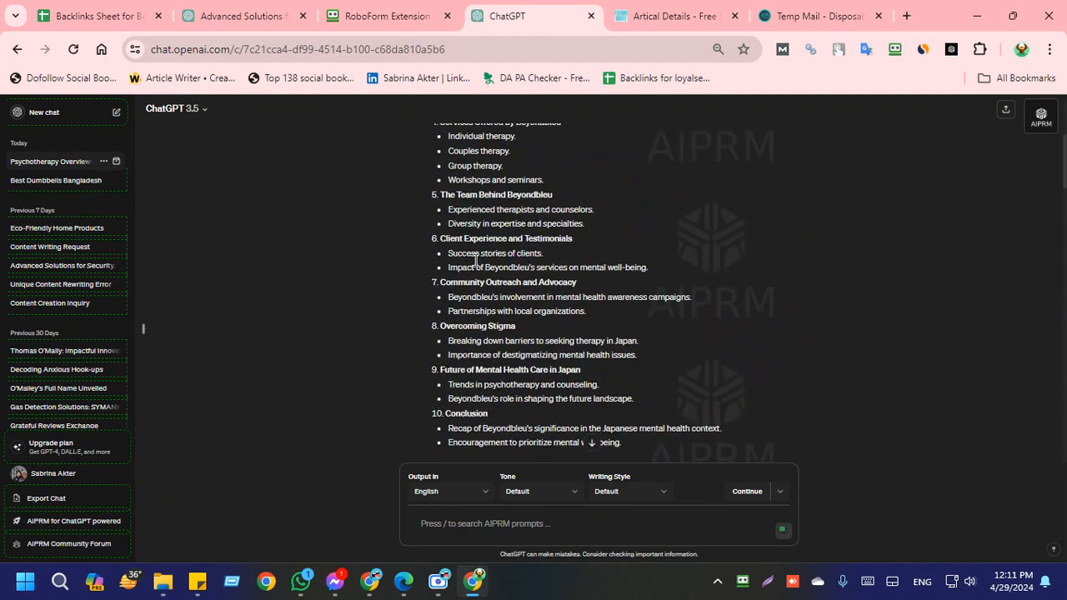
pyautogui.scroll(-8, 475, 261)
pyautogui.scroll(5, 475, 257)
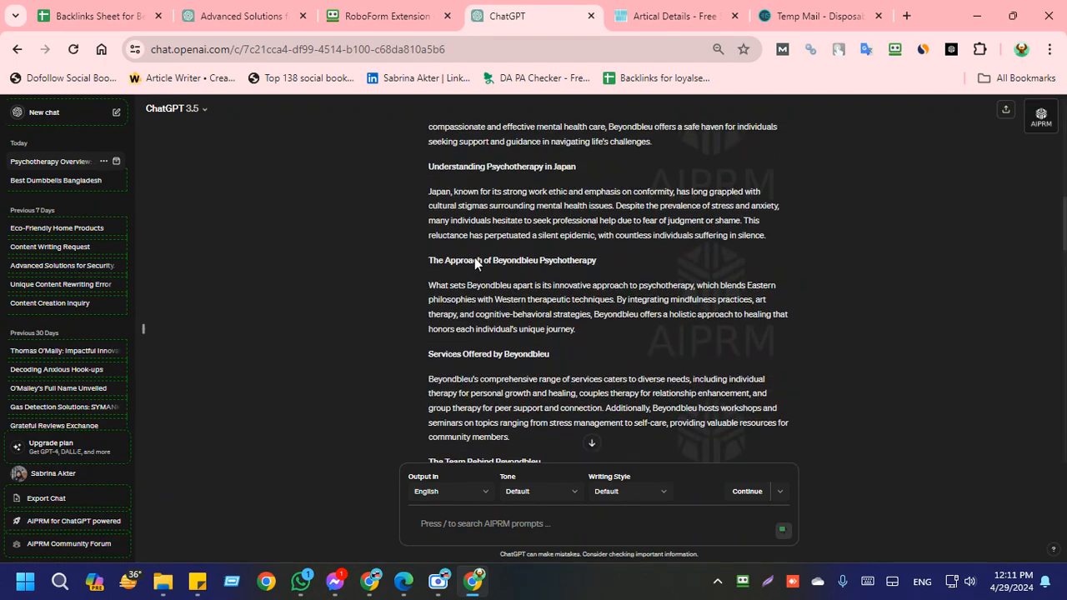
pyautogui.scroll(-3, 467, 267)
pyautogui.scroll(10, 591, 383)
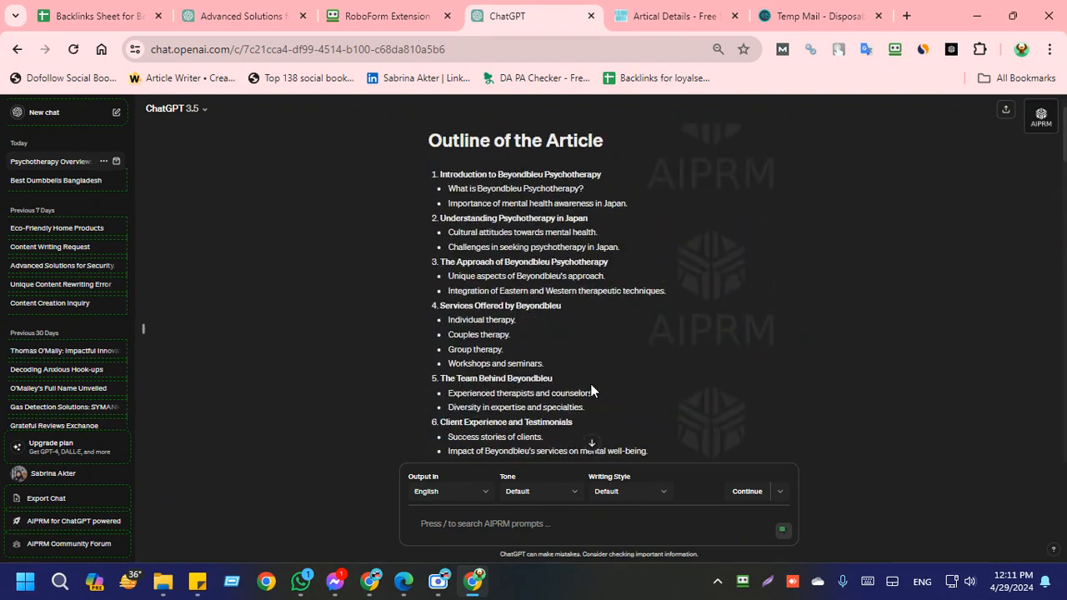
pyautogui.scroll(-14, 590, 384)
pyautogui.scroll(10, 588, 383)
pyautogui.scroll(4, 588, 383)
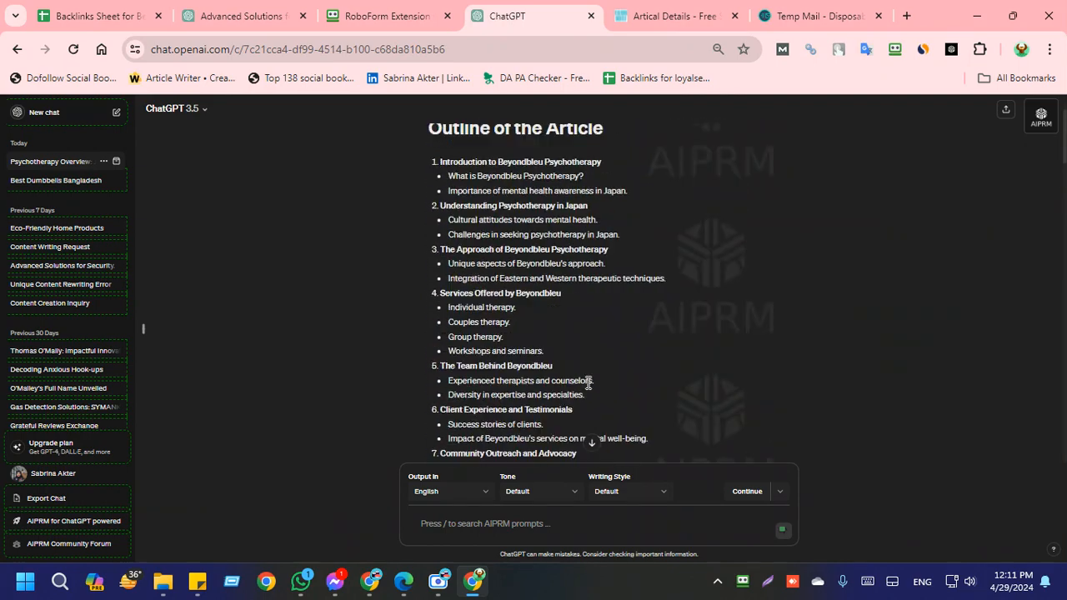
# Step: Copy the "Introduction to Beyondbleu Psychotherapy" paragraph from the ChatGPT article, starting with "In a society where"
pyautogui.scroll(-6, 582, 379)
pyautogui.scroll(-1, 554, 324)
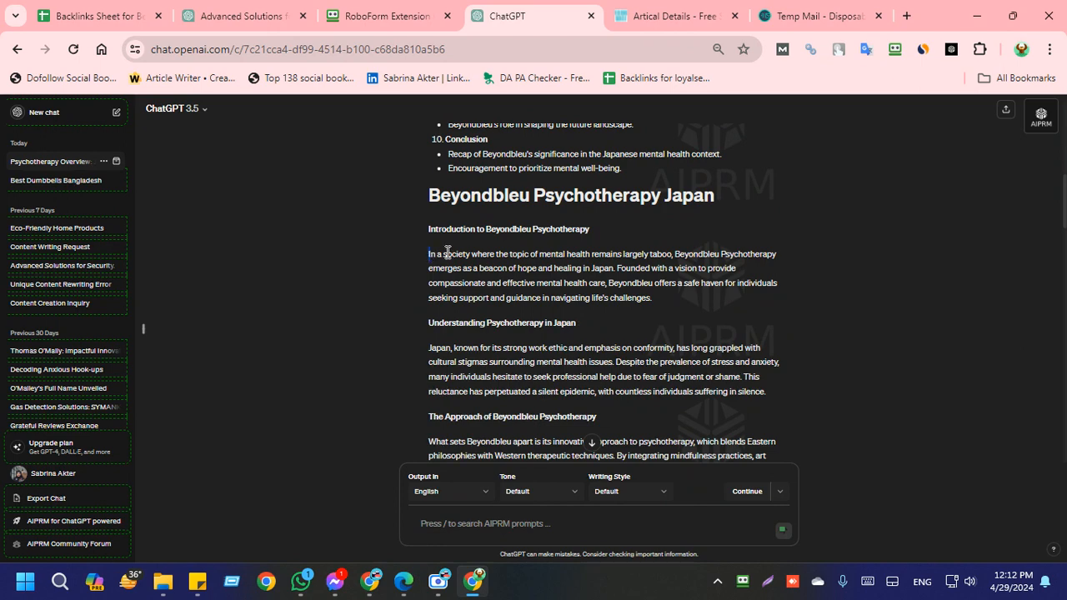
pyautogui.moveTo(448, 253); pyautogui.dragTo(532, 250)
pyautogui.click(570, 260)
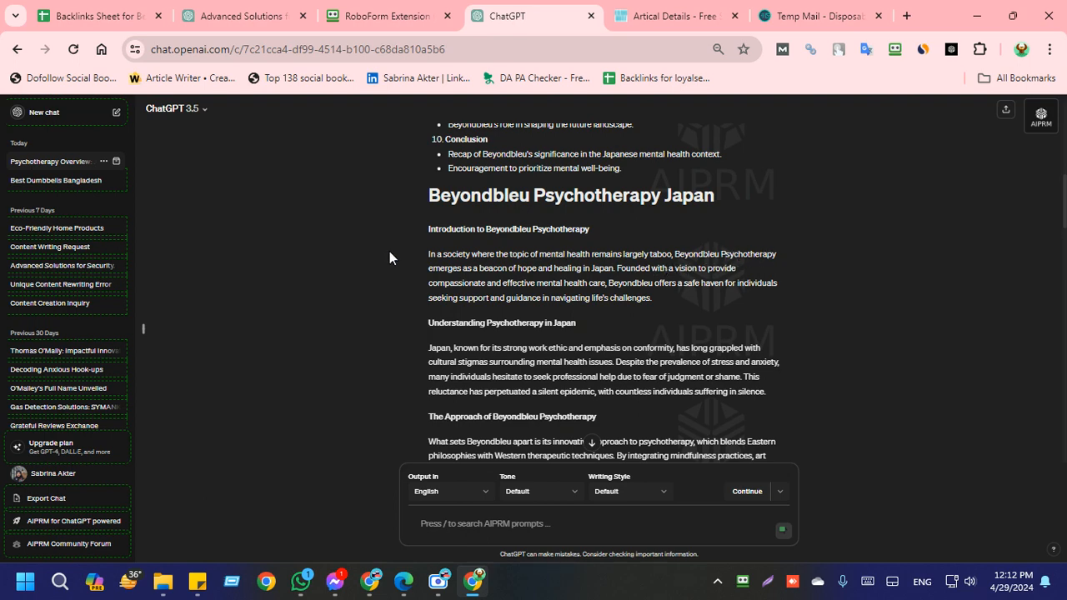
pyautogui.moveTo(428, 255)
pyautogui.mouseDown()
pyautogui.moveTo(586, 259)
pyautogui.moveTo(611, 270)
pyautogui.moveTo(550, 284)
pyautogui.moveTo(712, 290)
pyautogui.moveTo(688, 306)
pyautogui.mouseUp()
pyautogui.hotkey('ctrl', 'c')
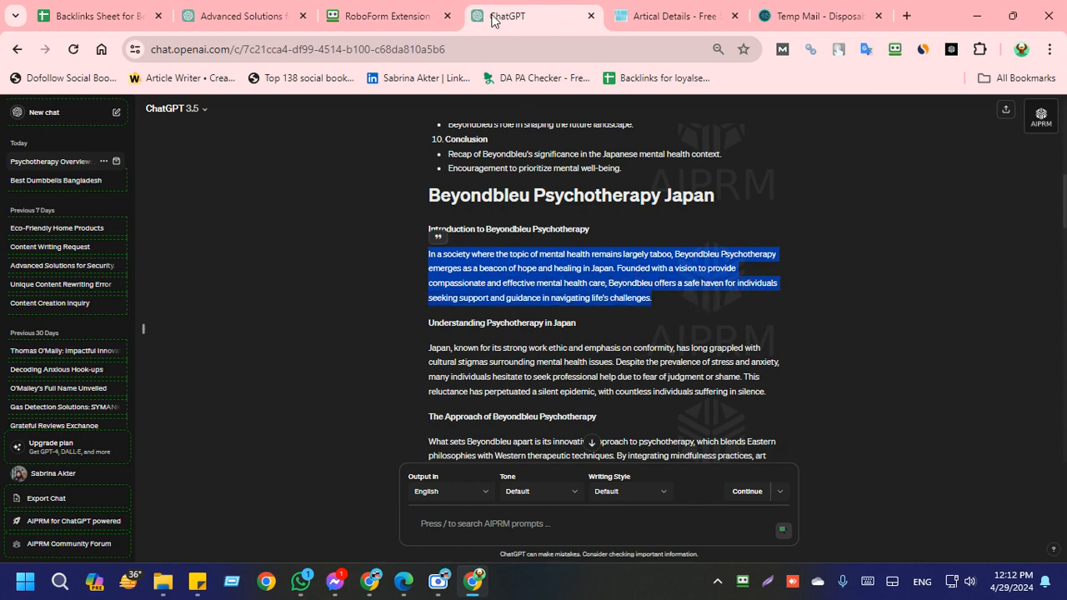
# Step: Append the copied introduction paragraph to the end of the bookmark's description in the submission form
pyautogui.click(627, 10)
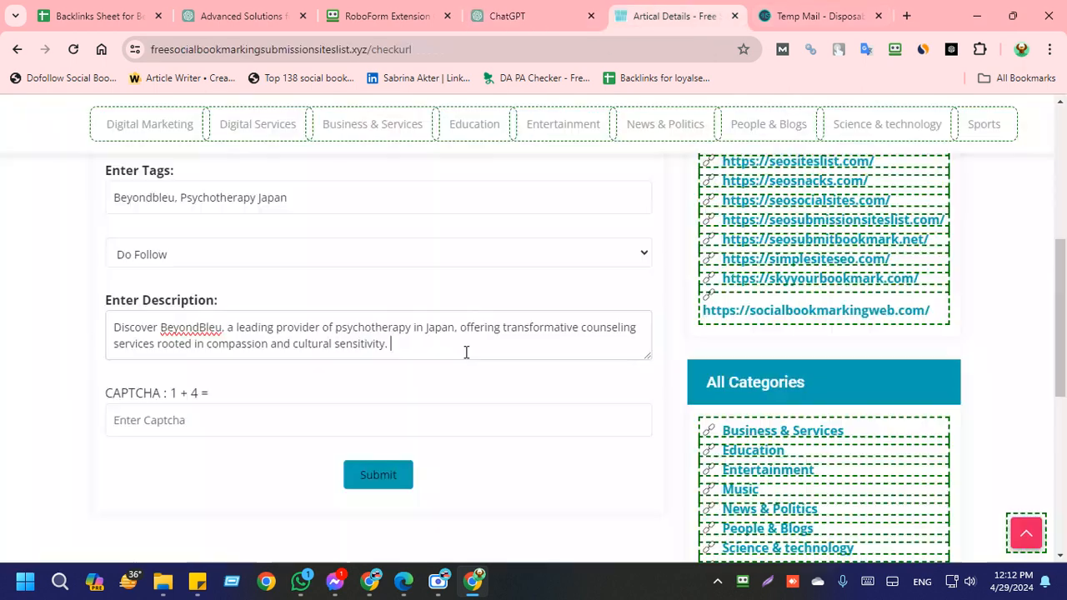
pyautogui.click(465, 350)
pyautogui.hotkey('ctrl', 'v')
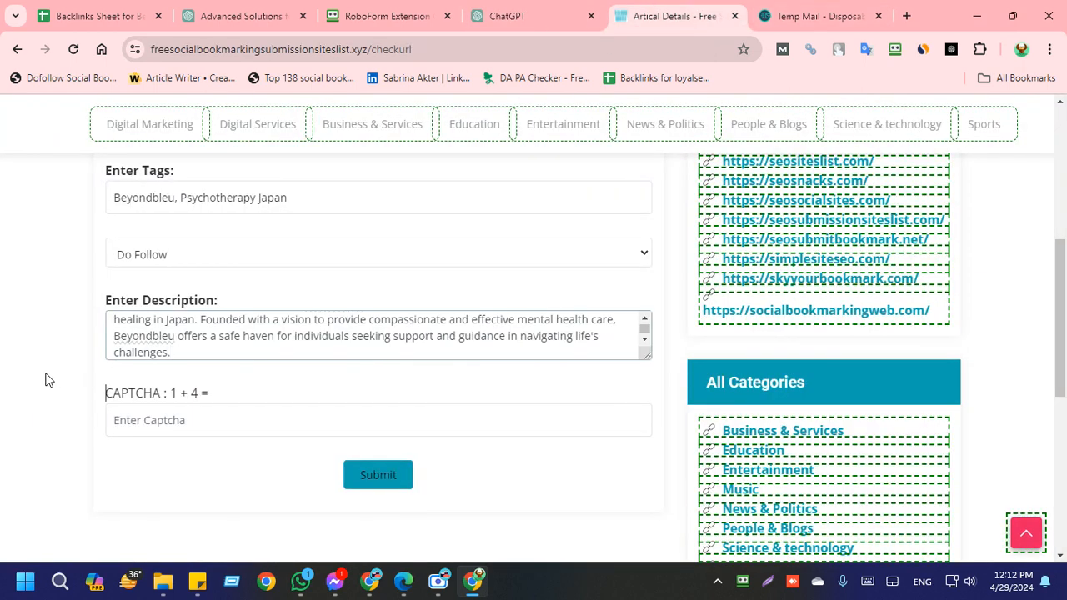
# Step: Answer the captcha sum 1 + 4 with 5 and submit the bookmark
pyautogui.click(234, 420)
pyautogui.write('5')
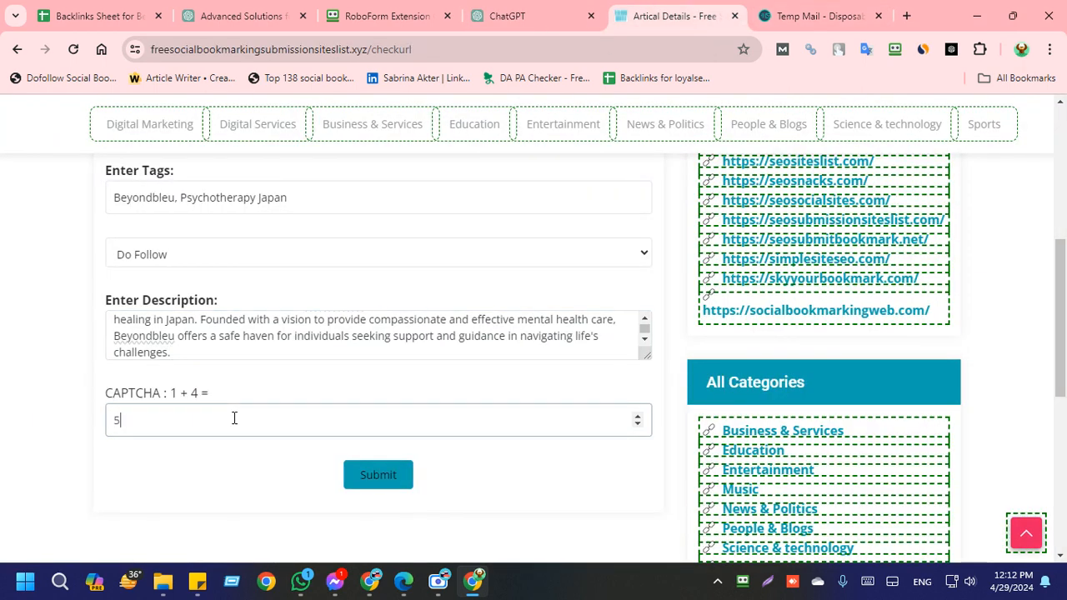
pyautogui.click(387, 486)
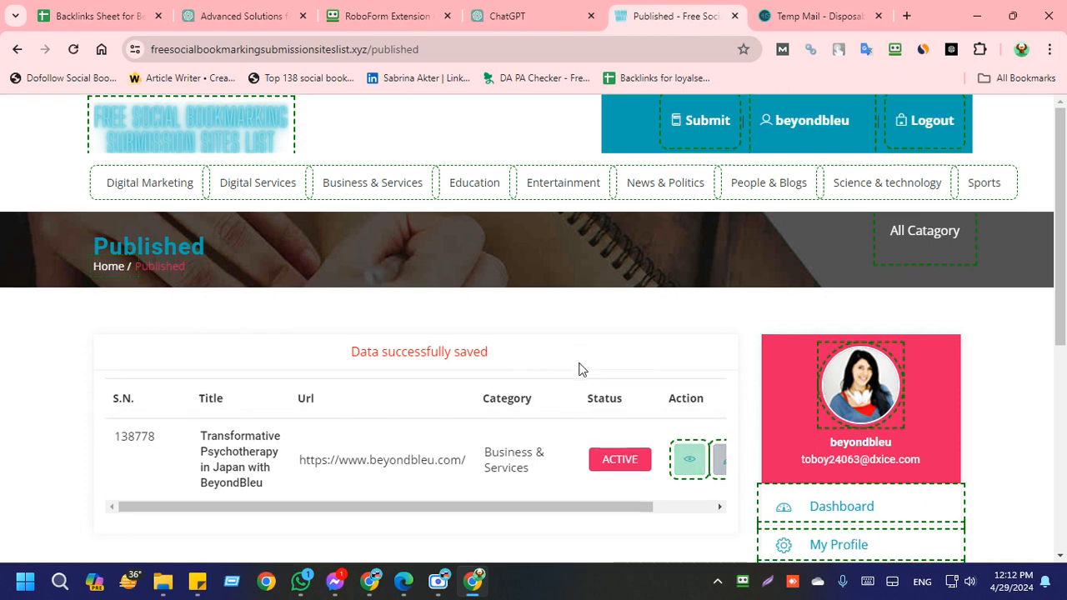
# Step: View the live page of the published bookmark and review its title, description and website link
pyautogui.scroll(-3, 542, 399)
pyautogui.click(689, 226)
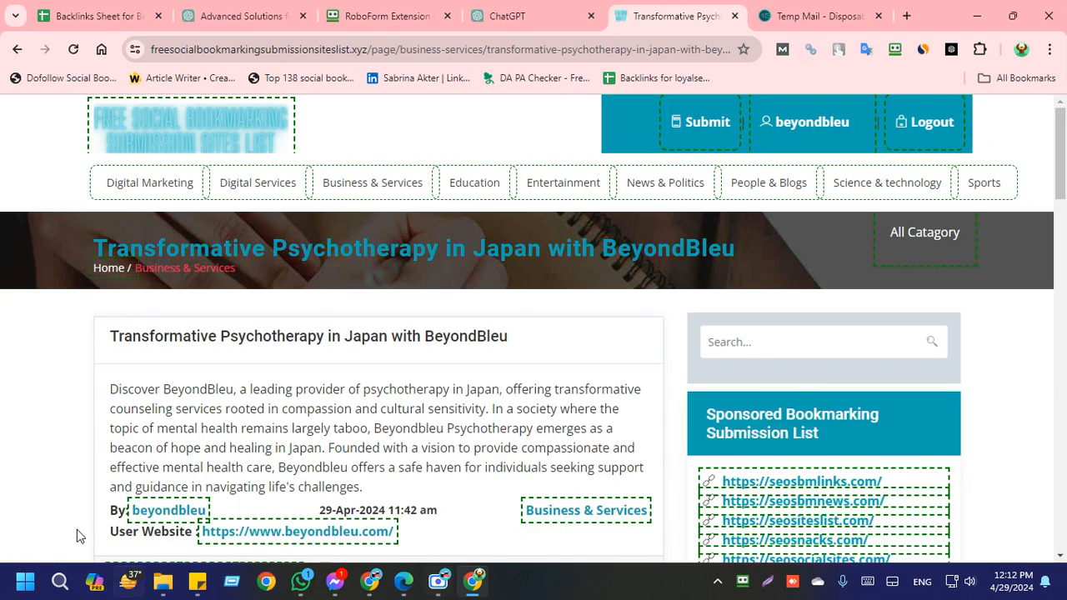
pyautogui.scroll(-2, 202, 414)
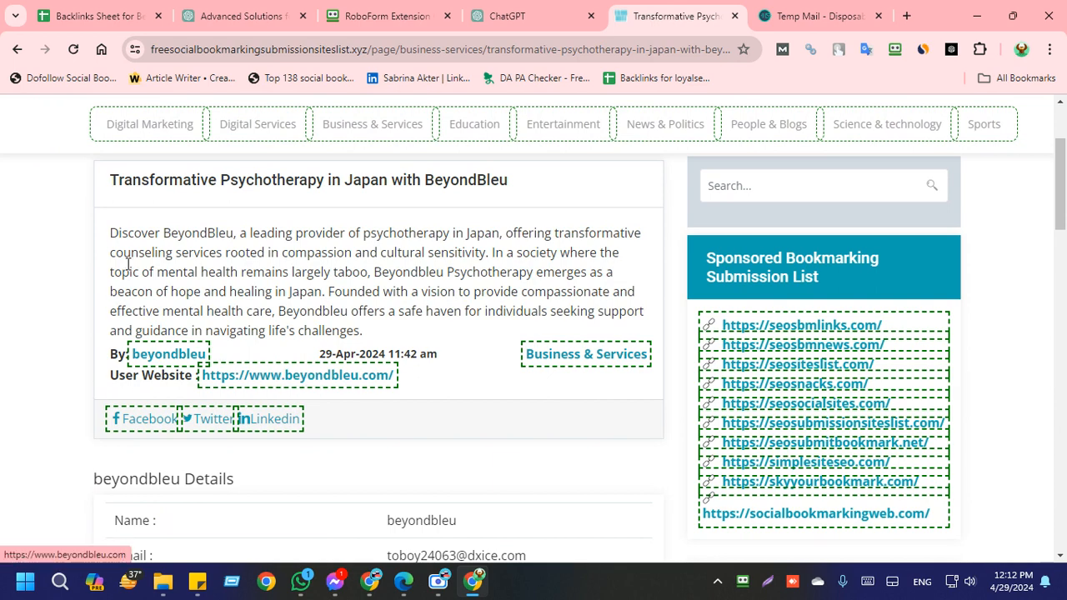
pyautogui.scroll(1, 180, 252)
pyautogui.scroll(1, 180, 252)
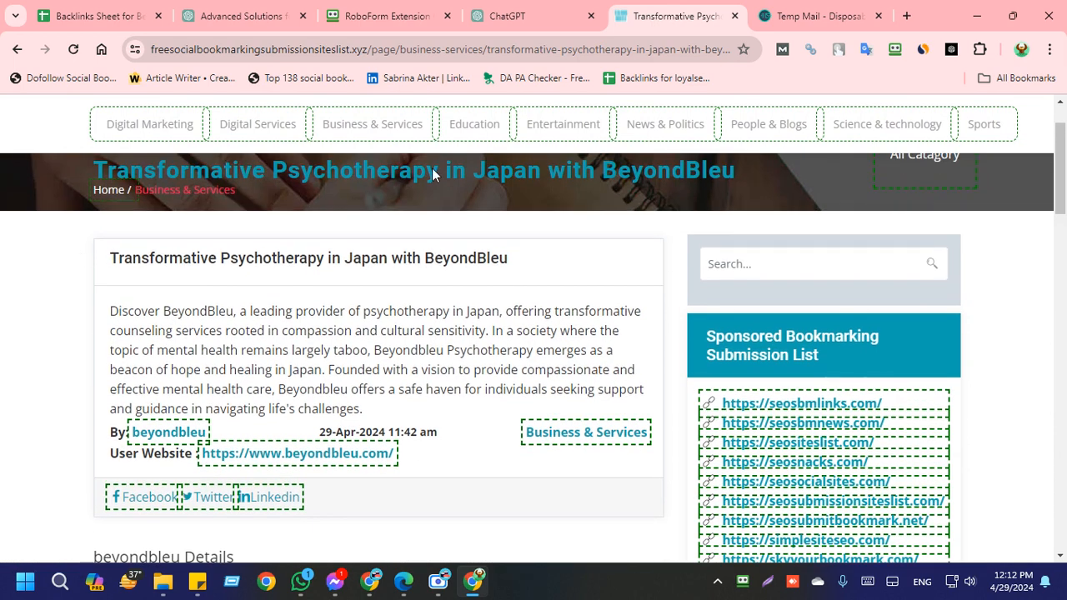
# Step: Copy the live bookmark's page address into the LIVE URL cell of entry 30 in the Beyondbleu backlinks sheet
pyautogui.click(661, 50)
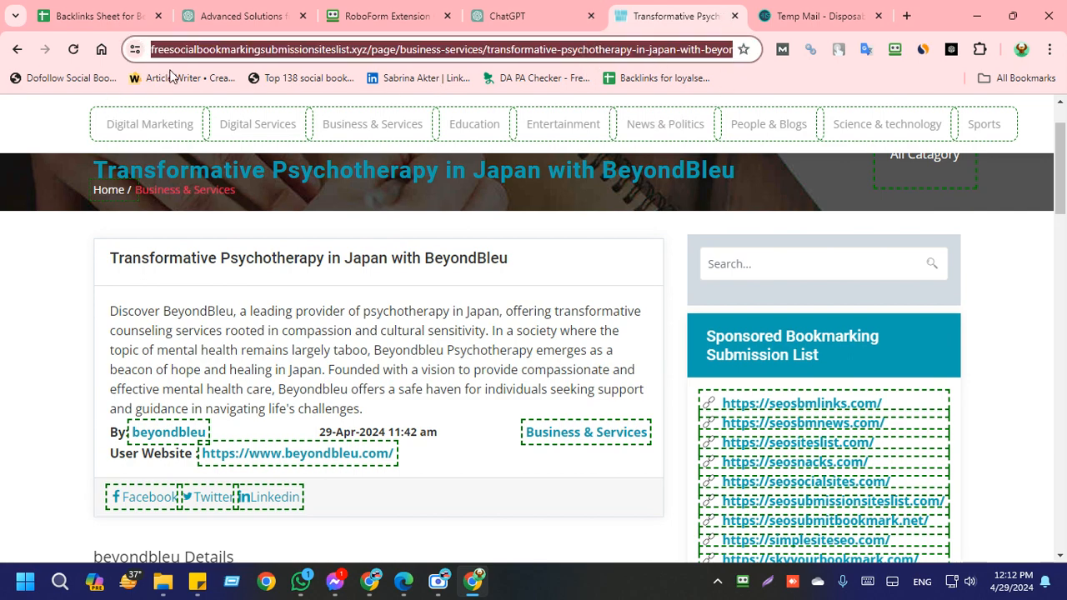
pyautogui.click(113, 10)
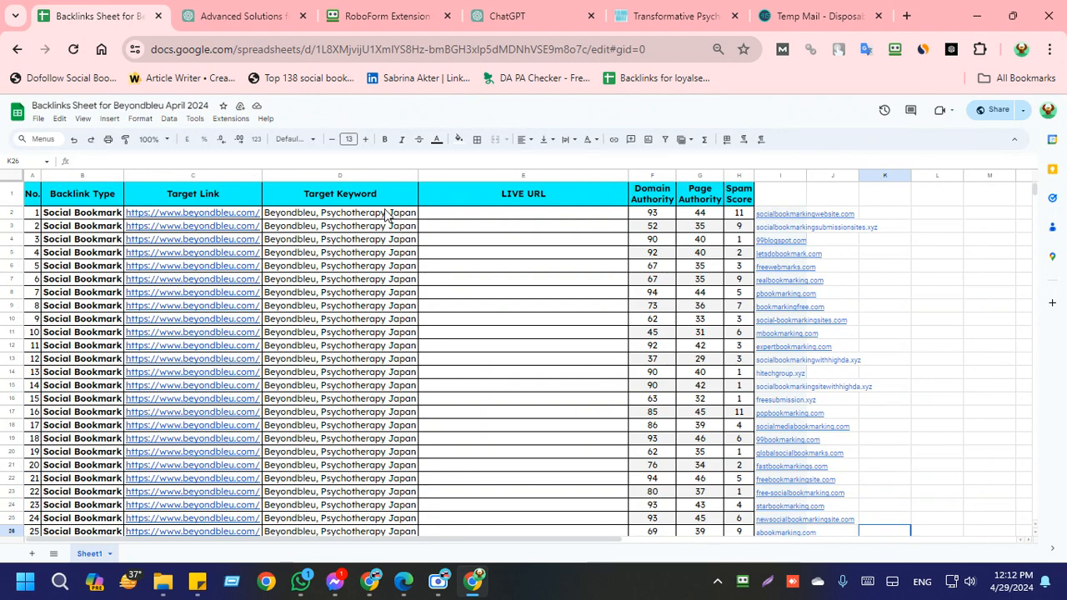
pyautogui.scroll(-8, 503, 353)
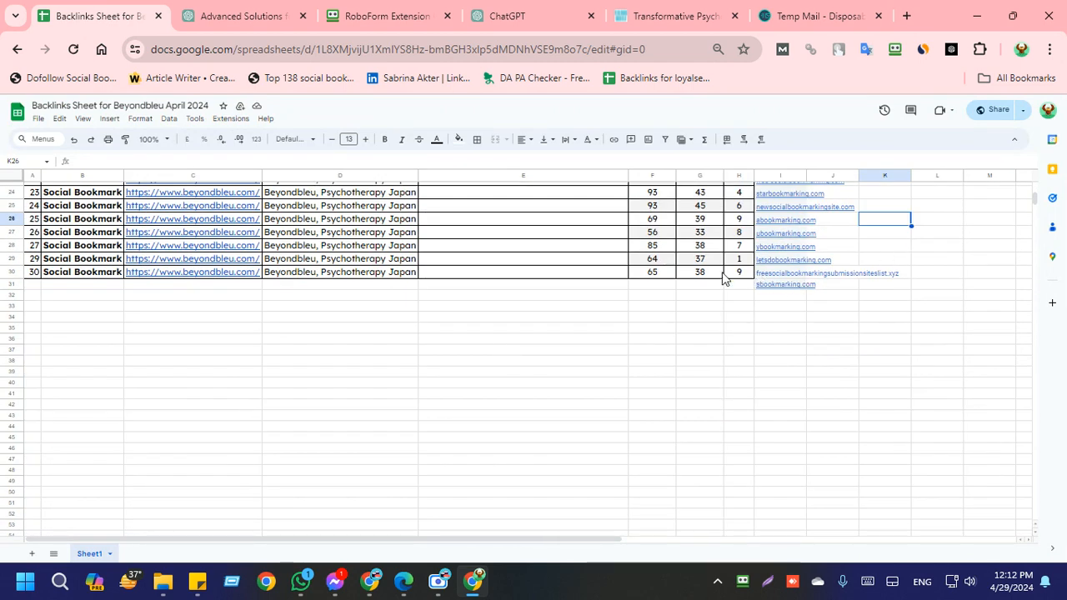
pyautogui.click(517, 274)
pyautogui.hotkey('ctrl', 'v')
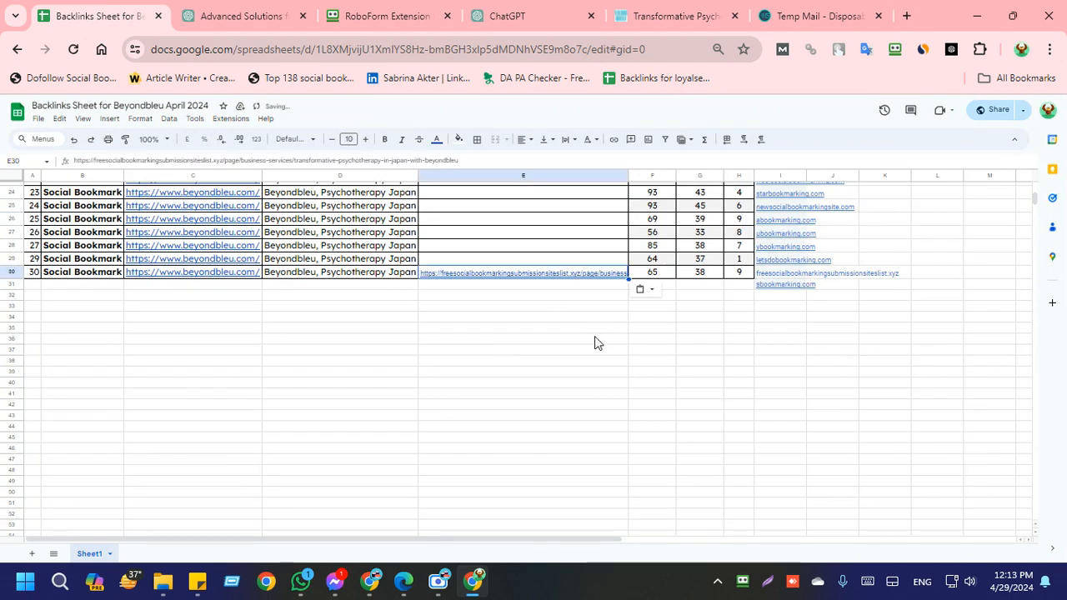
# Step: Clear the Domain Authority, Page Authority and Spam Score values for all entries through 30 in the backlinks sheet
pyautogui.click(596, 337)
pyautogui.scroll(7, 617, 334)
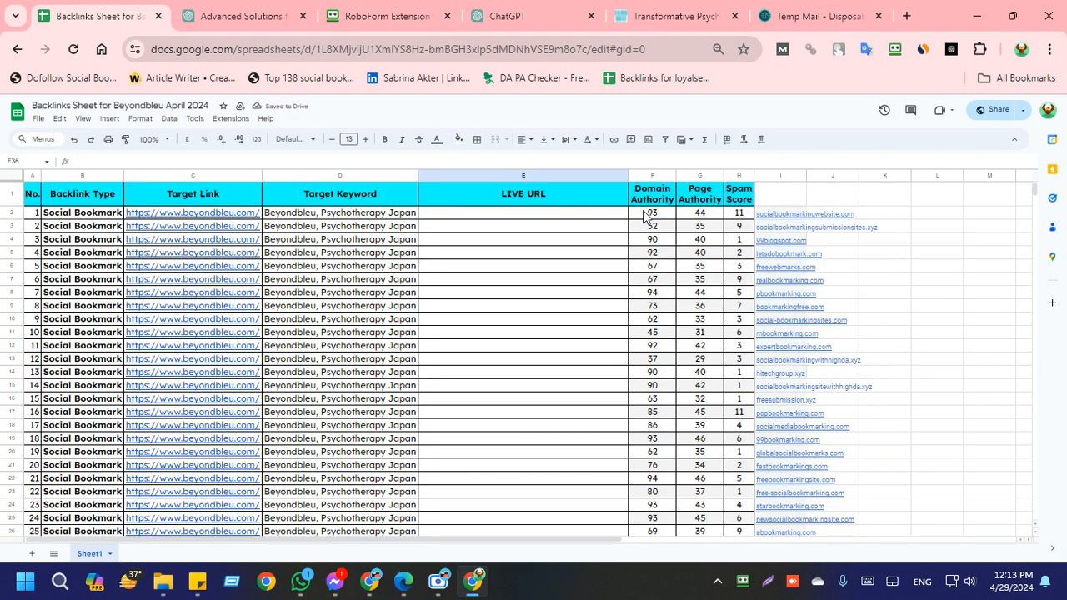
pyautogui.moveTo(642, 212); pyautogui.dragTo(742, 428)
pyautogui.scroll(-4, 722, 409)
pyautogui.press('Delete')
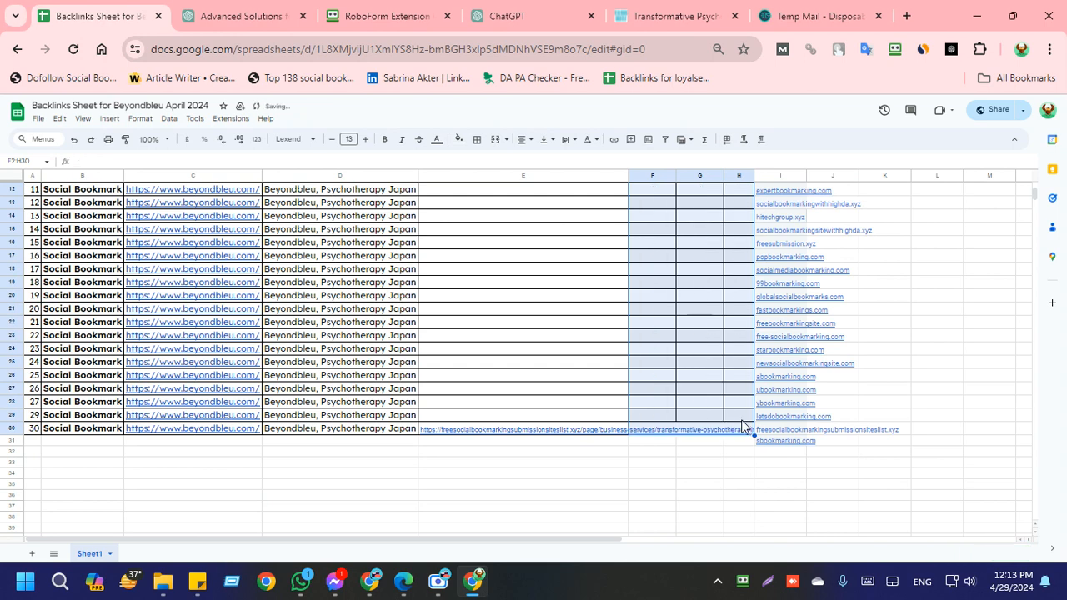
# Step: Set the text wrapping of entry 30's LIVE URL cell to Clip
pyautogui.click(522, 429)
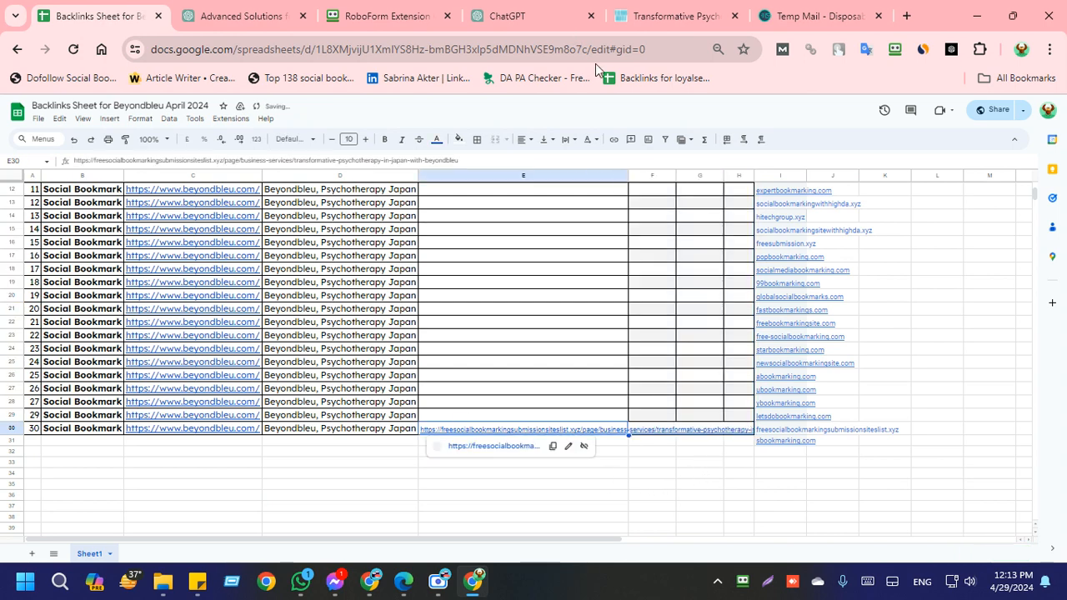
pyautogui.click(566, 140)
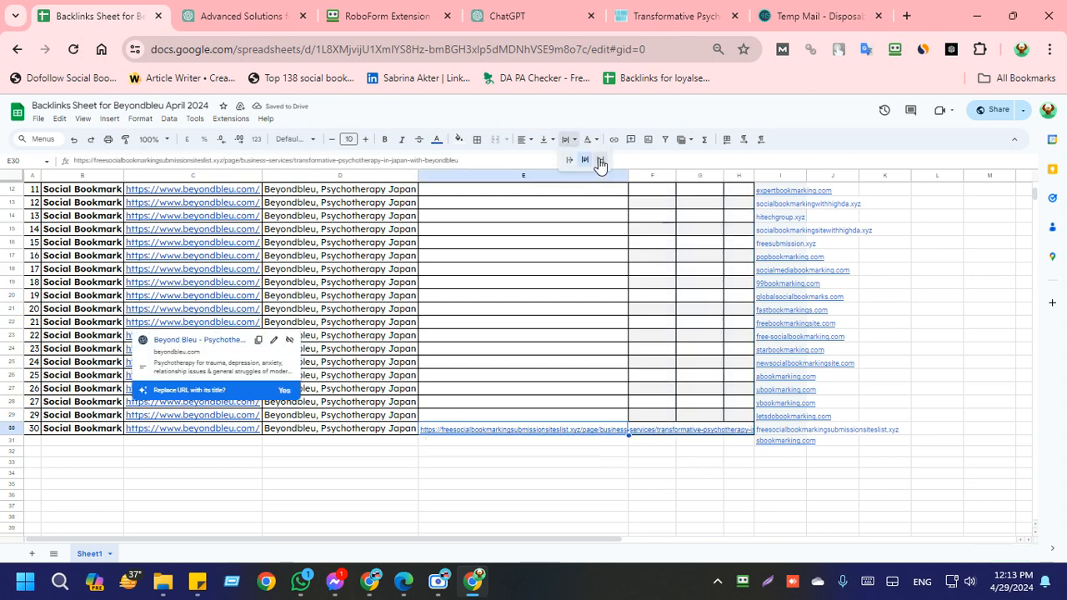
pyautogui.click(600, 159)
pyautogui.click(556, 464)
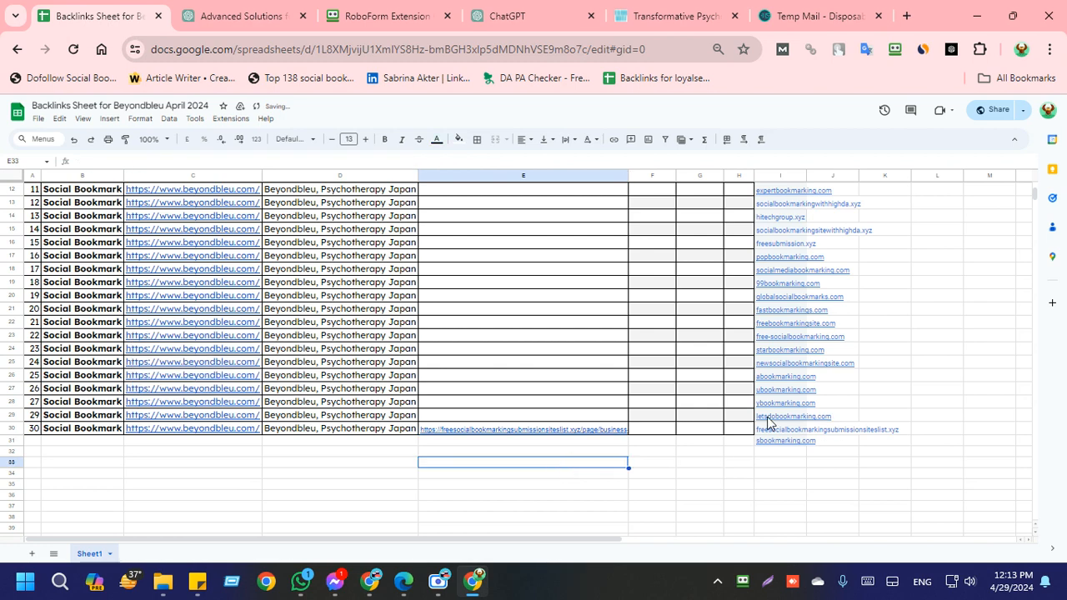
# Step: Open pbookmarking.com from the sheet's list of bookmarking sites and close the published bookmark's page
pyautogui.scroll(4, 776, 341)
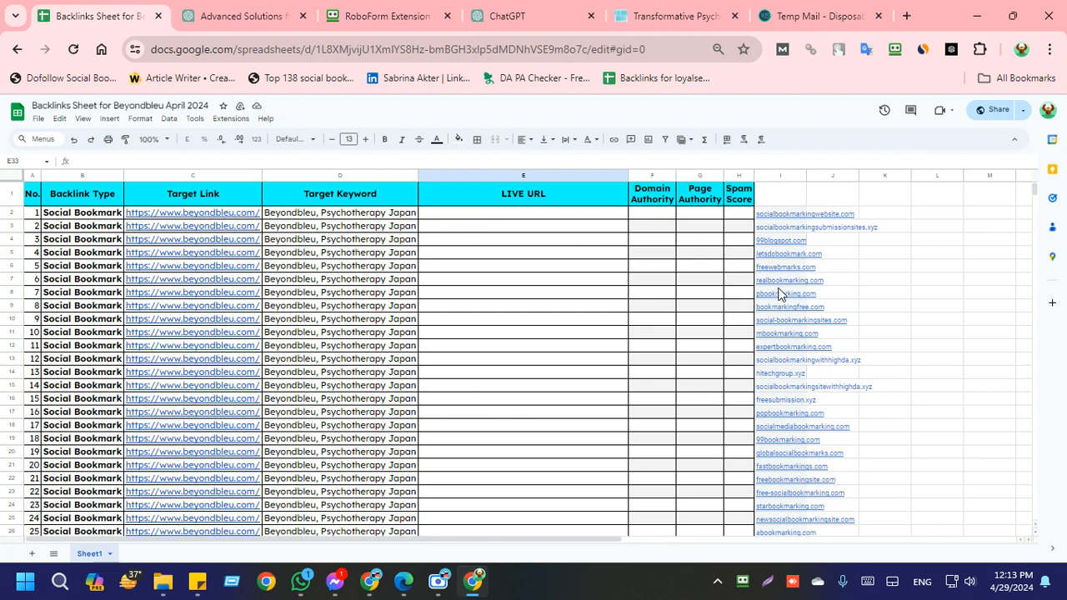
pyautogui.moveTo(781, 296)
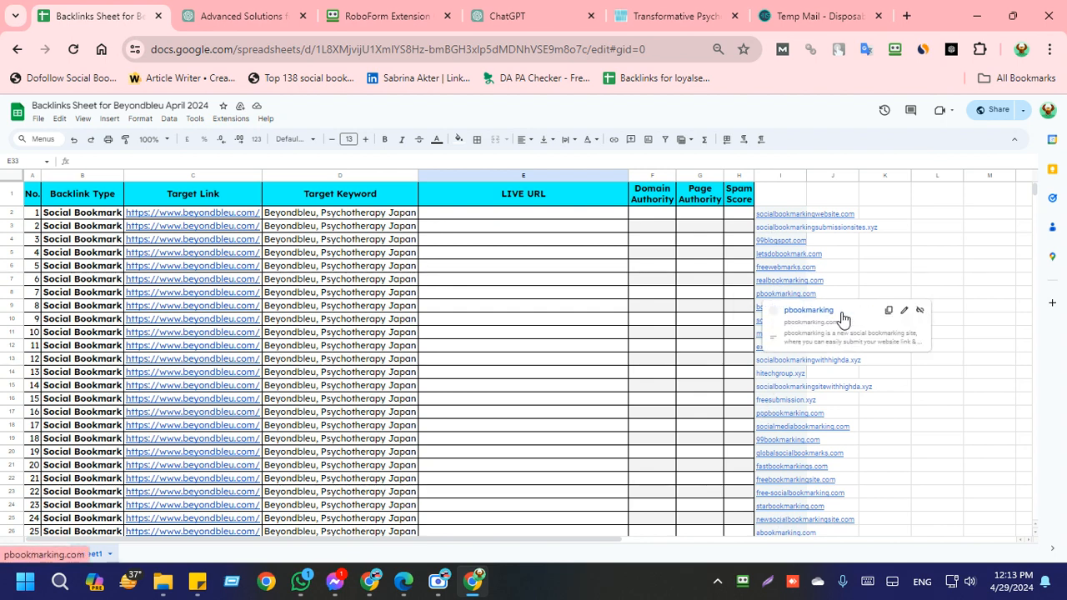
pyautogui.click(841, 317)
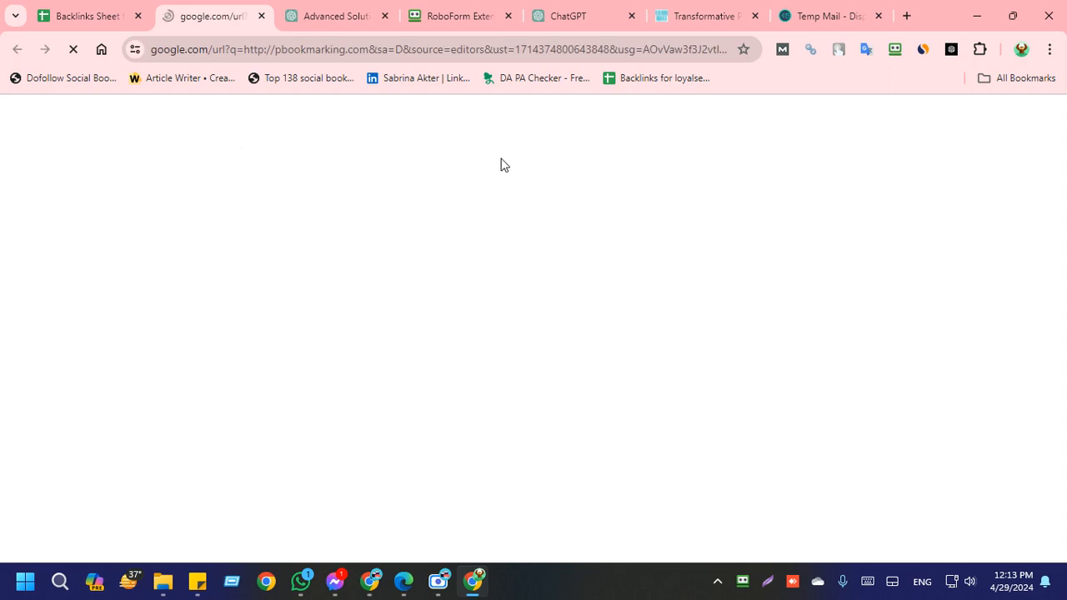
pyautogui.click(755, 17)
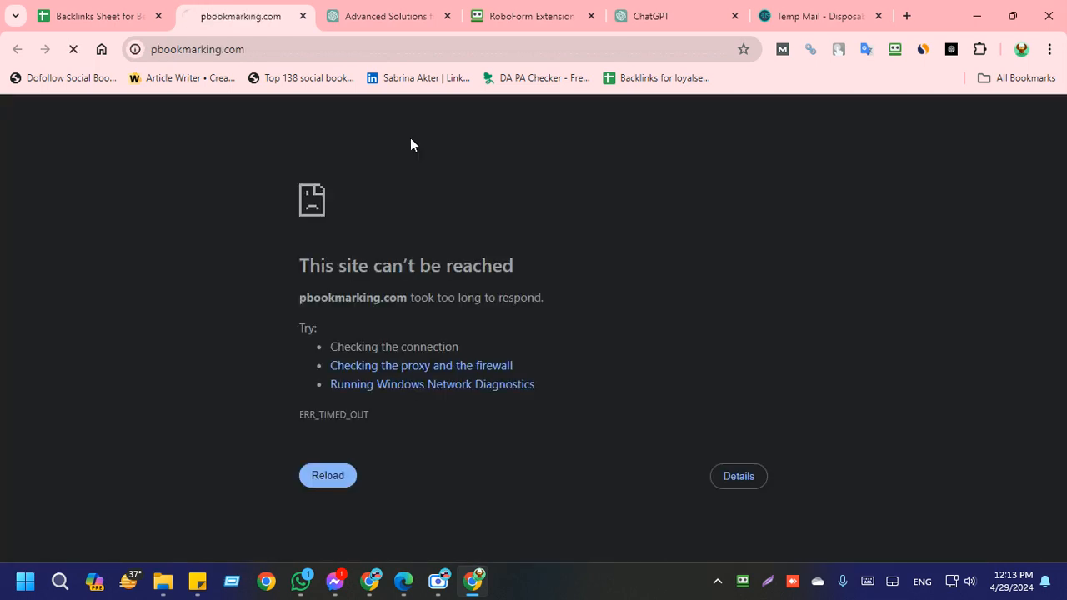
# Step: Retry loading pbookmarking.com from its web address
pyautogui.click(308, 50)
pyautogui.press('Return')
pyautogui.click(320, 47)
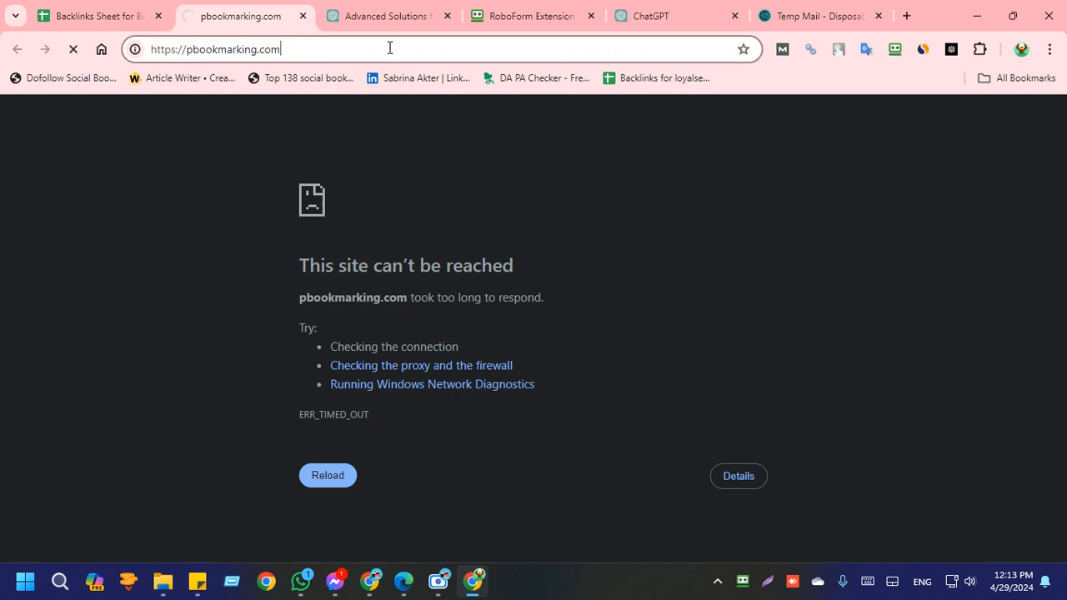
# Step: Open mbookmarking.com from the sheet's list of bookmarking sites and retry loading its address several times
pyautogui.click(61, 10)
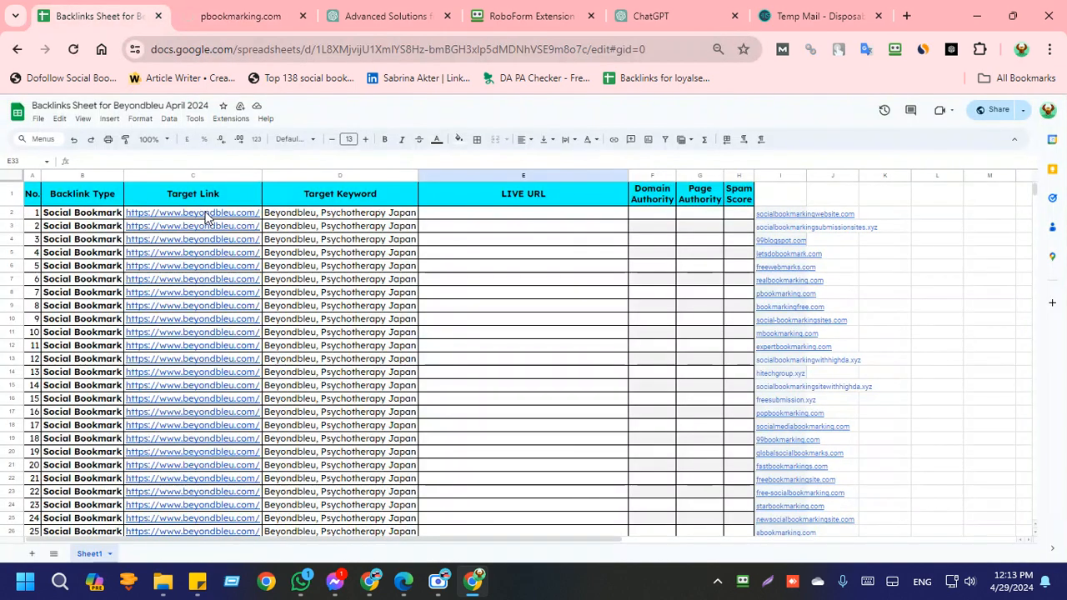
pyautogui.moveTo(766, 335)
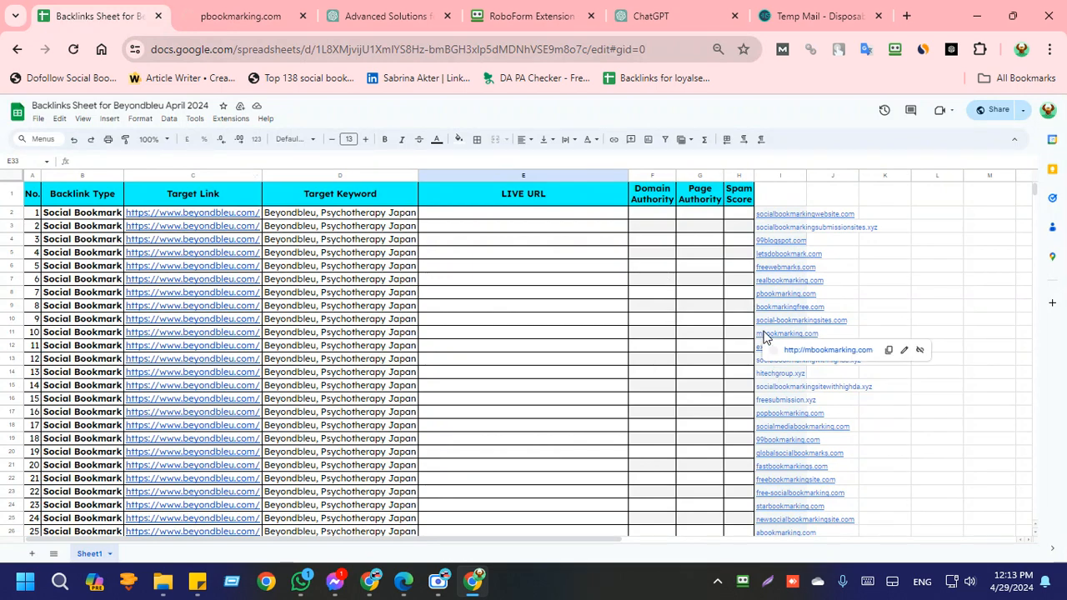
pyautogui.click(805, 350)
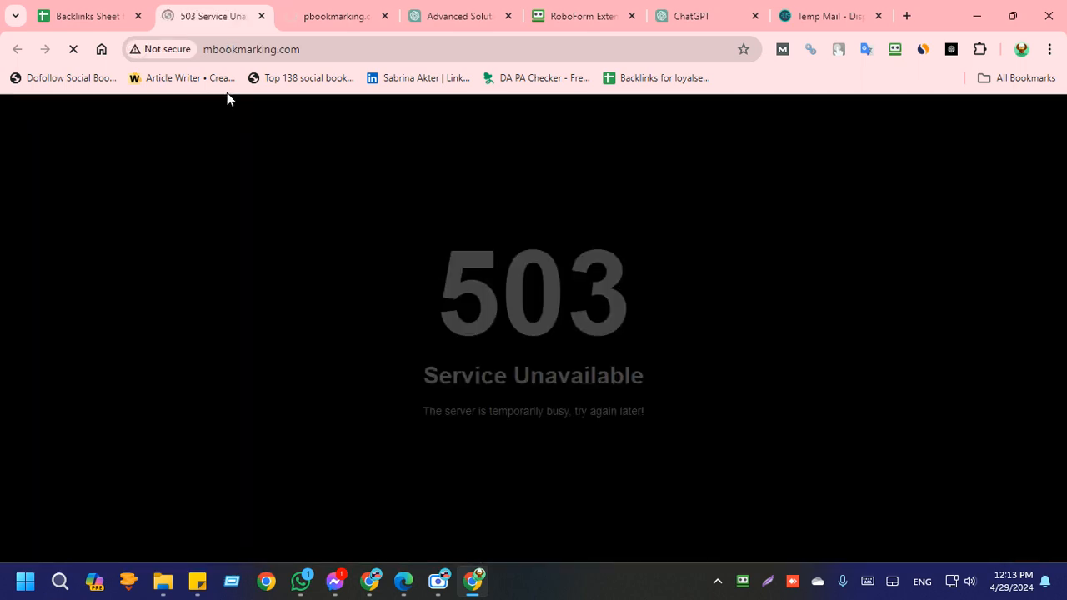
pyautogui.click(357, 45)
pyautogui.press('Return')
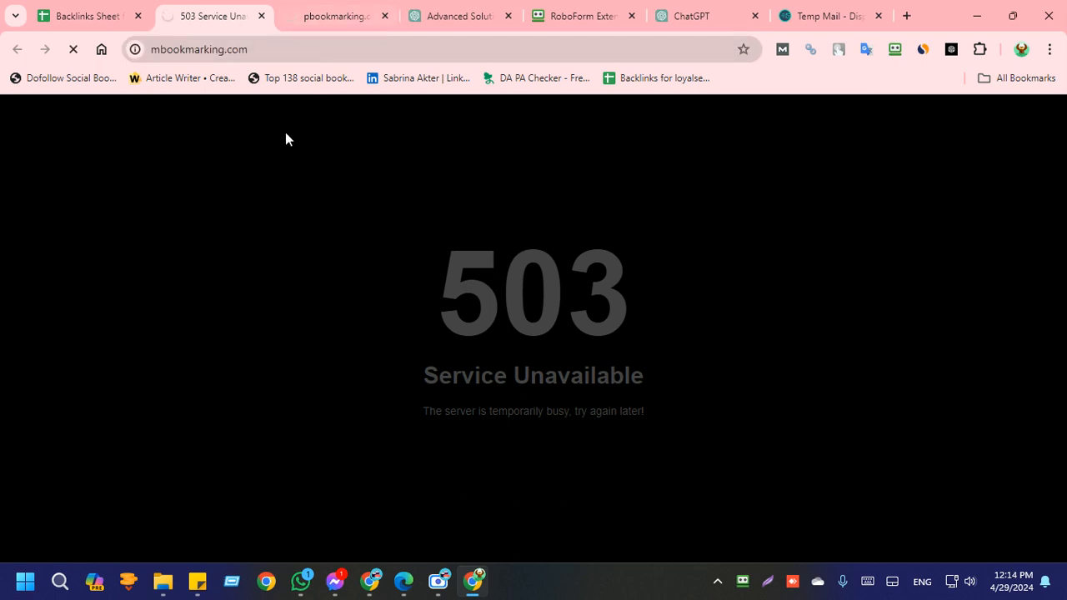
pyautogui.click(325, 47)
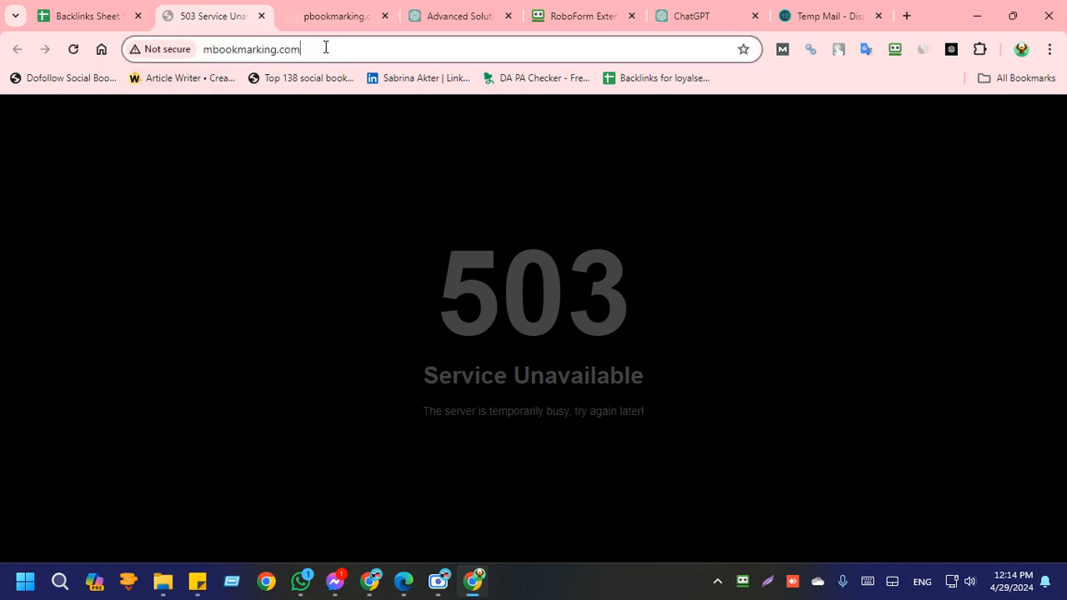
pyautogui.moveTo(325, 48); pyautogui.dragTo(167, 48)
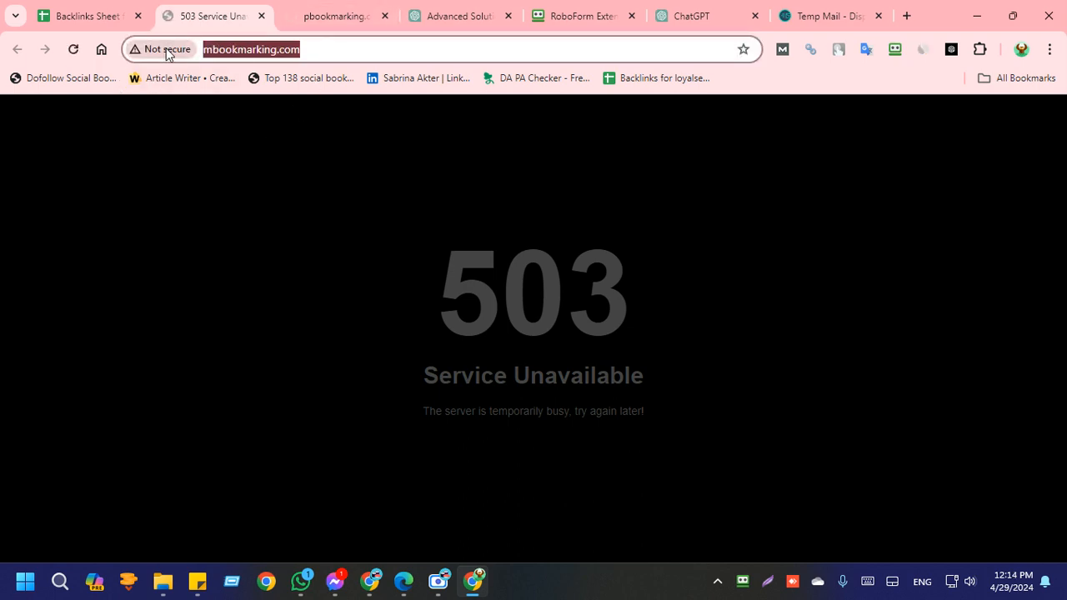
pyautogui.press('Return')
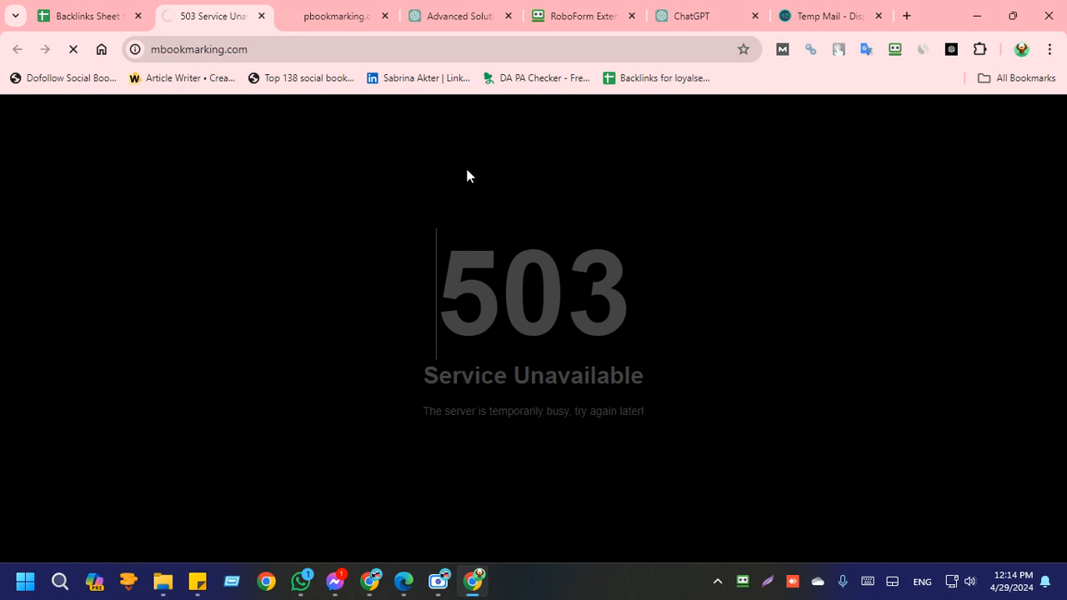
pyautogui.click(291, 48)
pyautogui.press('Return')
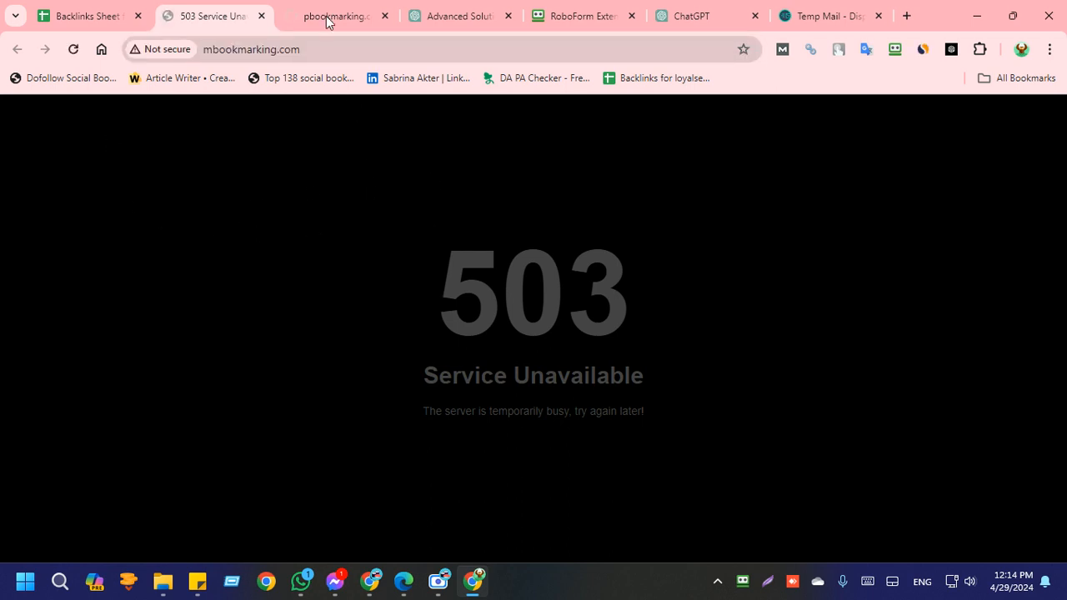
pyautogui.click(370, 25)
pyautogui.moveTo(306, 51); pyautogui.dragTo(1, 70)
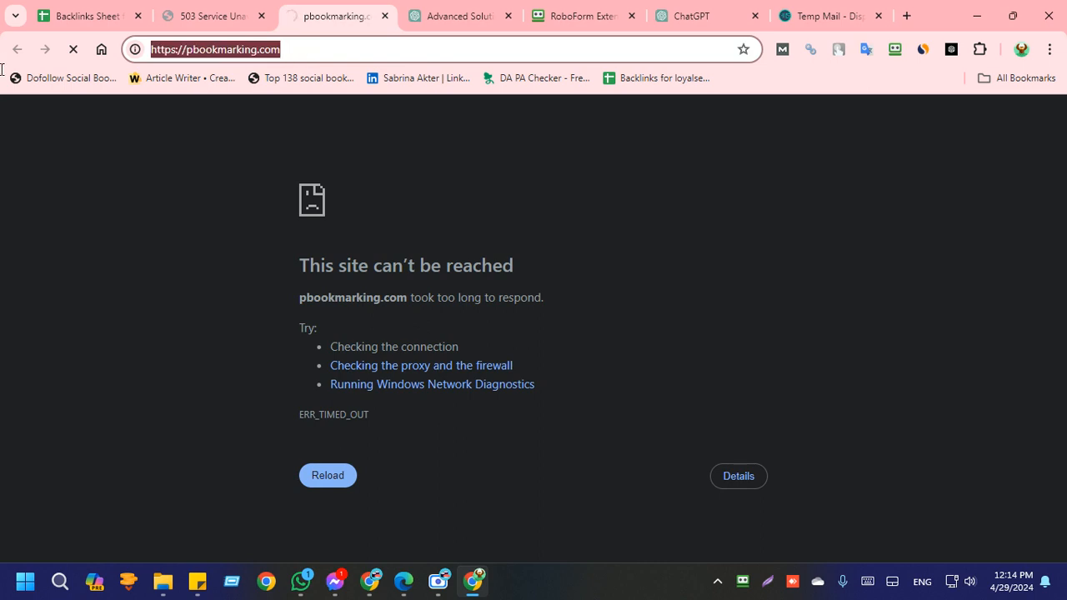
pyautogui.press('Return')
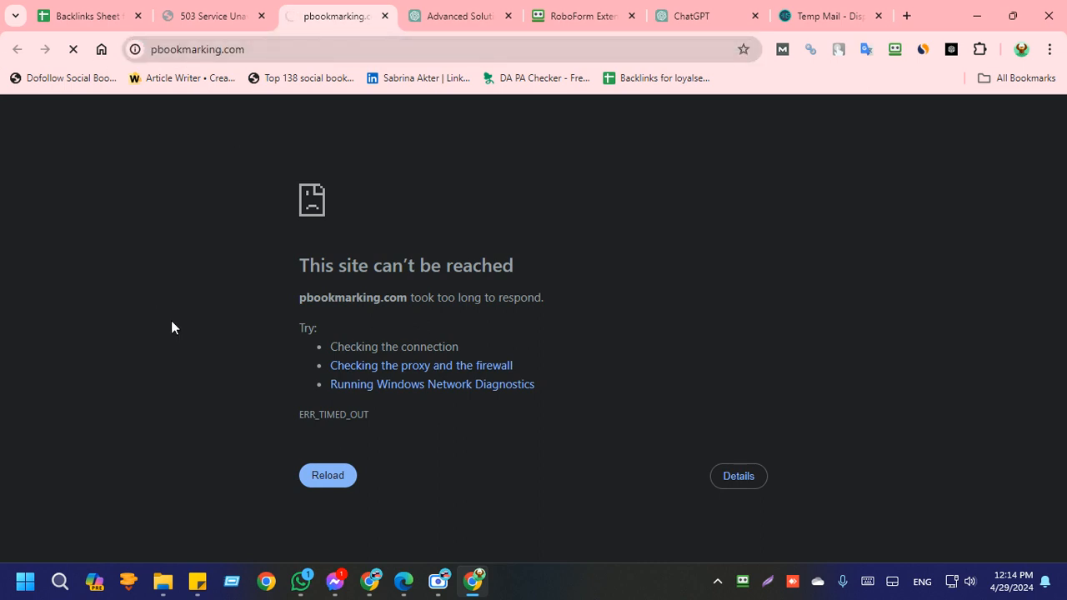
pyautogui.click(246, 21)
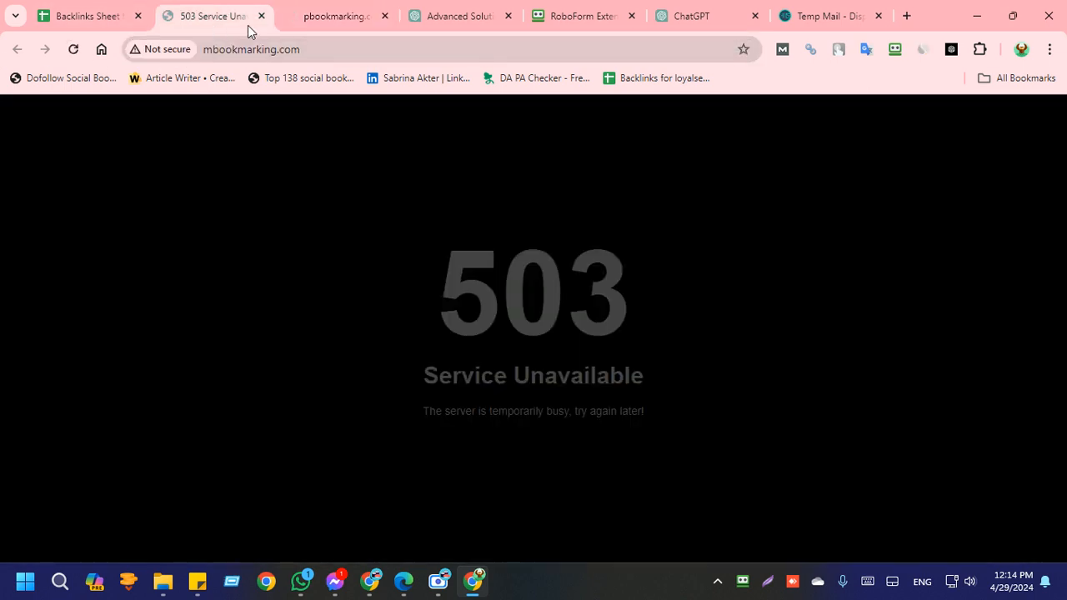
pyautogui.click(261, 20)
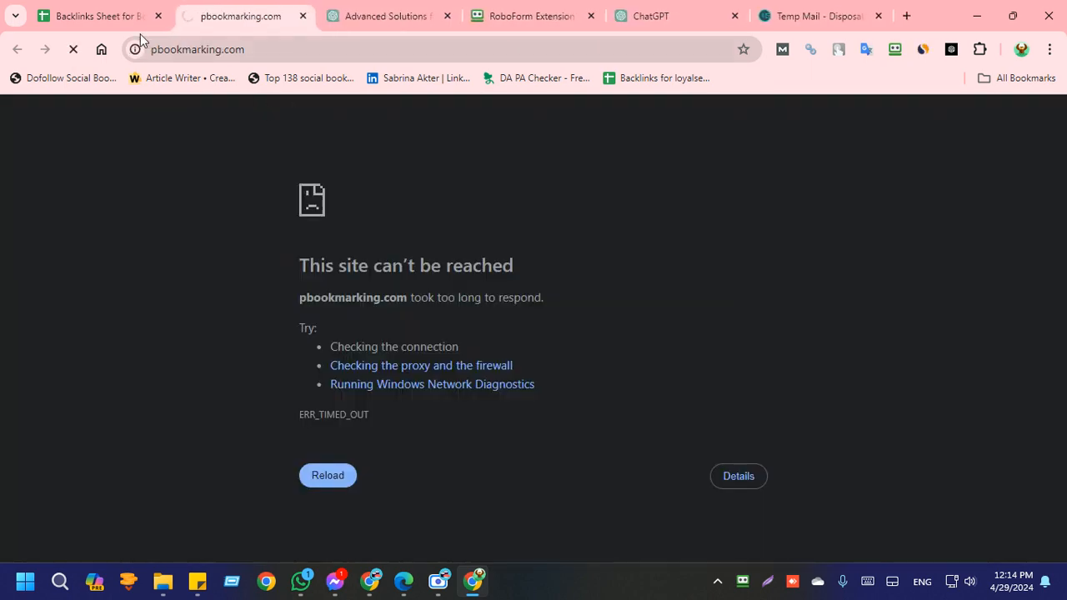
# Step: Return to the backlinks sheet and copy the expertbookmarking.com link from the list of bookmarking sites
pyautogui.click(85, 17)
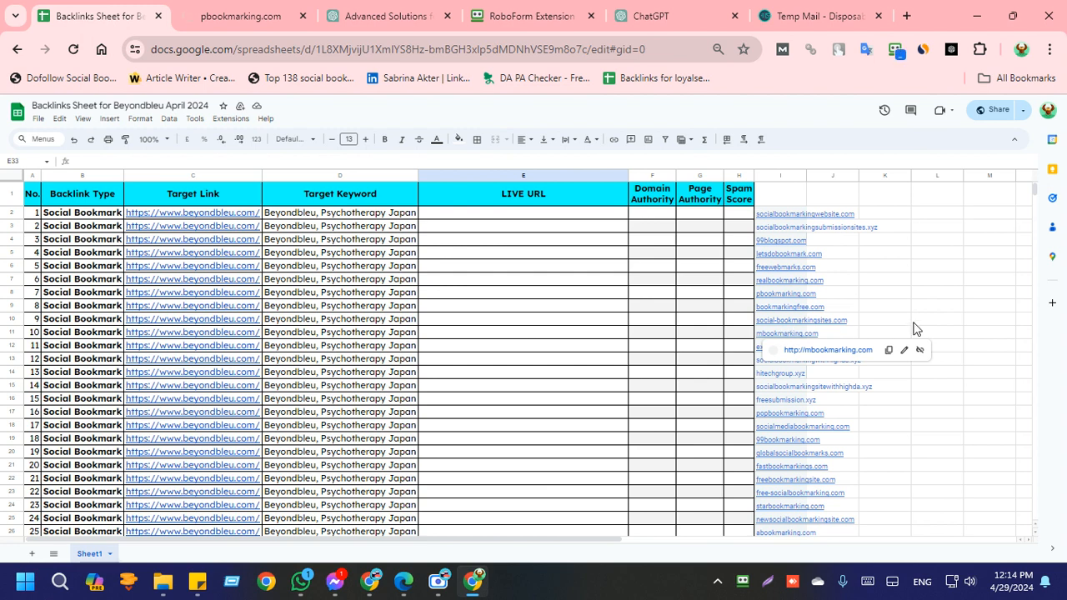
pyautogui.click(782, 404)
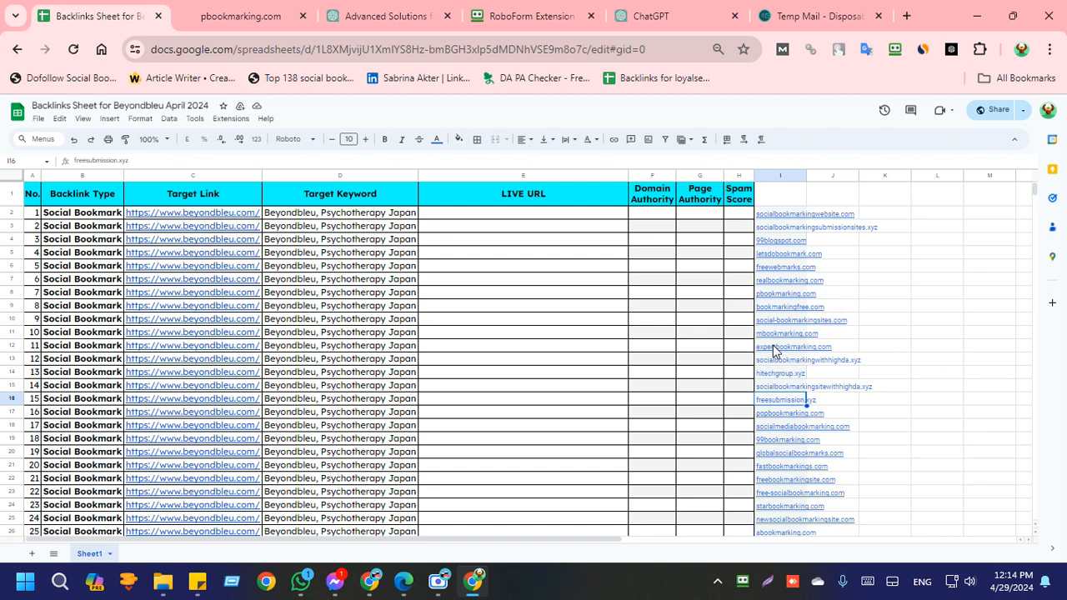
pyautogui.click(773, 349)
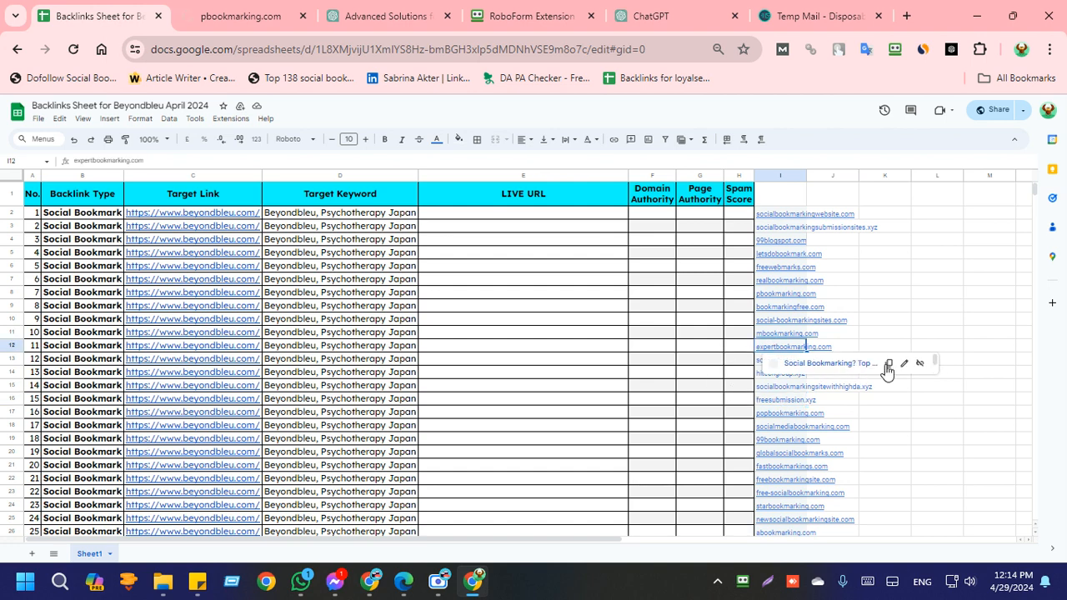
# Step: Reload the pbookmarking.com page and minimize the Edge window with the Google Meet call
pyautogui.click(271, 13)
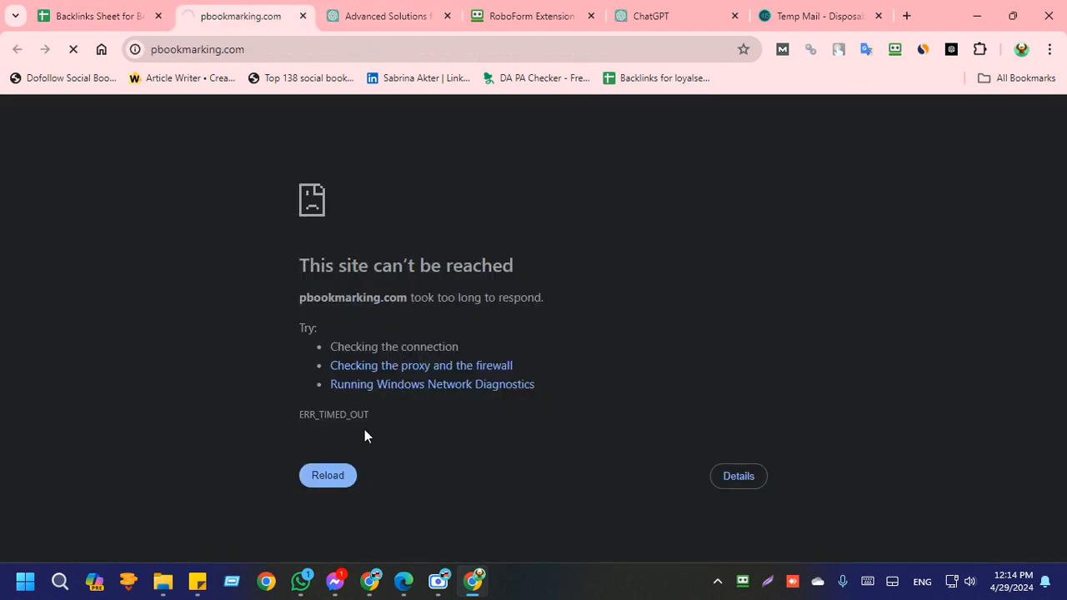
pyautogui.click(334, 476)
pyautogui.click(289, 487)
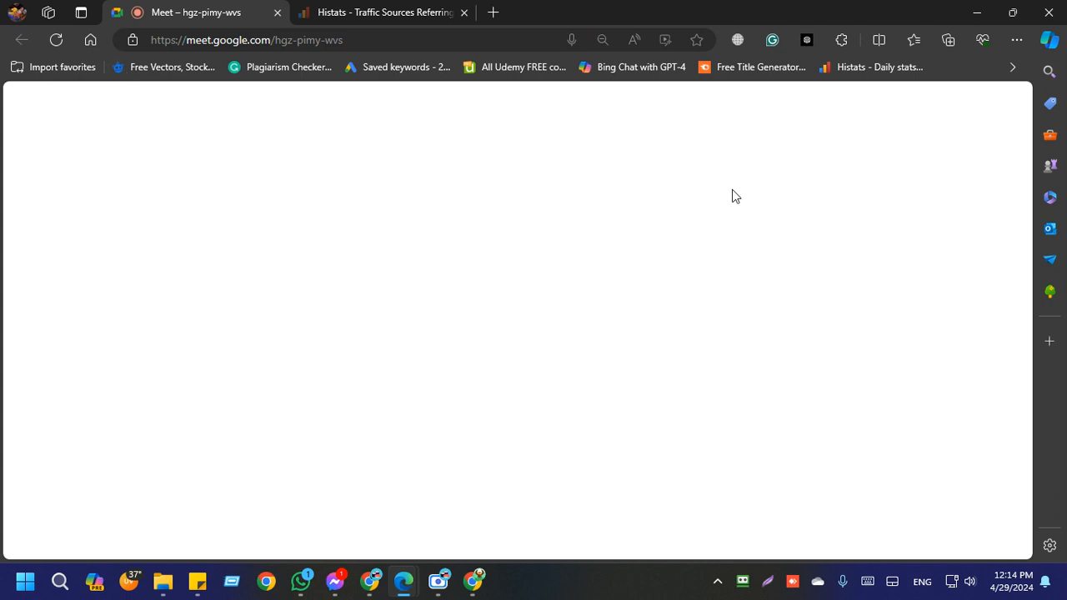
pyautogui.click(973, 10)
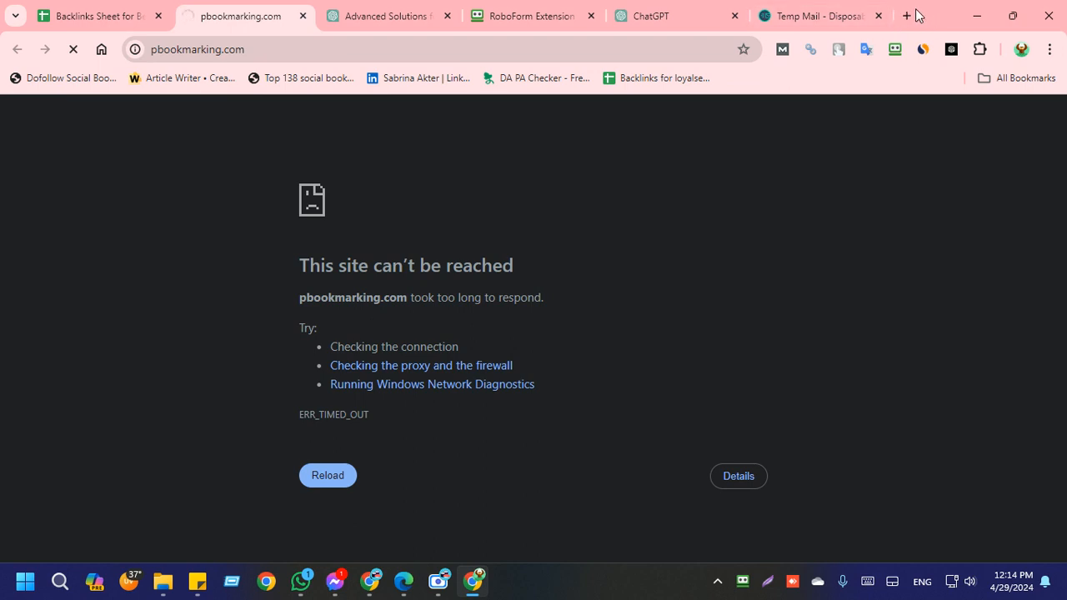
pyautogui.hotkey('ctrl', 't')
pyautogui.write('http://expertbookmarking.com')
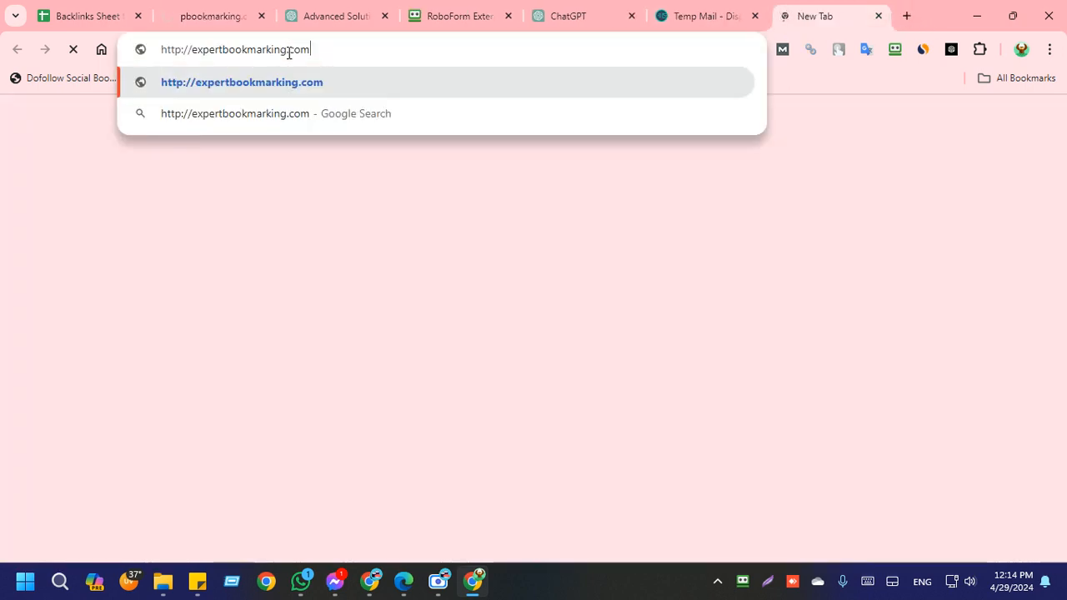
pyautogui.press('Return')
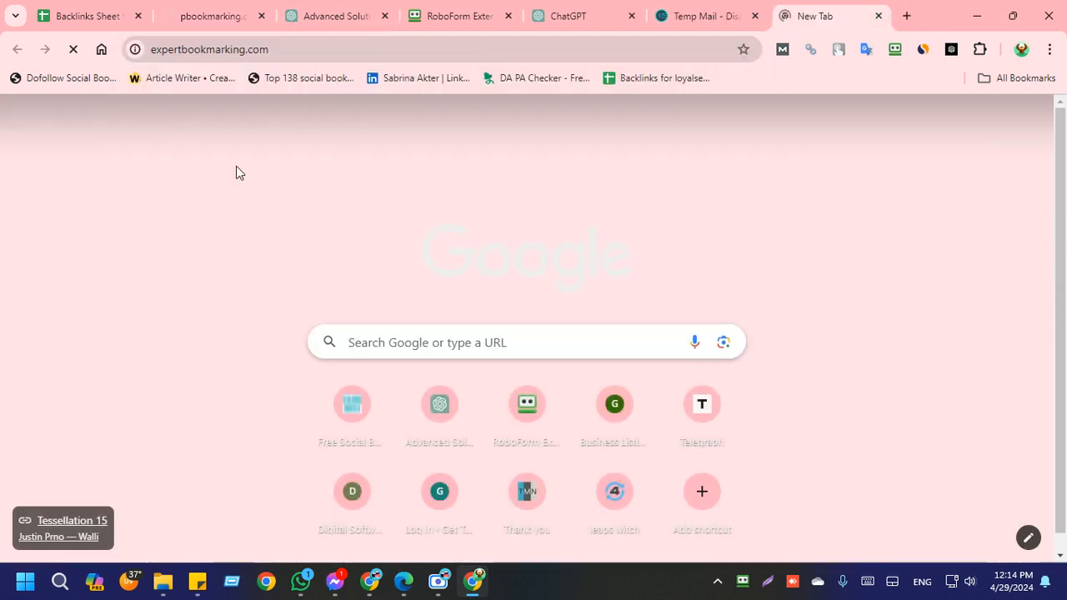
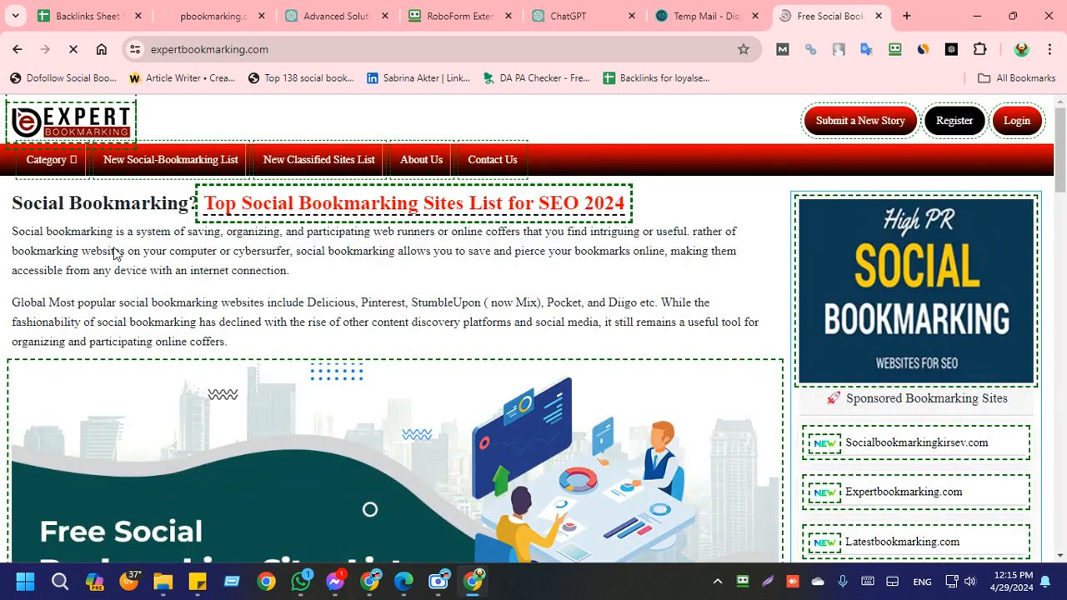
# Step: Check whether pbookmarking.com has loaded, and look over the expertbookmarking.com home page and its posted stories
pyautogui.click(235, 7)
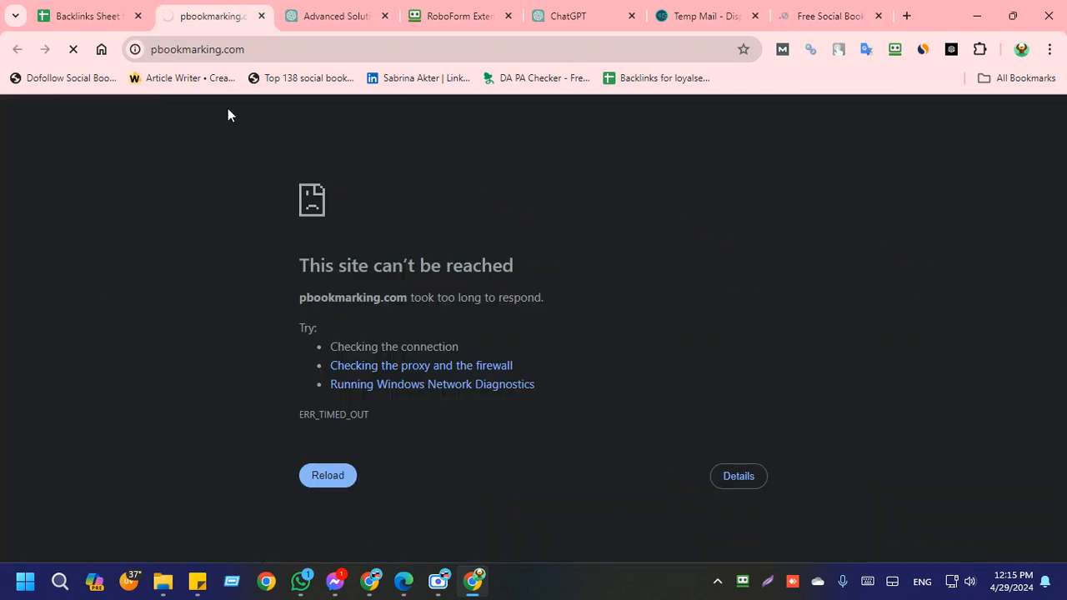
pyautogui.click(303, 48)
pyautogui.click(800, 13)
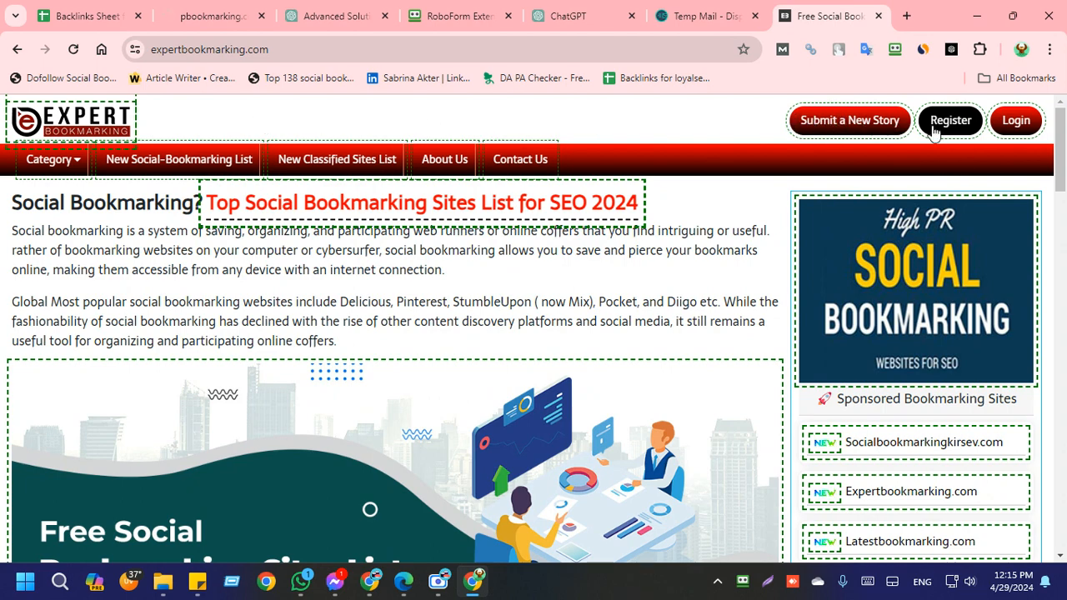
pyautogui.scroll(-15, 434, 379)
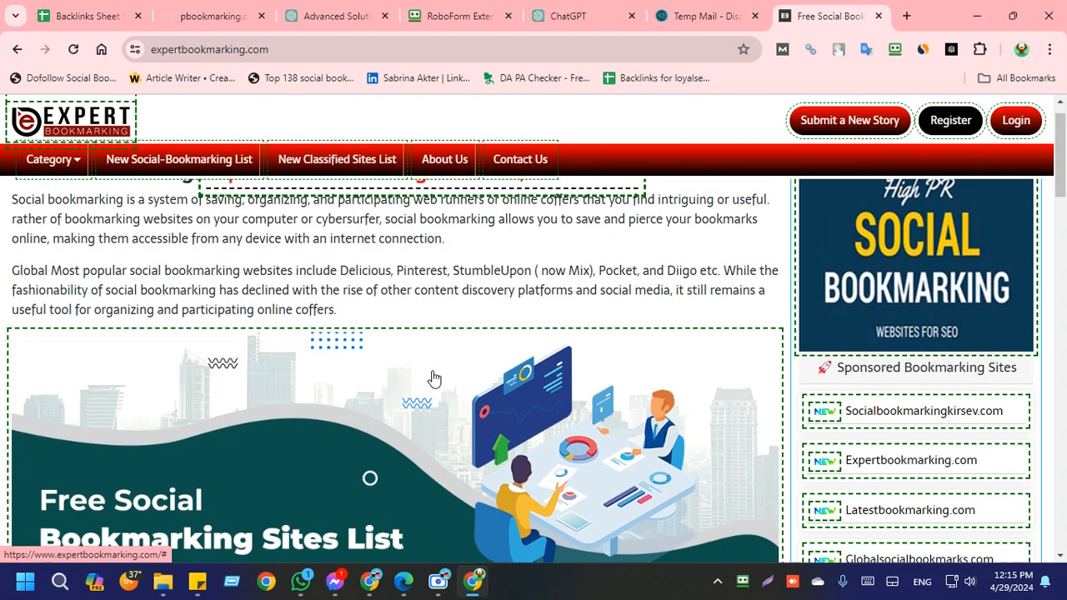
pyautogui.scroll(15, 433, 375)
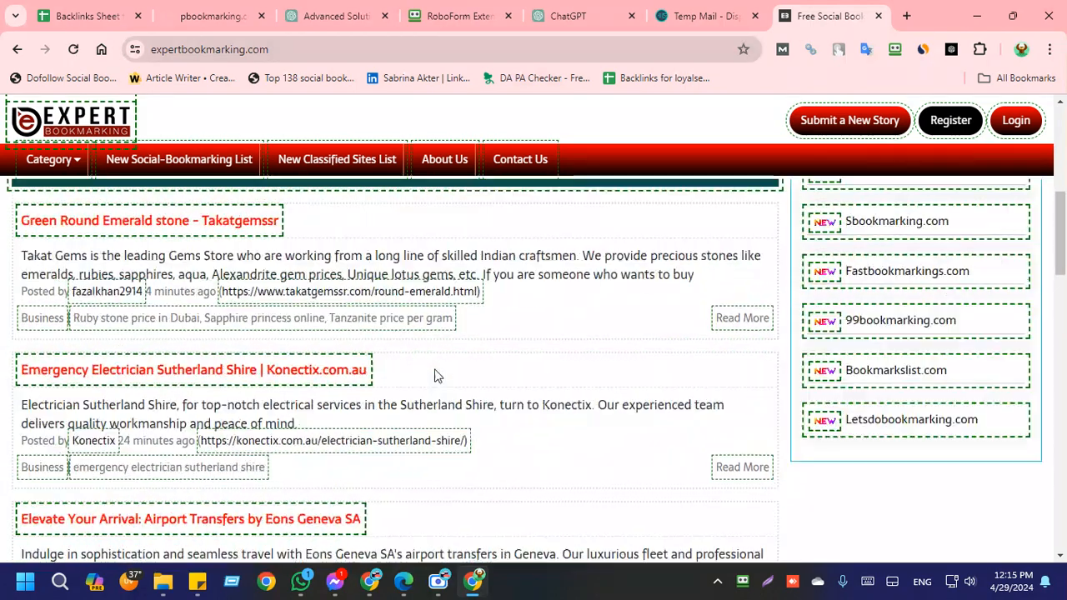
# Step: Try to load pbookmarking.com again from its address, and close the page
pyautogui.click(213, 16)
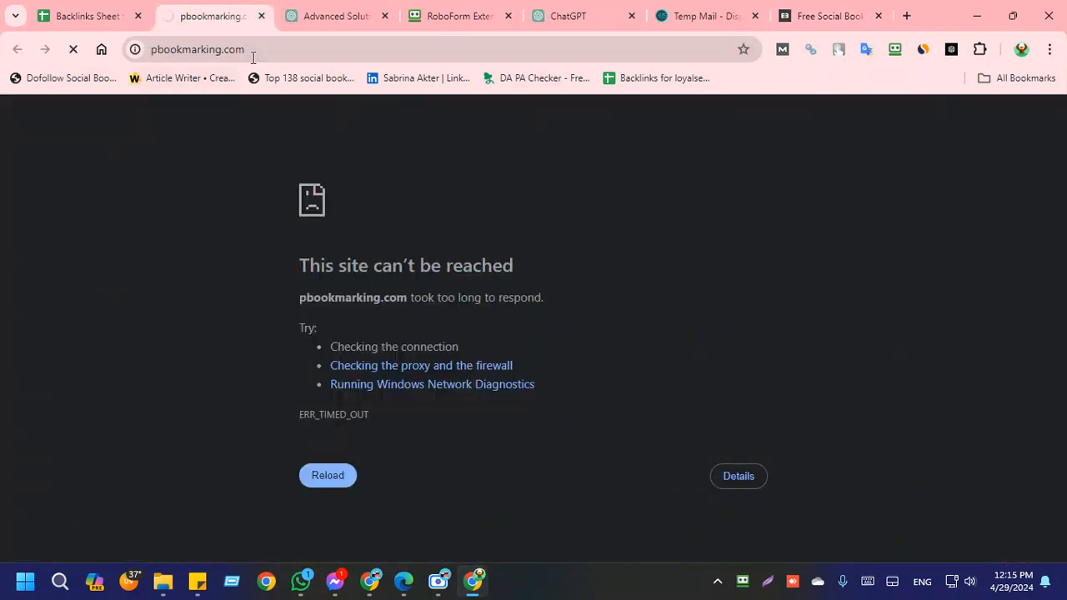
pyautogui.click(255, 51)
pyautogui.press('Return')
pyautogui.click(256, 52)
pyautogui.press('Return')
pyautogui.click(262, 16)
# Step: Return to the backlinks sheet and open the pbookmarking.com link from the list of bookmarking sites
pyautogui.click(84, 13)
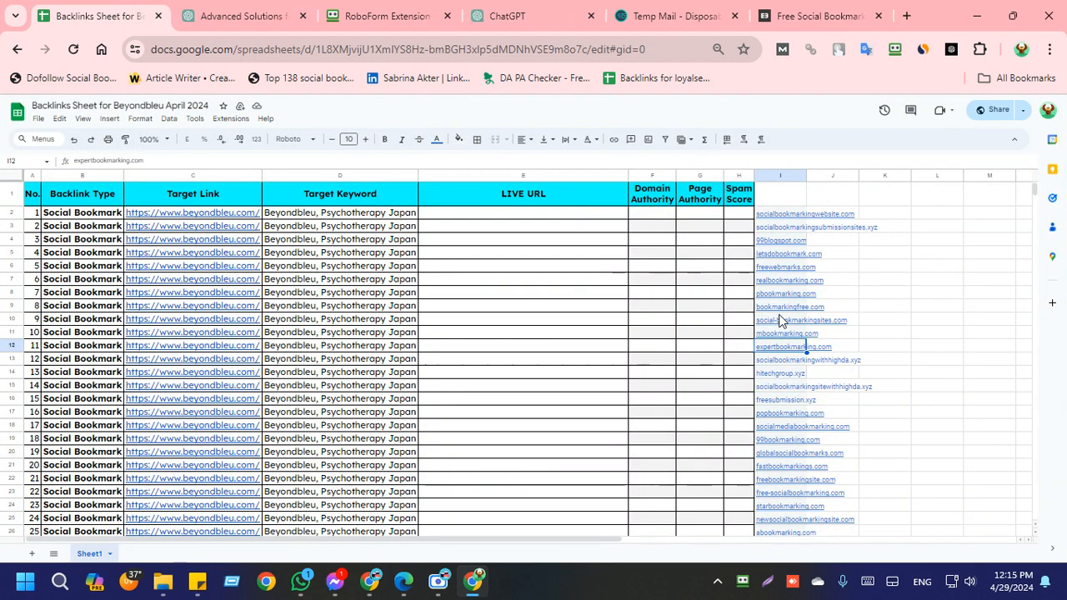
pyautogui.click(785, 297)
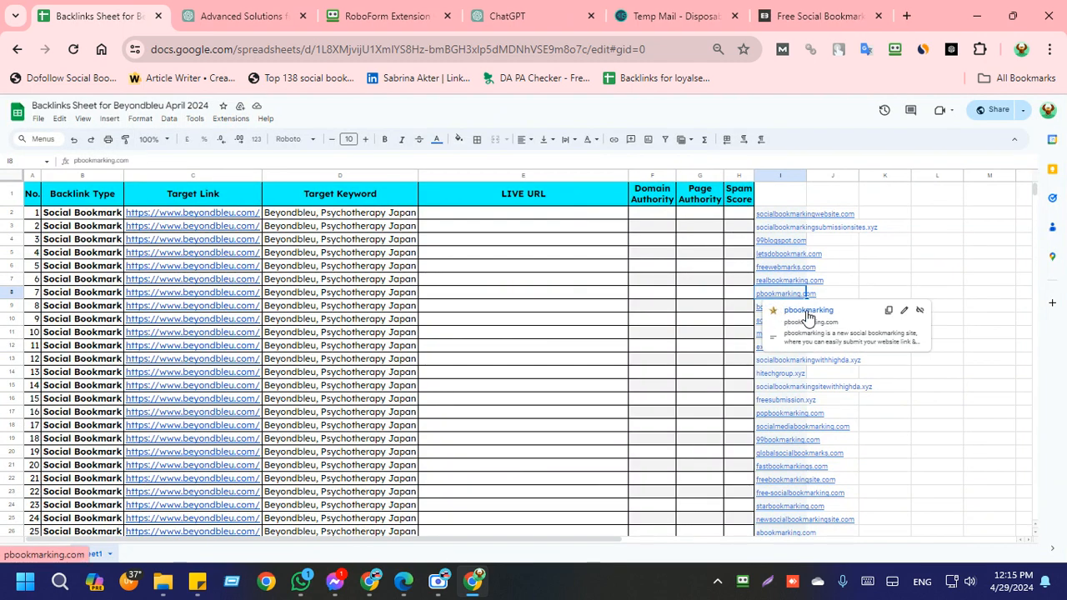
pyautogui.click(807, 310)
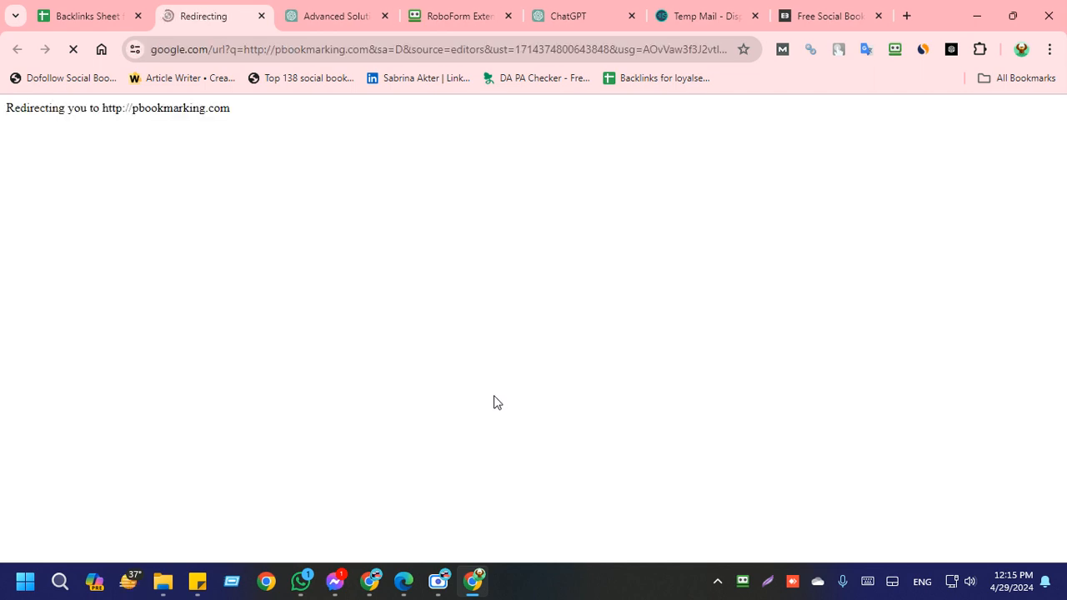
pyautogui.click(442, 579)
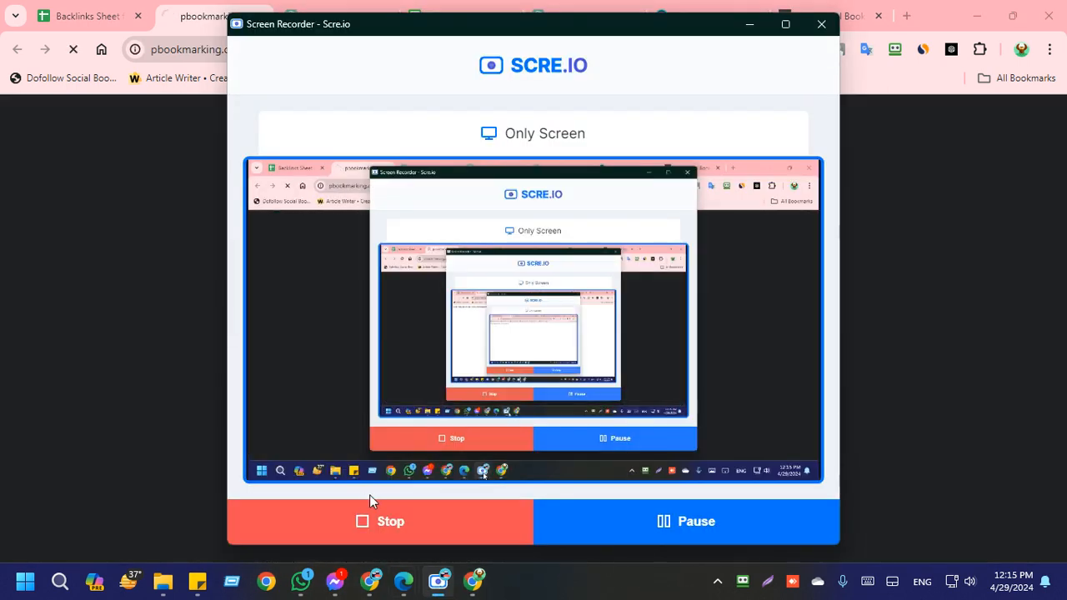
pyautogui.click(113, 281)
pyautogui.click(303, 43)
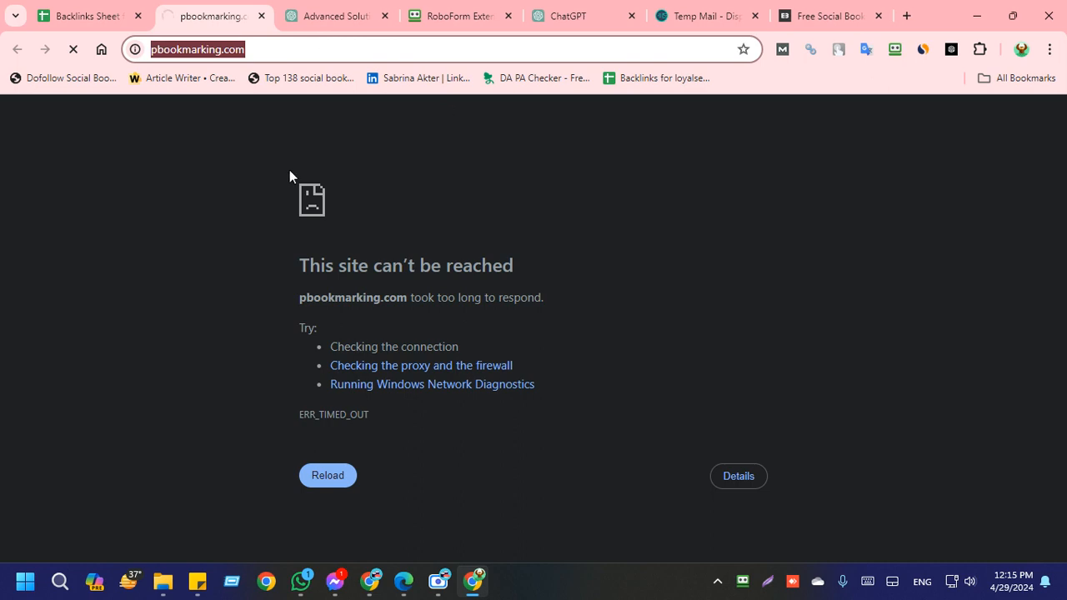
pyautogui.click(289, 170)
pyautogui.click(295, 51)
pyautogui.click(224, 152)
pyautogui.click(286, 52)
pyautogui.click(197, 216)
pyautogui.click(286, 49)
pyautogui.click(171, 166)
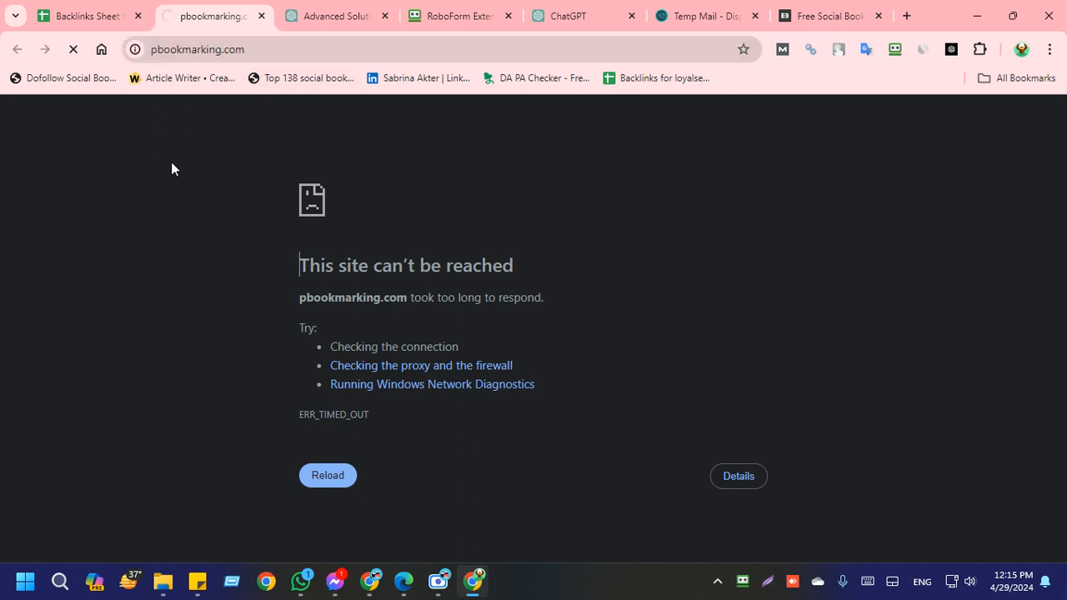
pyautogui.click(272, 43)
pyautogui.click(325, 204)
# Step: Switch back to expertbookmarking.com and open its account registration form
pyautogui.click(824, 17)
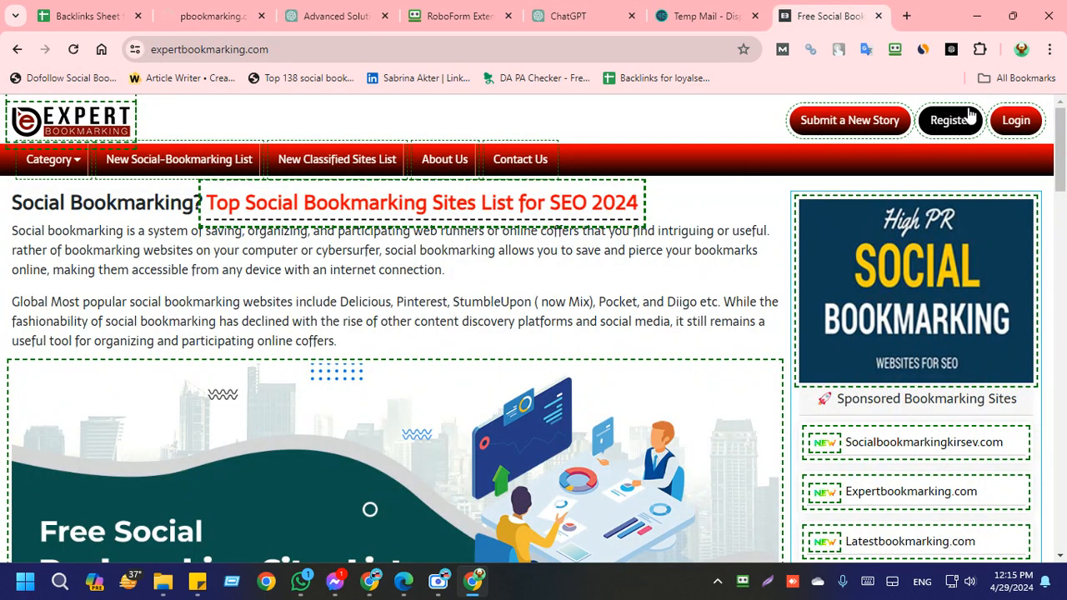
pyautogui.click(385, 168)
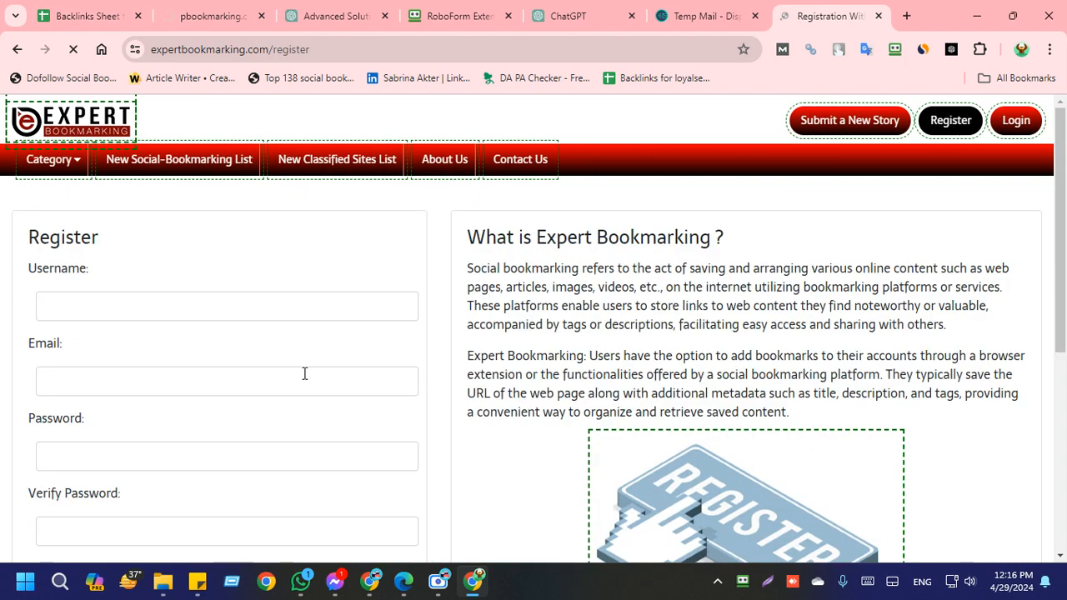
pyautogui.scroll(-3, 42, 351)
pyautogui.scroll(3, 42, 367)
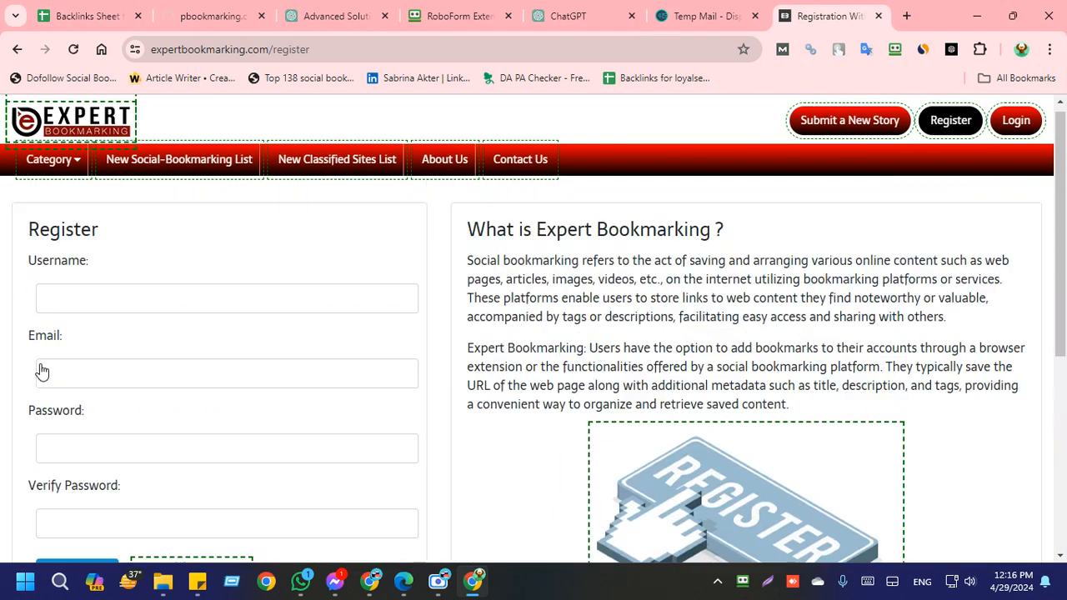
# Step: Enter beyondbleu as the username and the temporary e-mail address from Temp Mail in the registration form
pyautogui.click(155, 305)
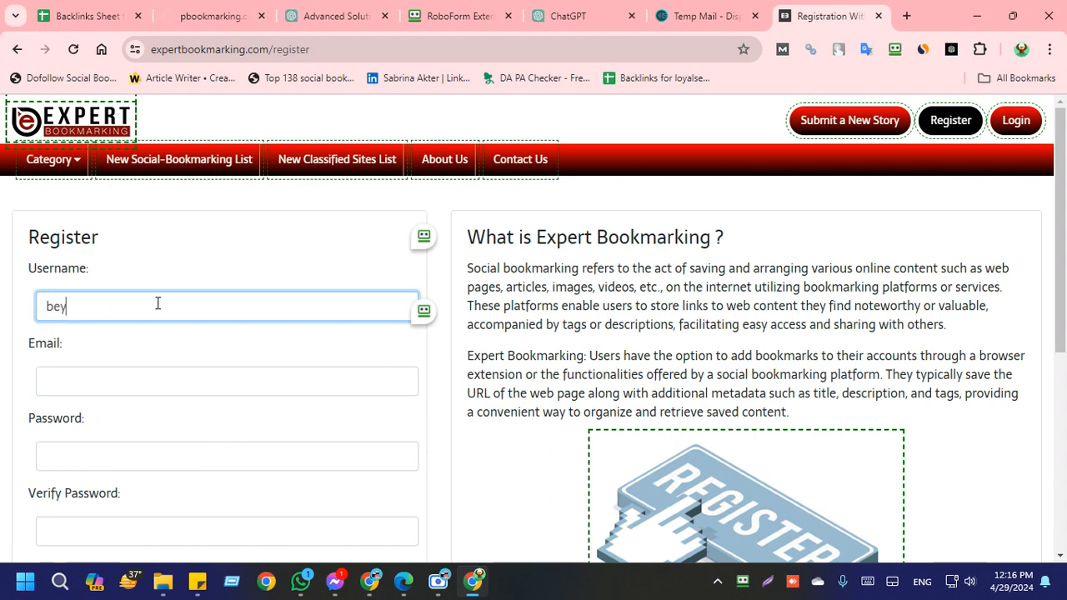
pyautogui.write('beyondbleu')
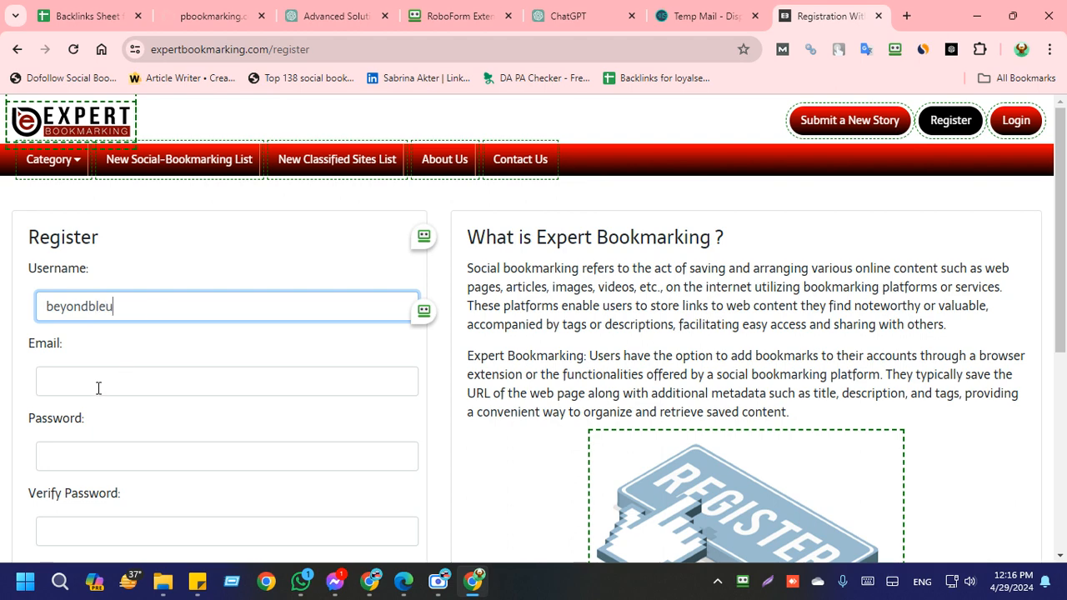
pyautogui.click(698, 16)
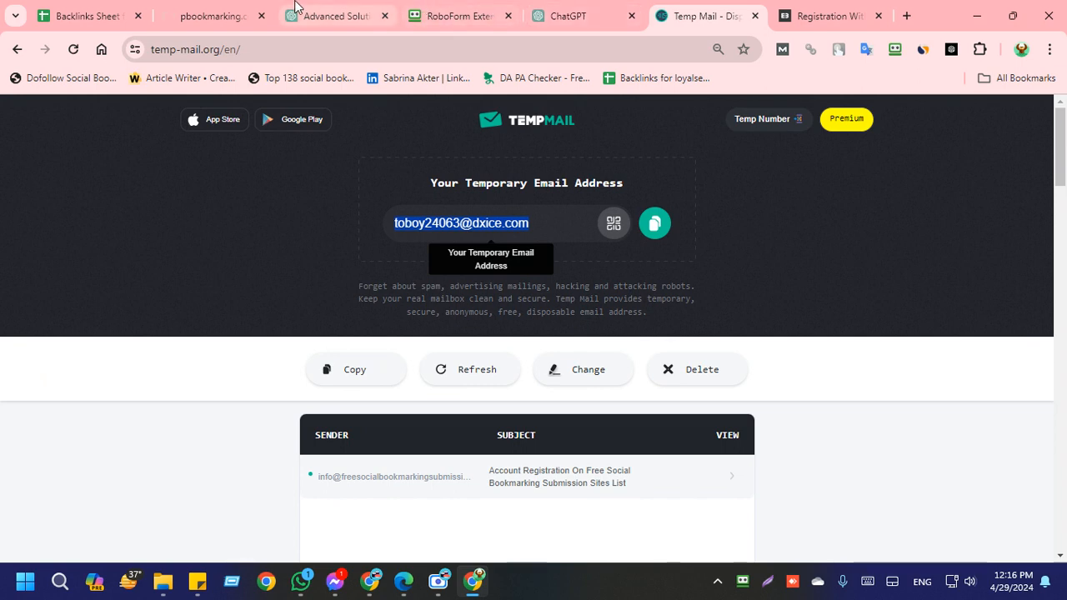
pyautogui.click(800, 10)
pyautogui.hotkey('ctrl', 'v')
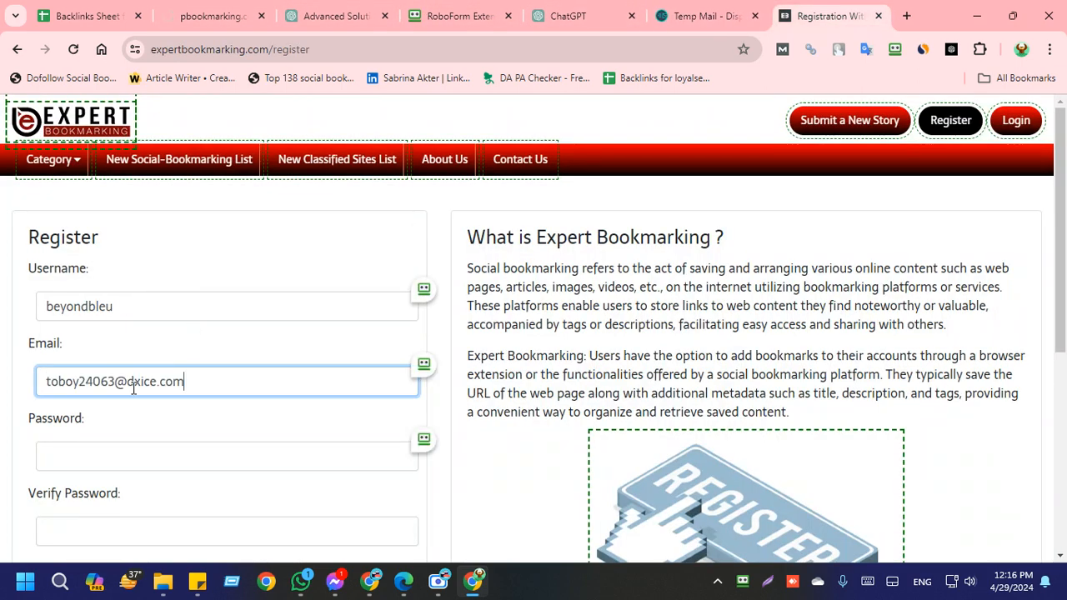
# Step: Fill the Password and Verify Password fields with the password saved in the sticky note, and create the user account
pyautogui.click(122, 457)
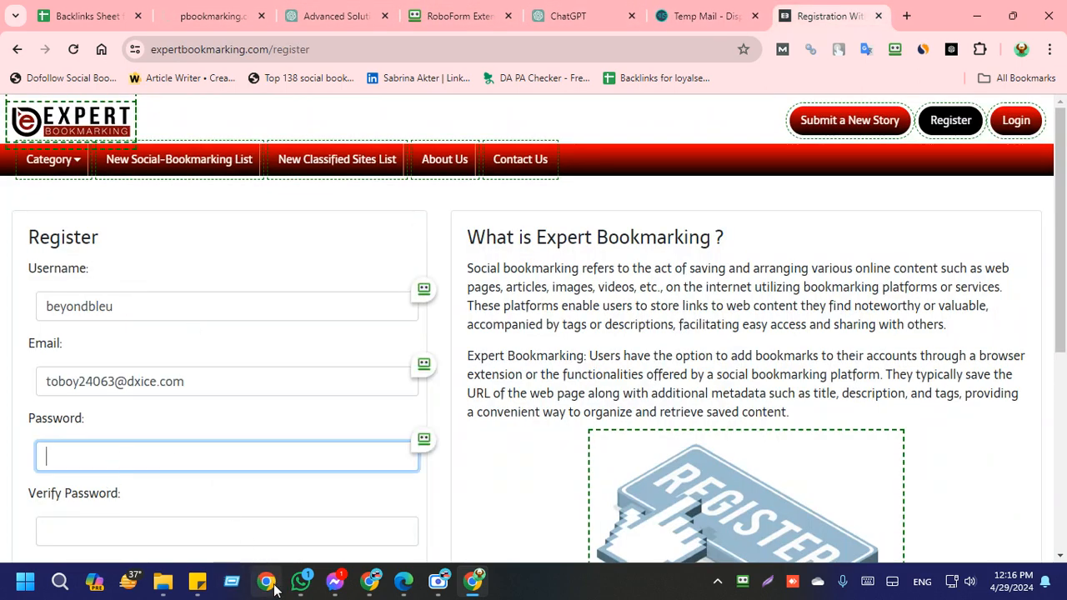
pyautogui.moveTo(198, 581)
pyautogui.click(191, 501)
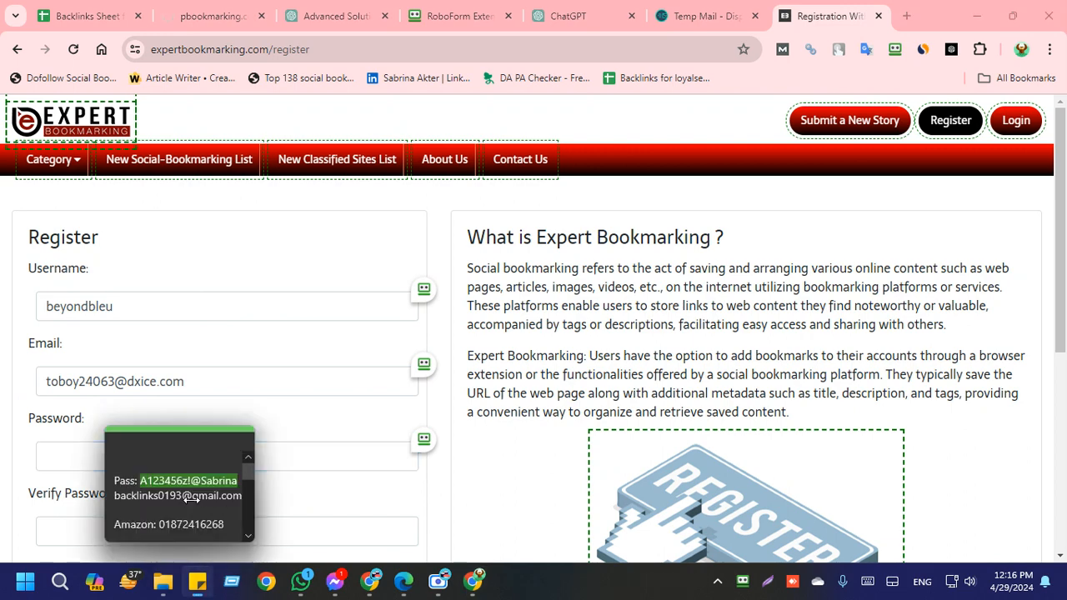
pyautogui.click(62, 452)
pyautogui.hotkey('ctrl', 'v')
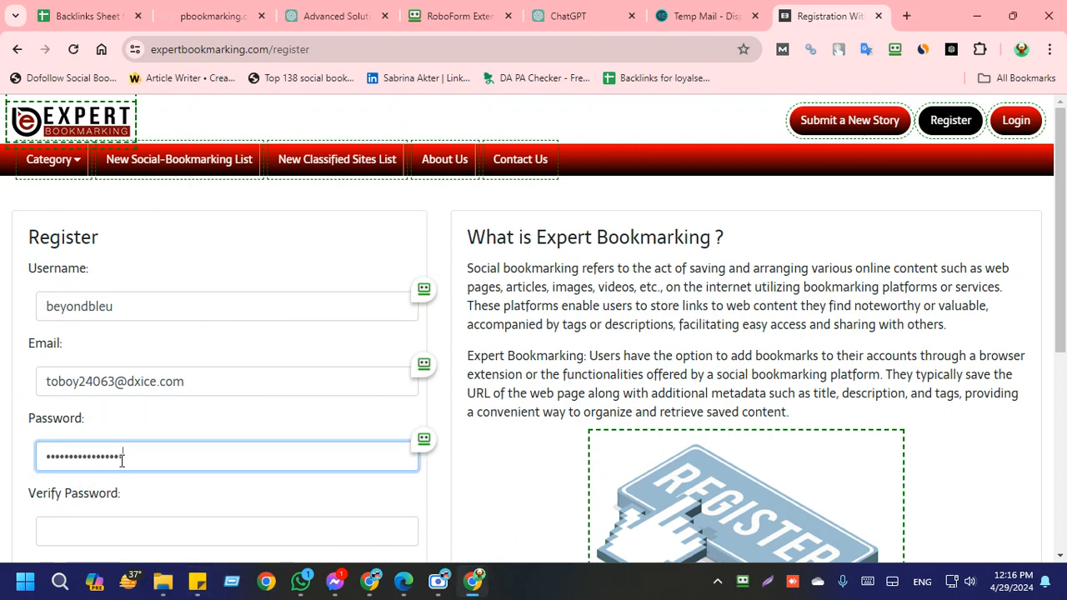
pyautogui.click(72, 521)
pyautogui.hotkey('ctrl', 'v')
pyautogui.scroll(-4, 73, 511)
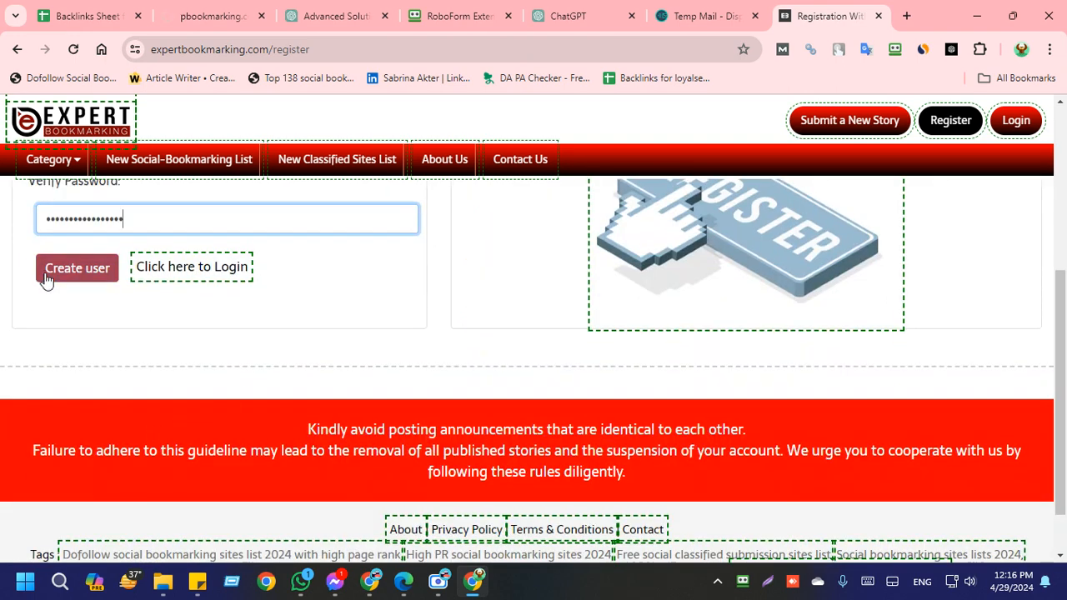
pyautogui.click(90, 272)
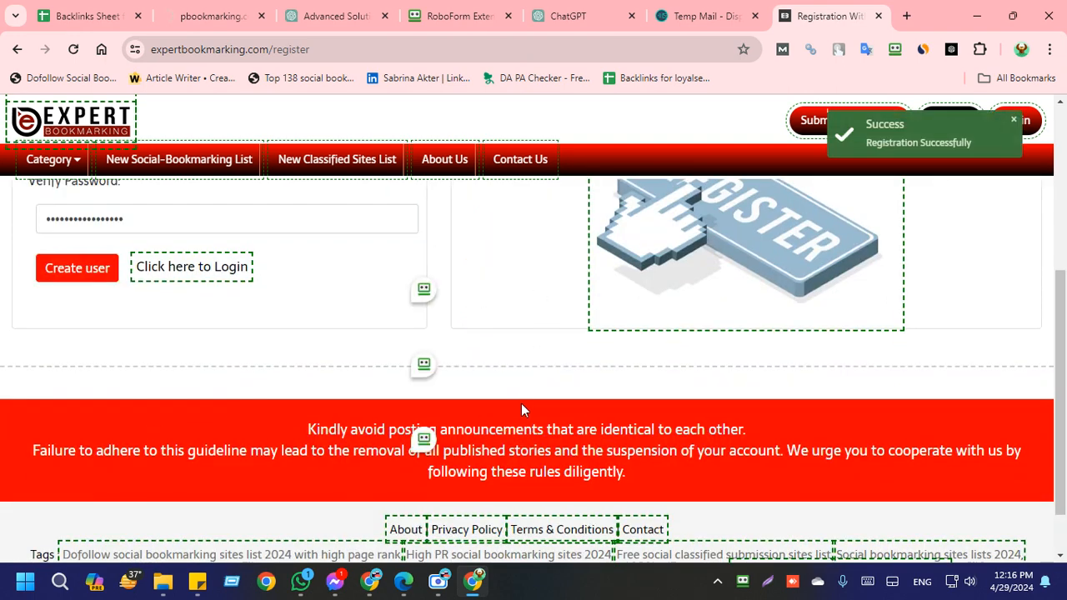
pyautogui.scroll(3, 521, 409)
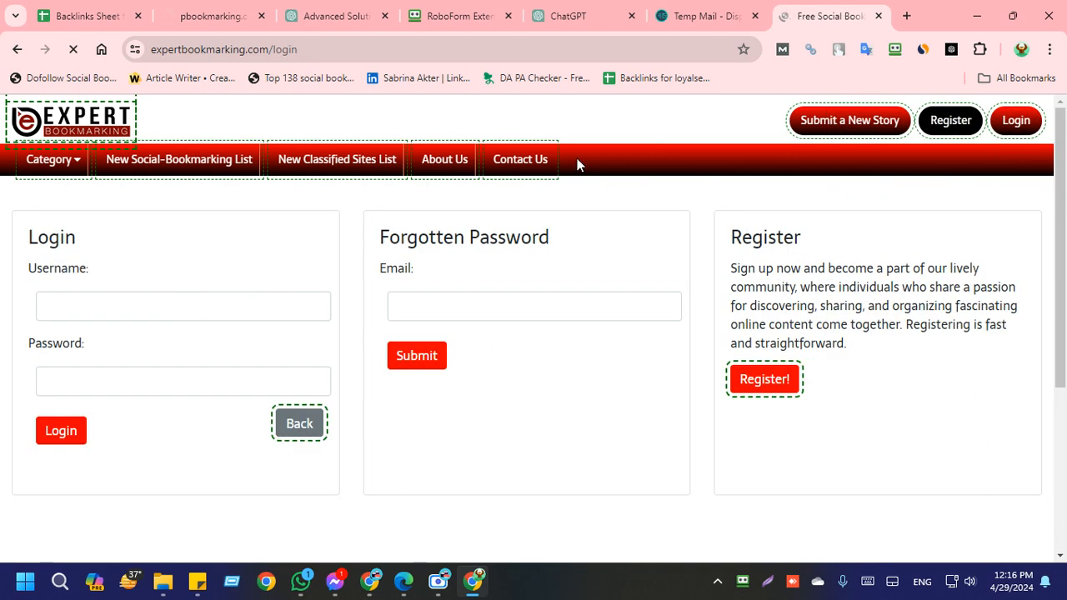
# Step: Fill in the login form with the username beyondbleu and the account password
pyautogui.click(179, 307)
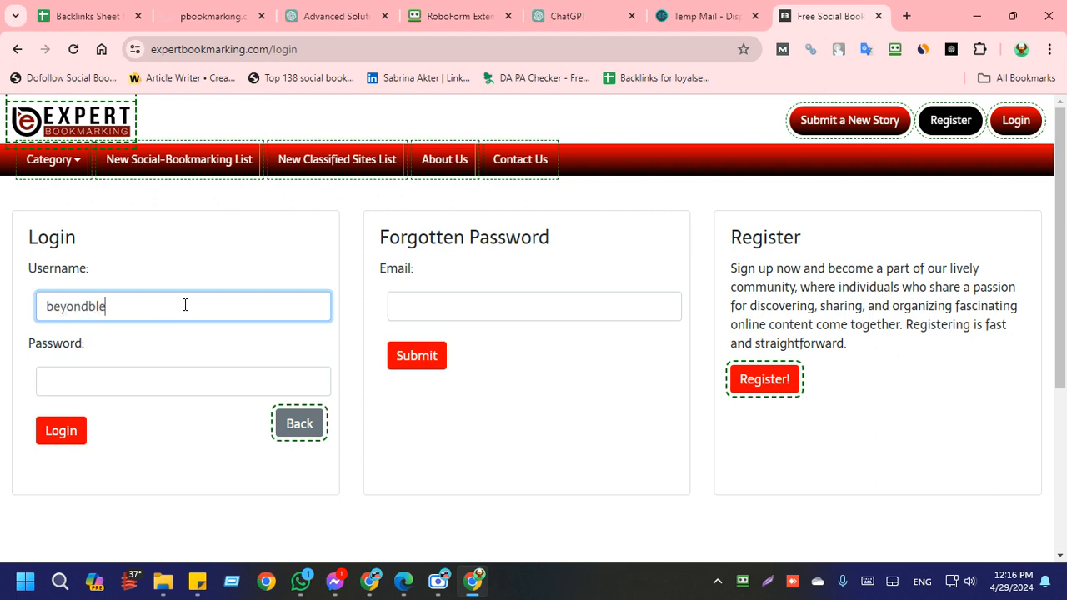
pyautogui.click(125, 379)
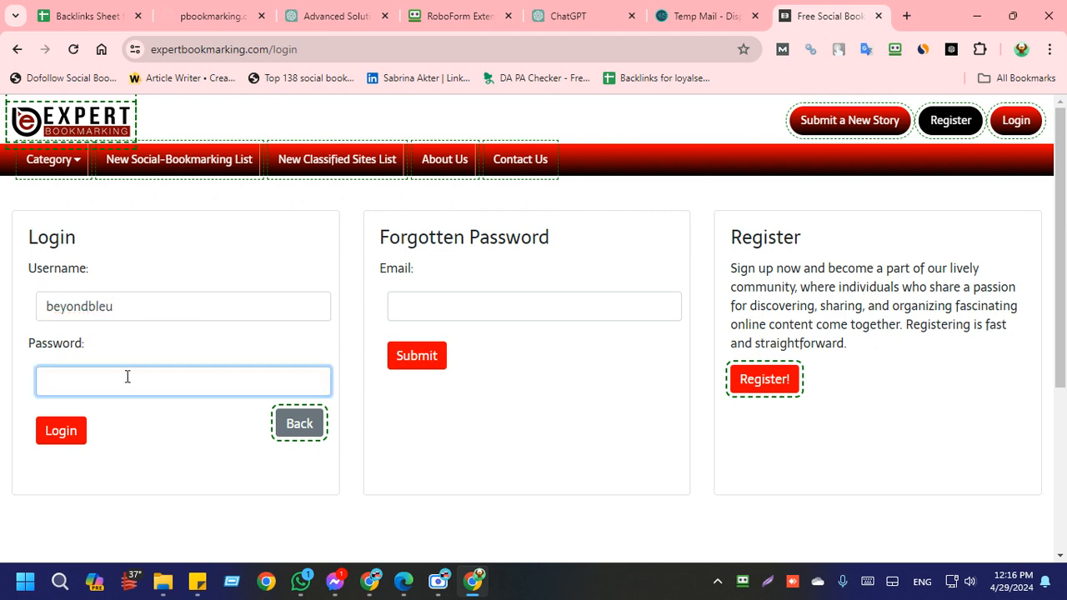
pyautogui.hotkey('ctrl', 'v')
# Step: Enter the temporary e-mail address in the Forgotten Password form without duplicating it, and log in to the beyondbleu account
pyautogui.click(471, 312)
pyautogui.press('super+v')
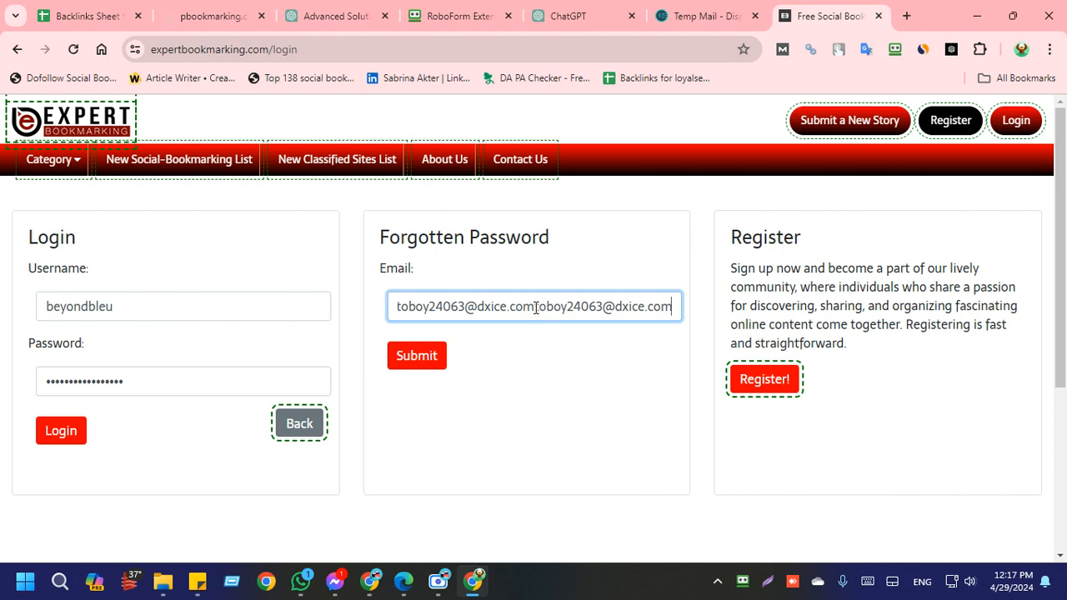
pyautogui.moveTo(536, 308); pyautogui.dragTo(702, 330)
pyautogui.hotkey('ctrl', 'v')
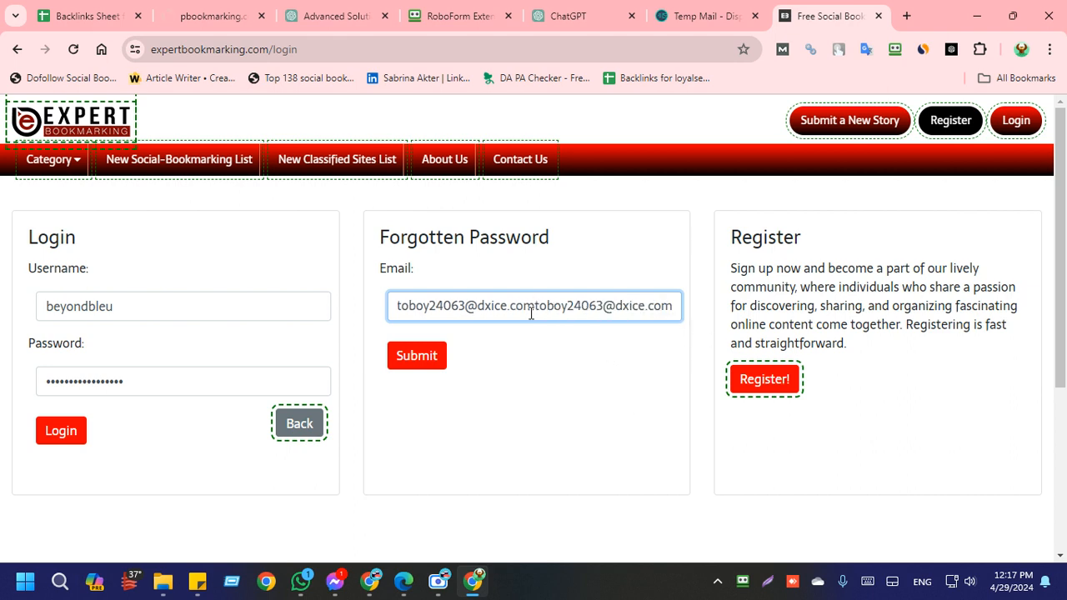
pyautogui.moveTo(538, 311); pyautogui.dragTo(693, 321)
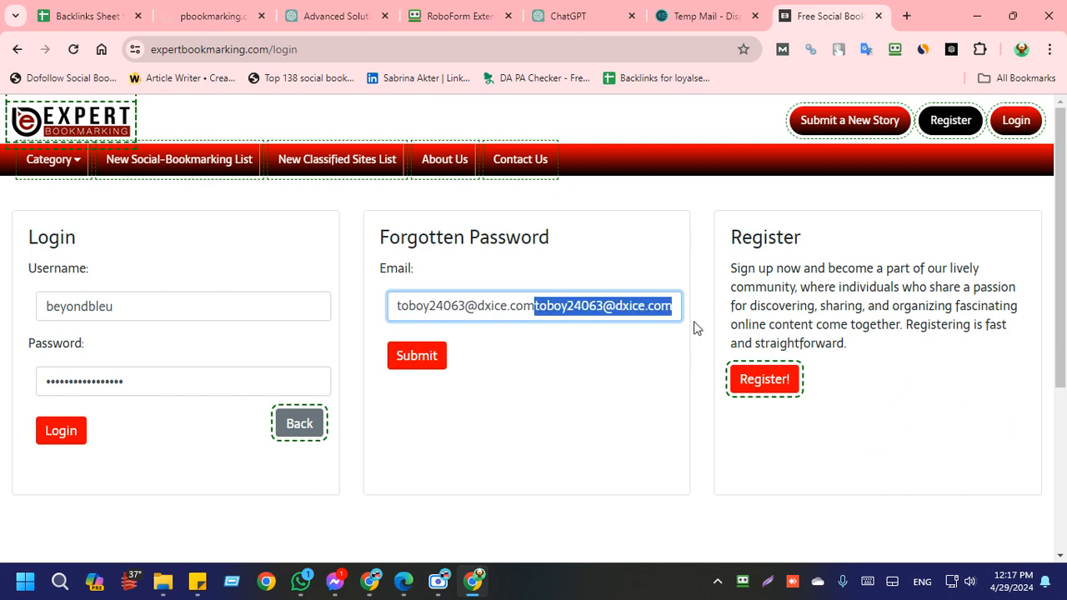
pyautogui.press('BackSpace')
pyautogui.click(631, 391)
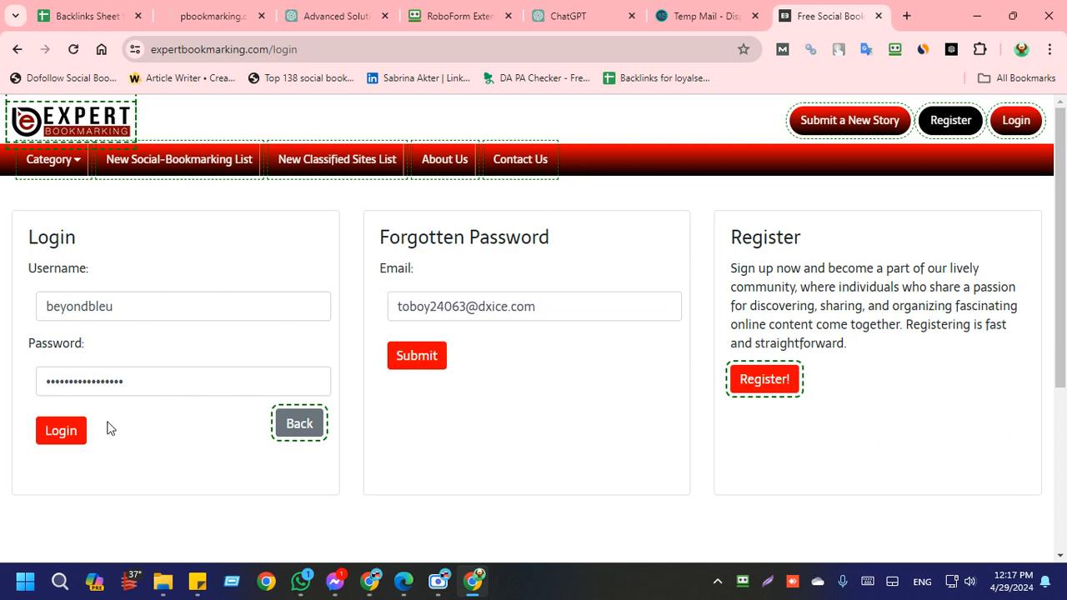
pyautogui.click(63, 435)
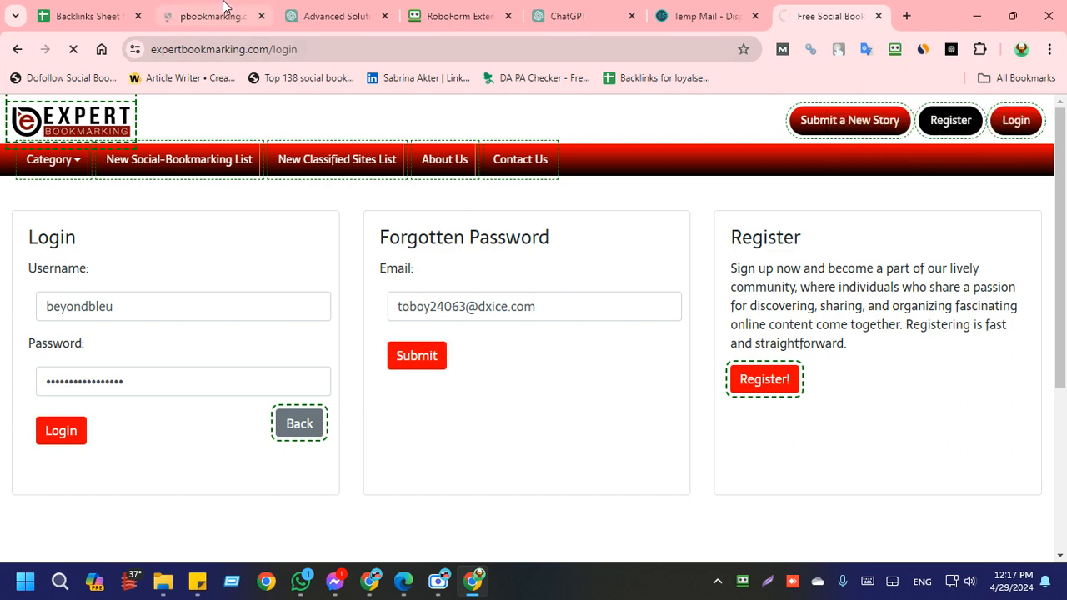
# Step: Check the pbookmarking.com page and reload it
pyautogui.click(213, 16)
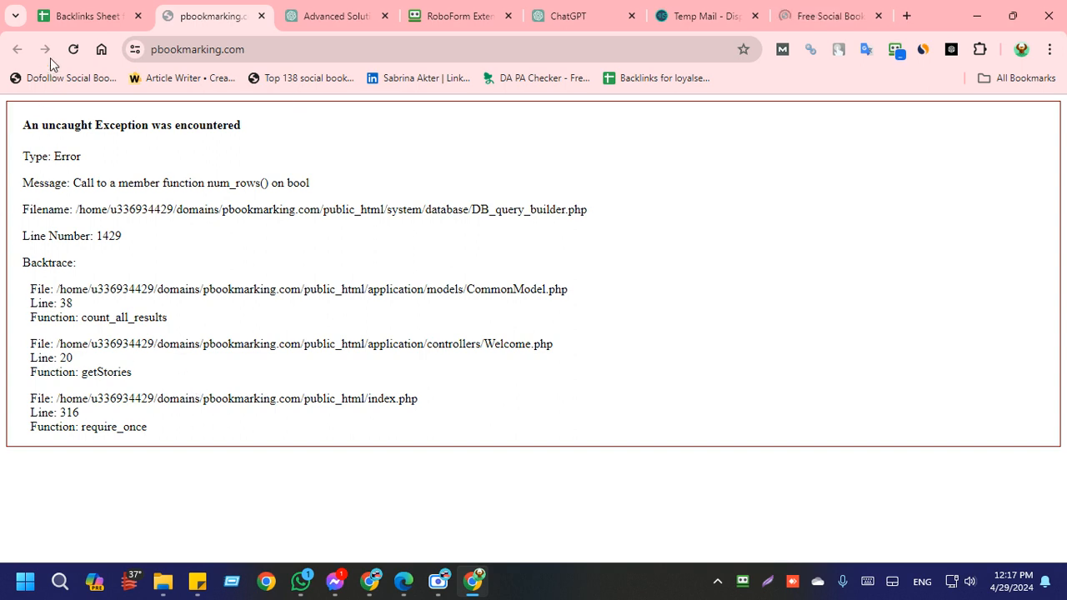
pyautogui.click(73, 50)
pyautogui.click(838, 10)
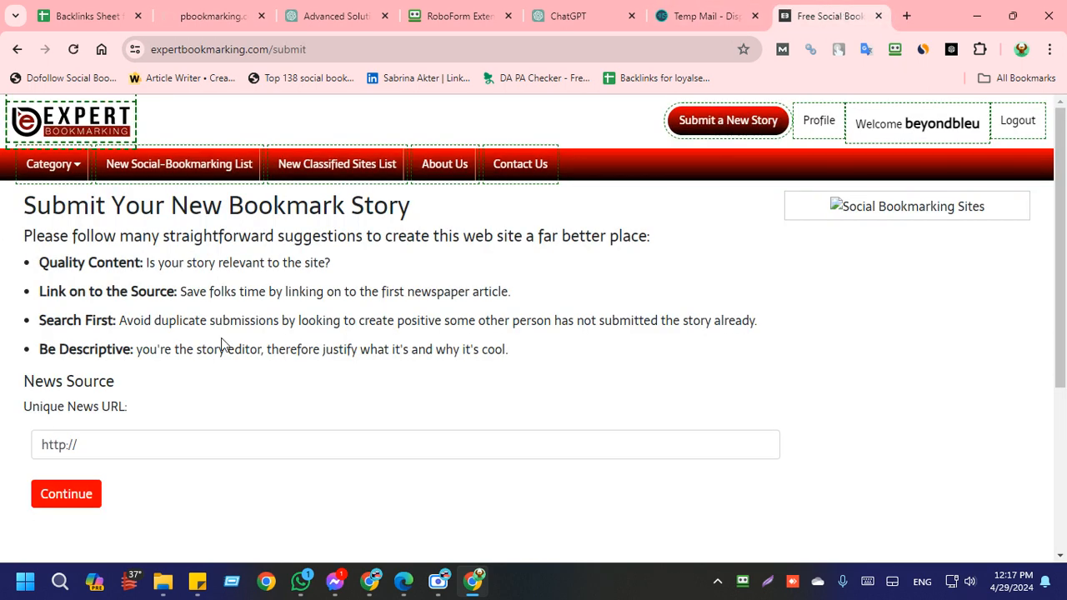
pyautogui.click(86, 446)
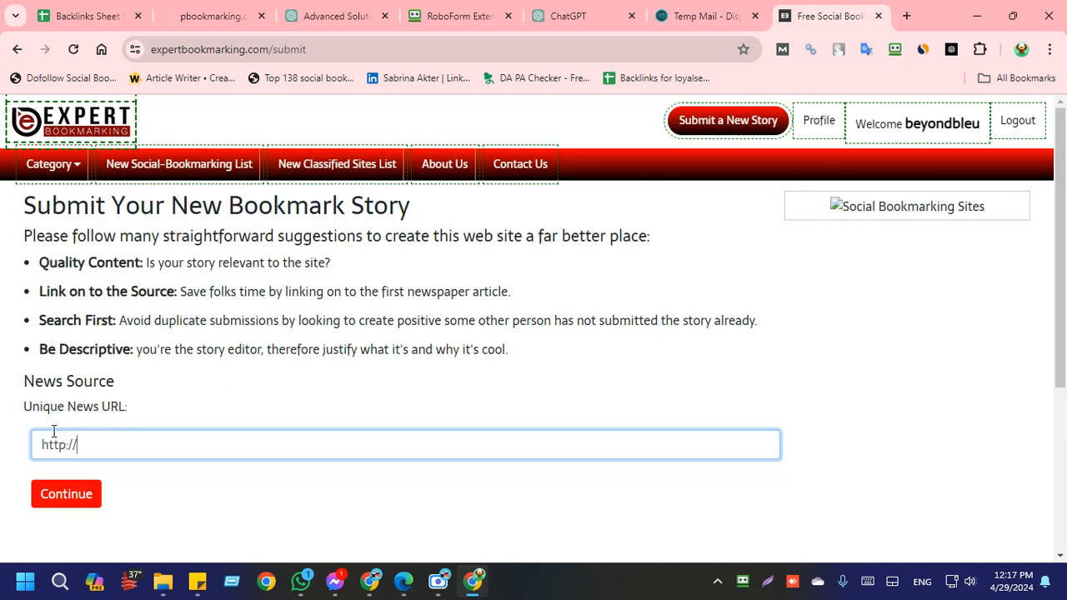
pyautogui.moveTo(84, 445); pyautogui.dragTo(22, 441)
pyautogui.press('super+v')
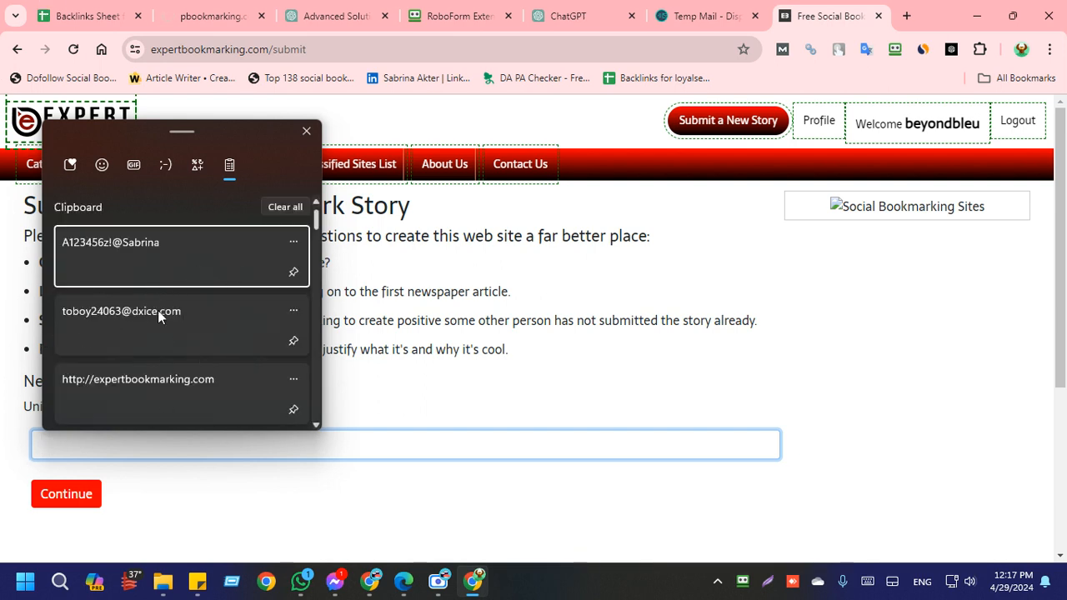
pyautogui.scroll(-8, 157, 310)
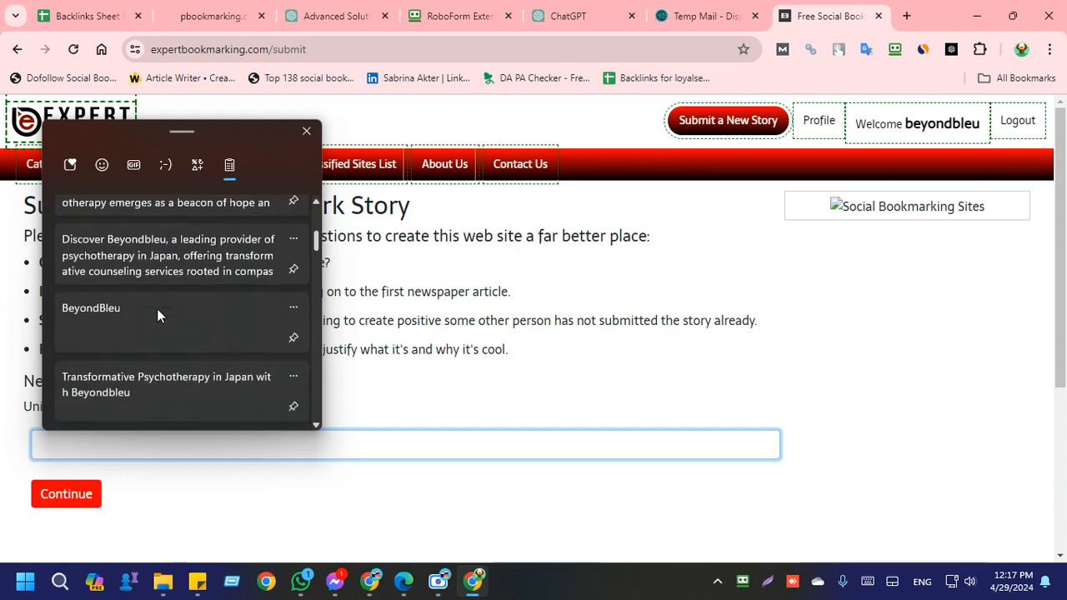
pyautogui.scroll(-4, 157, 309)
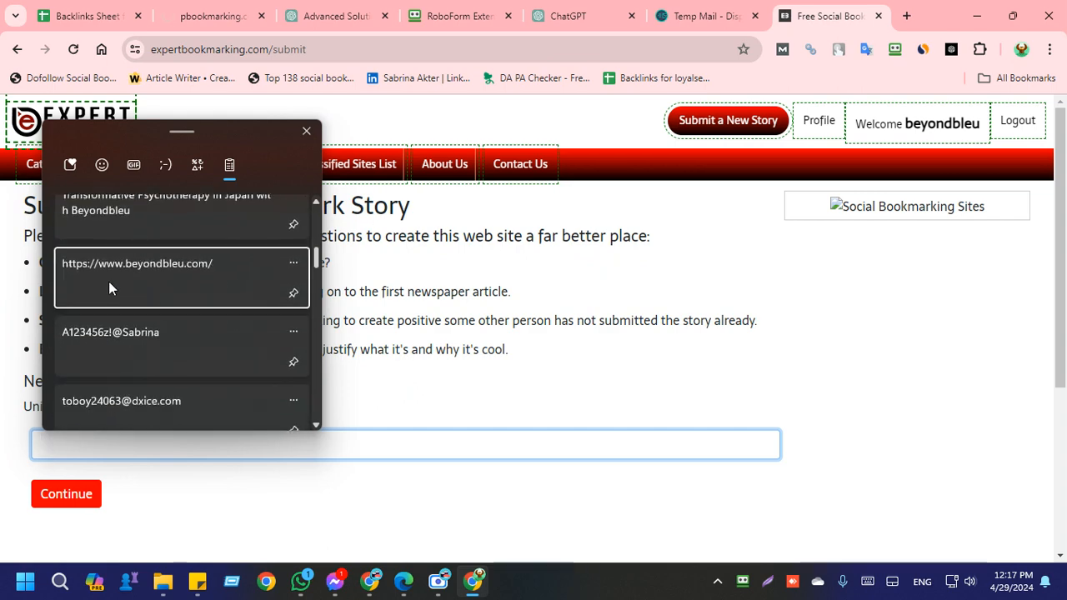
pyautogui.click(108, 281)
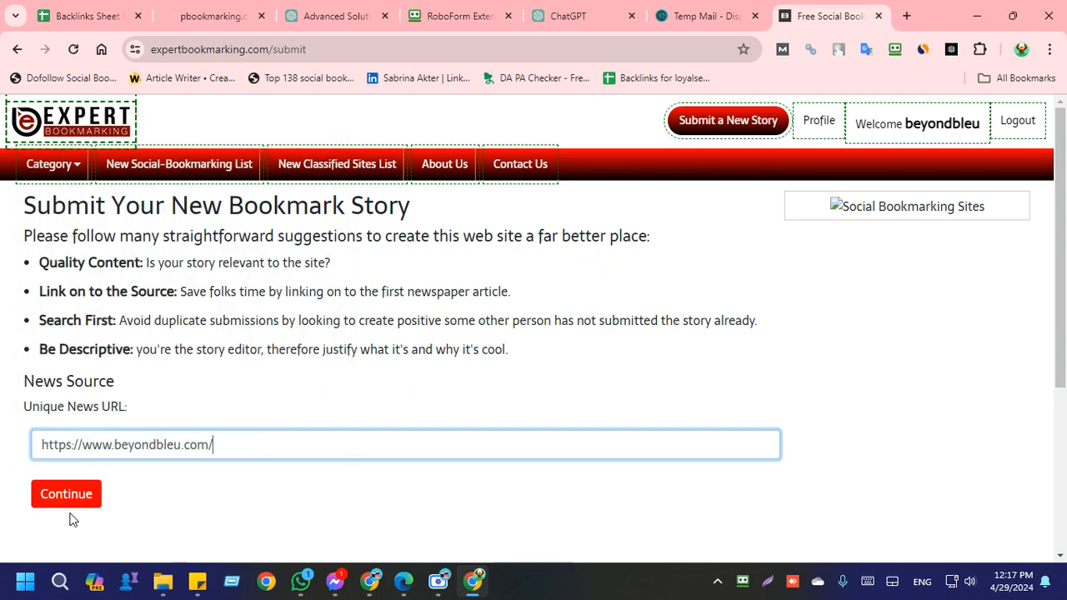
pyautogui.click(72, 504)
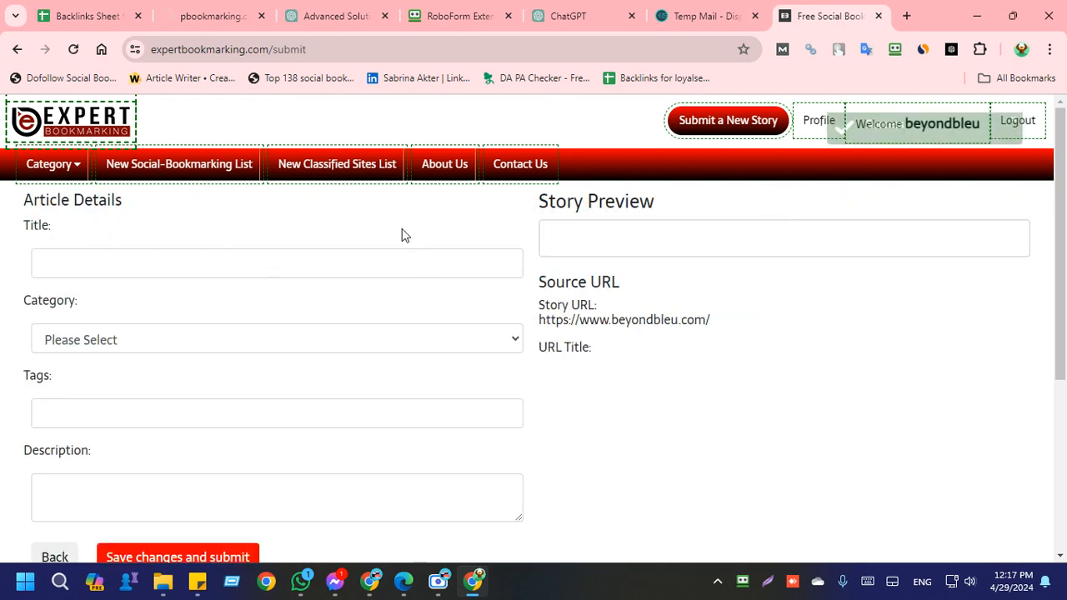
pyautogui.click(120, 264)
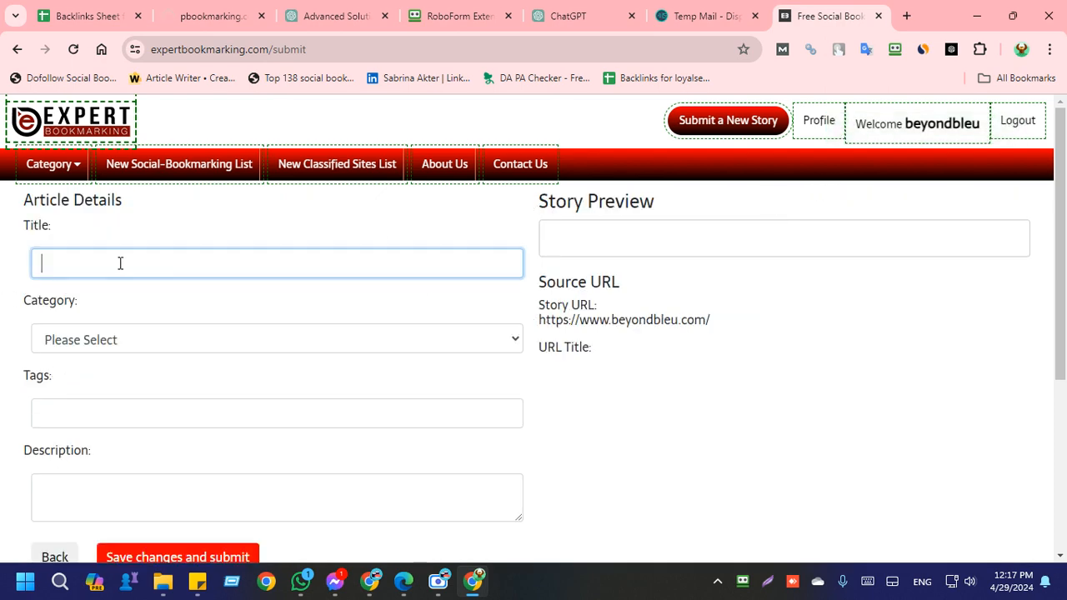
pyautogui.click(139, 346)
pyautogui.click(79, 414)
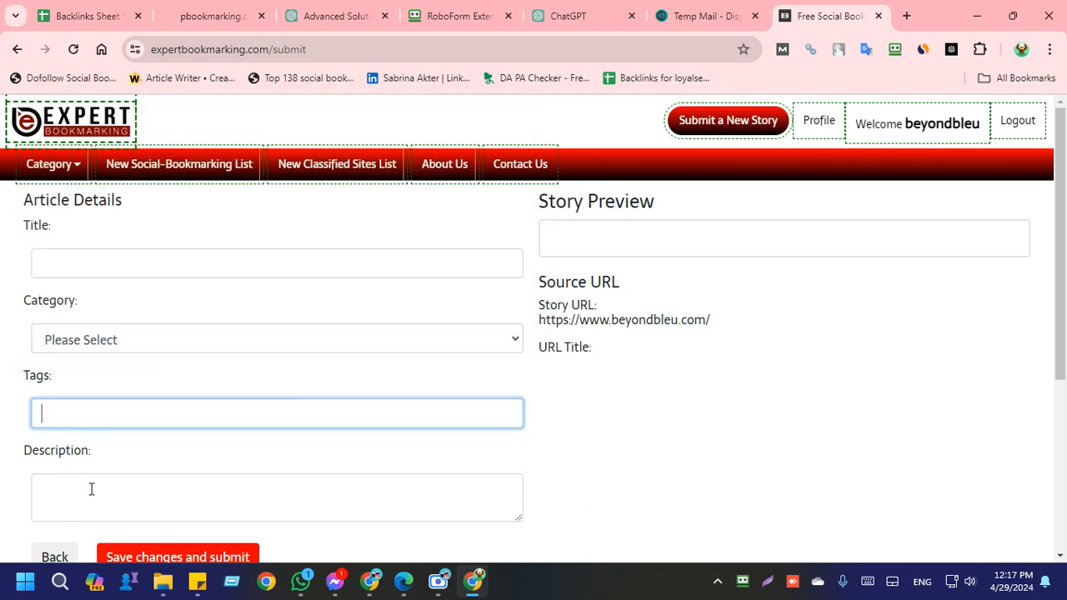
pyautogui.click(68, 499)
pyautogui.click(167, 262)
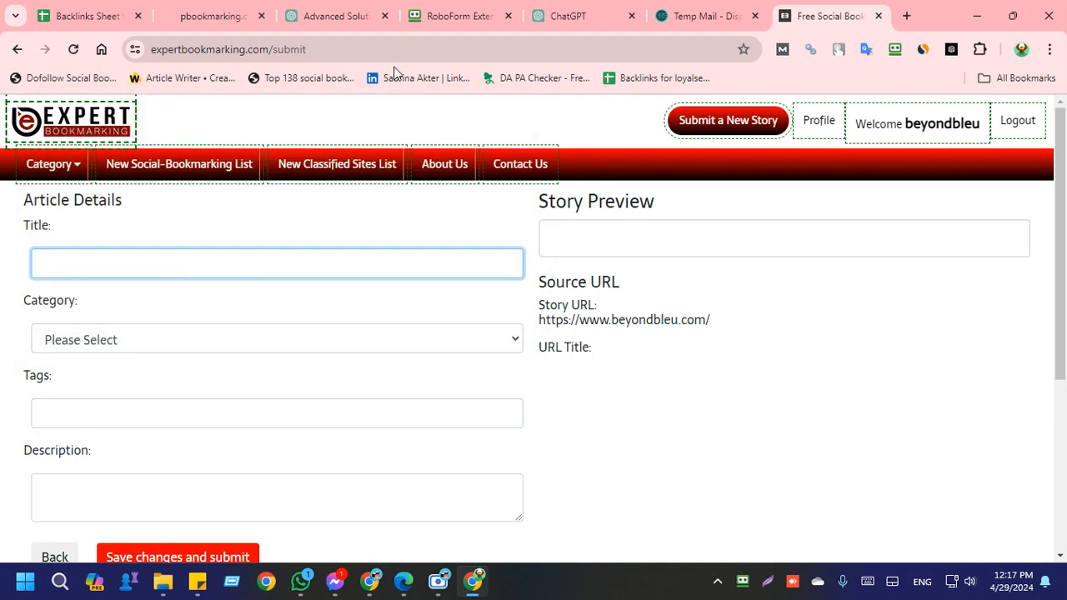
# Step: In the ChatGPT article, copy the text from "Psychotherapy in Japan" through the sentence ending "fear of judgment or shame"
pyautogui.click(550, 12)
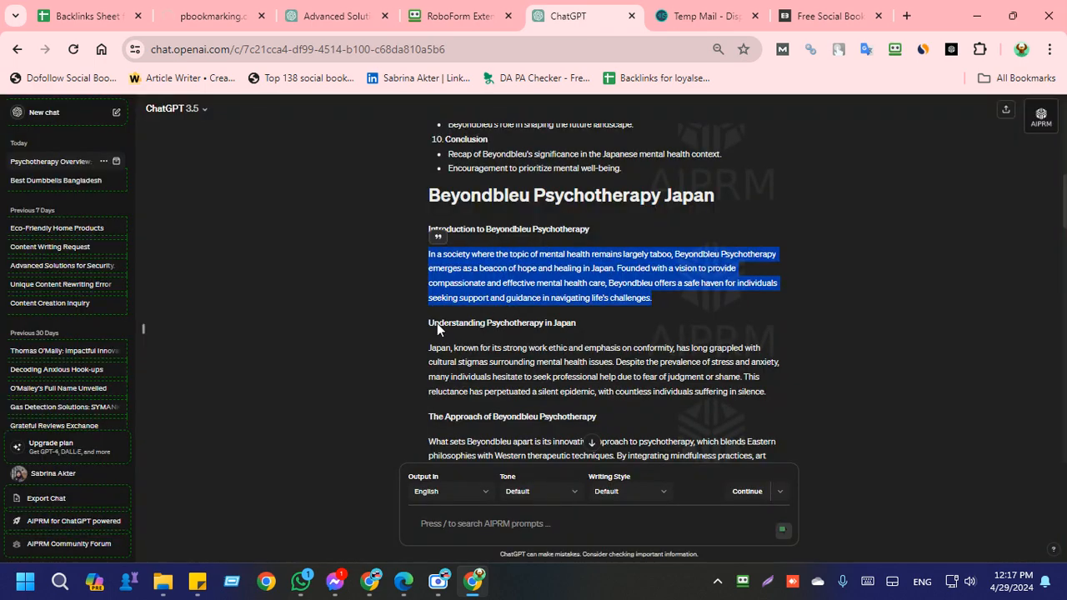
pyautogui.click(364, 355)
pyautogui.scroll(-3, 365, 356)
pyautogui.scroll(3, 366, 355)
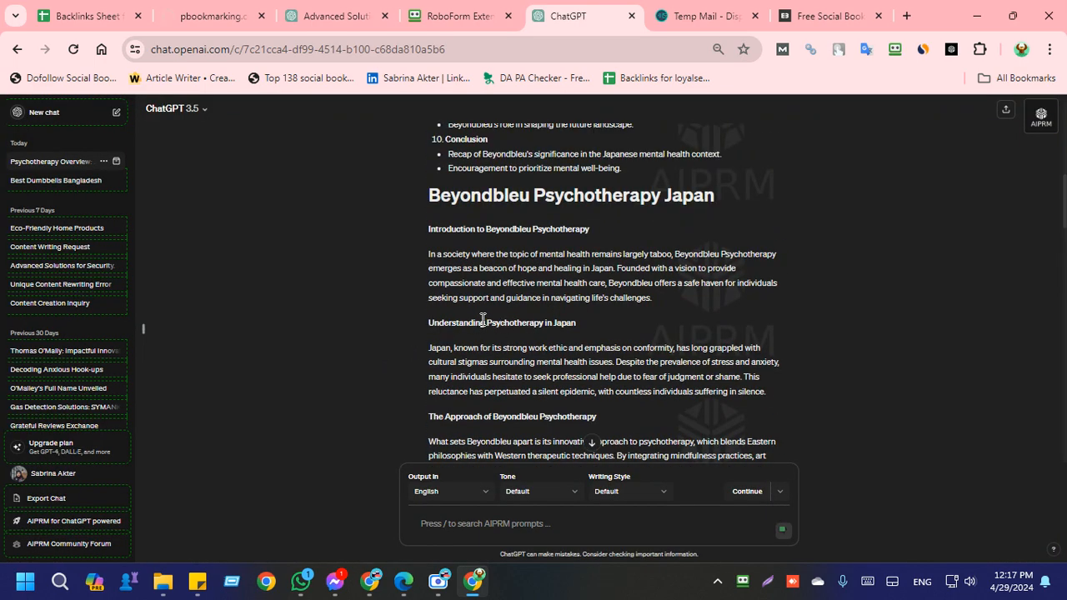
pyautogui.moveTo(487, 323); pyautogui.dragTo(730, 378)
pyautogui.hotkey('ctrl', 'c')
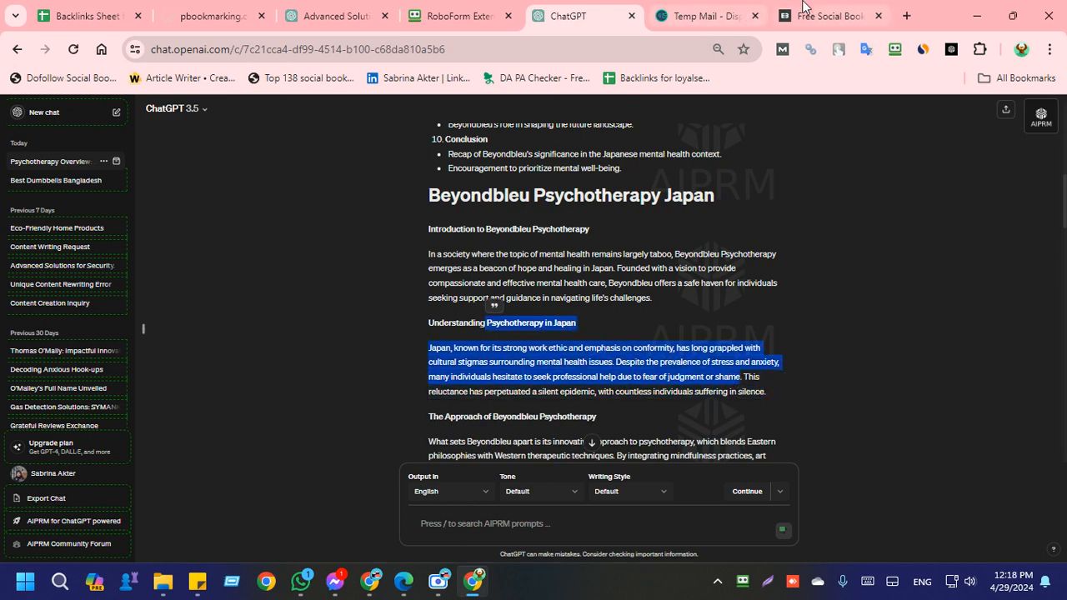
# Step: Paste the copied psychotherapy paragraph into the Description of the bookmark story on expertbookmarking.com
pyautogui.click(825, 16)
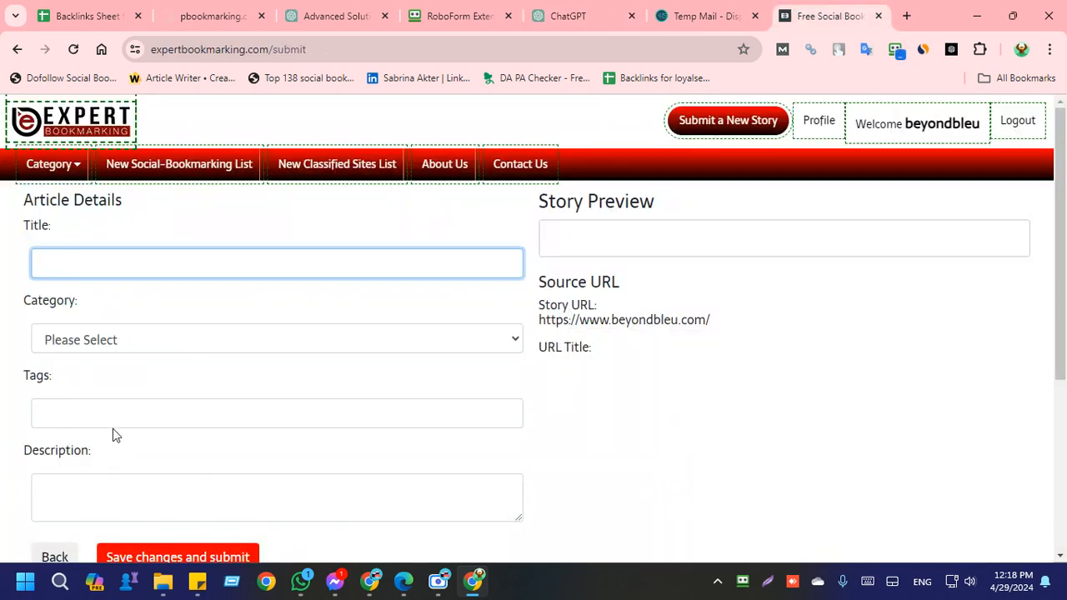
pyautogui.click(119, 492)
pyautogui.scroll(-4, 119, 495)
pyautogui.scroll(2, 87, 380)
pyautogui.scroll(2, 48, 511)
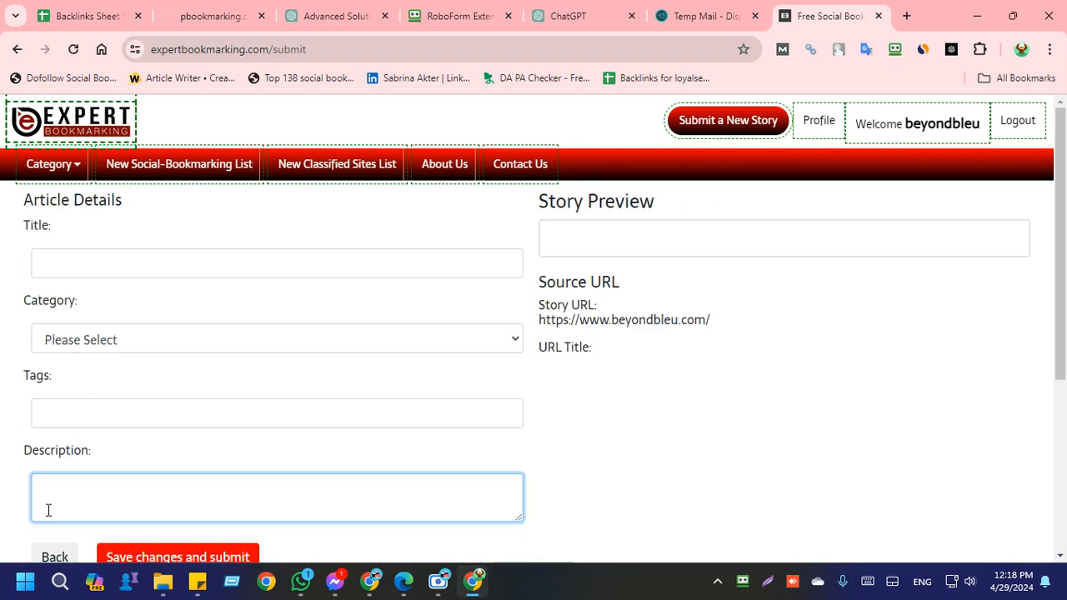
pyautogui.hotkey('ctrl', 'v')
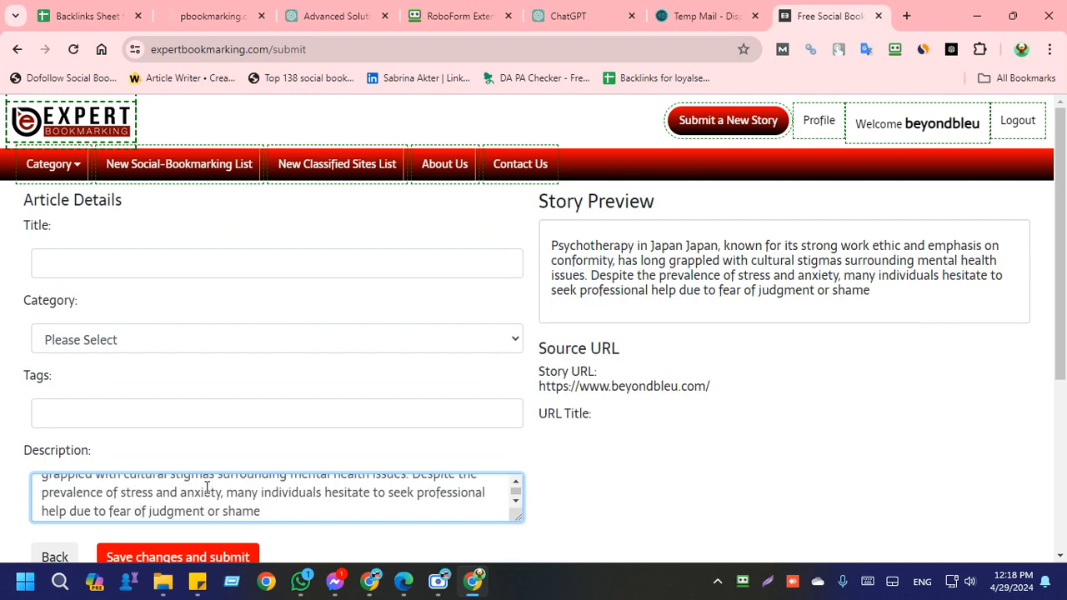
# Step: Copy the ChatGPT title "Beyondbleu: Bridging Cultures Through Psychotherapy in Japan" and paste it as the bookmark story's title
pyautogui.click(583, 18)
pyautogui.scroll(-15, 480, 323)
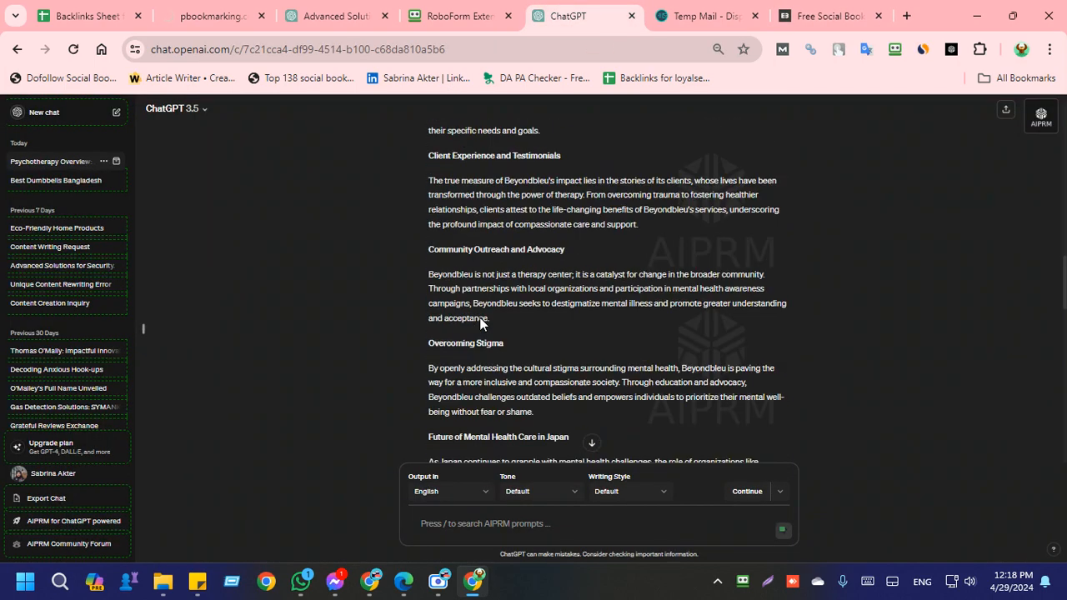
pyautogui.scroll(-3, 480, 323)
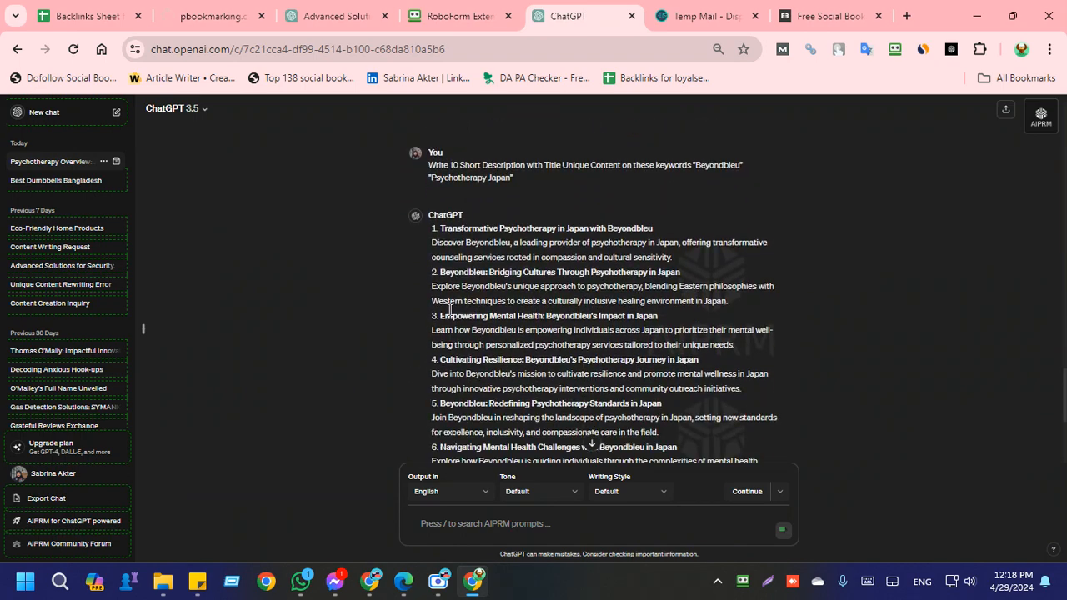
pyautogui.moveTo(546, 271); pyautogui.dragTo(683, 273)
pyautogui.hotkey('ctrl', 'c')
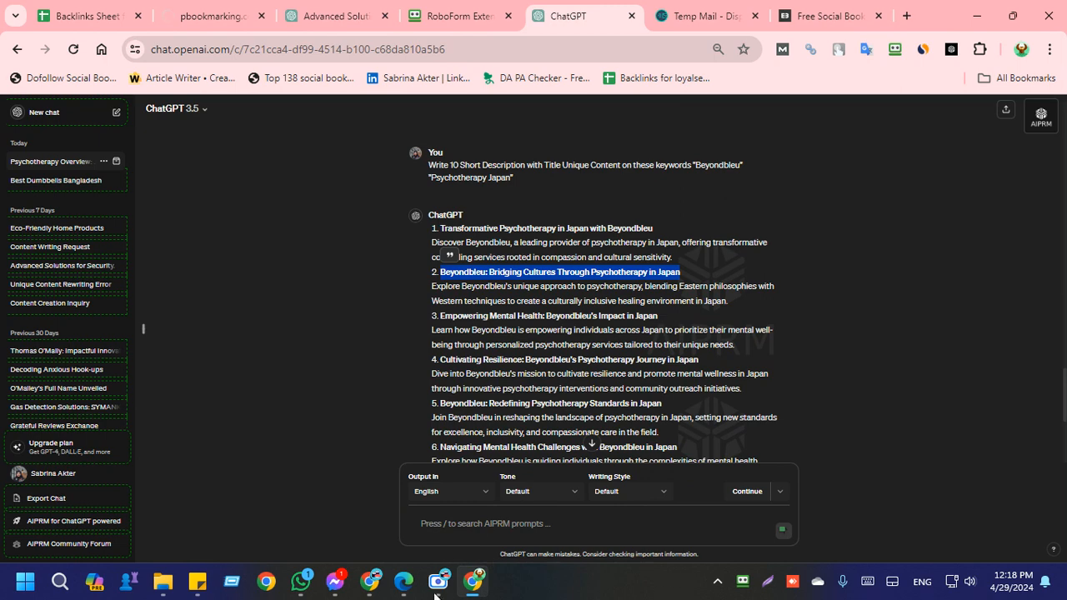
pyautogui.click(825, 15)
pyautogui.click(184, 260)
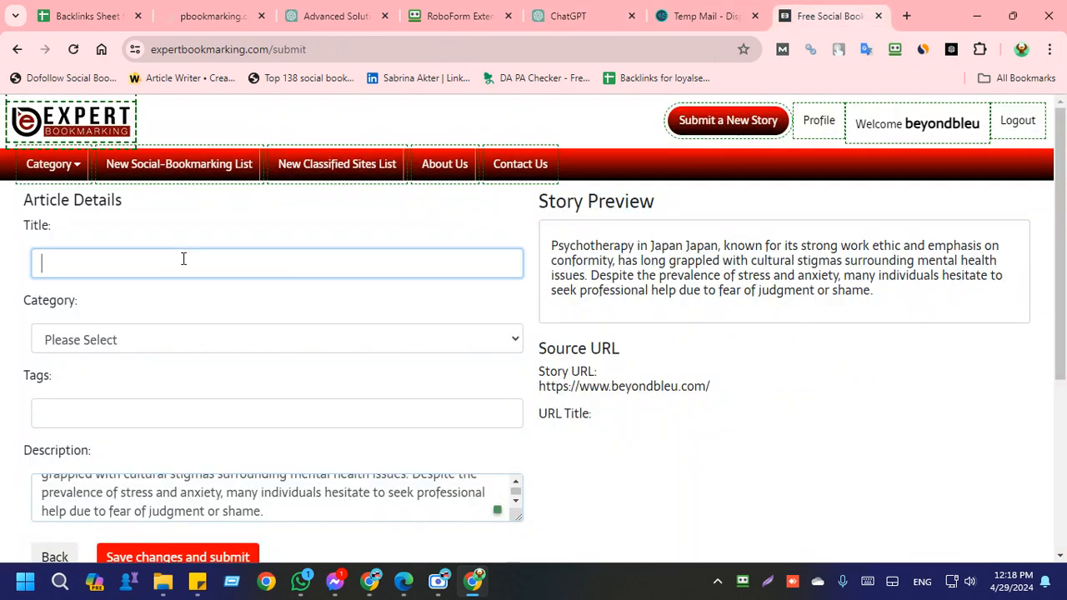
pyautogui.hotkey('ctrl', 'v')
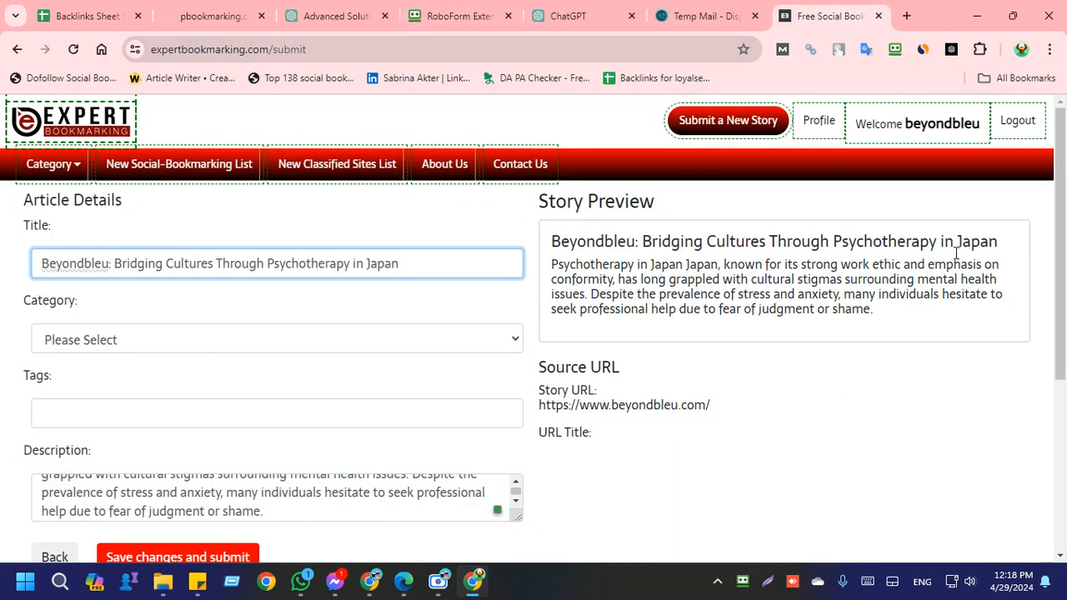
# Step: Edit the story title to read "BeyondBleu Bridging Cultures Psychotherapy in Japan", without the colon and the word "Through"
pyautogui.click(91, 263)
pyautogui.press('BackSpace')
pyautogui.write('B')
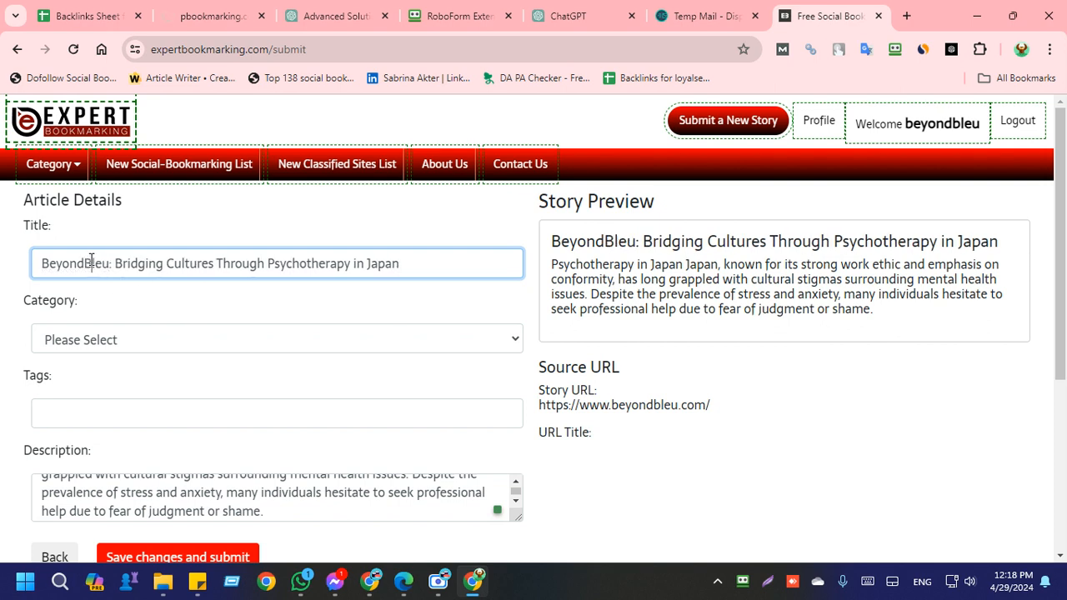
pyautogui.click(111, 263)
pyautogui.press('BackSpace')
pyautogui.press('BackSpace')
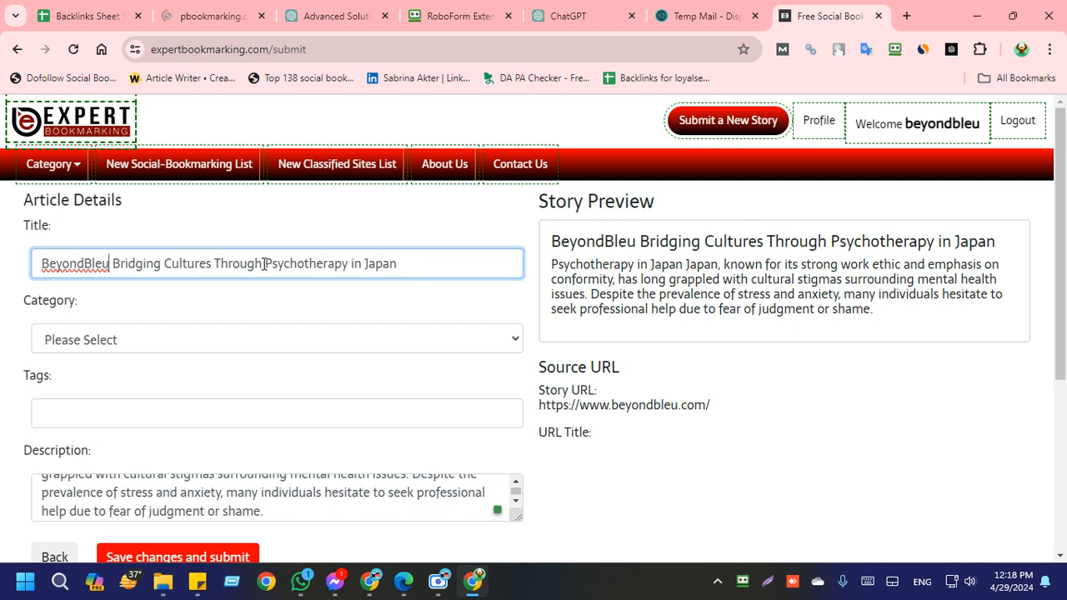
pyautogui.press('BackSpace')
pyautogui.press('BackSpace')
pyautogui.press('BackSpace')
pyautogui.press('BackSpace')
pyautogui.press('BackSpace')
pyautogui.press('BackSpace')
pyautogui.press('BackSpace')
pyautogui.press('BackSpace')
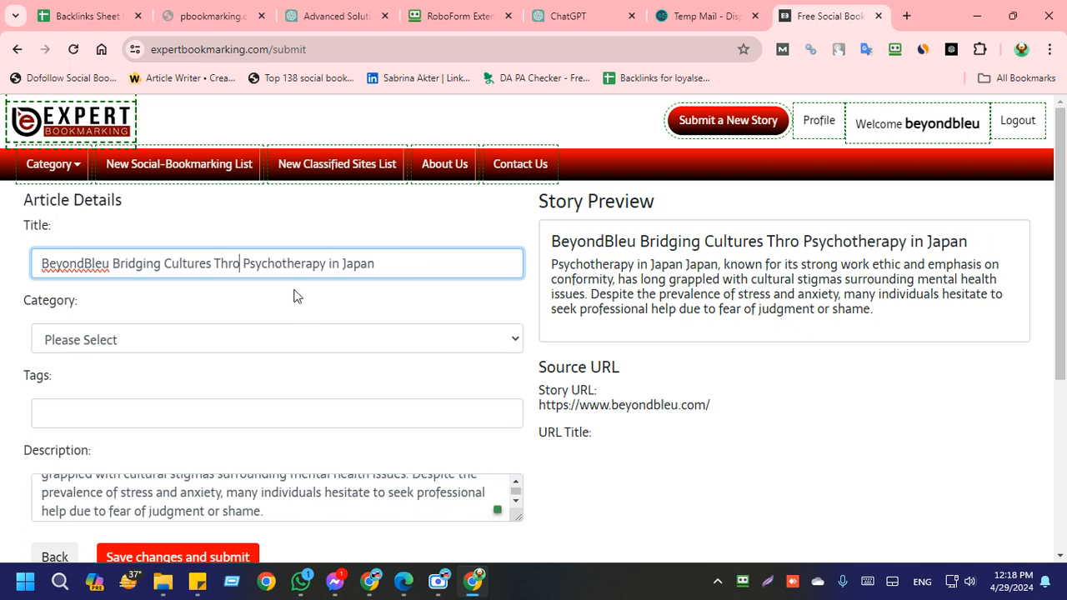
pyautogui.click(273, 308)
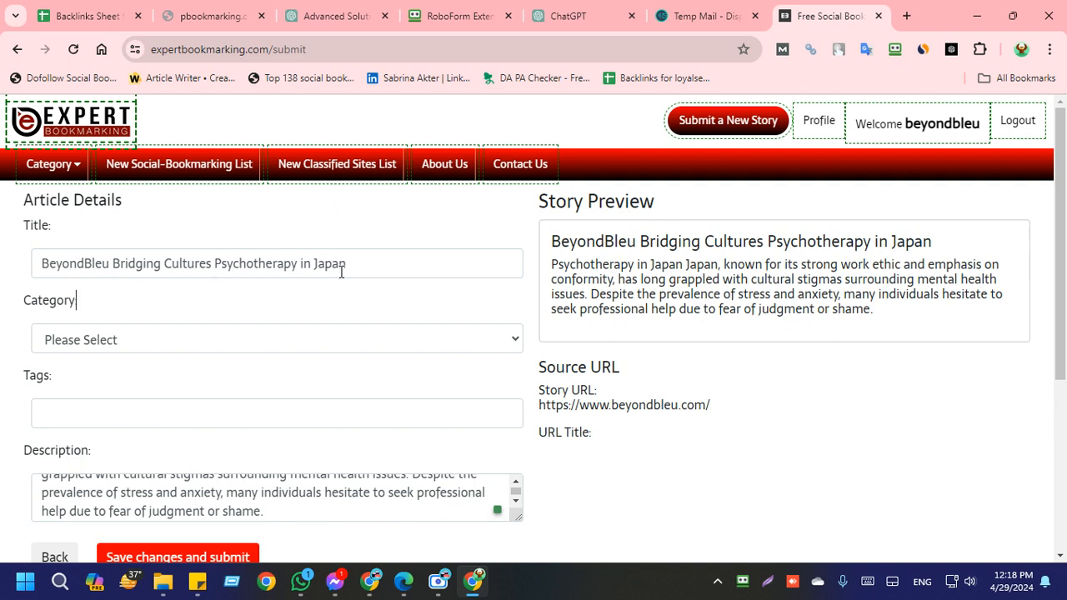
pyautogui.click(127, 342)
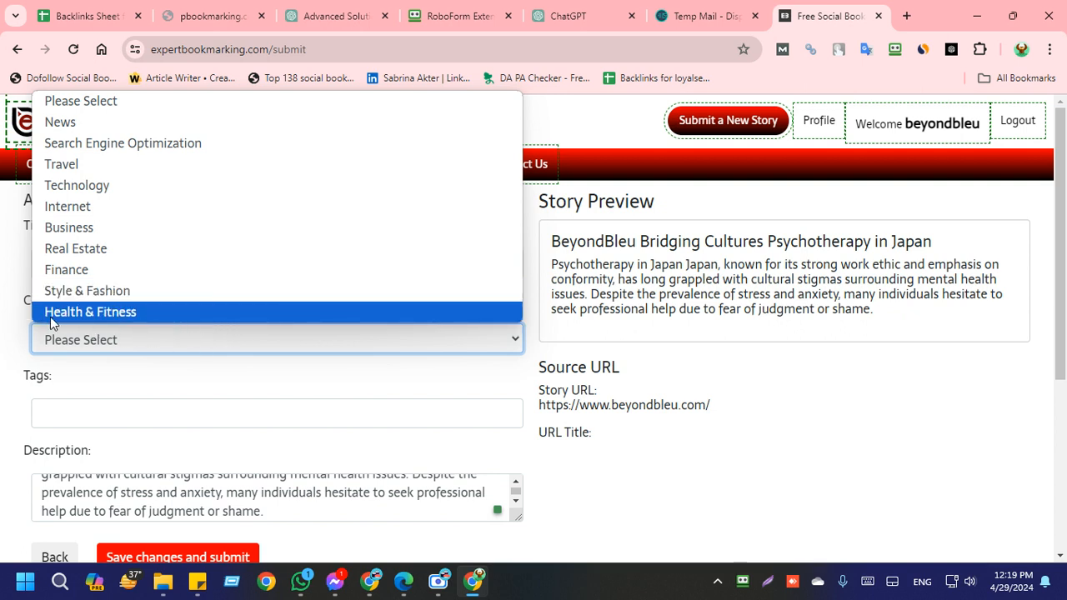
pyautogui.click(127, 207)
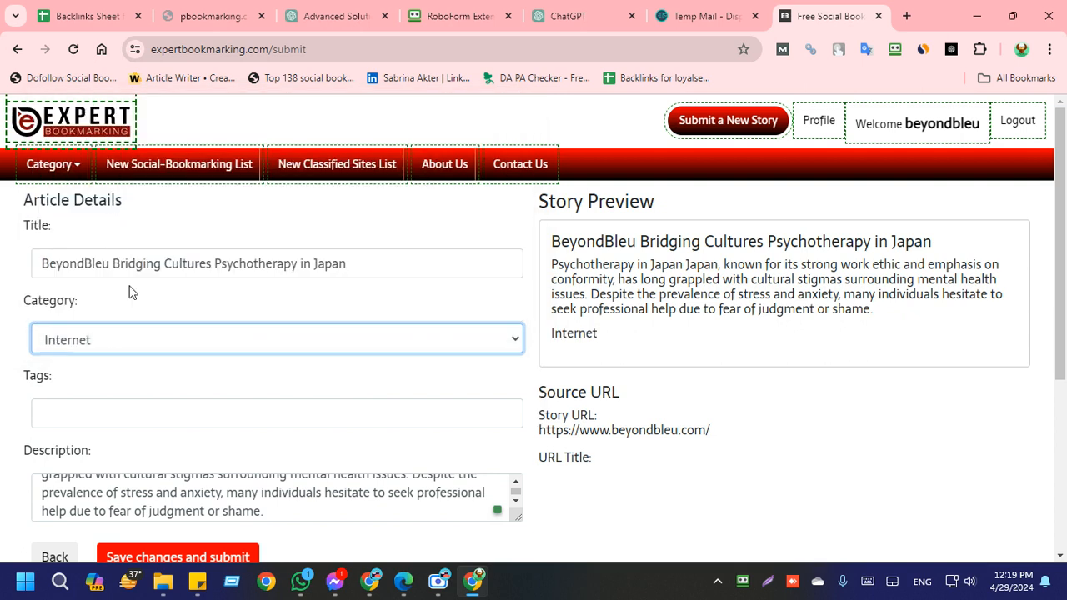
pyautogui.click(58, 340)
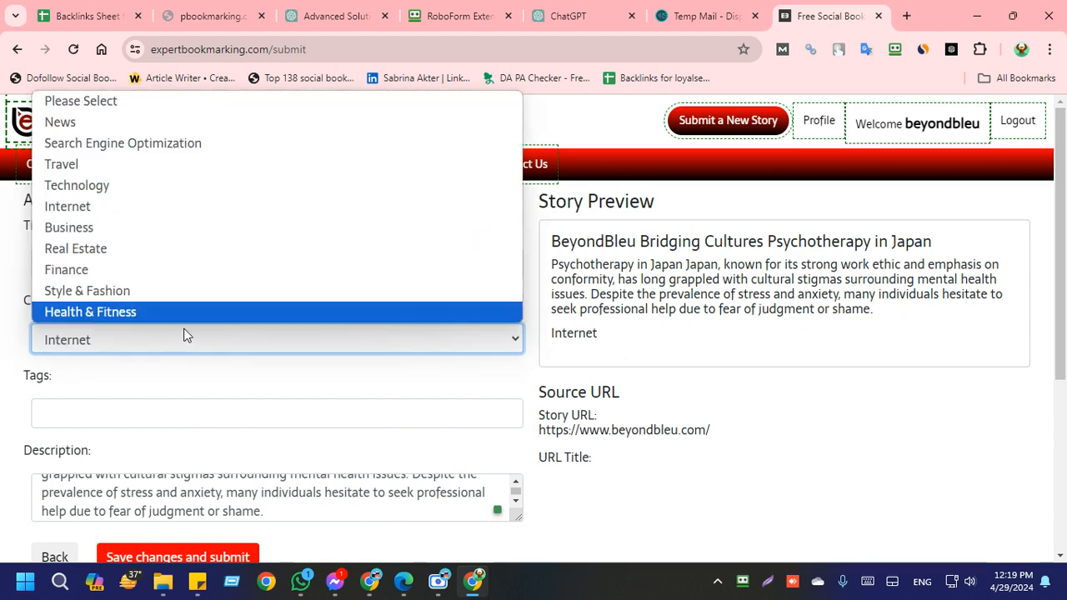
pyautogui.click(404, 581)
pyautogui.click(327, 516)
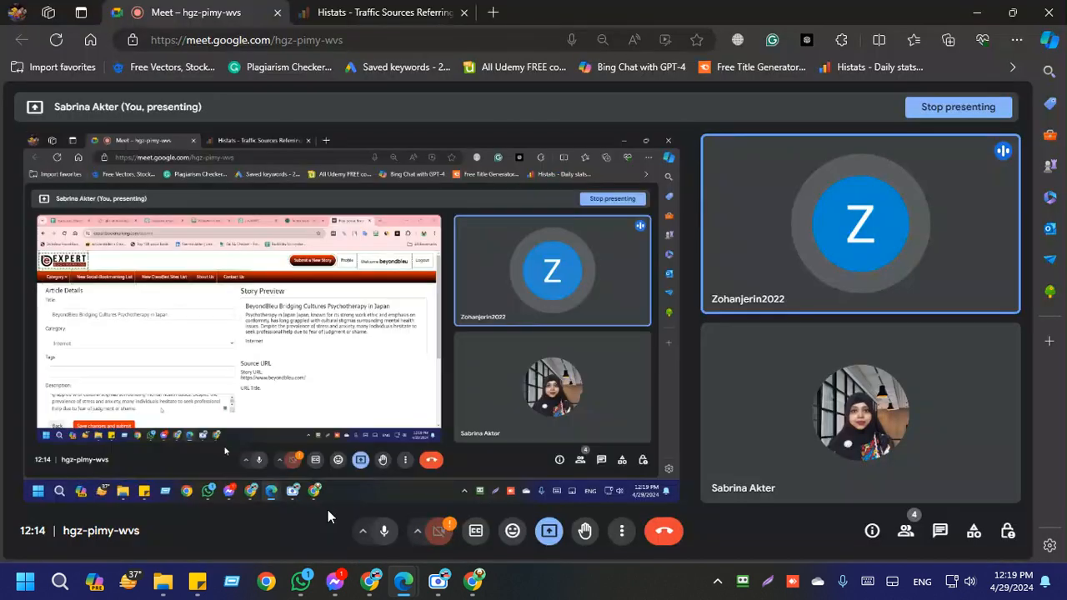
pyautogui.click(474, 583)
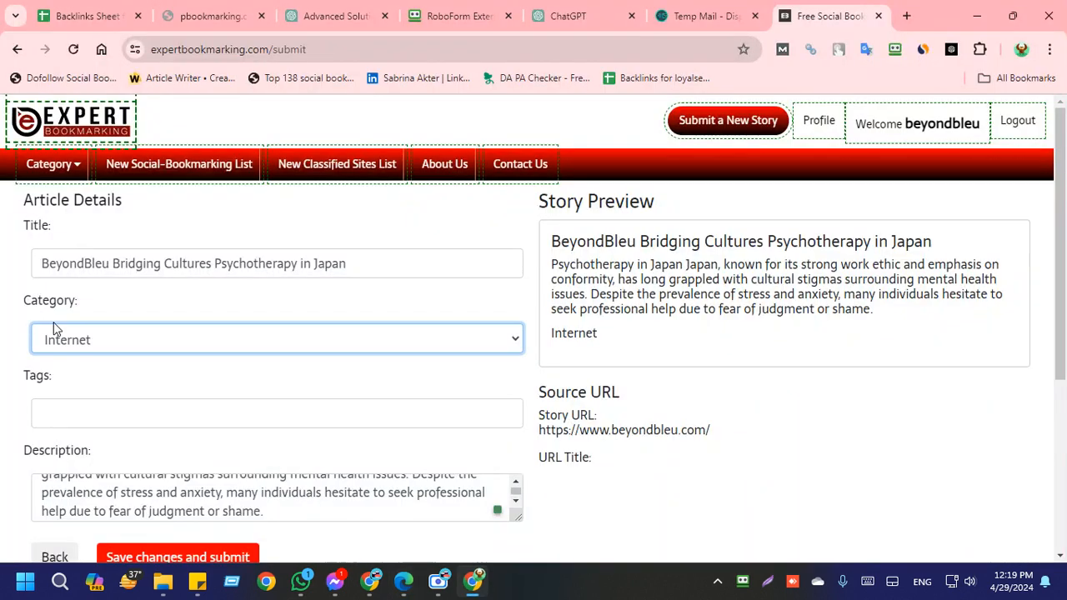
# Step: Set the bookmark story's category to Health & Fitness
pyautogui.click(87, 342)
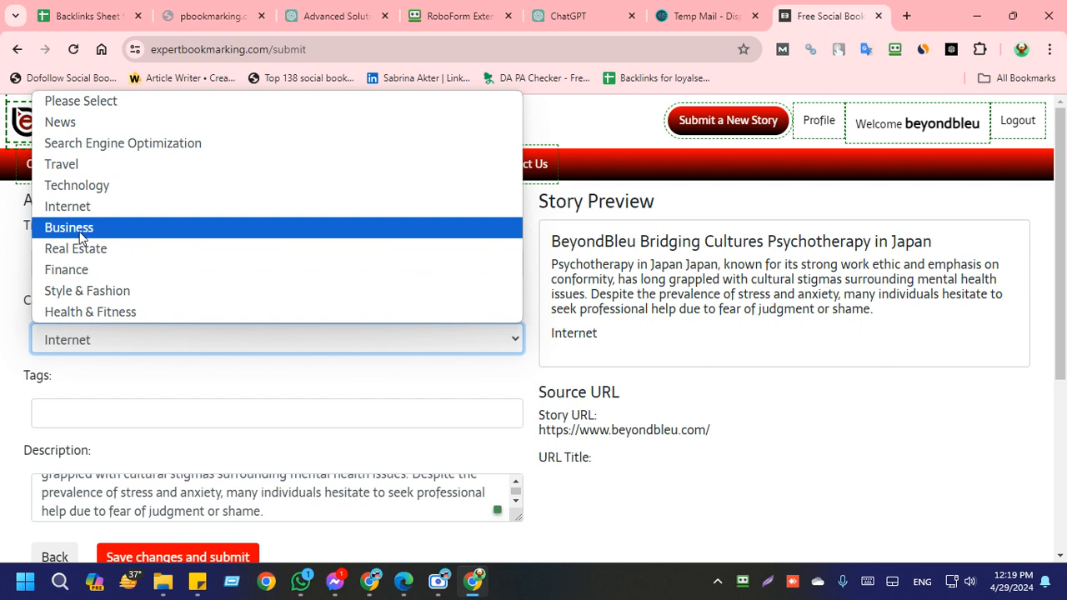
pyautogui.click(67, 311)
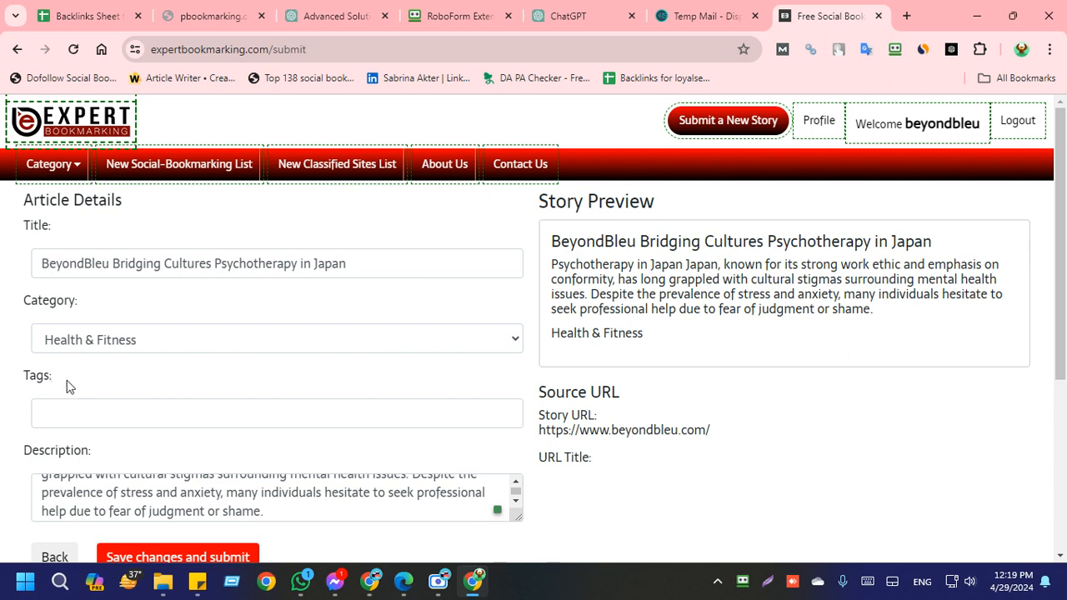
# Step: Enter "Beyondbleu, Psychotherapy Japan" from the clipboard history as the bookmark story's tags
pyautogui.click(84, 410)
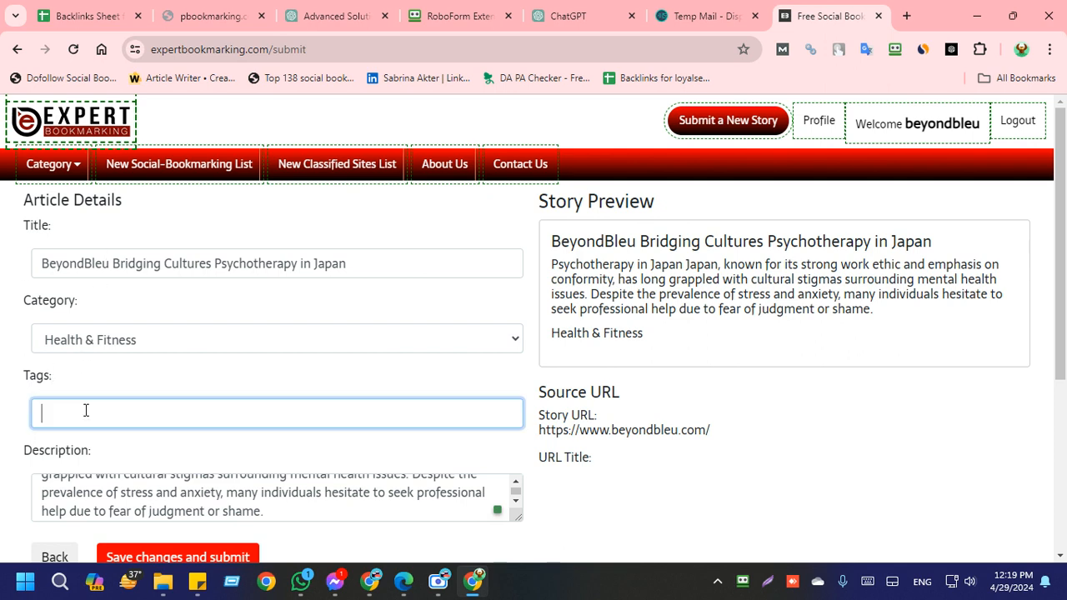
pyautogui.press('super+v')
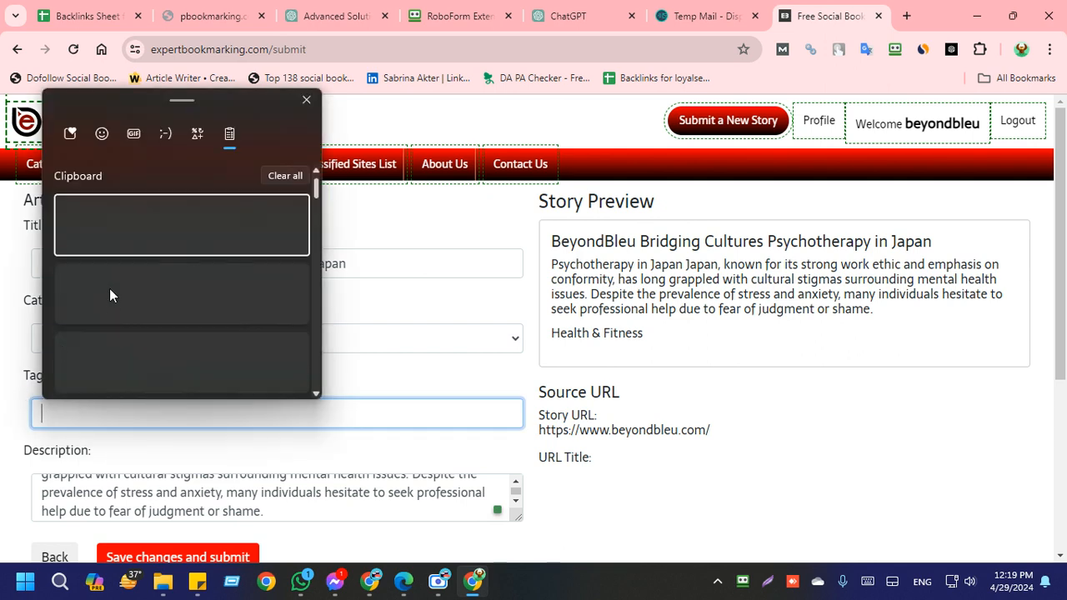
pyautogui.scroll(-5, 109, 288)
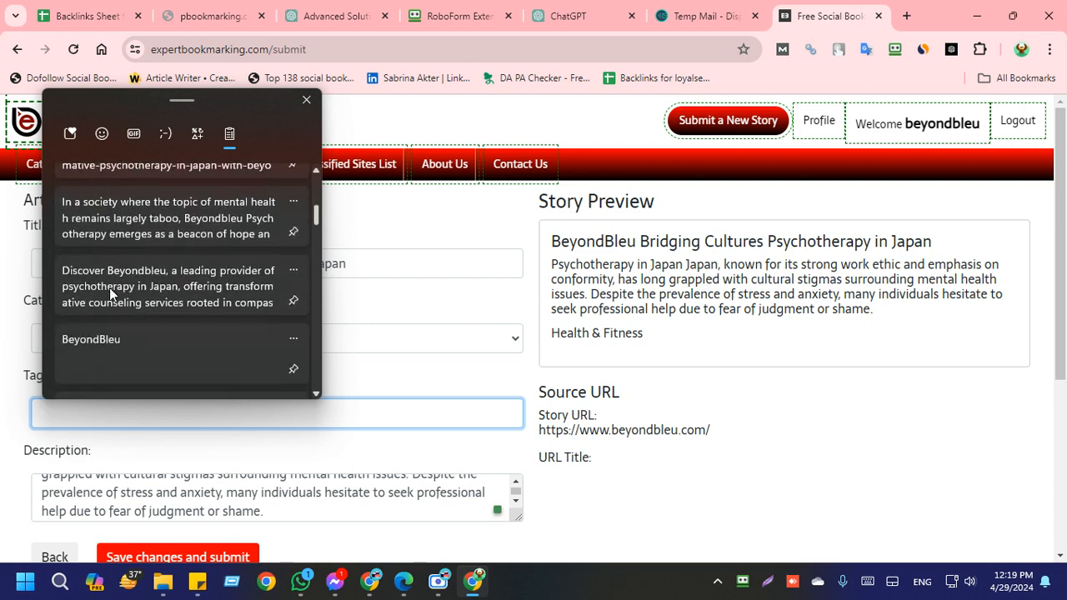
pyautogui.scroll(-8, 109, 287)
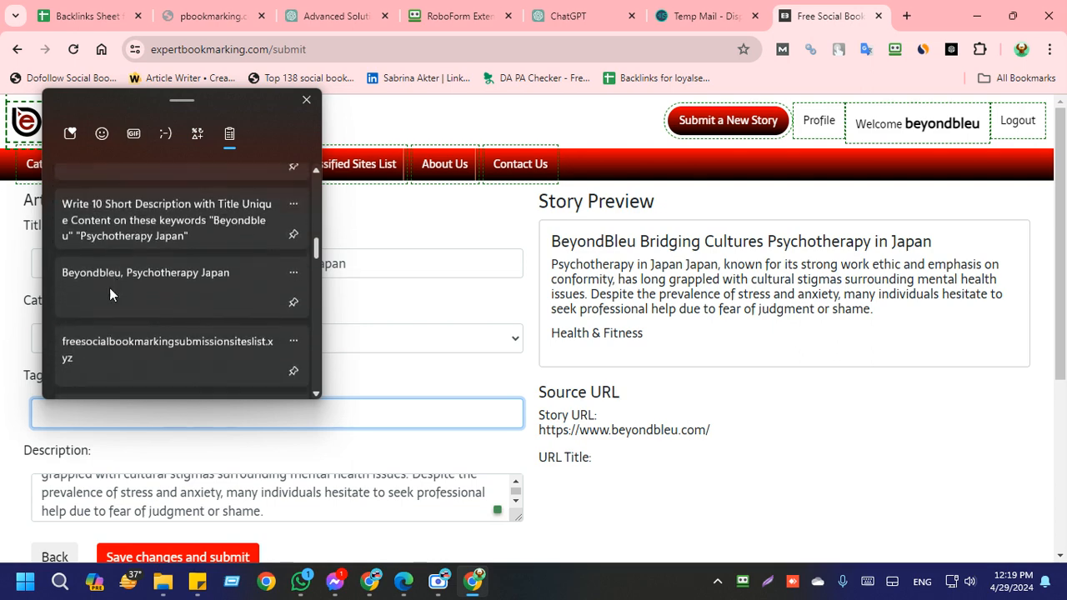
pyautogui.scroll(-2, 109, 288)
pyautogui.scroll(2, 109, 288)
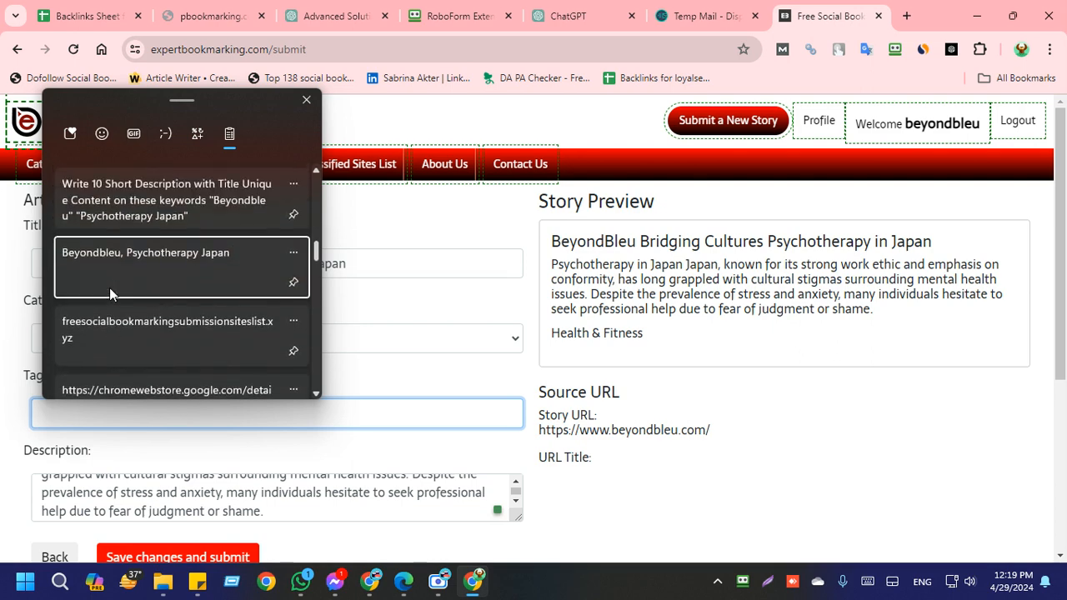
pyautogui.click(109, 288)
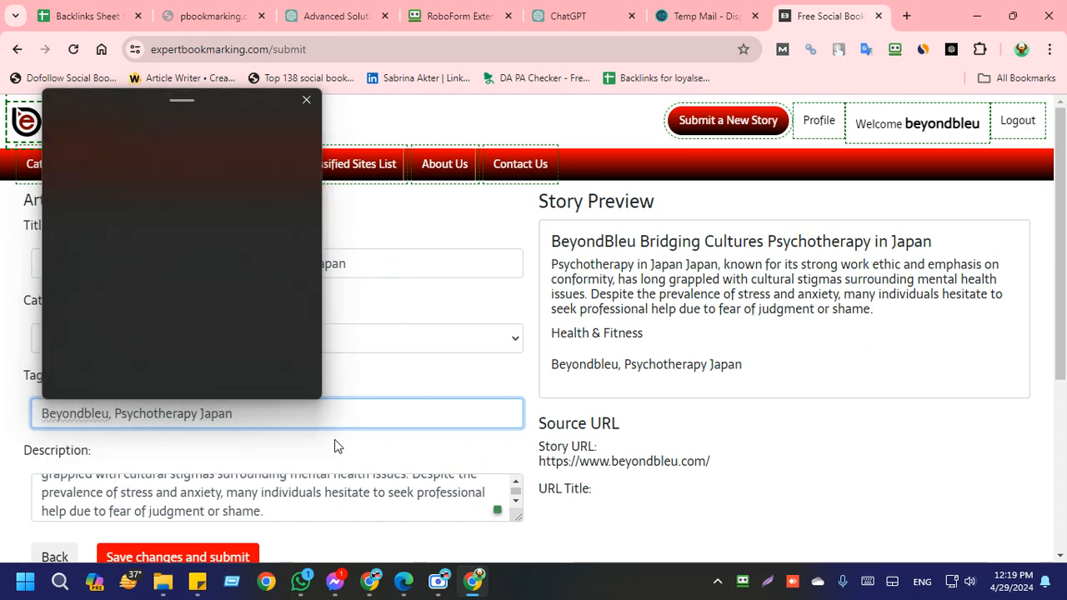
# Step: Copy the ChatGPT description under "Beyondbleu: Bridging Cultures Through Psychotherapy in Japan" and return to the bookmark story form
pyautogui.click(287, 511)
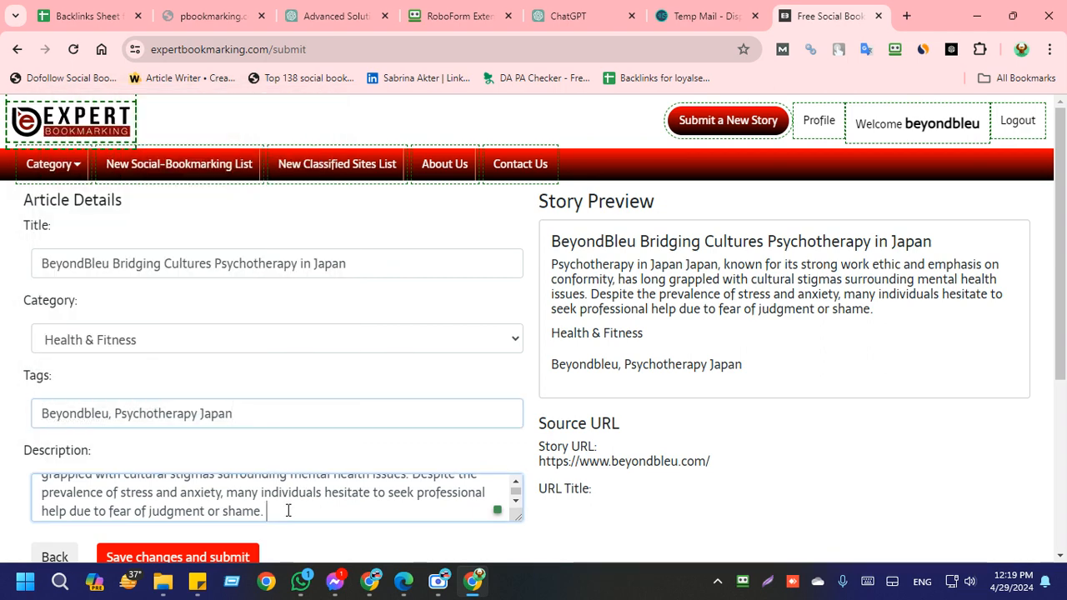
pyautogui.click(576, 16)
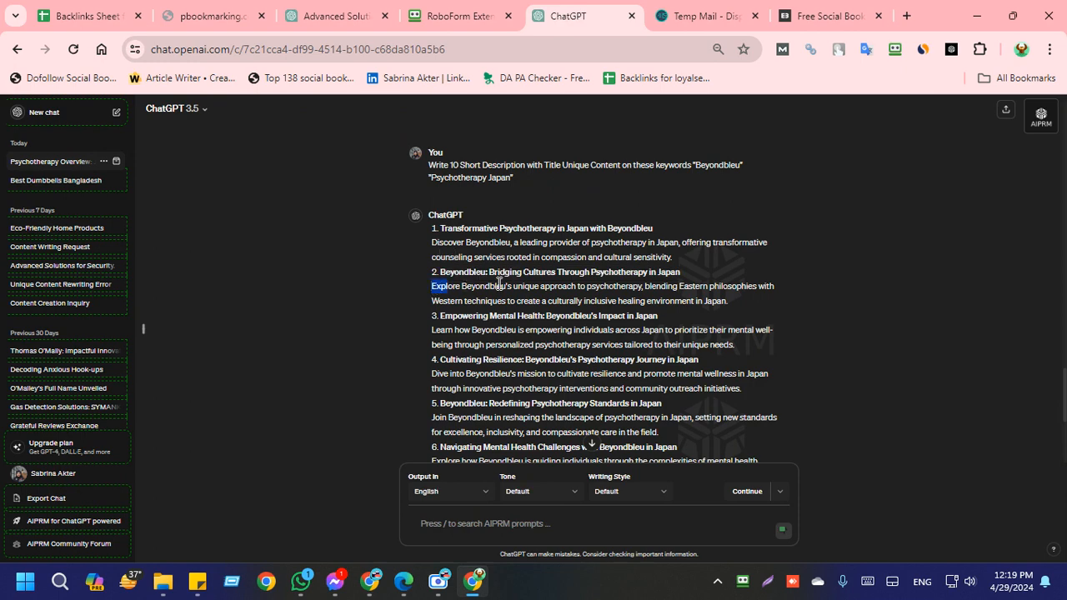
pyautogui.moveTo(432, 286); pyautogui.dragTo(743, 309)
pyautogui.hotkey('ctrl', 'c')
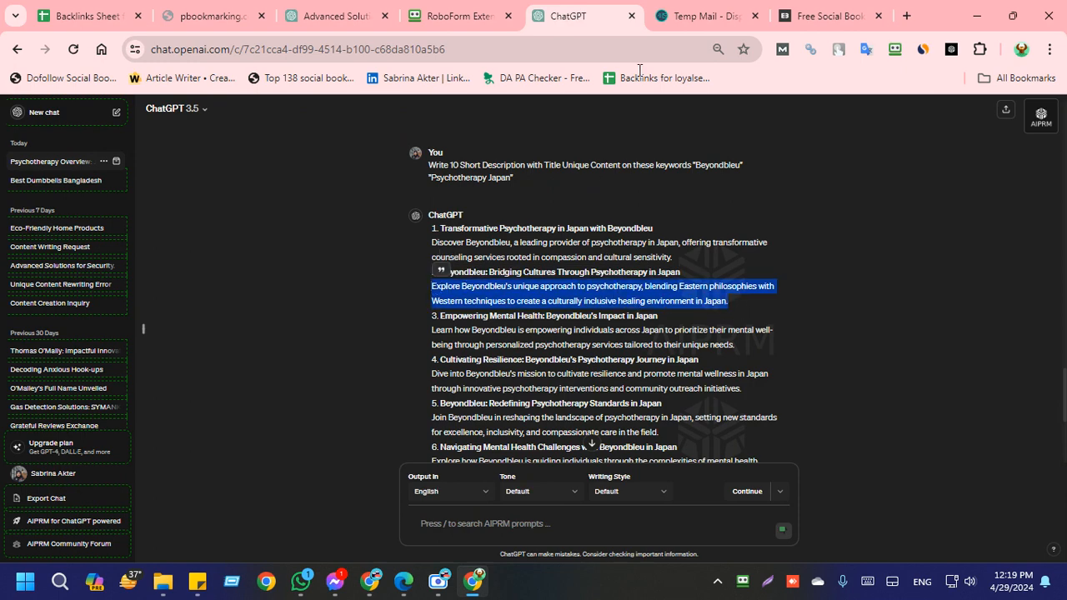
pyautogui.click(824, 16)
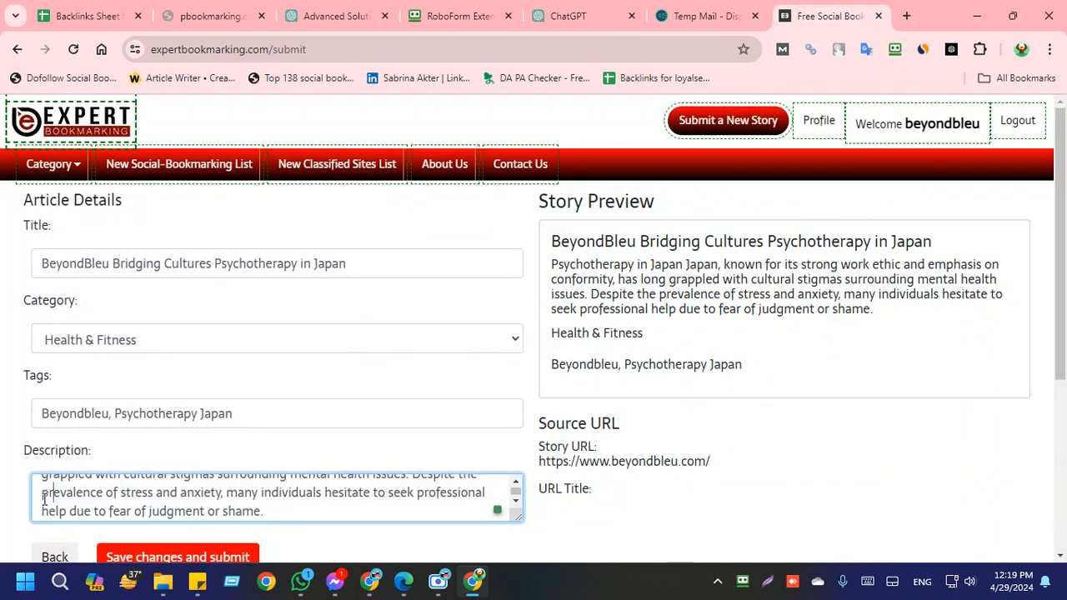
# Step: Join the description's heading "Psychotherapy in Japan" to the paragraph below it with a colon
pyautogui.scroll(3, 41, 500)
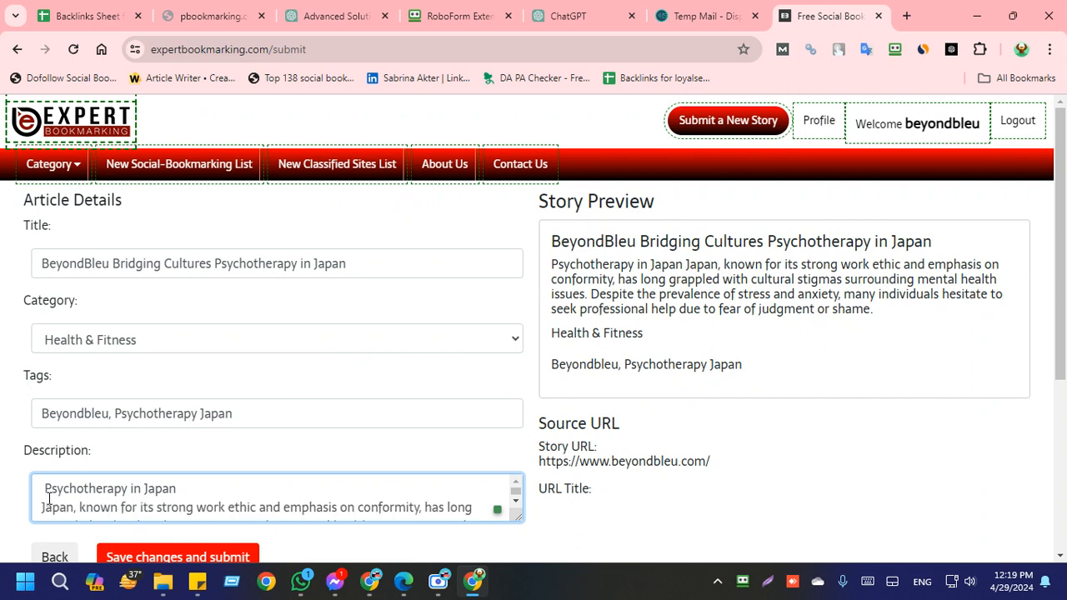
pyautogui.press('BackSpace')
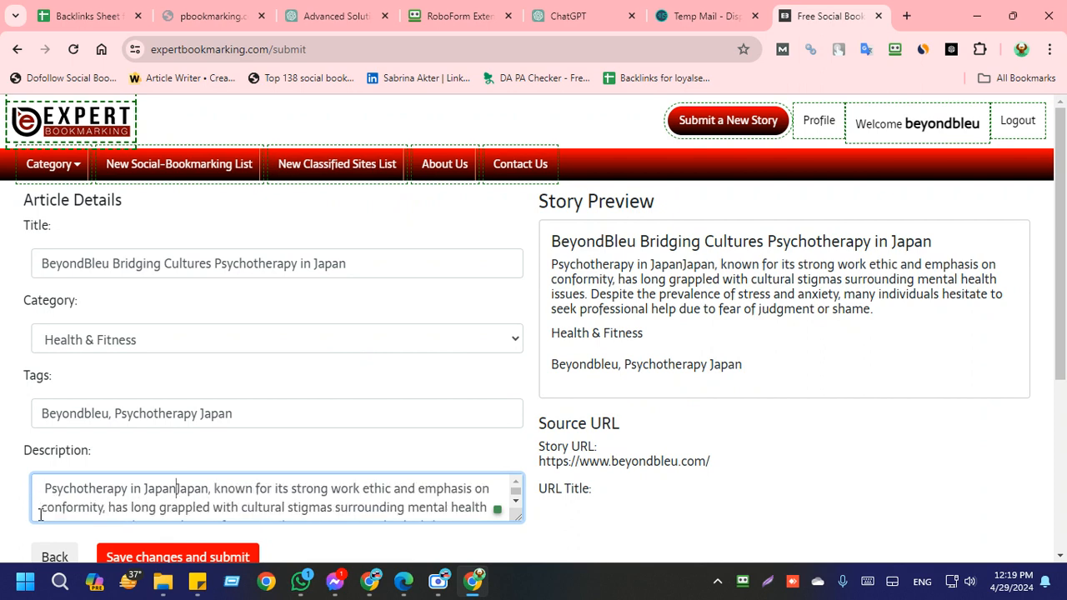
pyautogui.write('.')
pyautogui.press('BackSpace')
pyautogui.press('BackSpace')
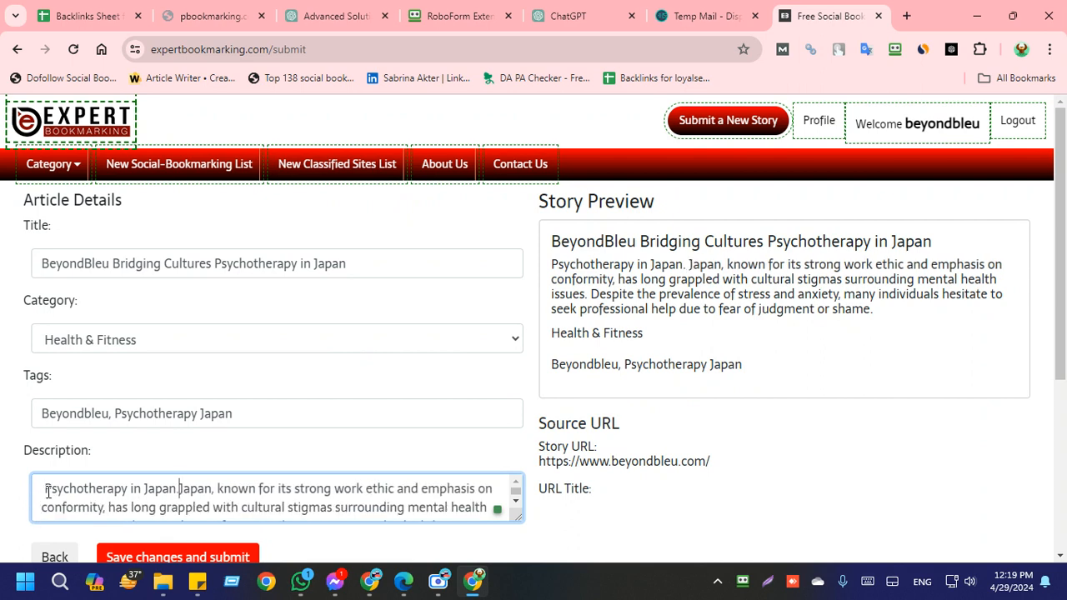
pyautogui.write(':')
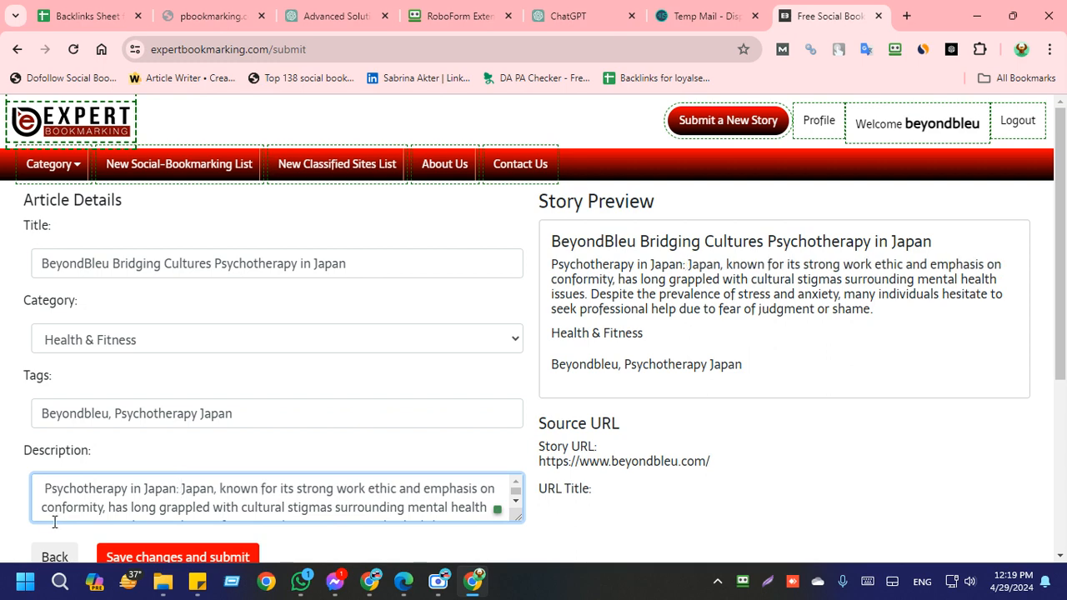
# Step: Paste the copied "Explore Beyondbleu's unique approach to psychotherapy" text as a separate opening paragraph of the story description
pyautogui.press('Return')
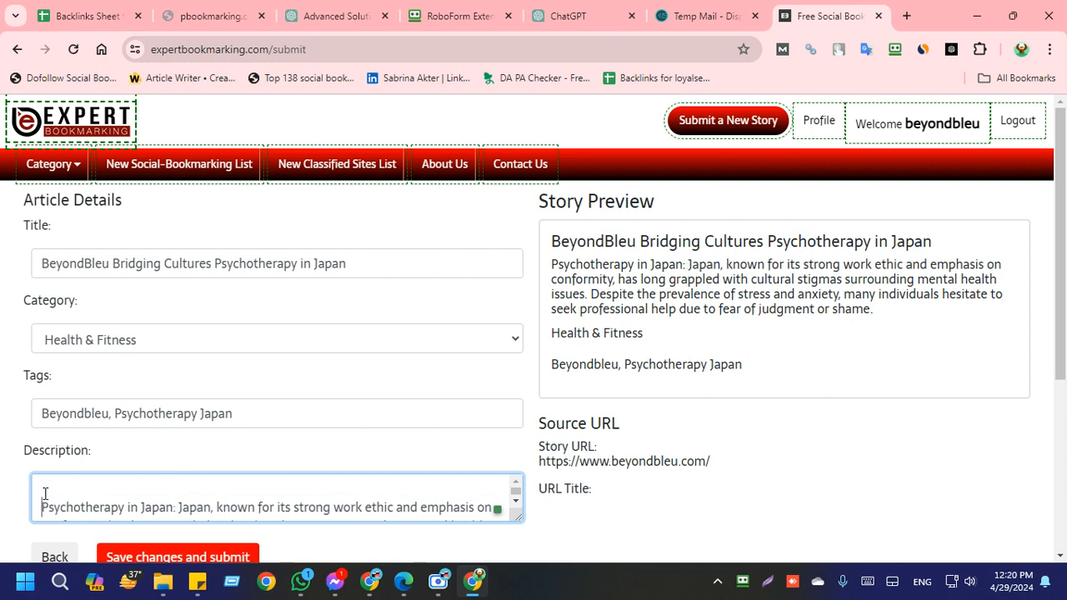
pyautogui.hotkey('ctrl', 'v')
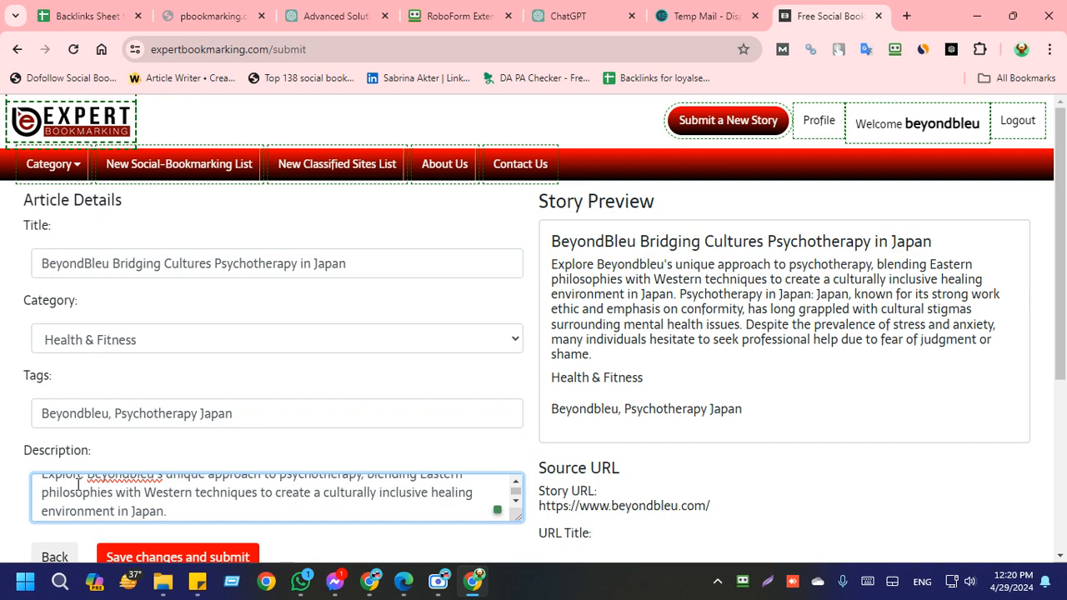
pyautogui.scroll(-3, 75, 485)
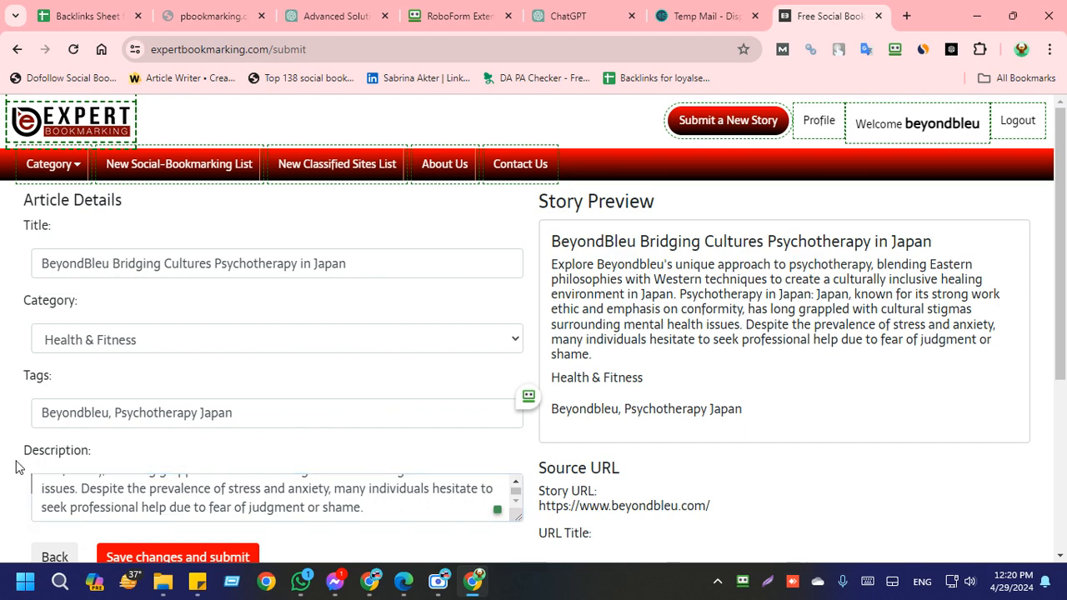
pyautogui.scroll(-3, 273, 402)
pyautogui.scroll(3, 88, 364)
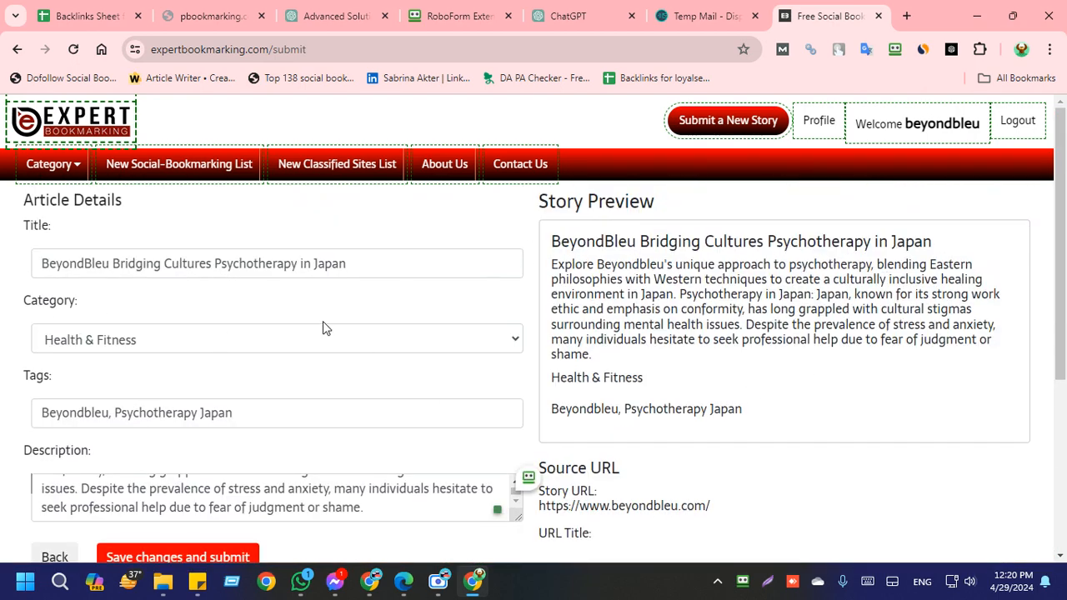
# Step: Save the story details and try to submit the story, then go back to the article details
pyautogui.scroll(-3, 324, 326)
pyautogui.click(176, 324)
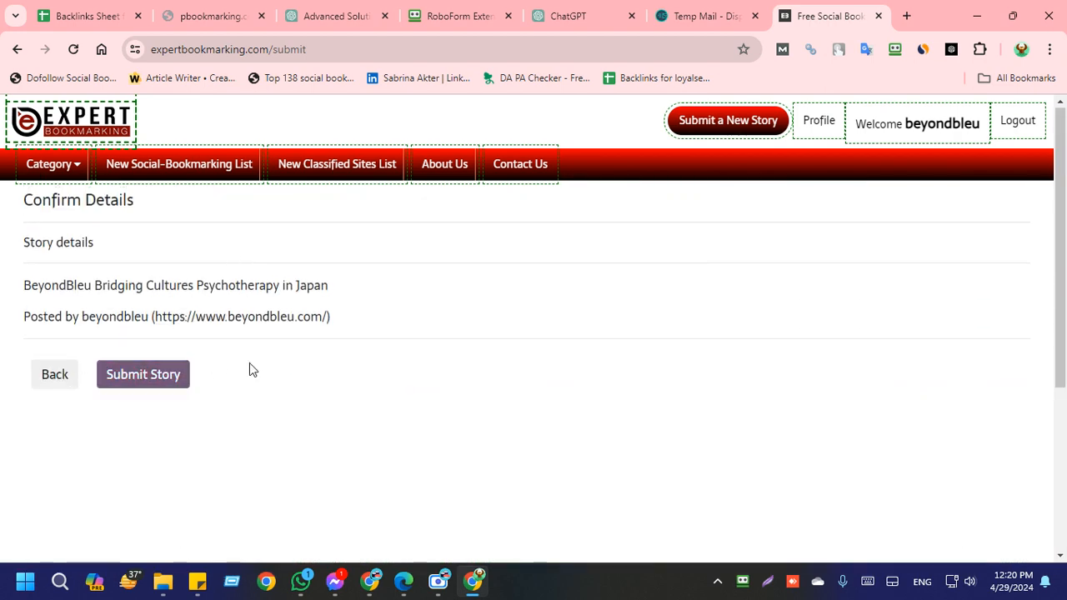
pyautogui.click(167, 376)
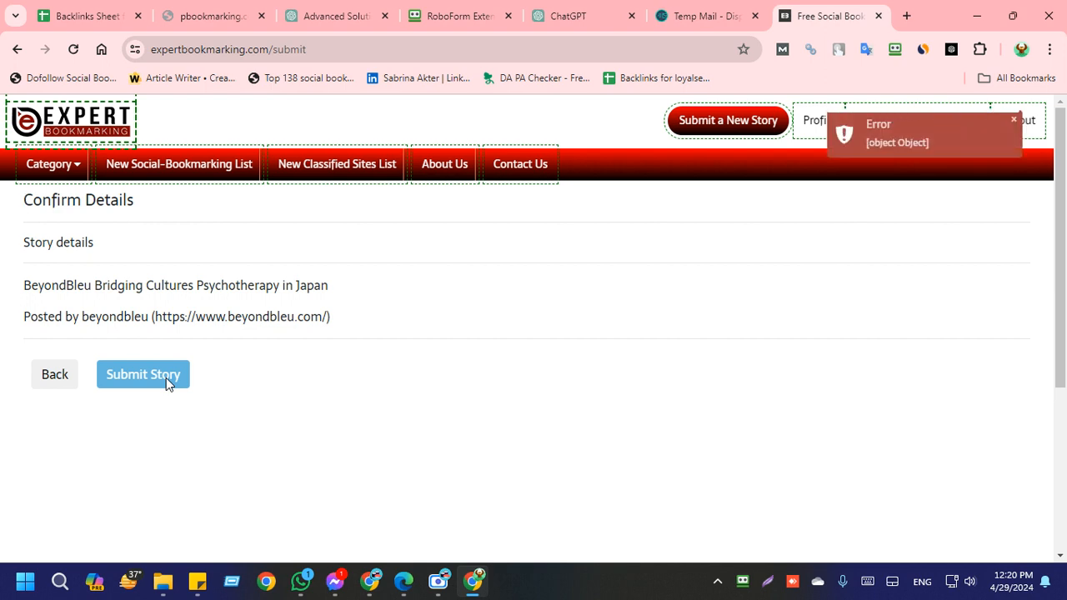
pyautogui.click(46, 383)
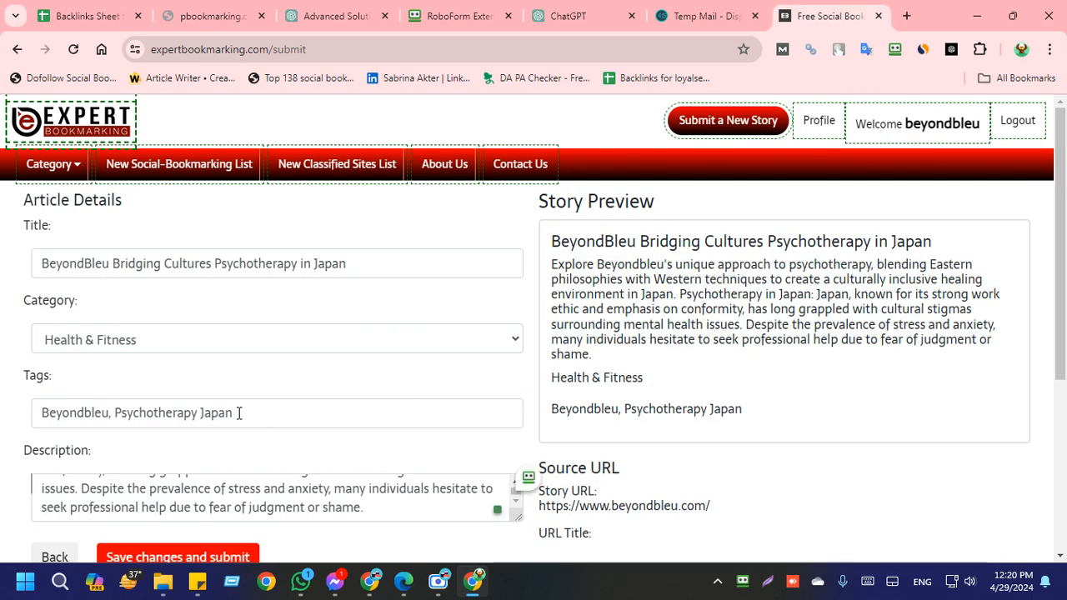
pyautogui.scroll(-1, 237, 412)
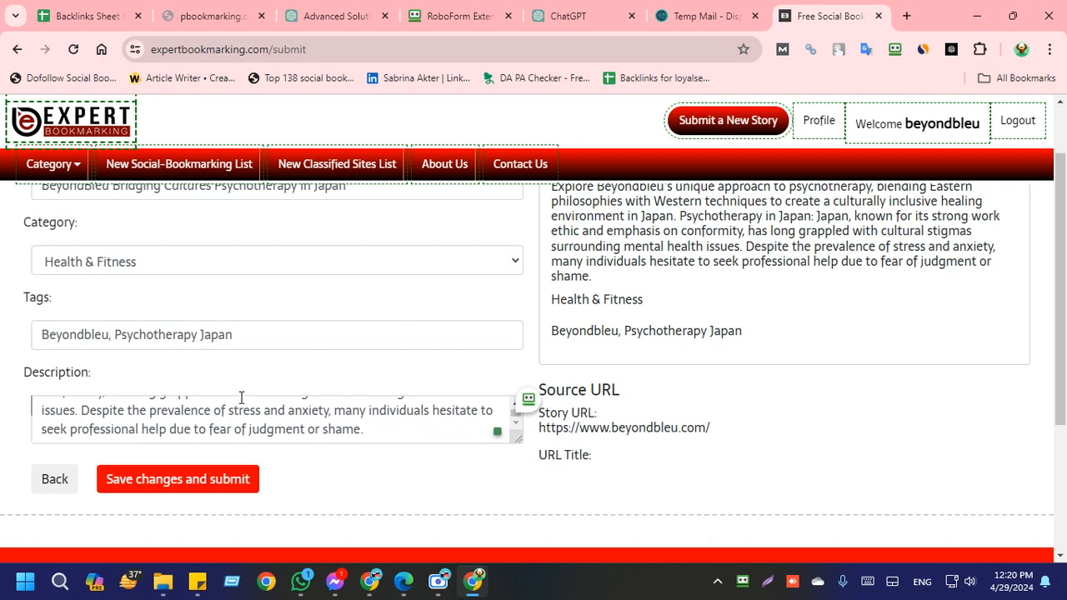
pyautogui.scroll(5, 241, 408)
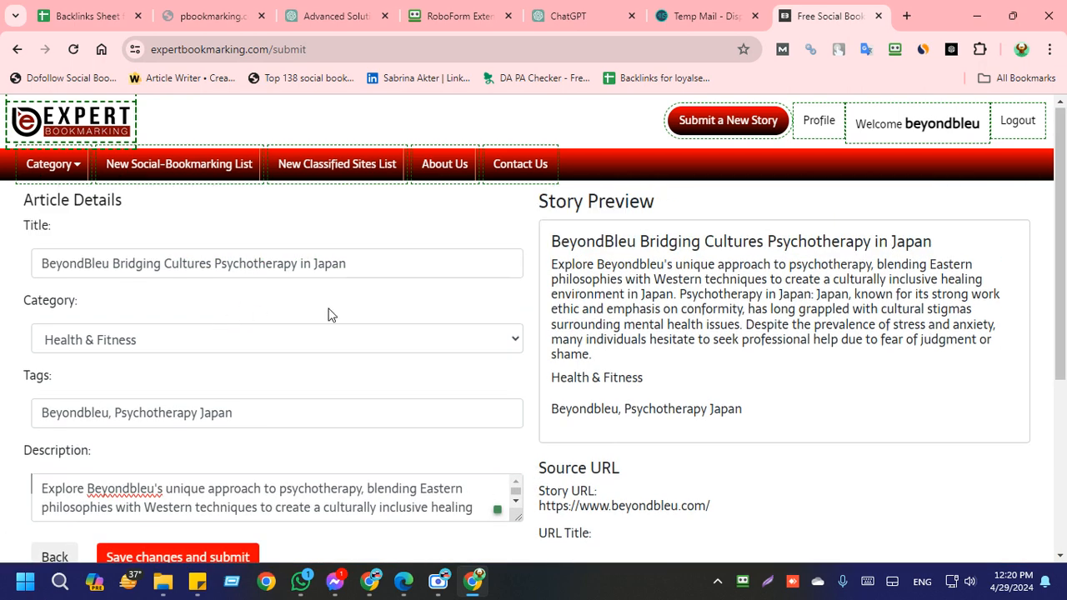
pyautogui.click(390, 258)
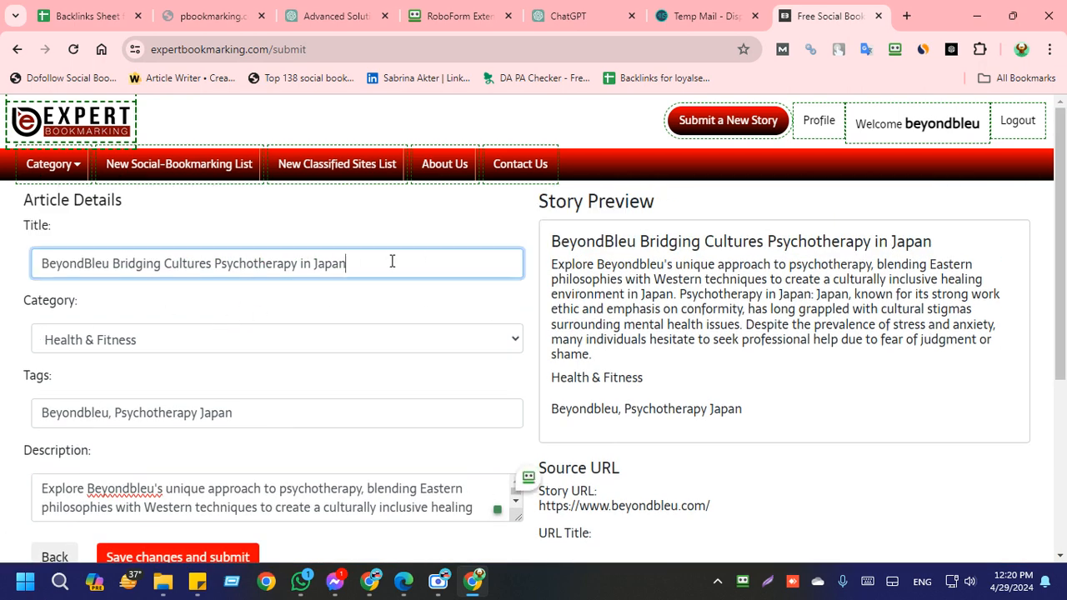
pyautogui.hotkey('ctrl', 'a')
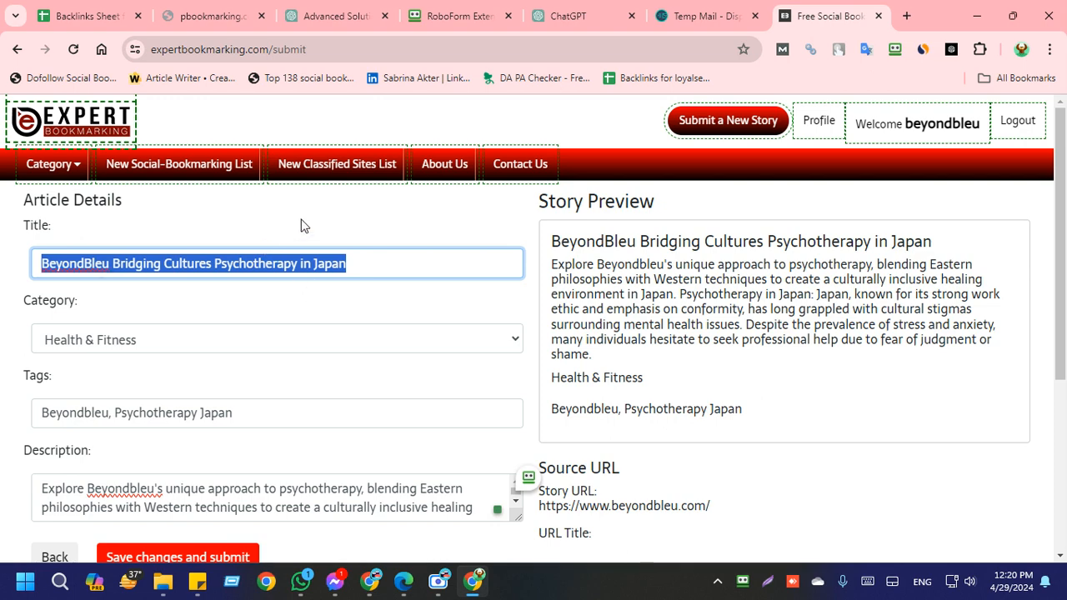
pyautogui.click(302, 225)
# Step: Change "Beyondbleu's" to "BeyondBleu" in the first sentence of the story description
pyautogui.scroll(-2, 183, 346)
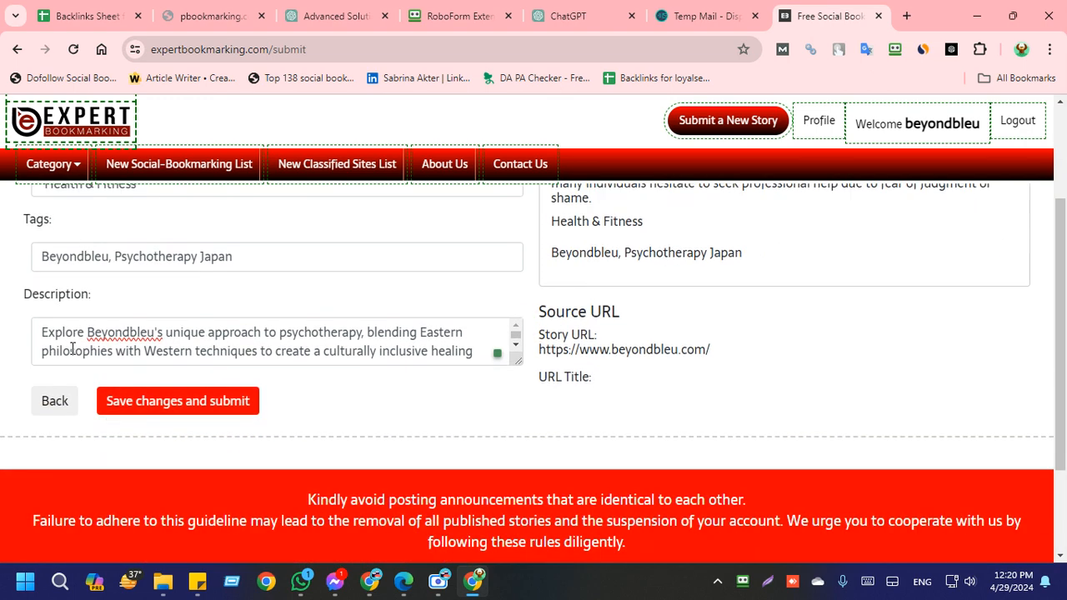
pyautogui.click(164, 332)
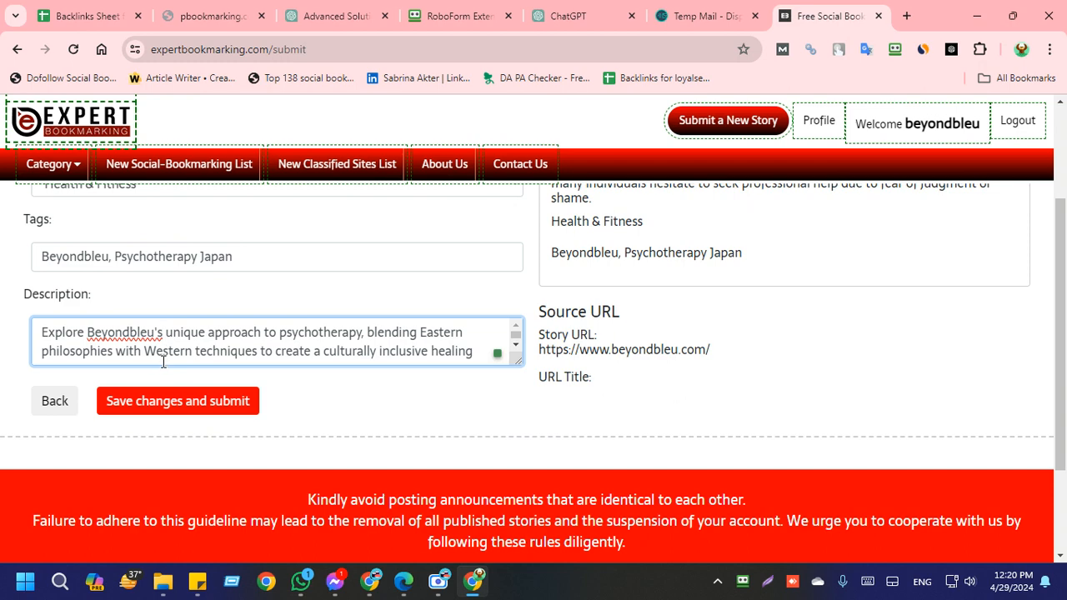
pyautogui.press('BackSpace')
pyautogui.press('BackSpace')
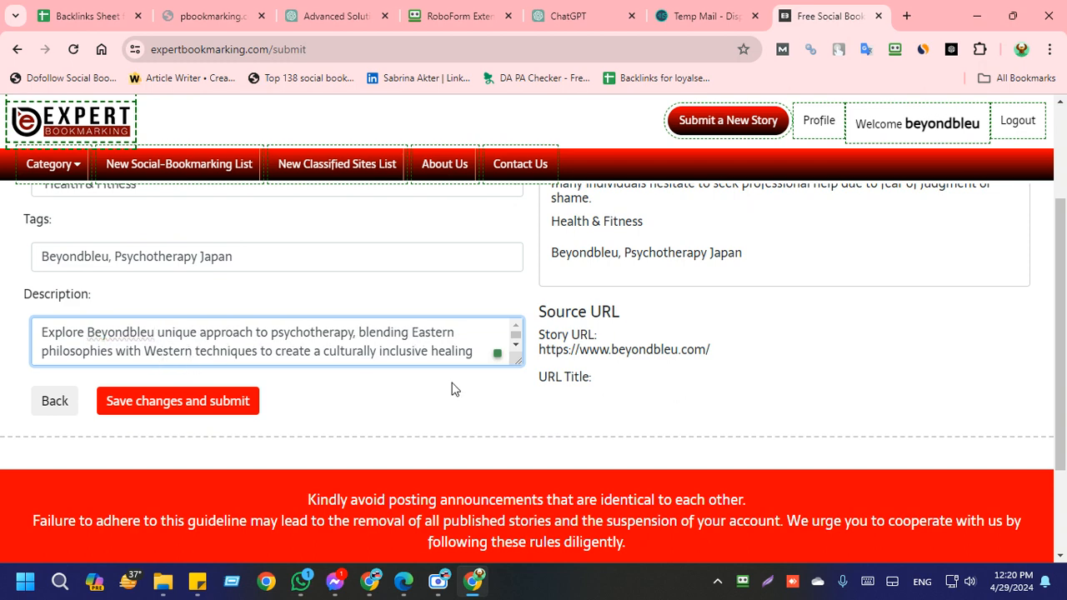
pyautogui.scroll(1, 453, 389)
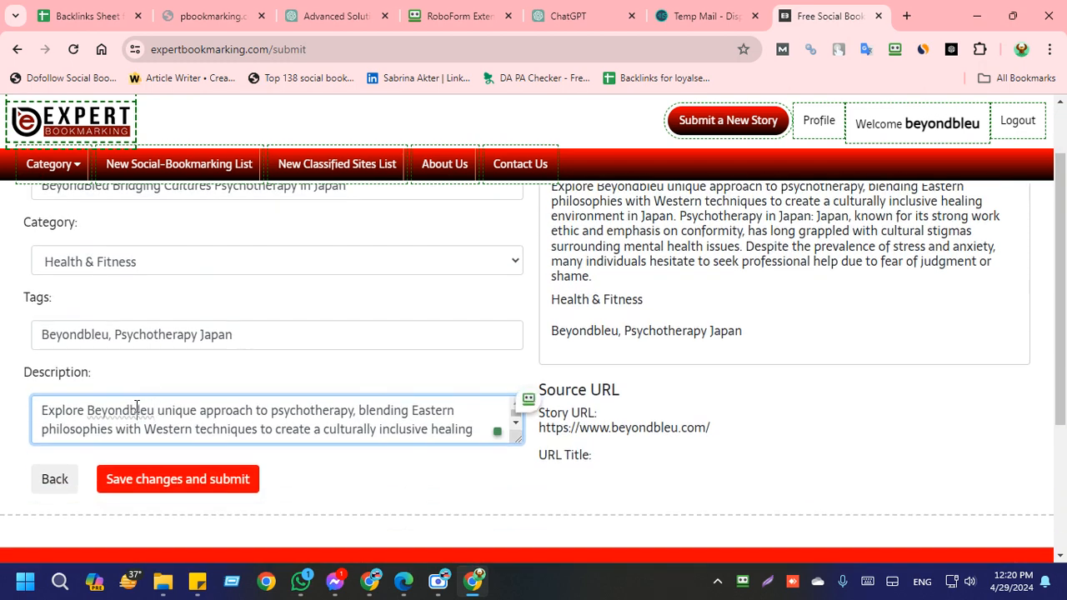
pyautogui.click(139, 409)
pyautogui.press('BackSpace')
pyautogui.write('B')
pyautogui.click(331, 494)
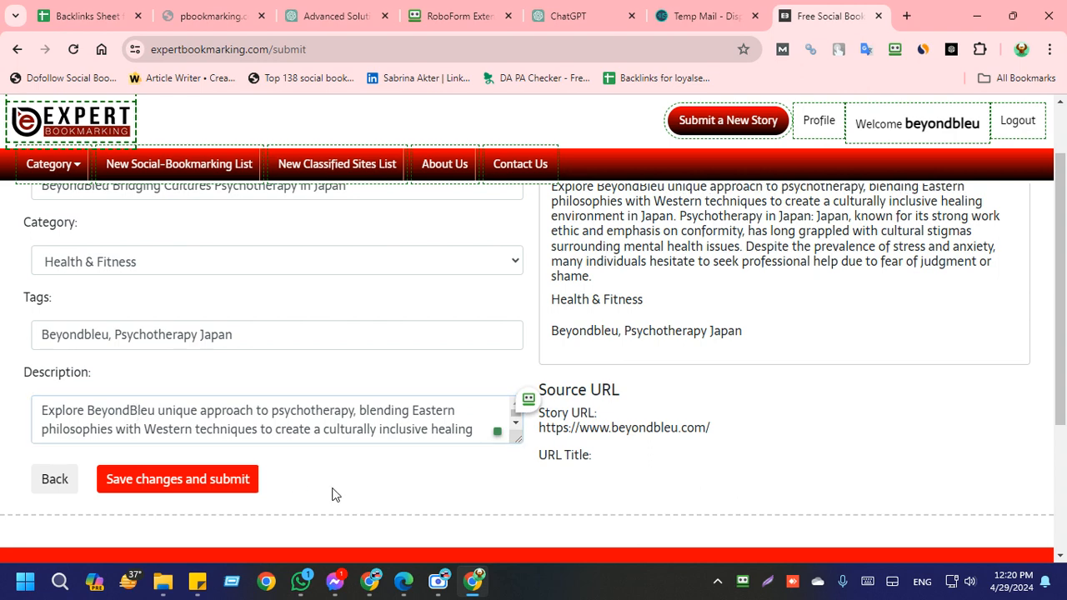
# Step: Save the corrected description and retry submitting the story from the confirmation page, going back to the article details at the end
pyautogui.scroll(1, 222, 405)
pyautogui.scroll(-4, 222, 406)
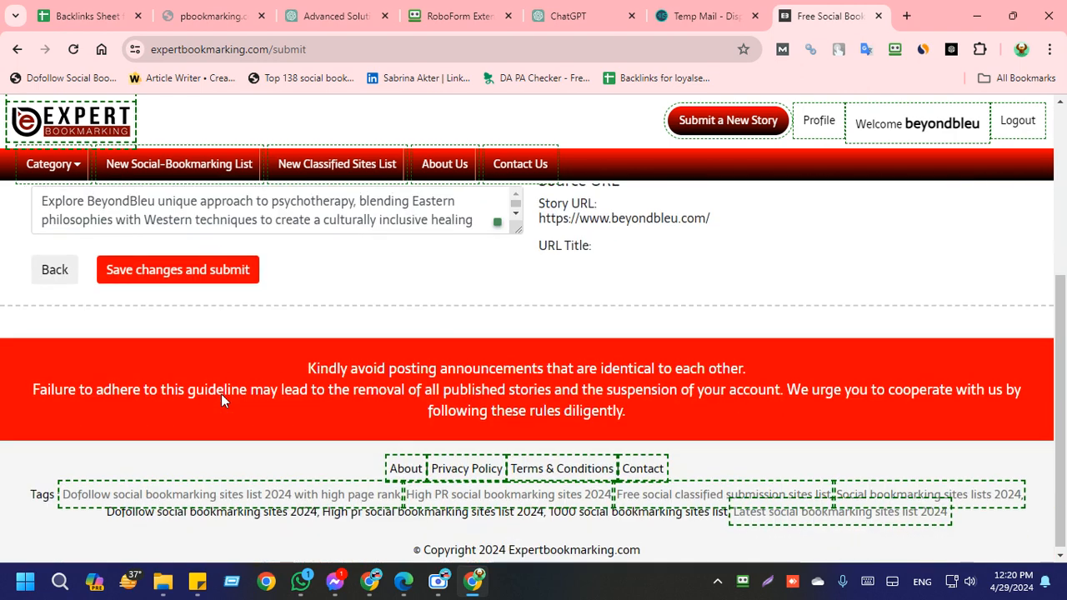
pyautogui.click(245, 281)
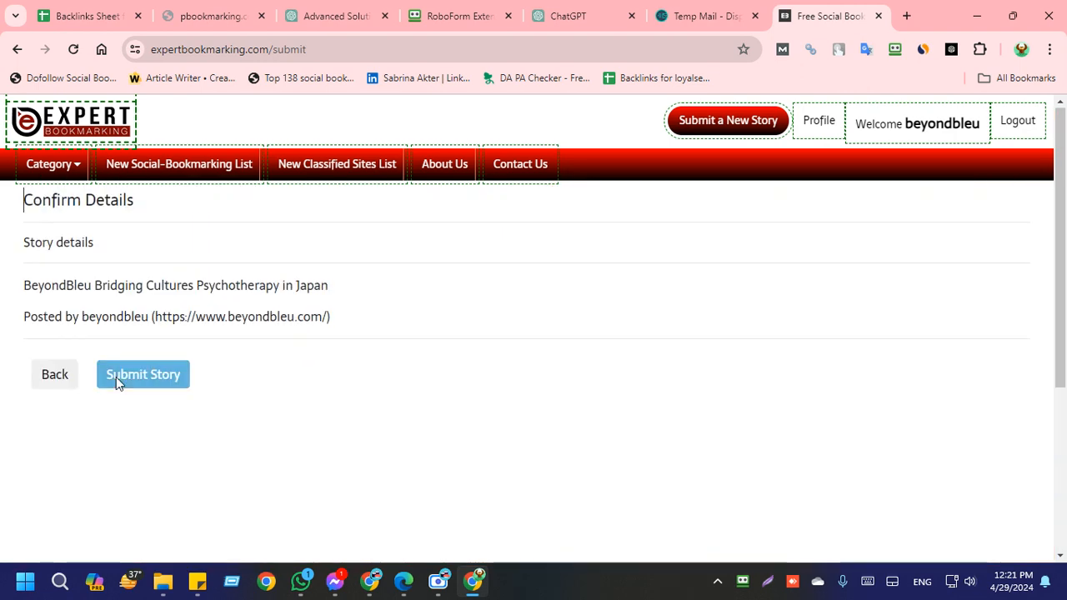
pyautogui.click(116, 376)
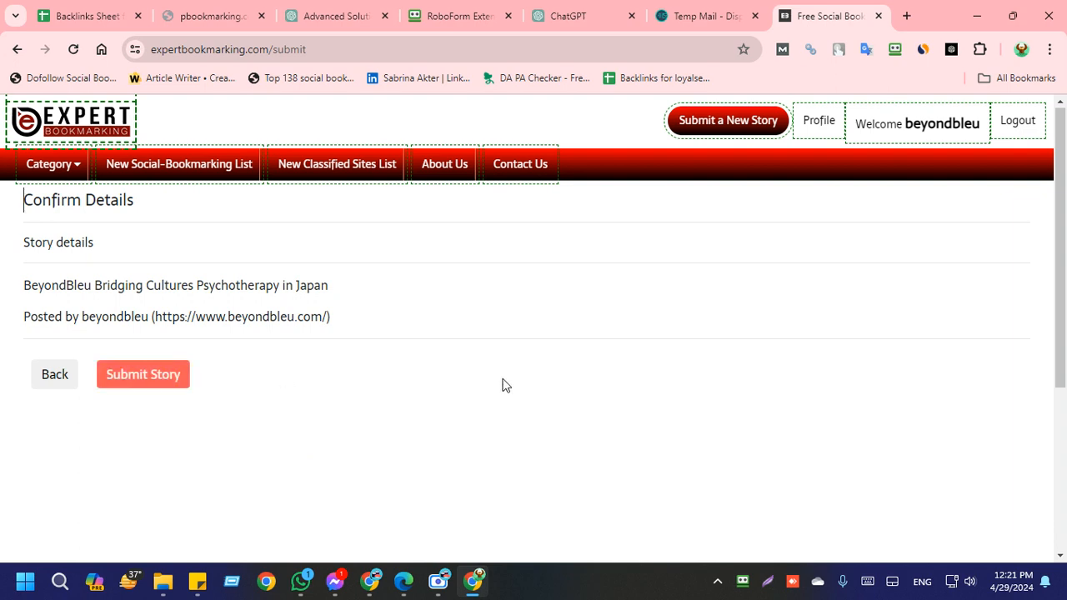
pyautogui.click(125, 378)
pyautogui.scroll(-1, 552, 359)
pyautogui.click(154, 296)
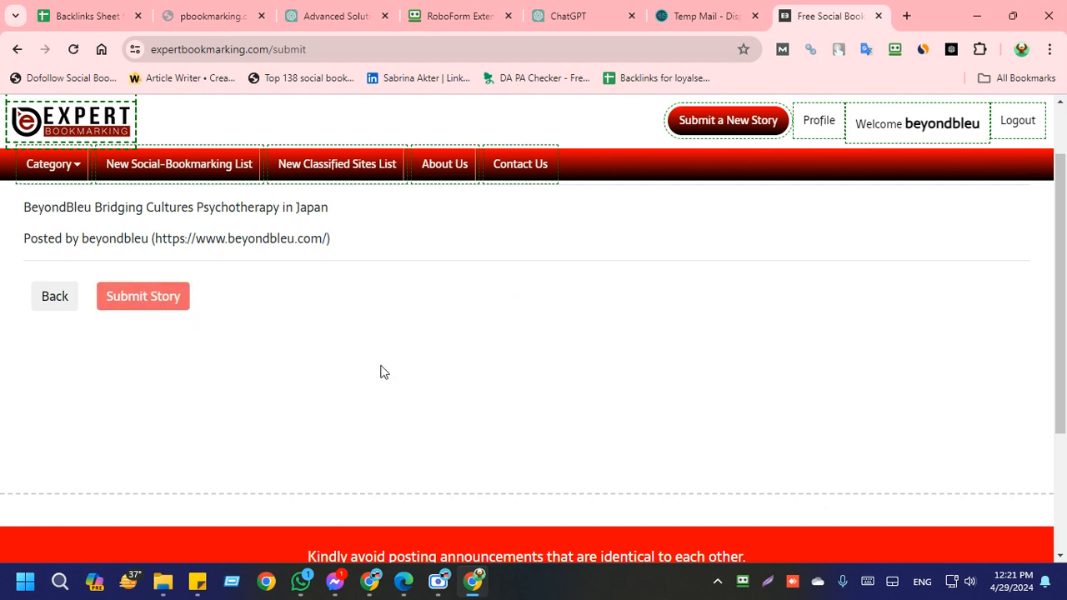
pyautogui.scroll(1, 379, 370)
pyautogui.click(60, 385)
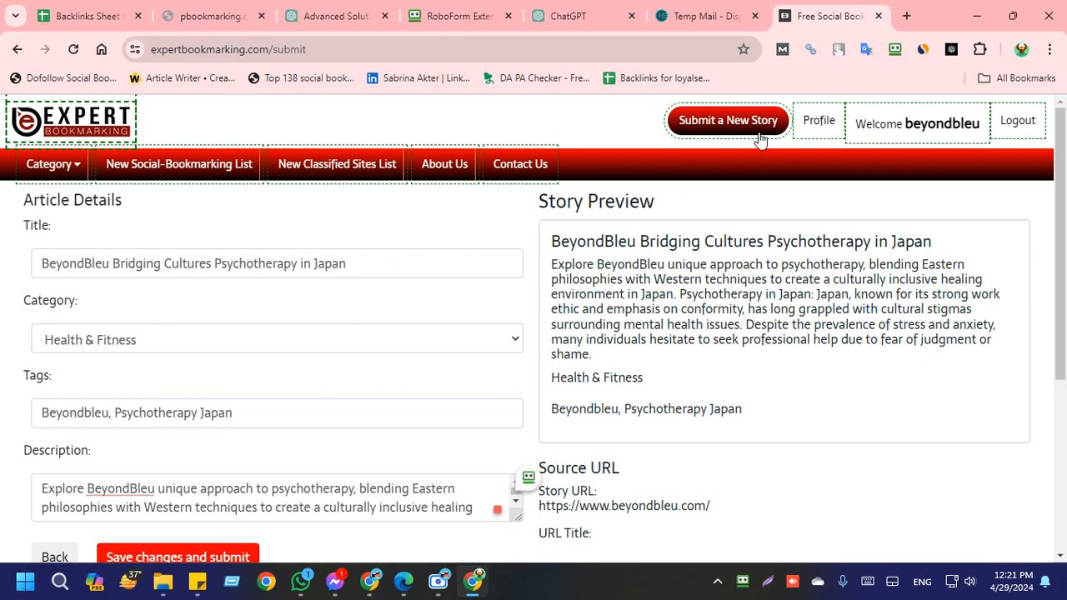
# Step: Open the account profile on expertbookmarking.com to check the submitted BeyondBleu story
pyautogui.click(810, 127)
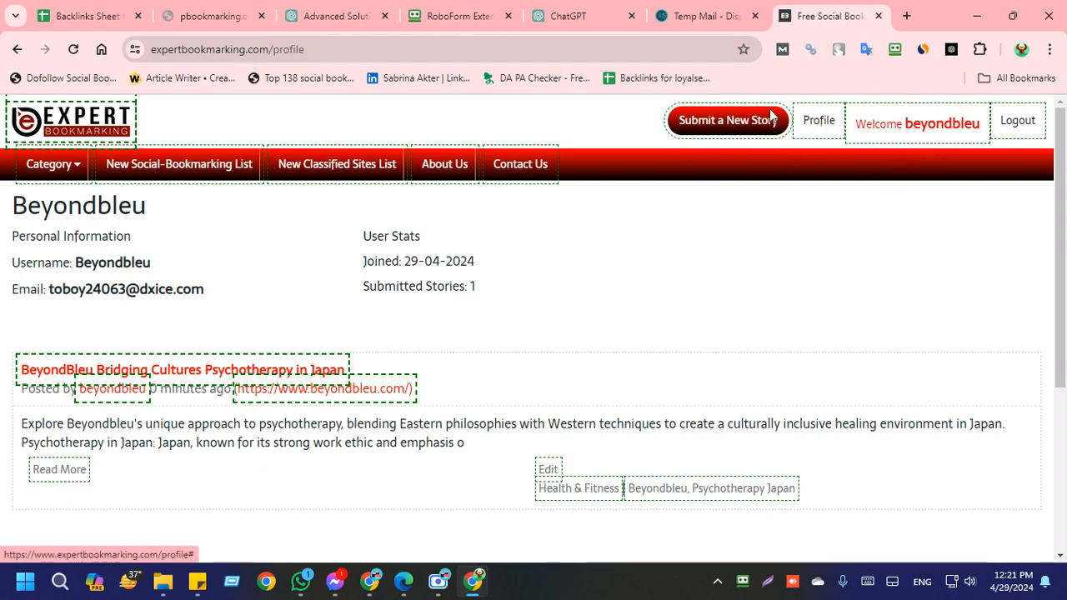
pyautogui.click(923, 131)
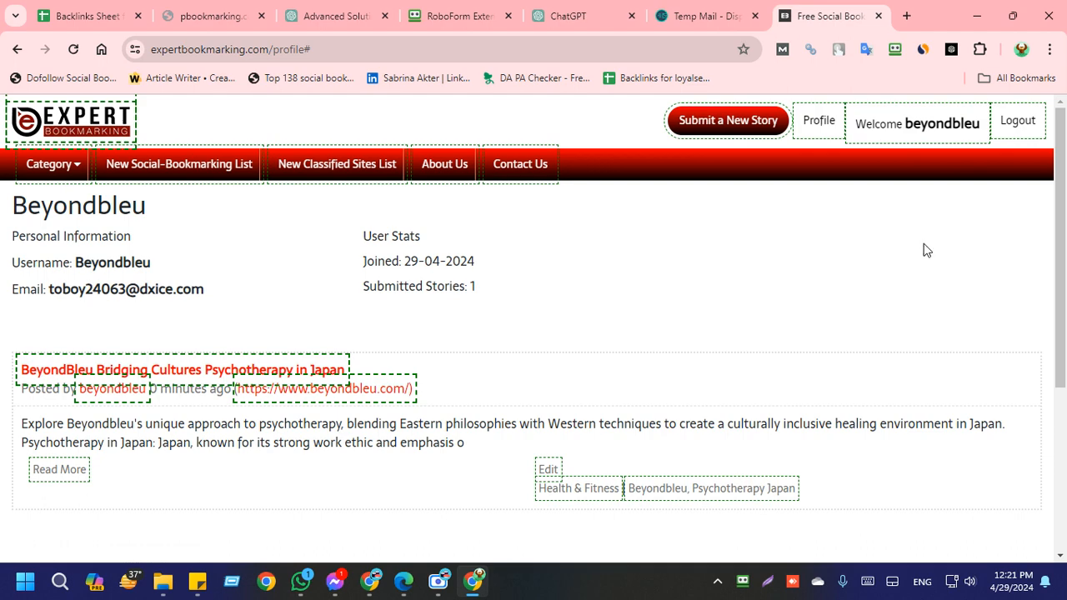
pyautogui.click(821, 121)
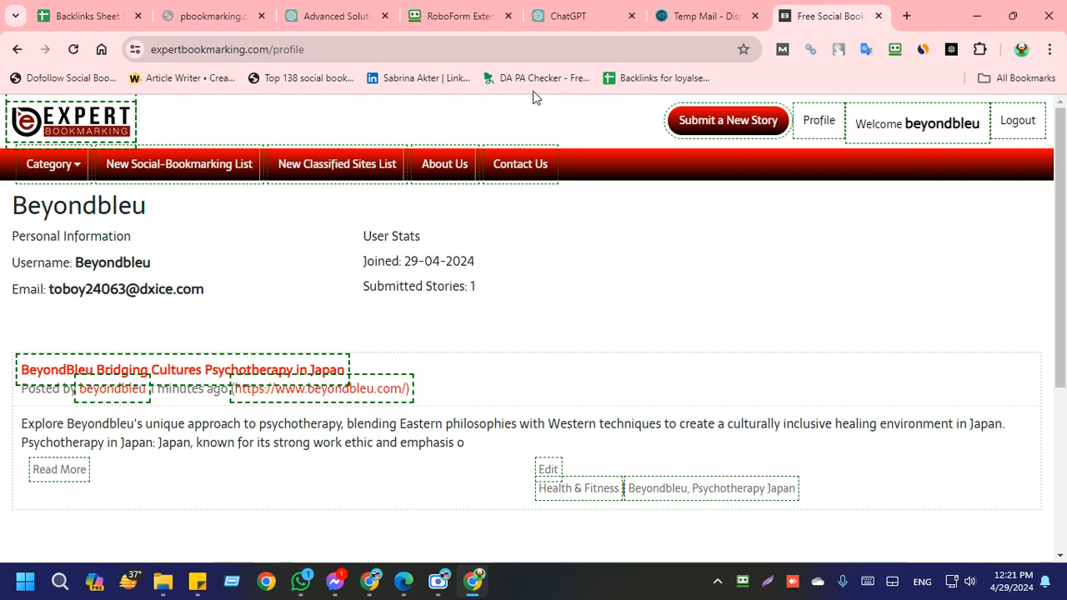
# Step: Review the first two generated titles and descriptions in ChatGPT, and return to a refreshed expertbookmarking.com profile
pyautogui.click(573, 16)
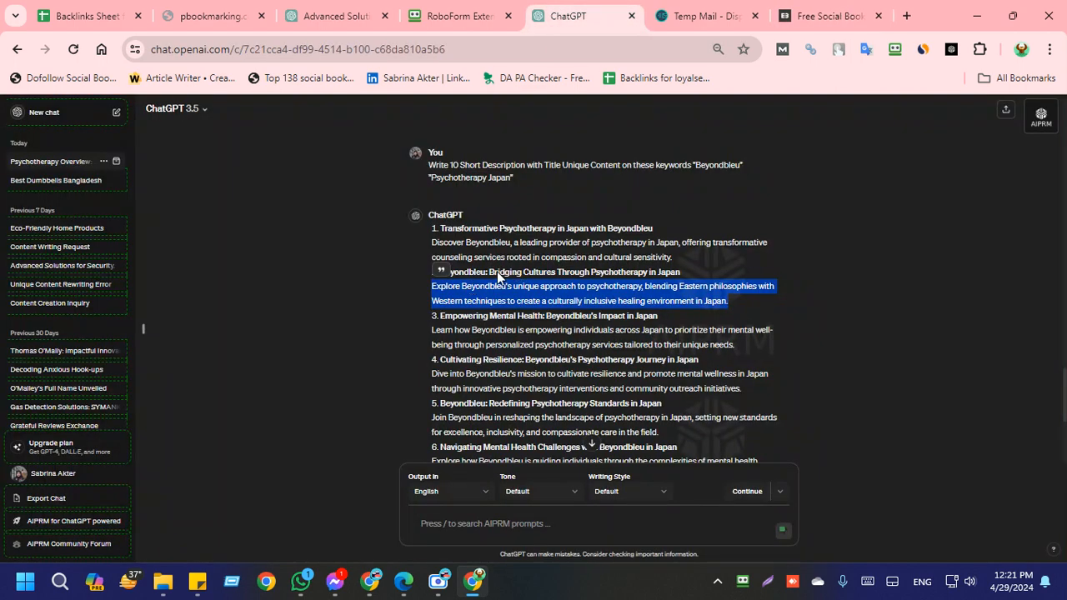
pyautogui.moveTo(441, 229); pyautogui.dragTo(654, 229)
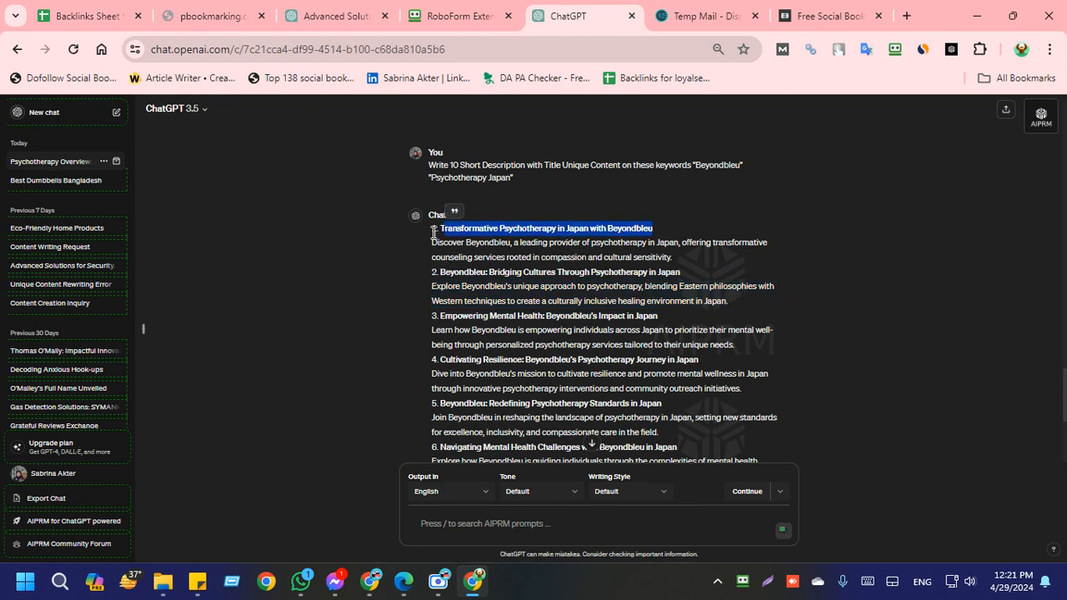
pyautogui.click(519, 229)
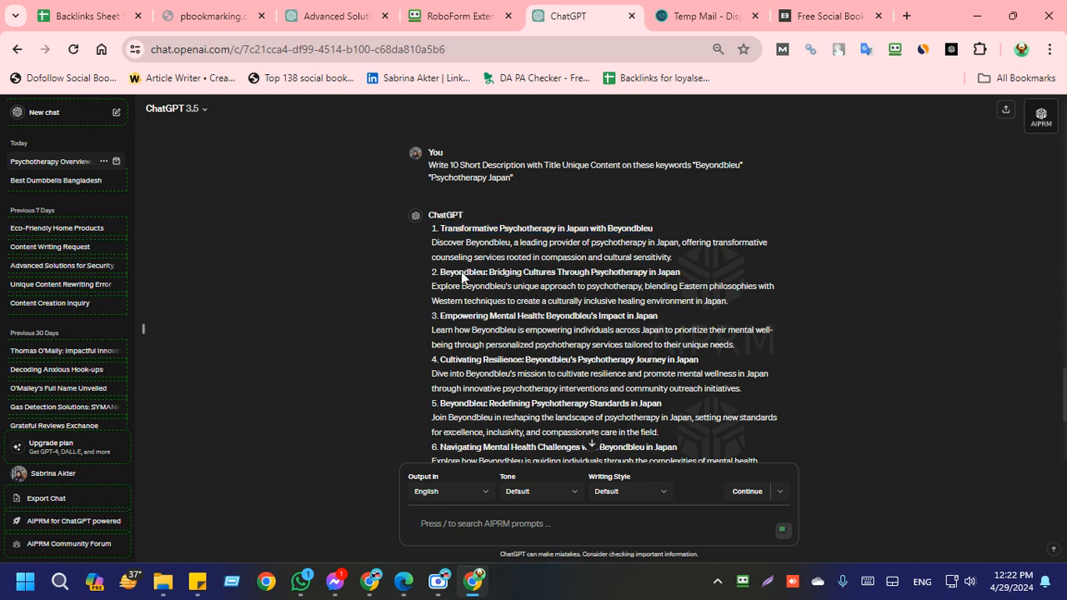
pyautogui.click(838, 15)
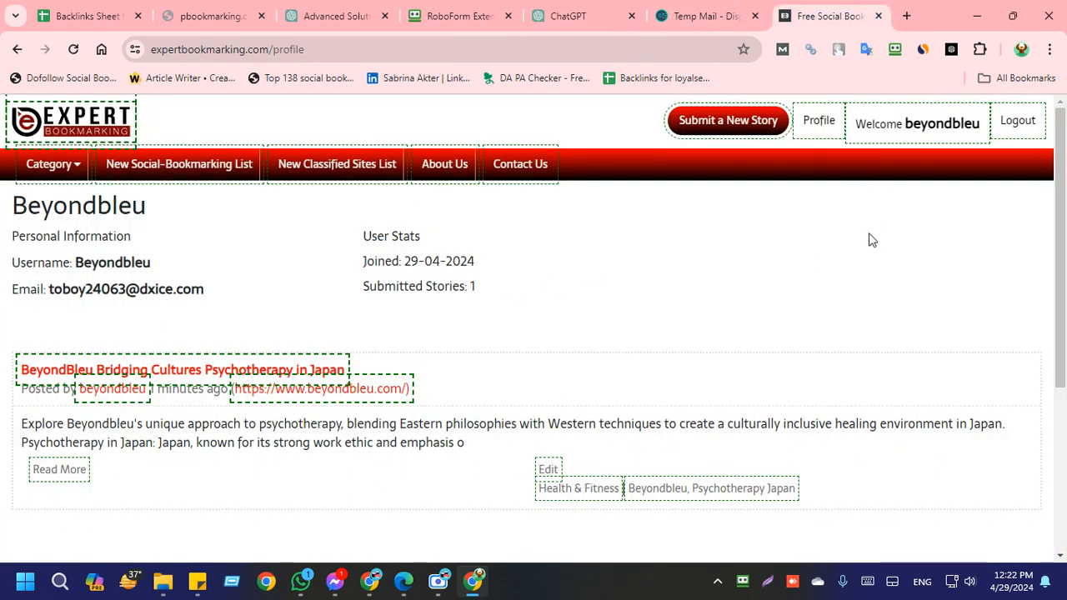
pyautogui.click(818, 120)
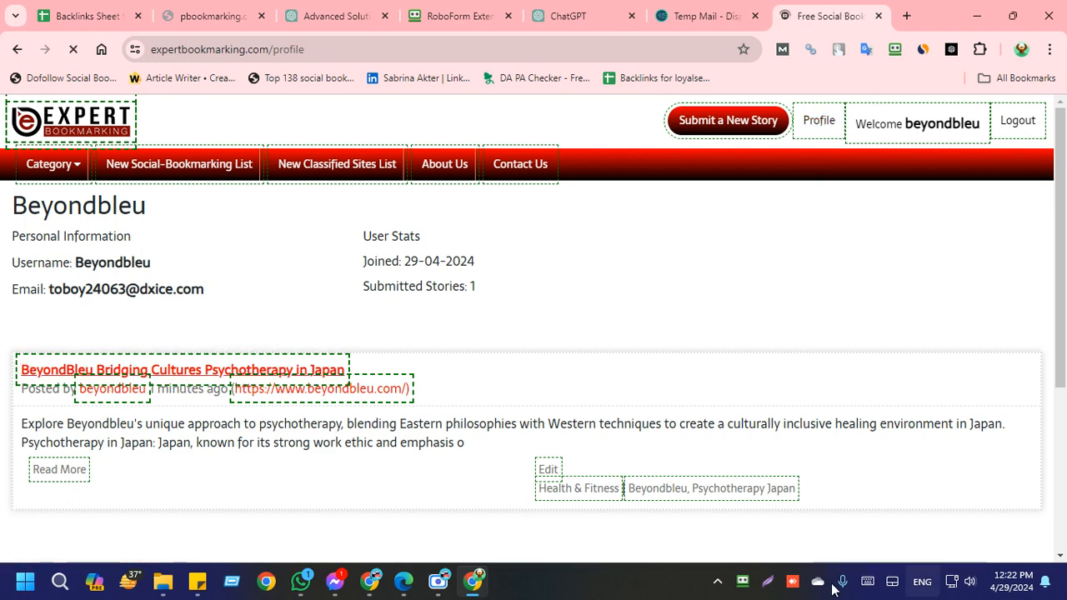
pyautogui.click(767, 581)
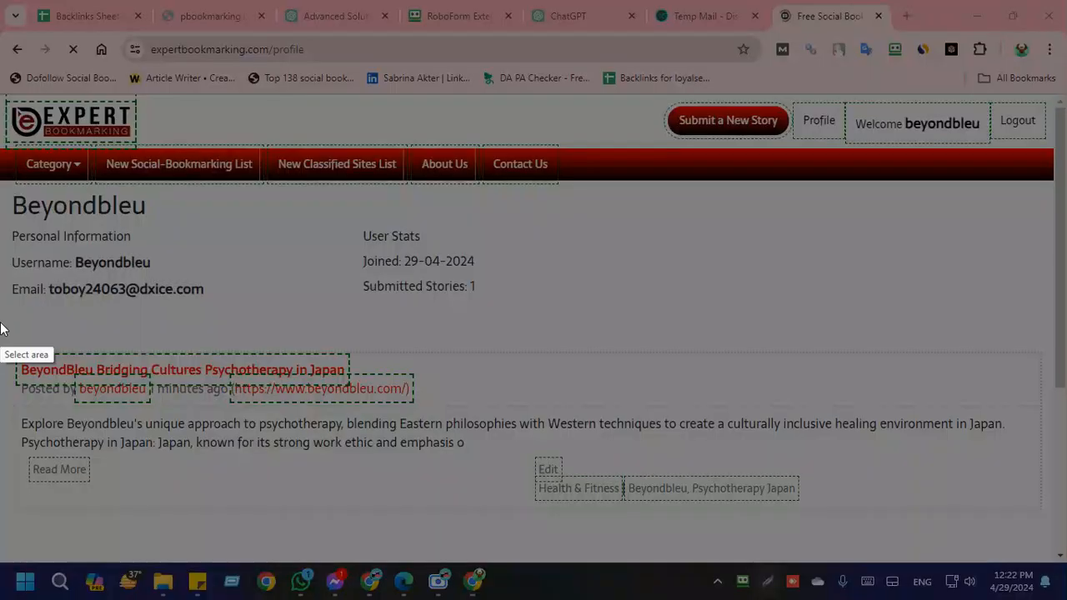
pyautogui.moveTo(1, 321); pyautogui.dragTo(1057, 546)
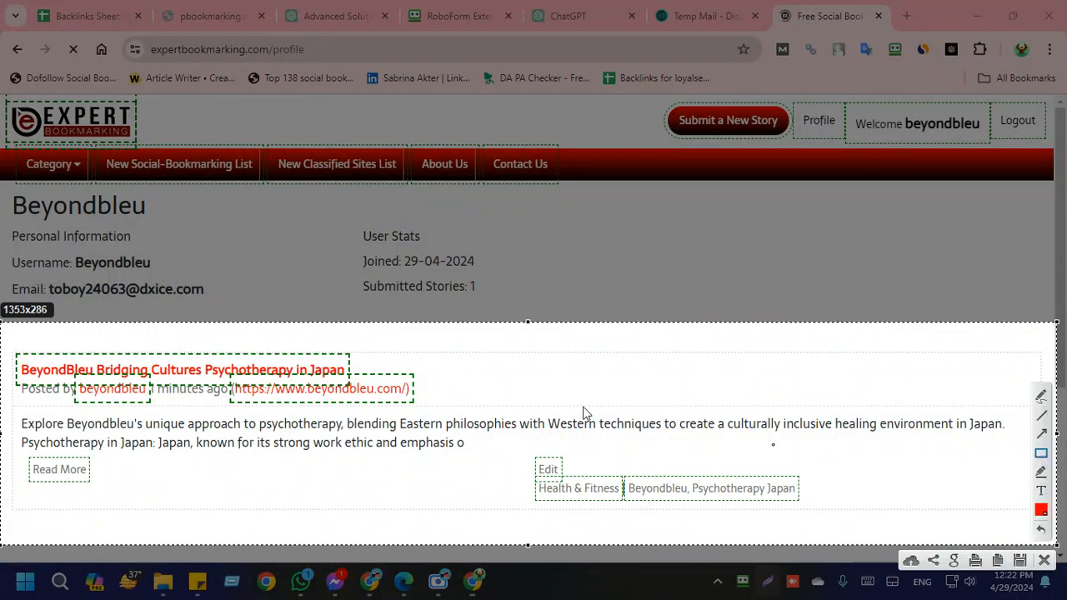
pyautogui.moveTo(483, 334)
pyautogui.mouseDown()
pyautogui.moveTo(867, 406)
pyautogui.moveTo(926, 404)
pyautogui.mouseUp()
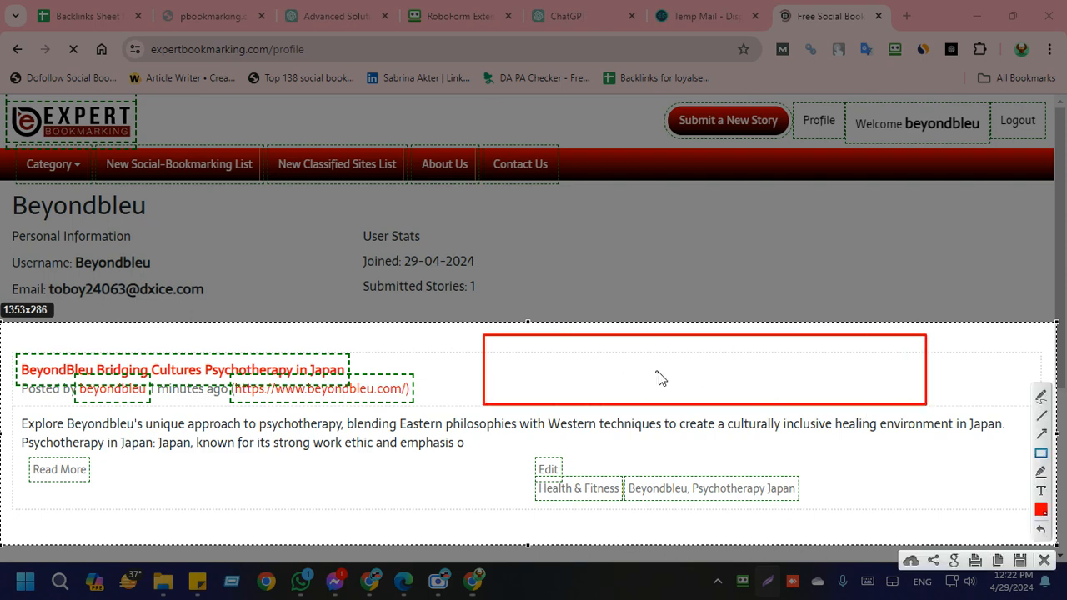
pyautogui.click(1042, 559)
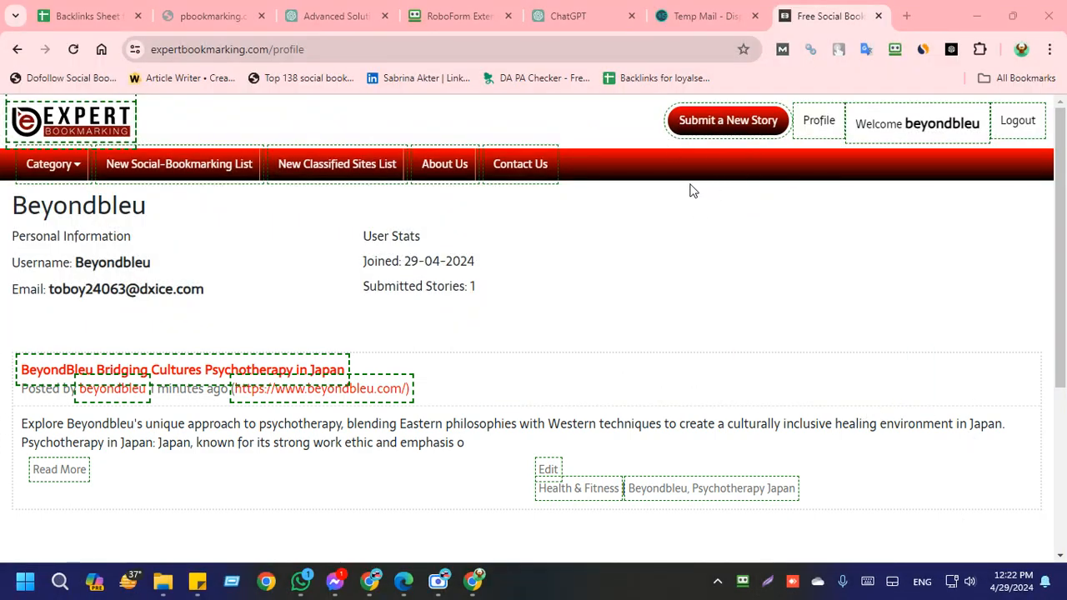
# Step: Examine the new bookmark story form's Unique News URL field in a separate tab alongside the ChatGPT content, and return to the profile
pyautogui.rightClick(742, 127)
pyautogui.click(796, 137)
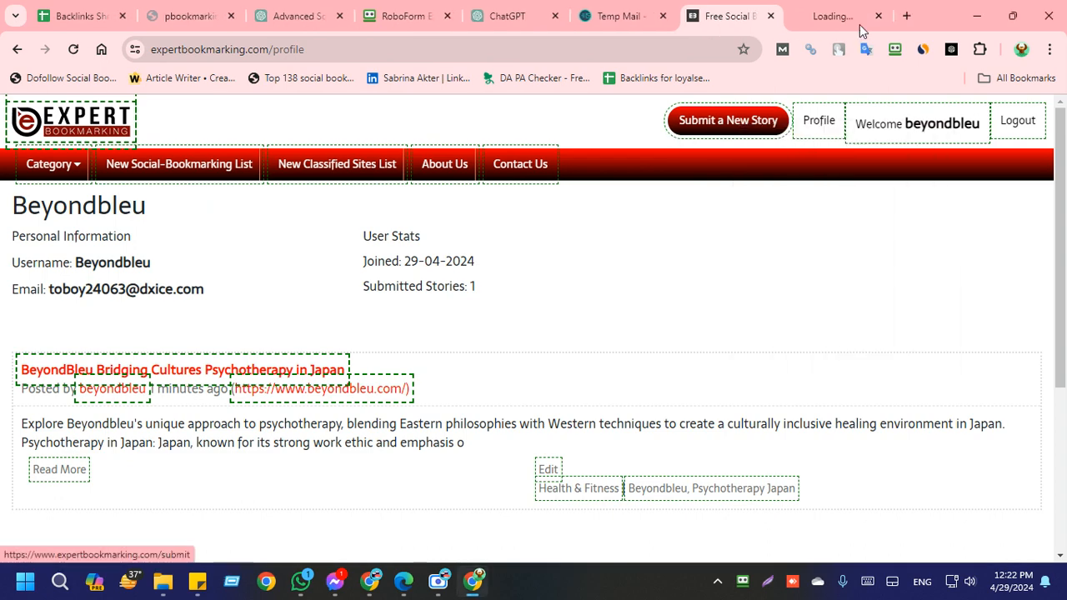
pyautogui.click(862, 31)
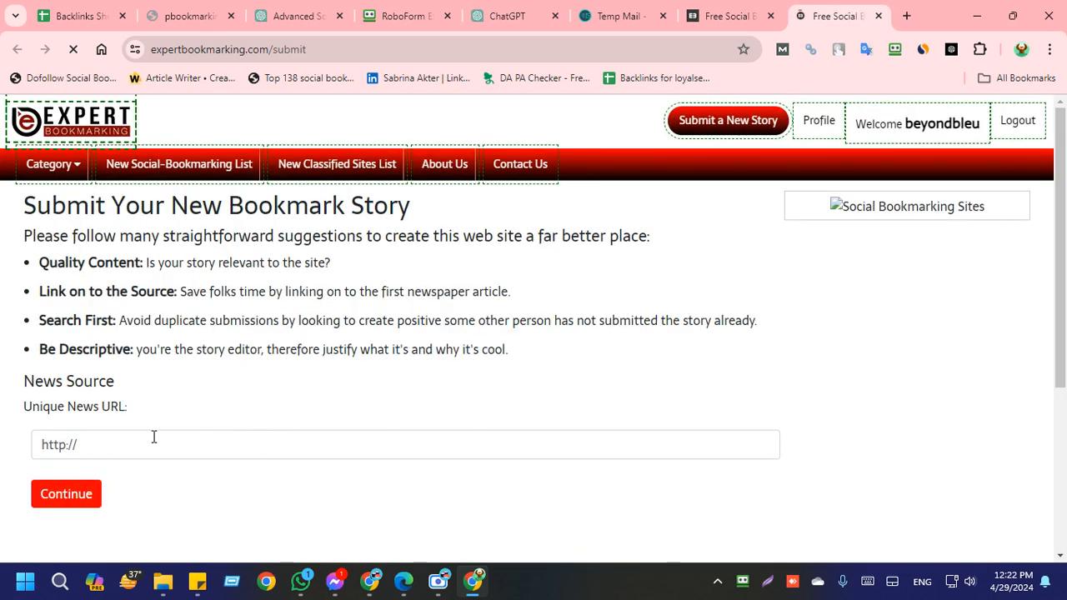
pyautogui.moveTo(154, 436); pyautogui.dragTo(10, 444)
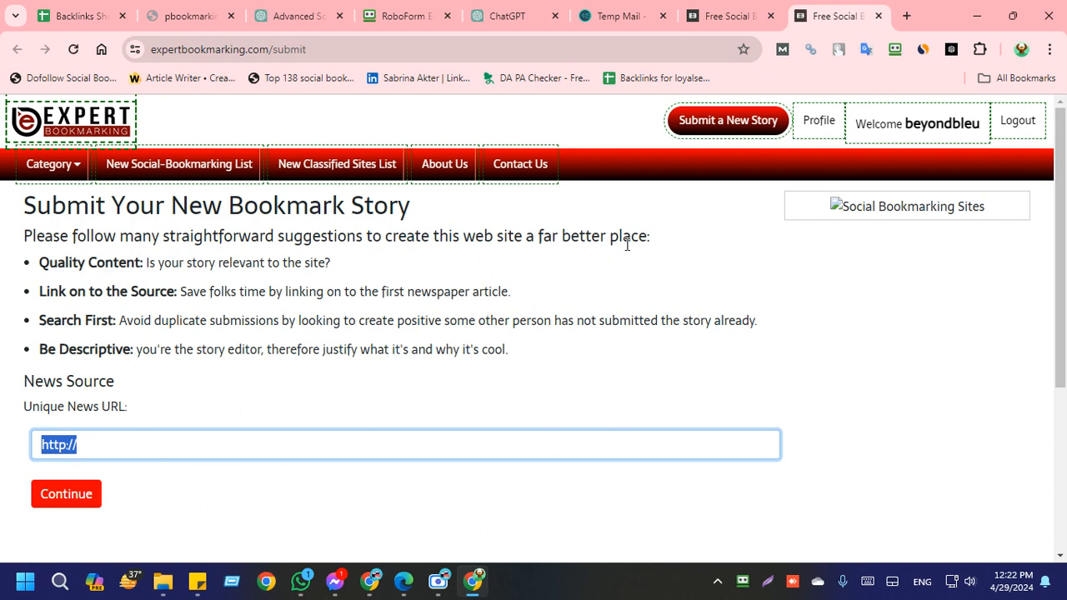
pyautogui.click(506, 12)
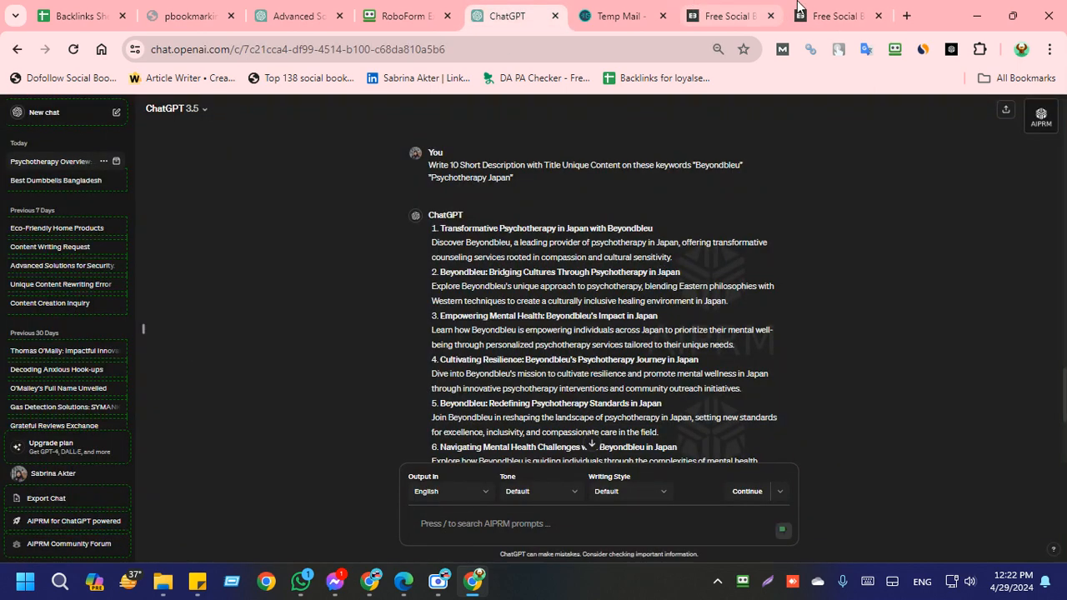
pyautogui.click(834, 16)
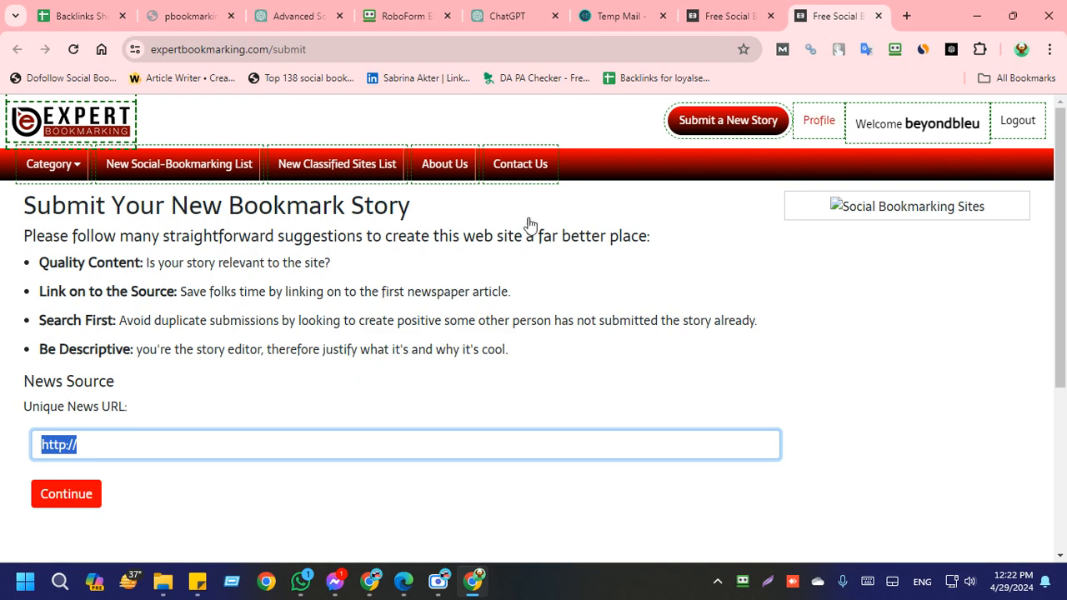
pyautogui.click(726, 14)
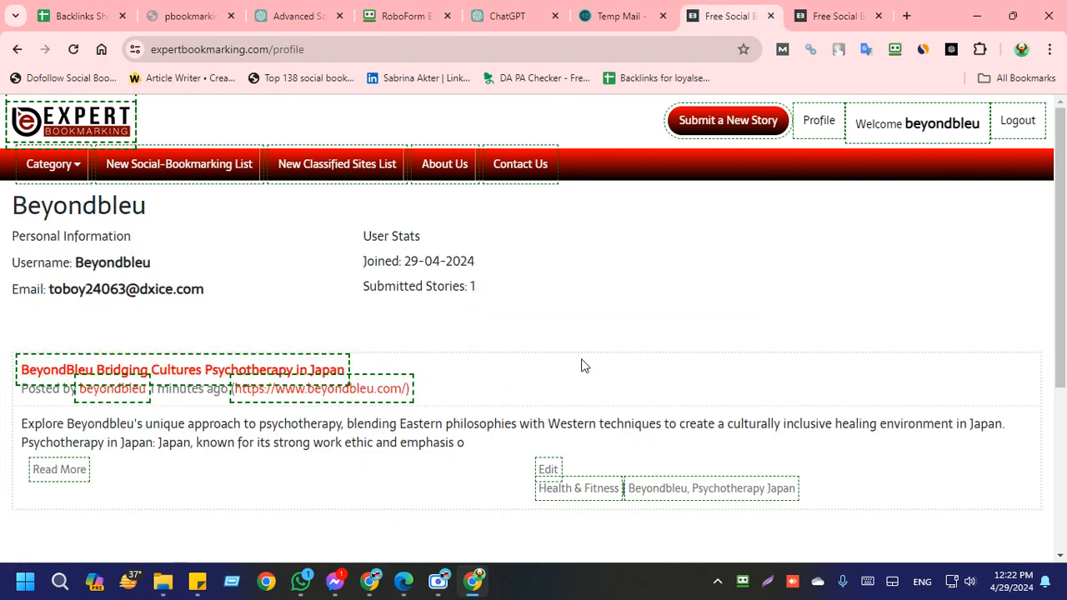
pyautogui.click(769, 580)
pyautogui.moveTo(335, 271); pyautogui.dragTo(660, 298)
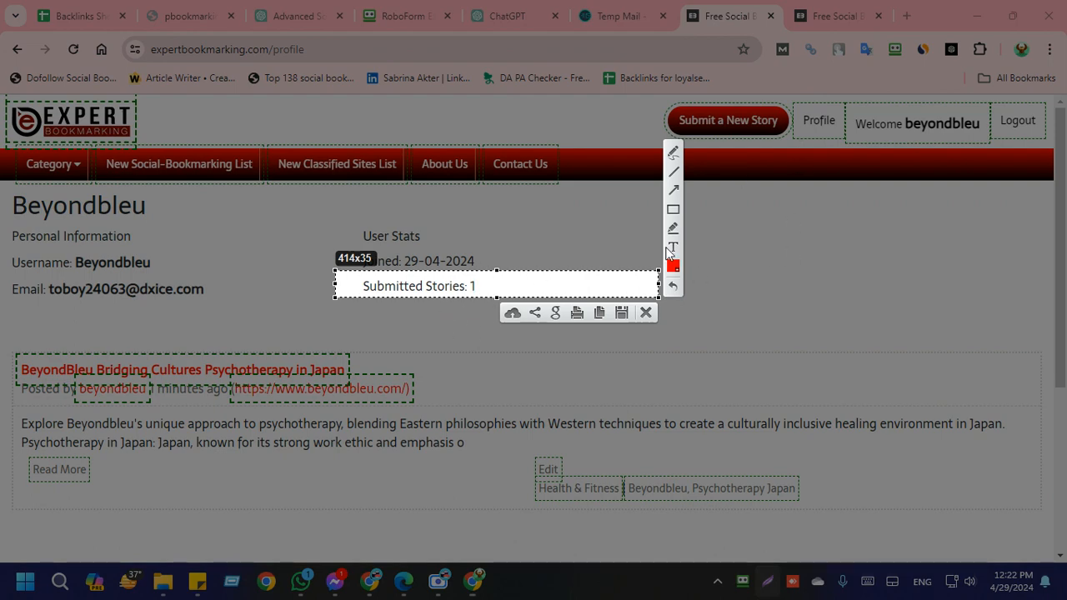
pyautogui.click(646, 312)
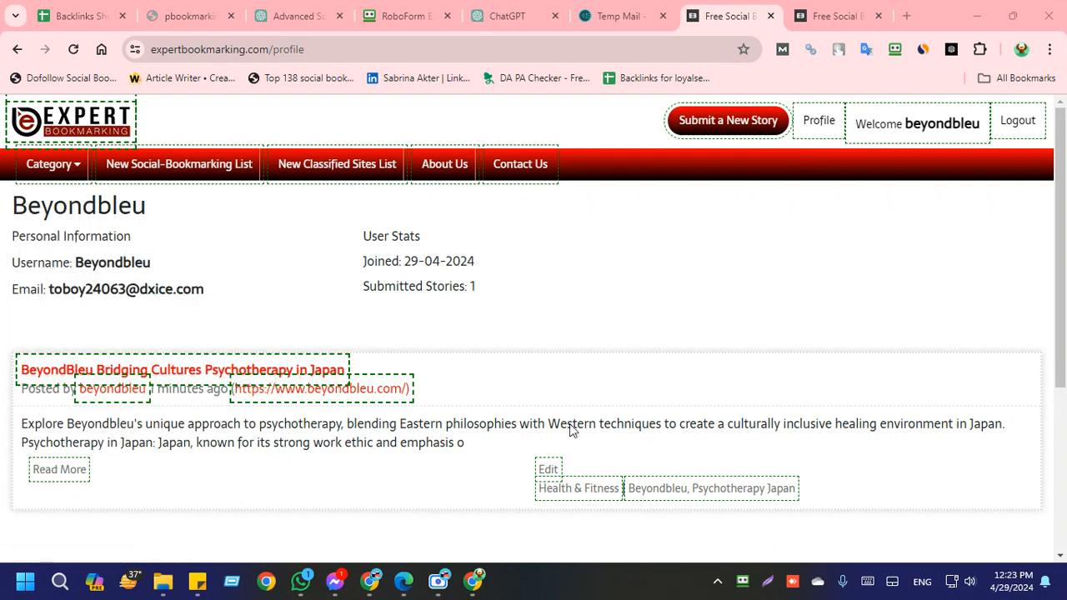
# Step: Open the published BeyondBleu Bridging Cultures Psychotherapy in Japan story from the refreshed profile and copy its page URL
pyautogui.click(822, 125)
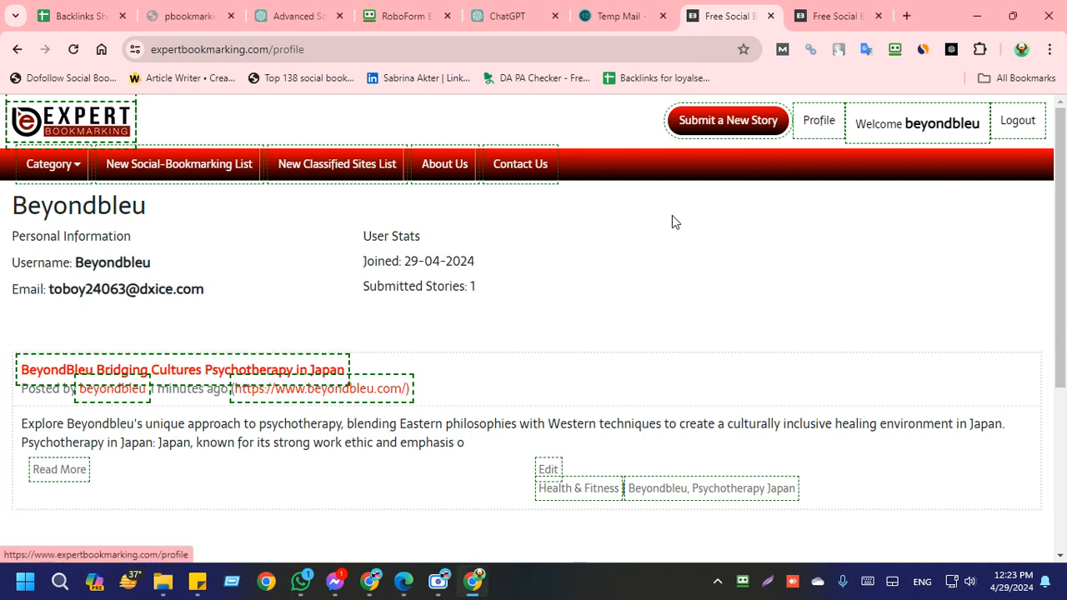
pyautogui.click(190, 372)
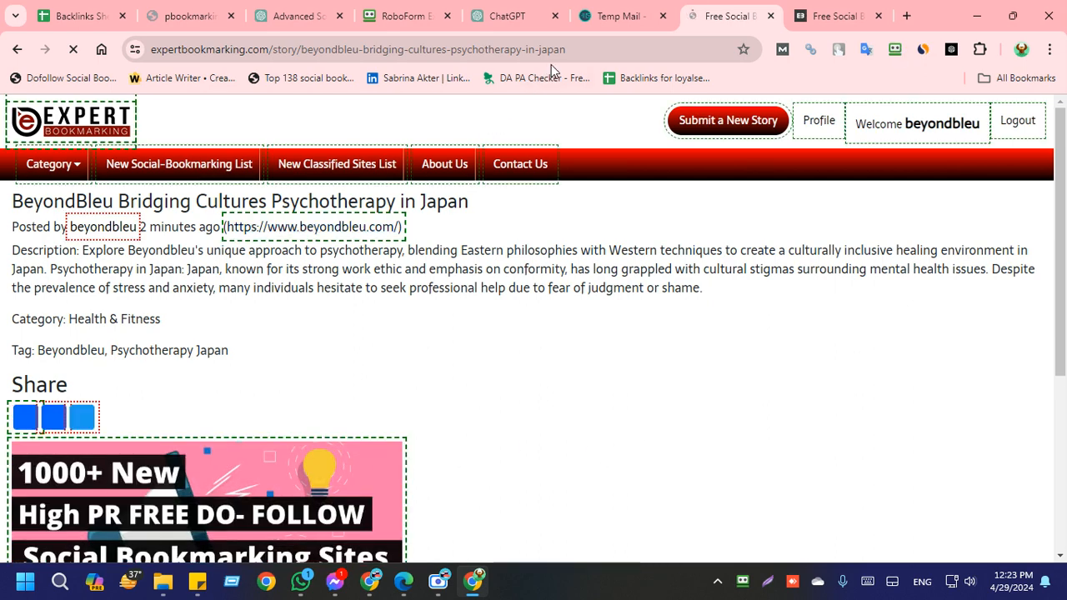
pyautogui.click(569, 51)
pyautogui.hotkey('ctrl', 'c')
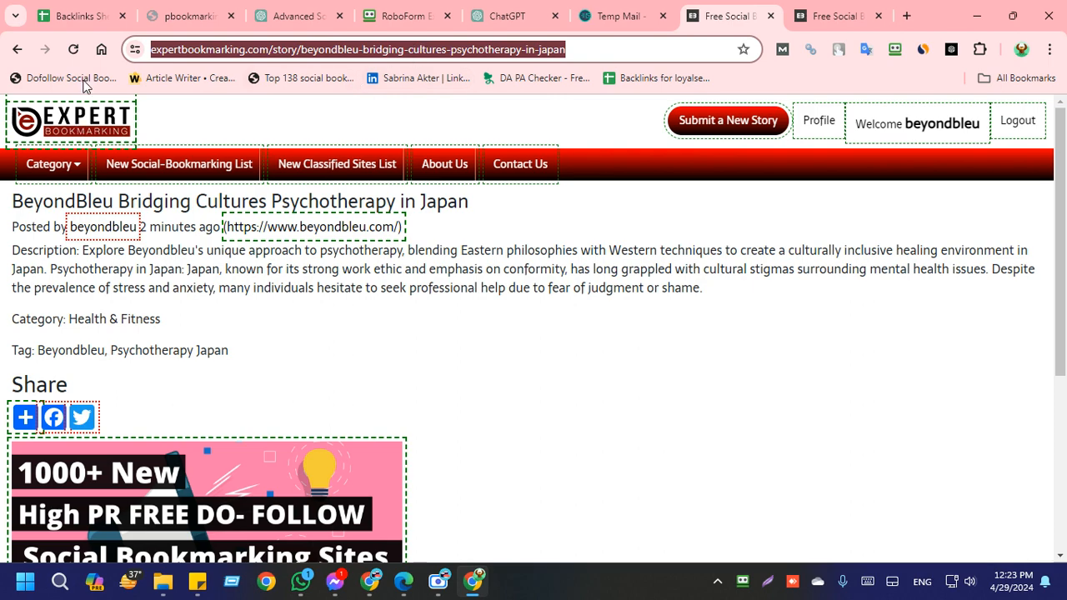
# Step: Paste the copied story URL into the LIVE URL cell E12 of the backlinks sheet, in the expertbookmarking.com row
pyautogui.click(74, 15)
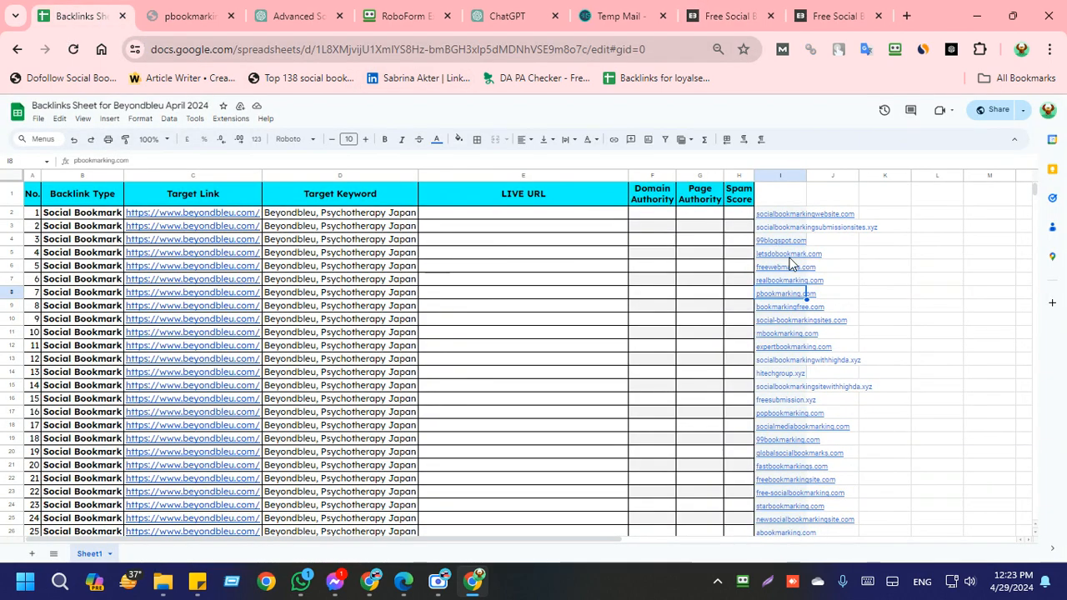
pyautogui.click(765, 10)
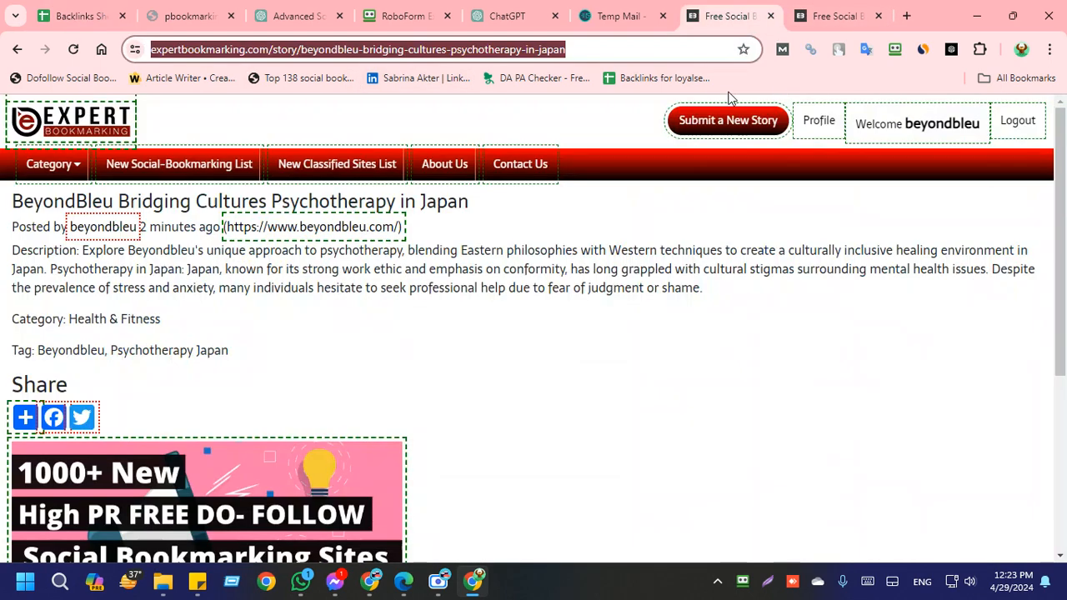
pyautogui.click(95, 12)
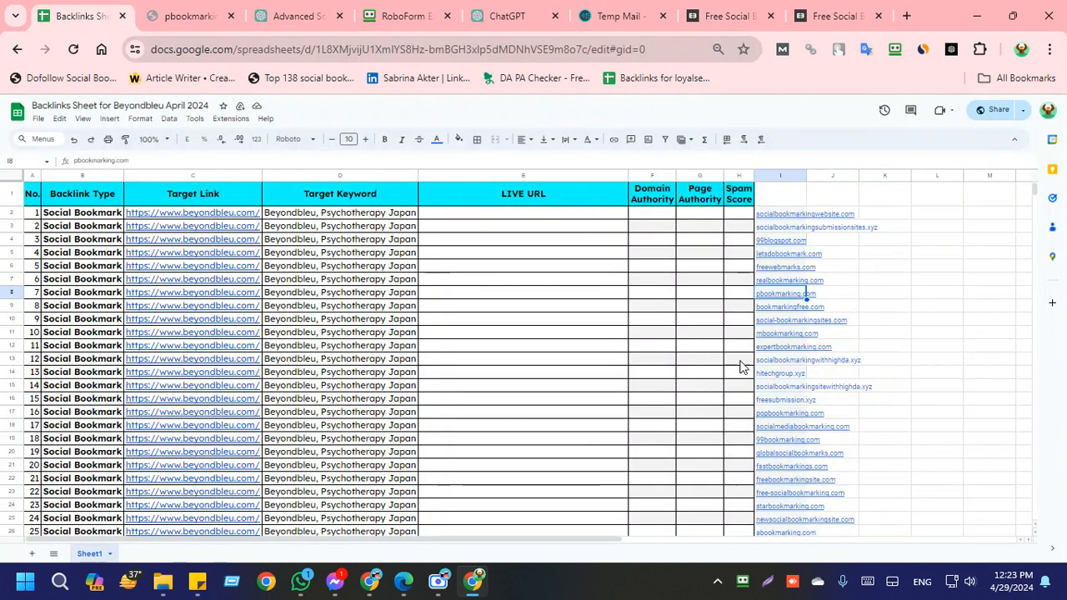
pyautogui.click(775, 345)
pyautogui.click(607, 348)
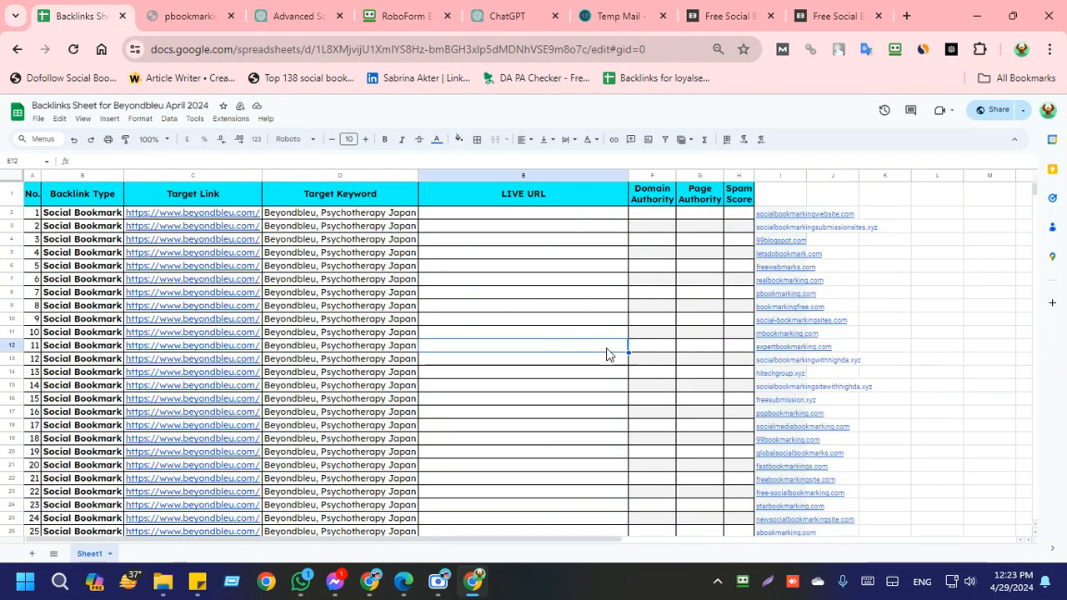
pyautogui.hotkey('ctrl', 'v')
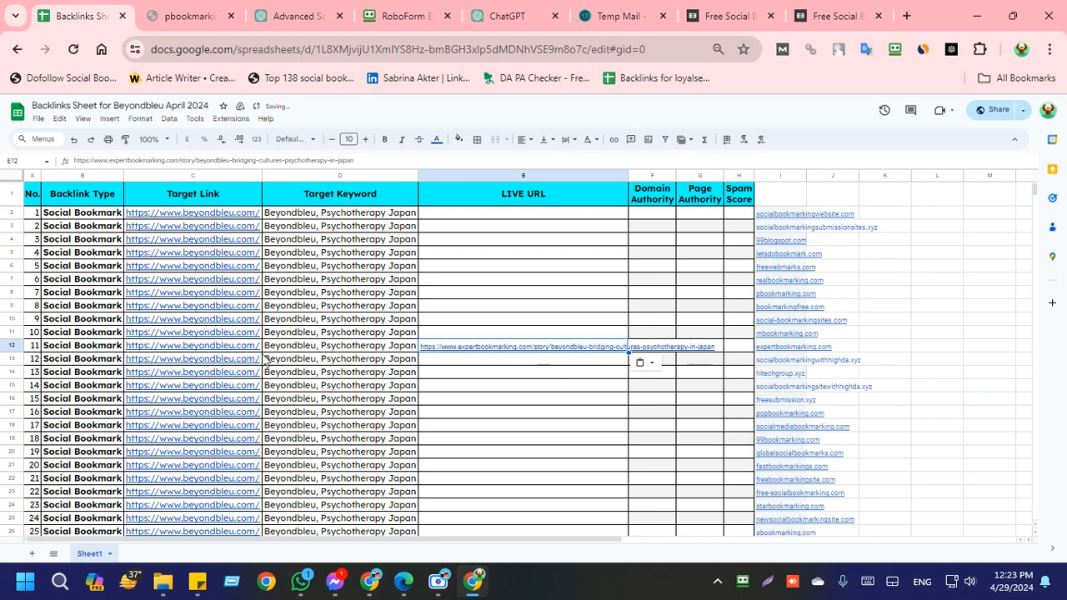
# Step: Set the text wrapping of the pasted live URL cell E12 to clip
pyautogui.click(575, 140)
pyautogui.click(605, 170)
pyautogui.click(595, 390)
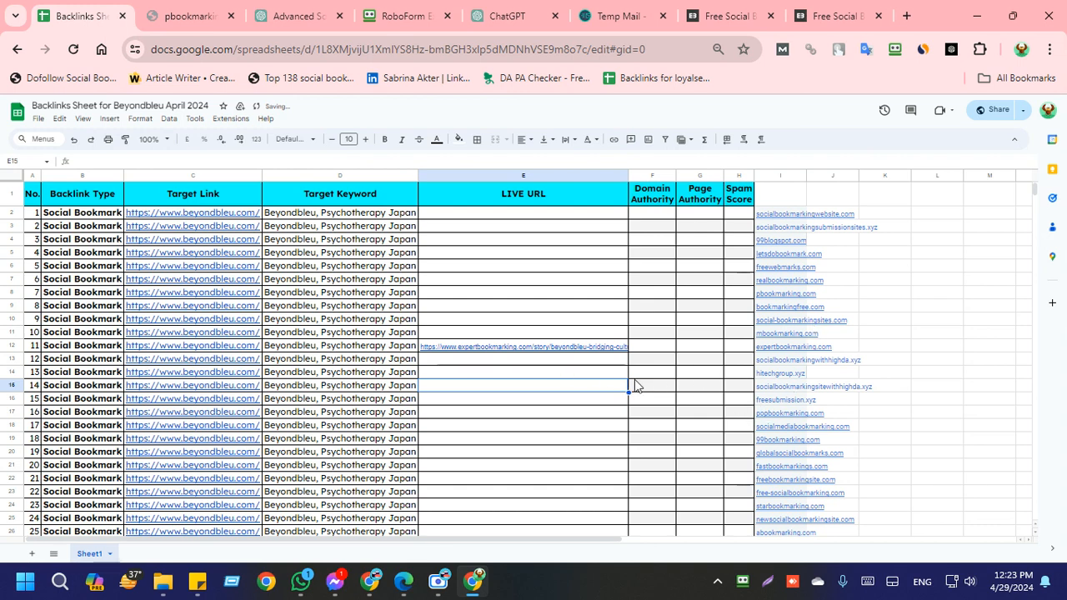
# Step: Close both expertbookmarking.com tabs and retry pbookmarking.com in a new tab, returning to the backlinks sheet
pyautogui.click(770, 16)
pyautogui.click(769, 16)
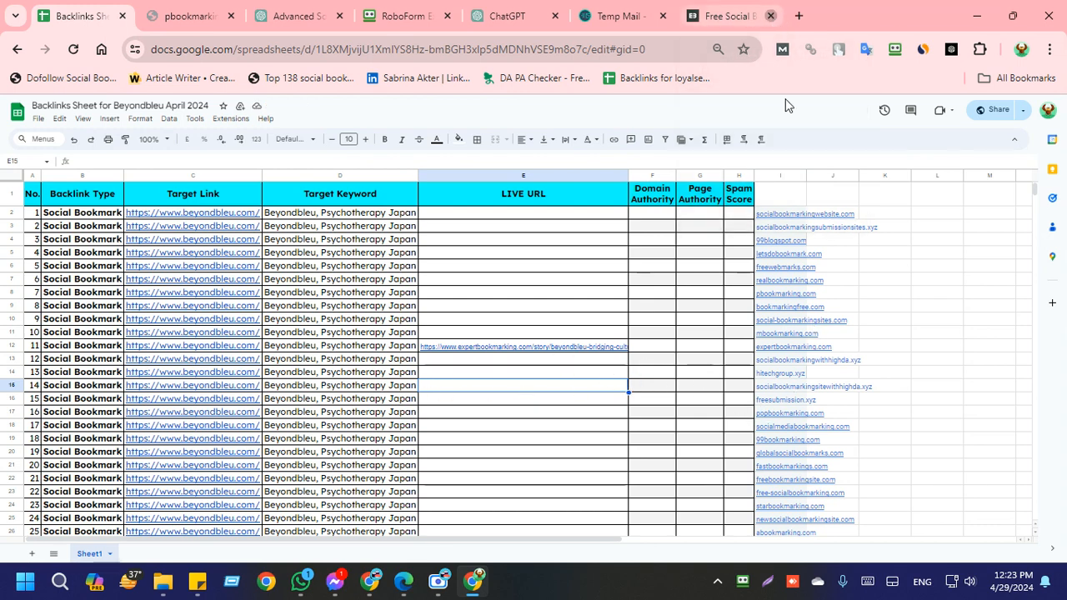
pyautogui.hotkey('ctrl', 'Tab')
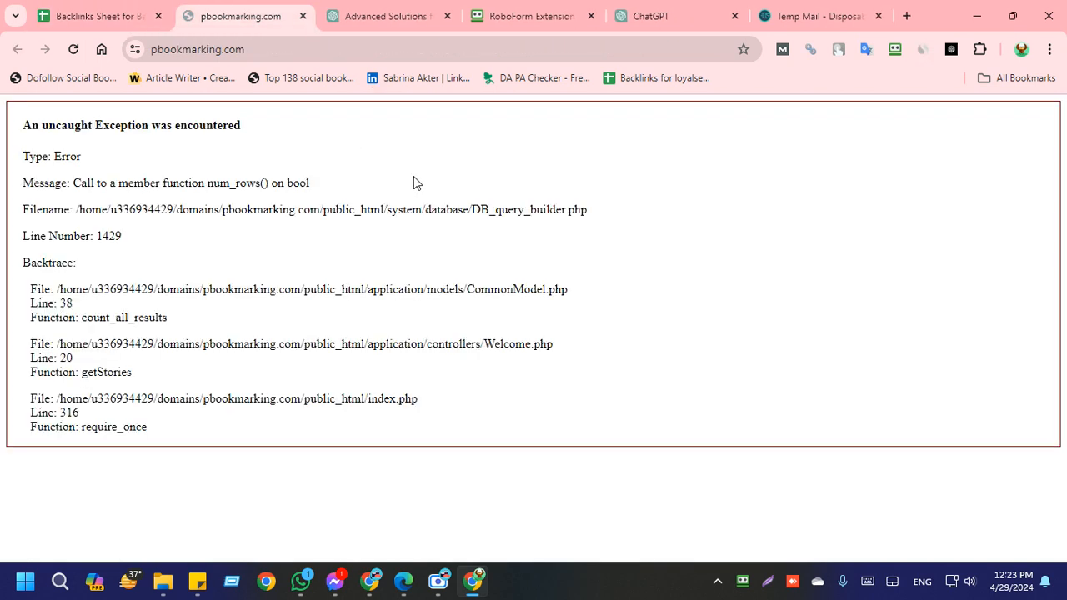
pyautogui.click(292, 52)
pyautogui.hotkey('ctrl', 'c')
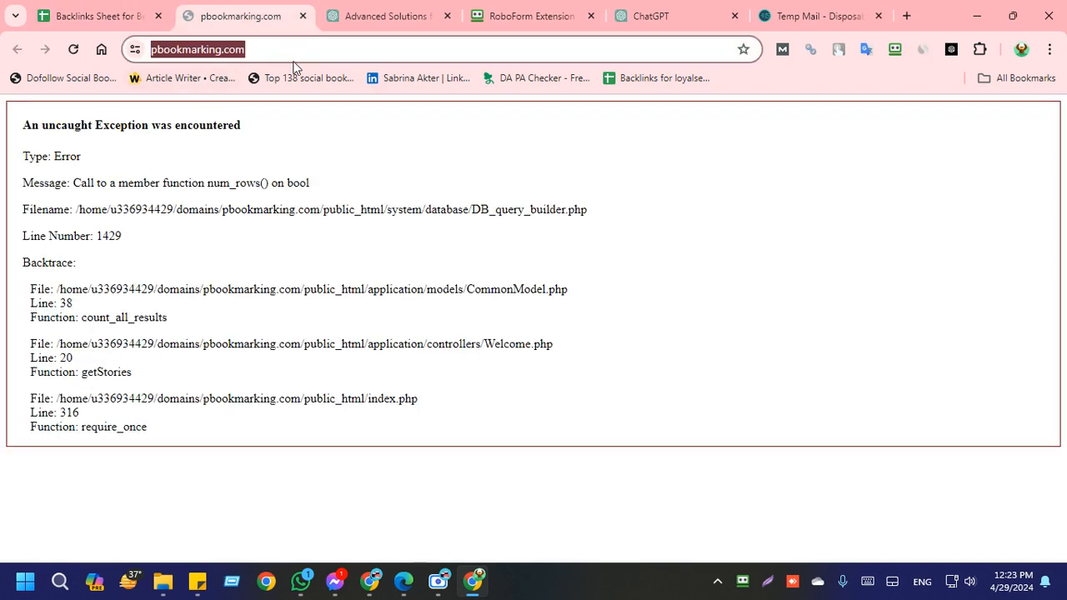
pyautogui.hotkey('ctrl', 't')
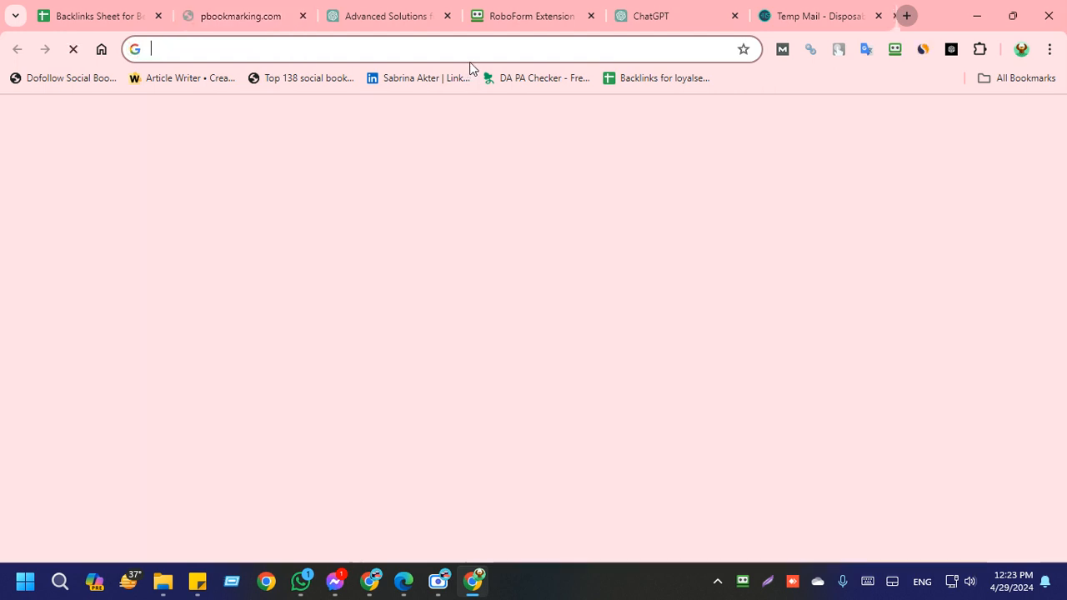
pyautogui.hotkey('ctrl', 'v')
pyautogui.press('Return')
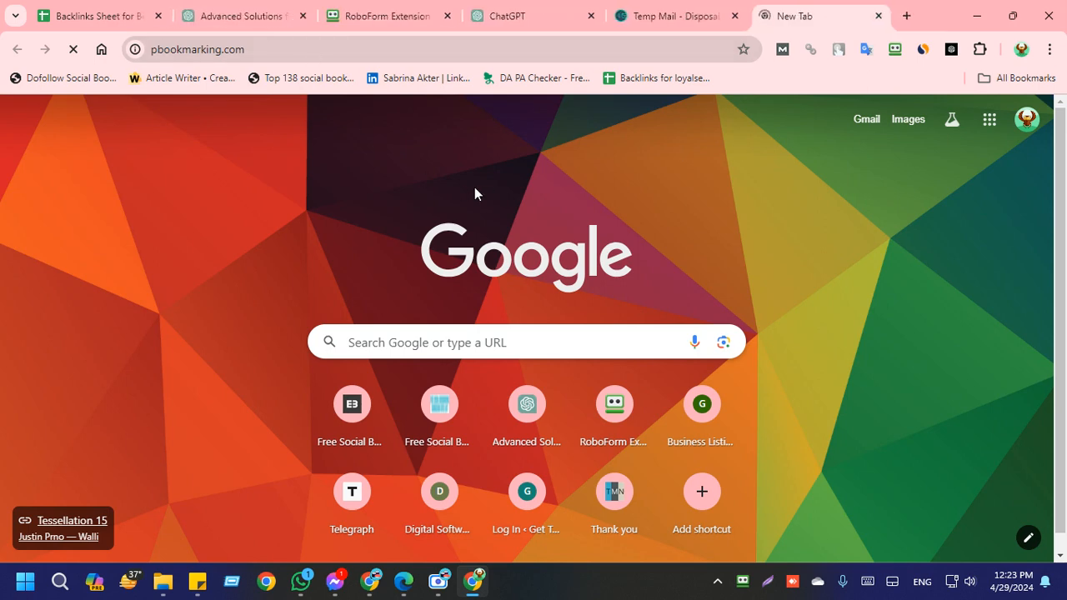
pyautogui.click(90, 15)
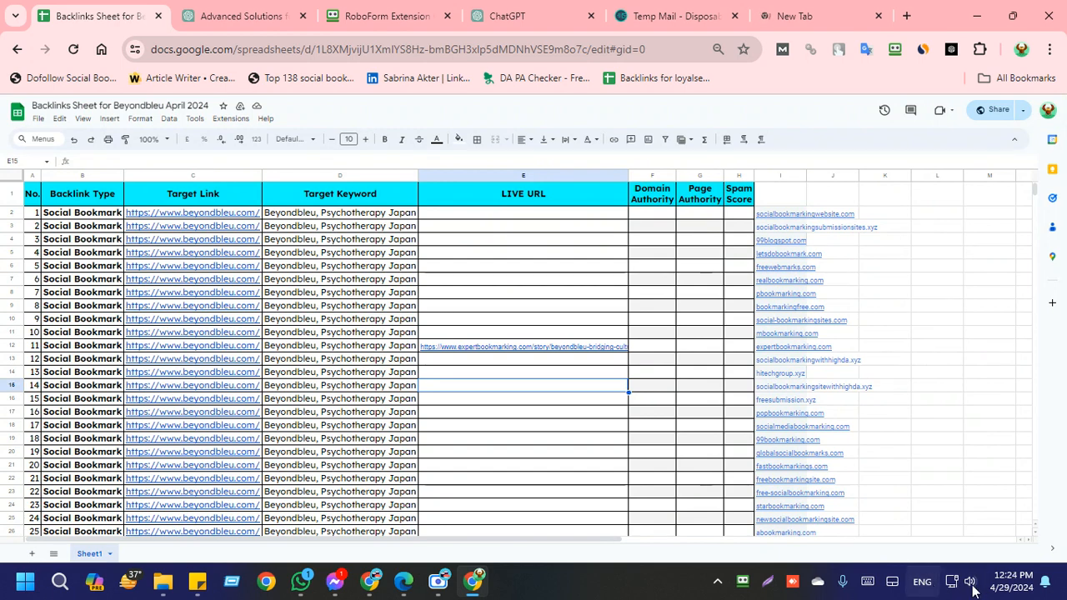
# Step: Raise the system volume to about two thirds, dismissing the keyboard layout list opened by mistake
pyautogui.click(922, 581)
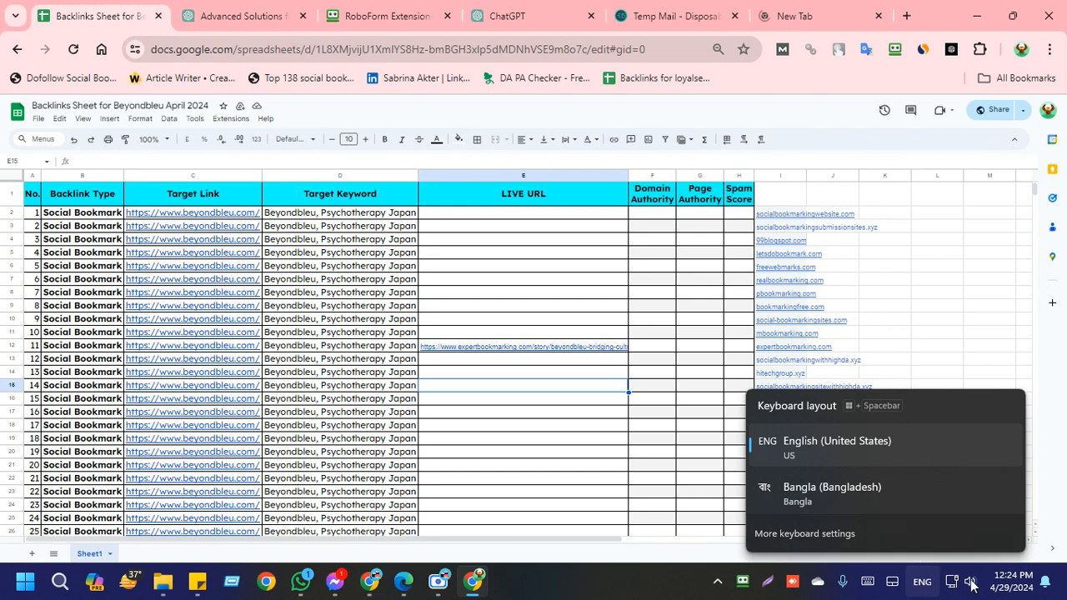
pyautogui.click(970, 584)
pyautogui.click(970, 584)
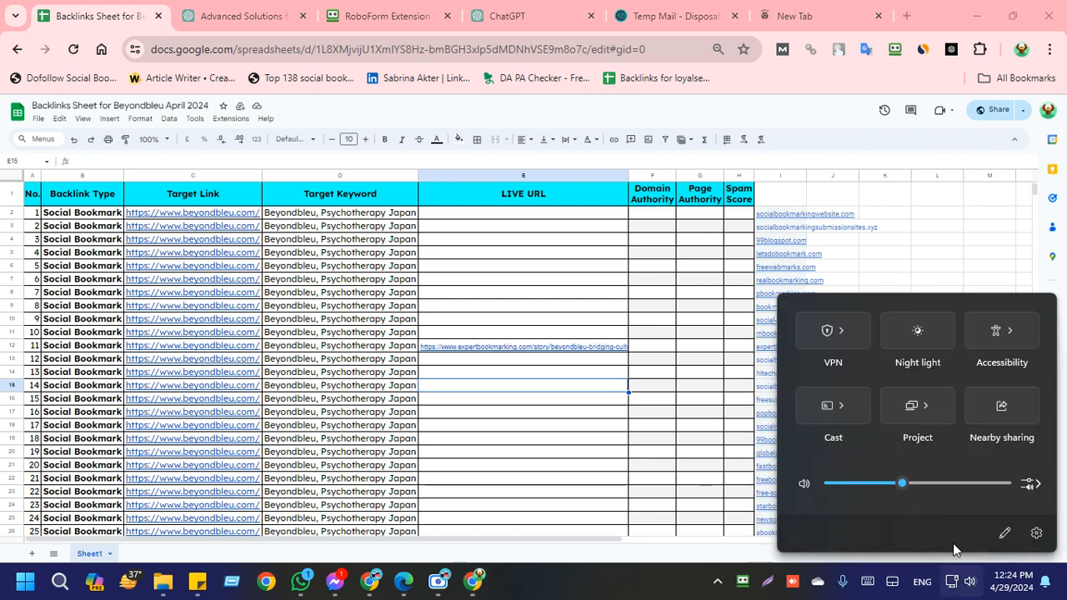
pyautogui.click(952, 484)
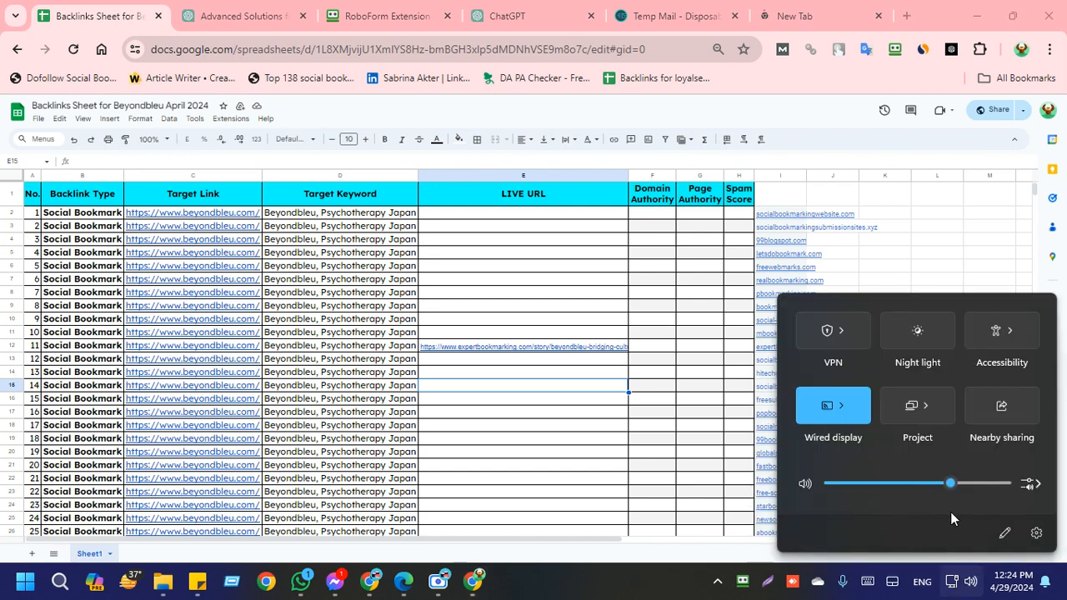
pyautogui.click(589, 596)
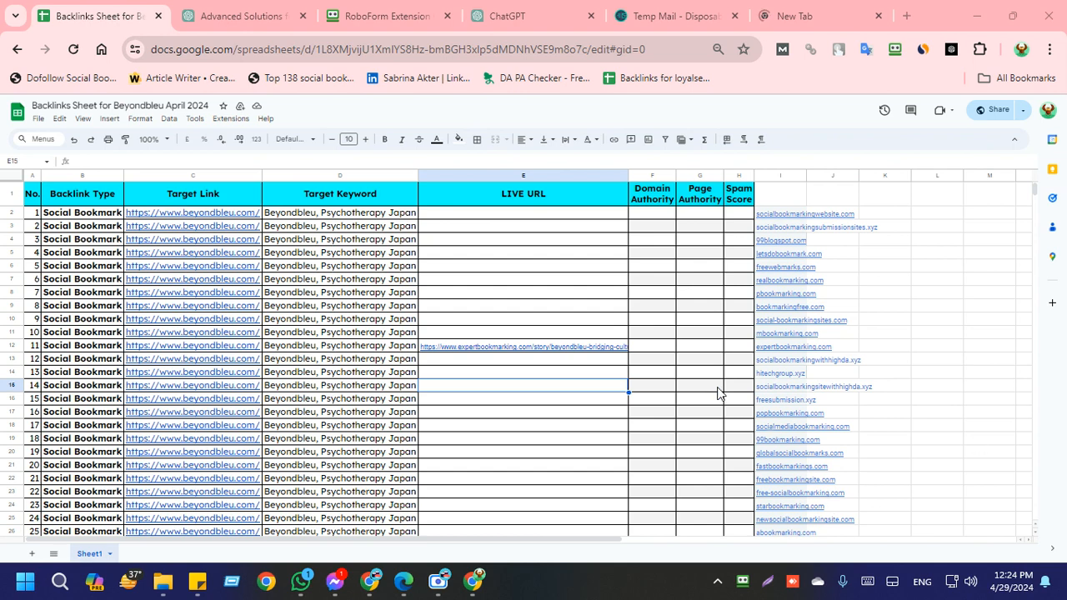
# Step: Check whether pbookmarking.com has loaded in its tab, and return to the backlinks sheet
pyautogui.click(696, 412)
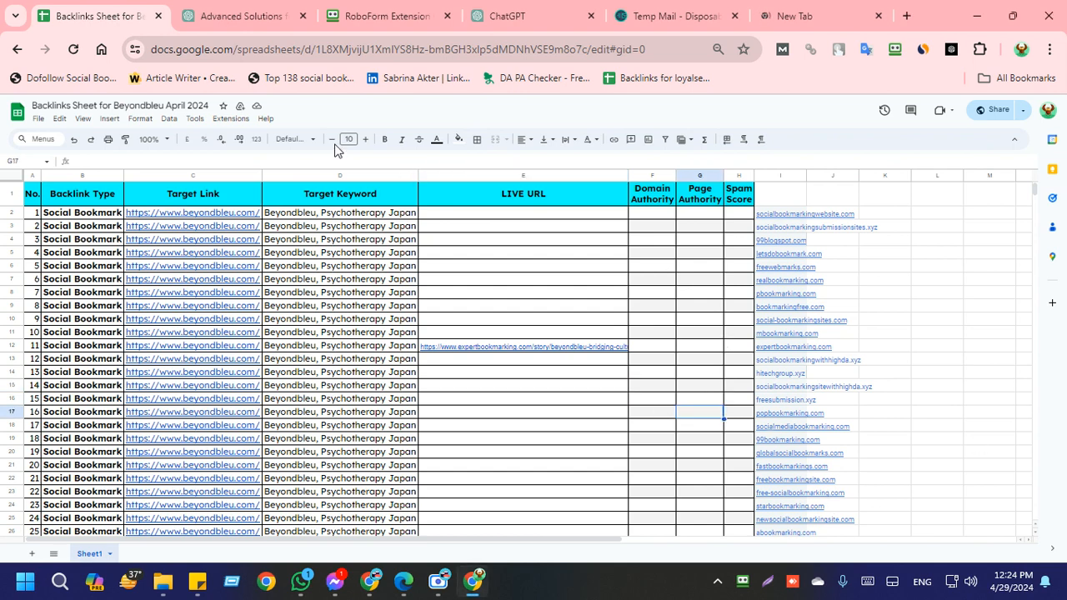
pyautogui.click(777, 6)
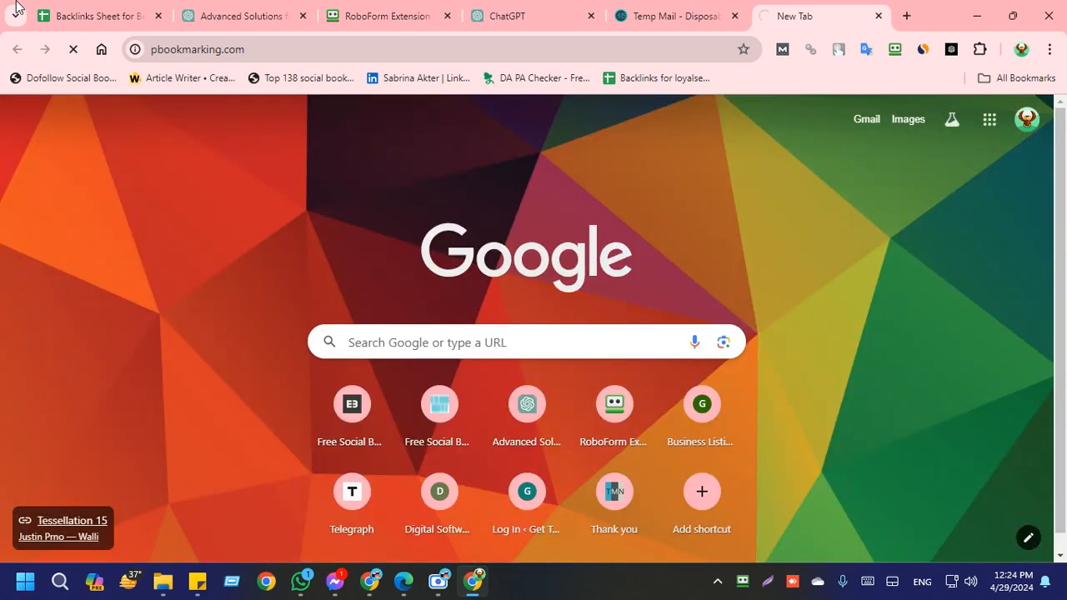
pyautogui.click(81, 9)
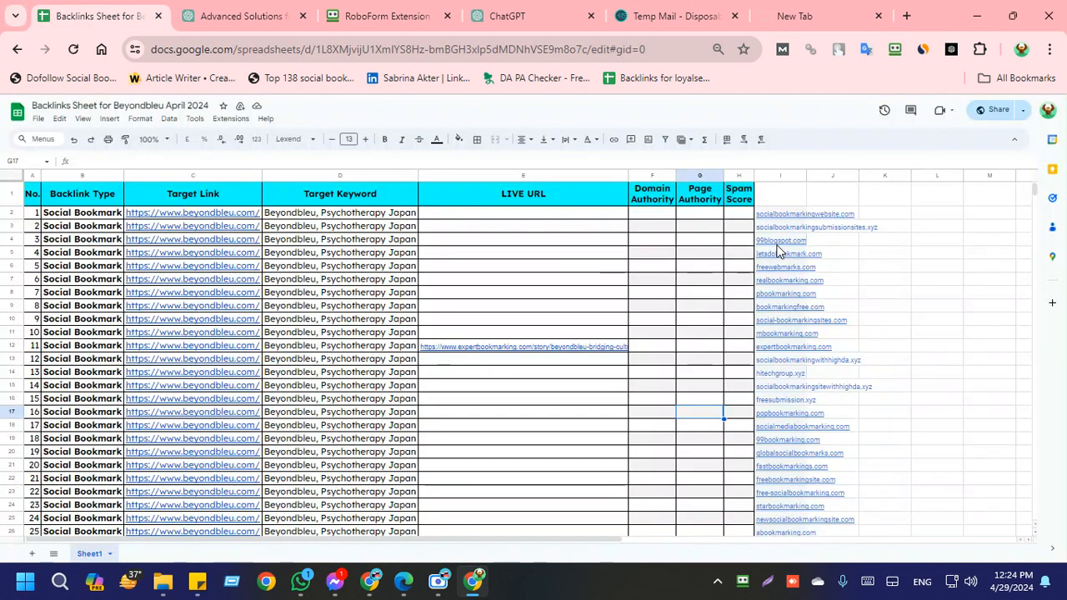
# Step: Fill the pbookmarking.com cell I8 in the site list with red
pyautogui.moveTo(774, 315)
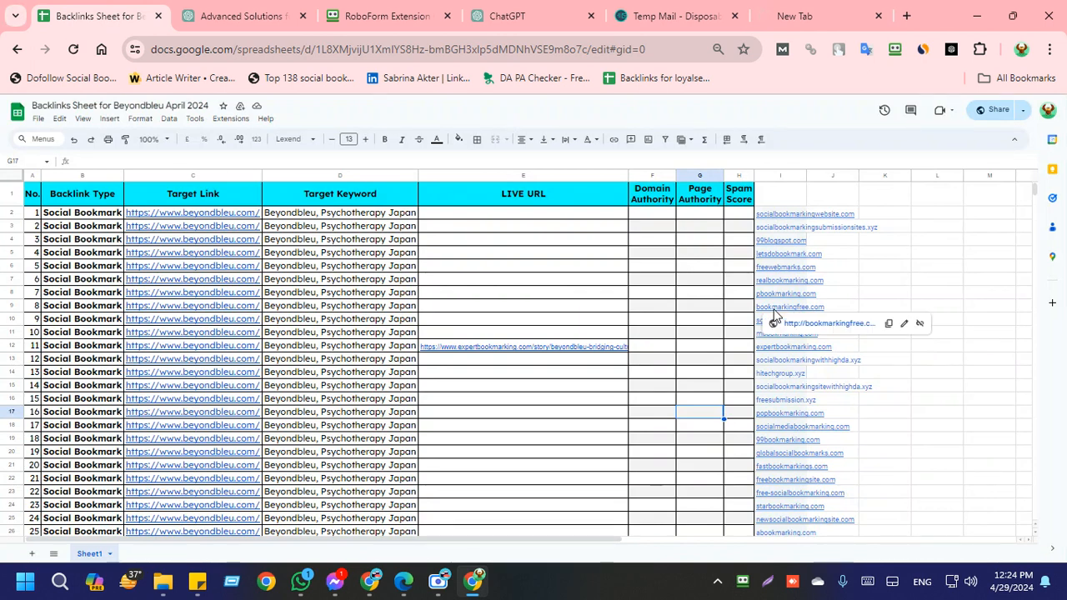
pyautogui.click(791, 294)
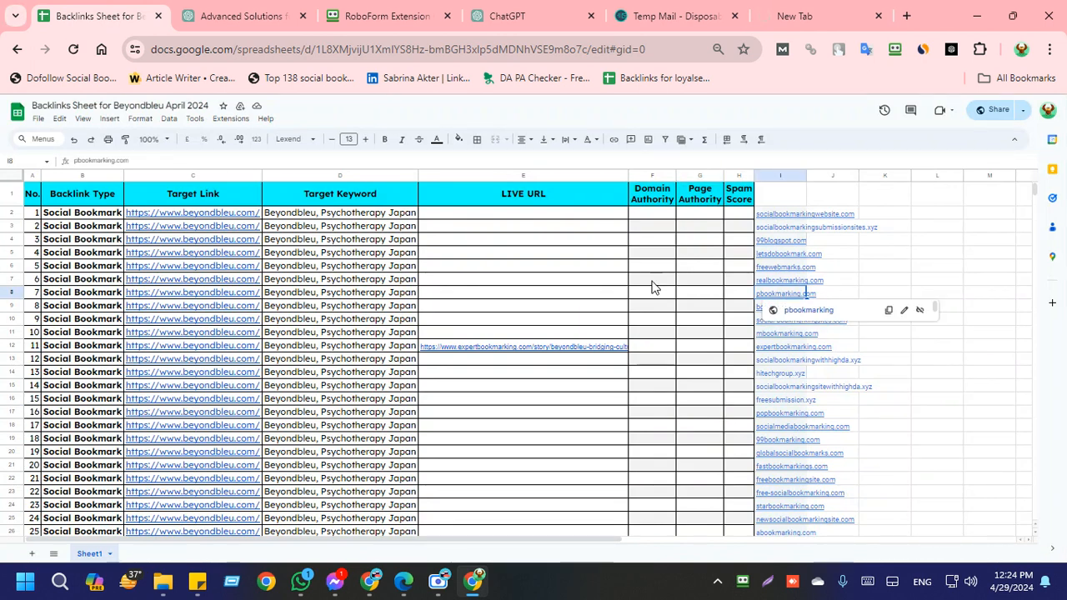
pyautogui.click(456, 140)
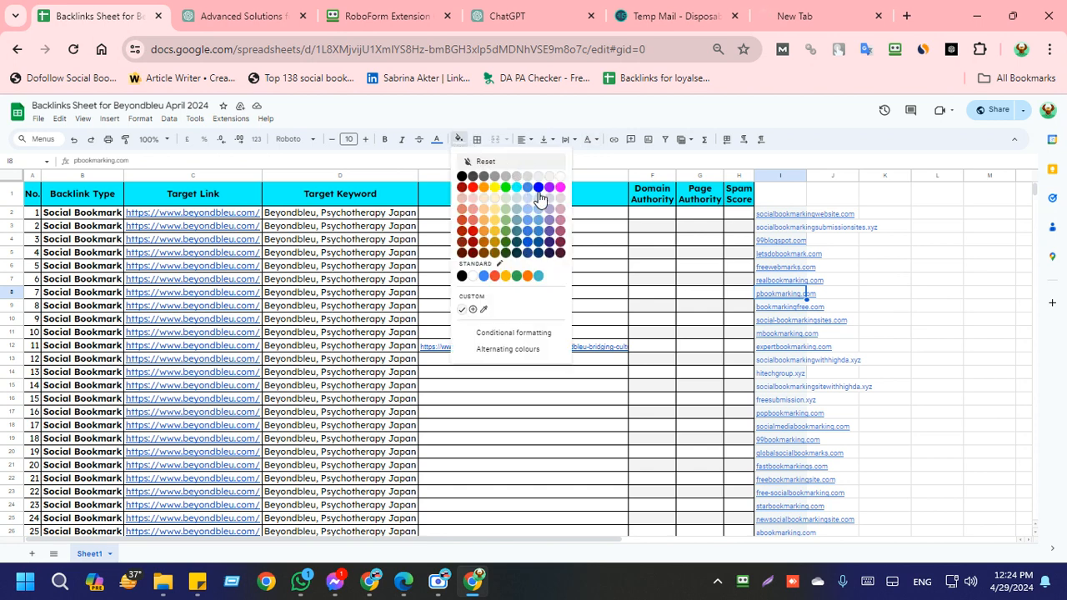
pyautogui.click(472, 187)
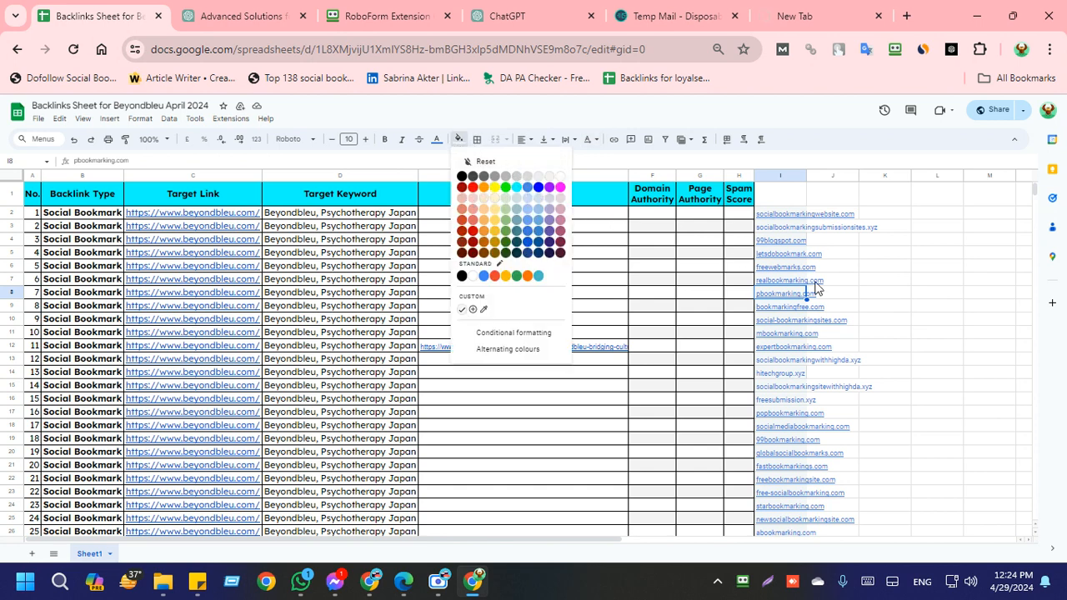
pyautogui.click(844, 306)
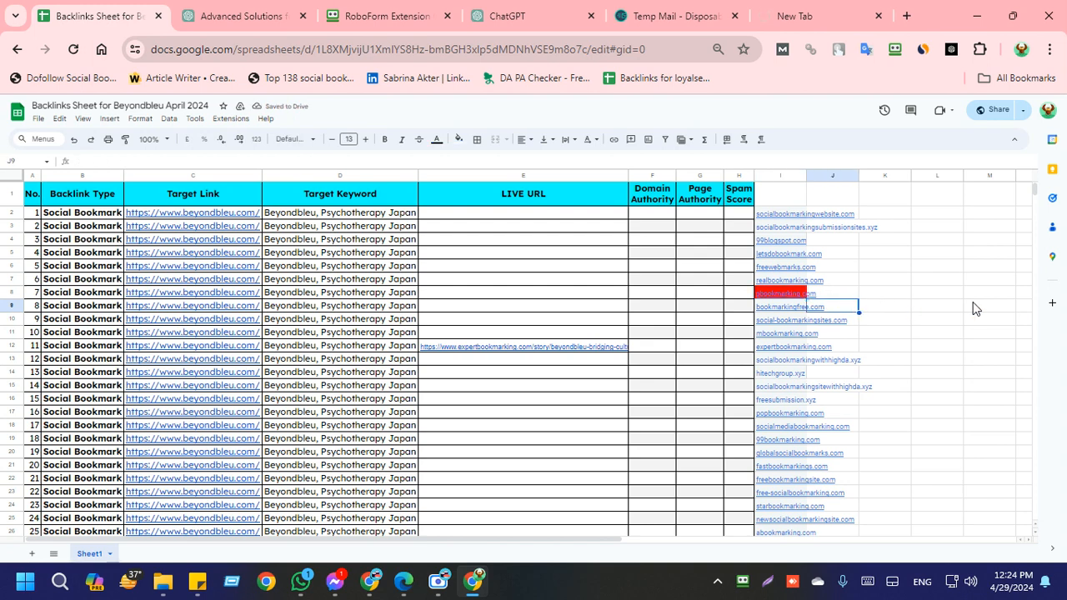
# Step: Open pbookmarking.com from its link in cell I8, retry loading the page, and return to the backlinks sheet
pyautogui.moveTo(785, 307)
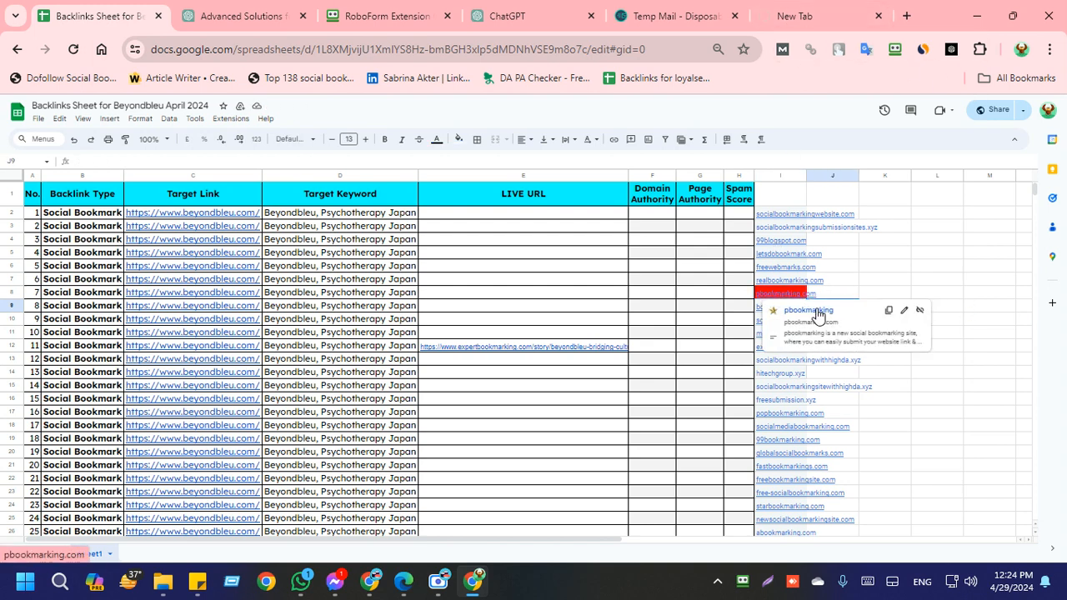
pyautogui.click(817, 311)
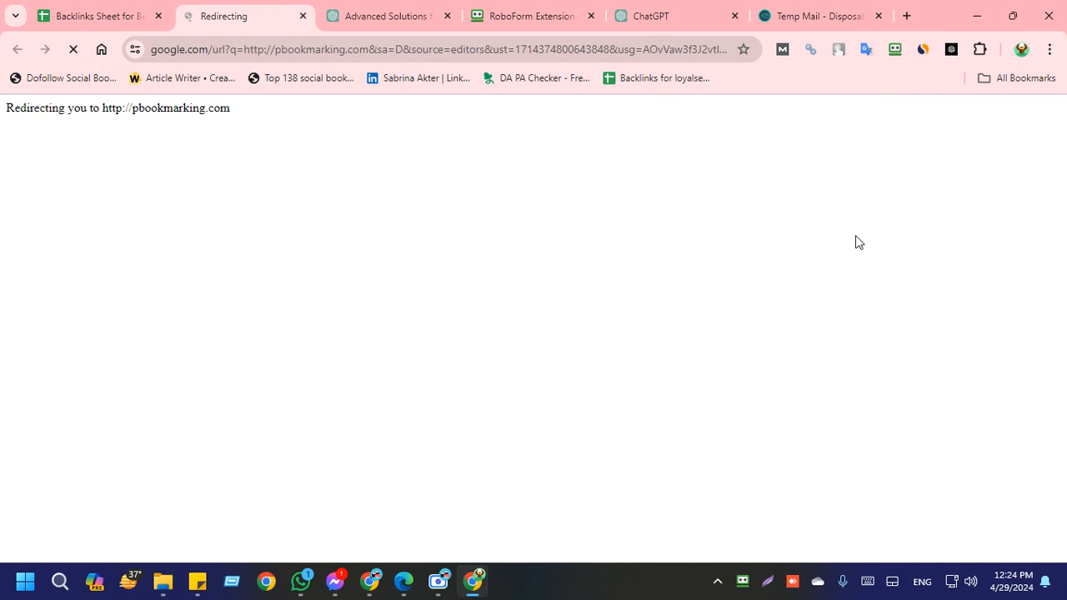
pyautogui.click(95, 10)
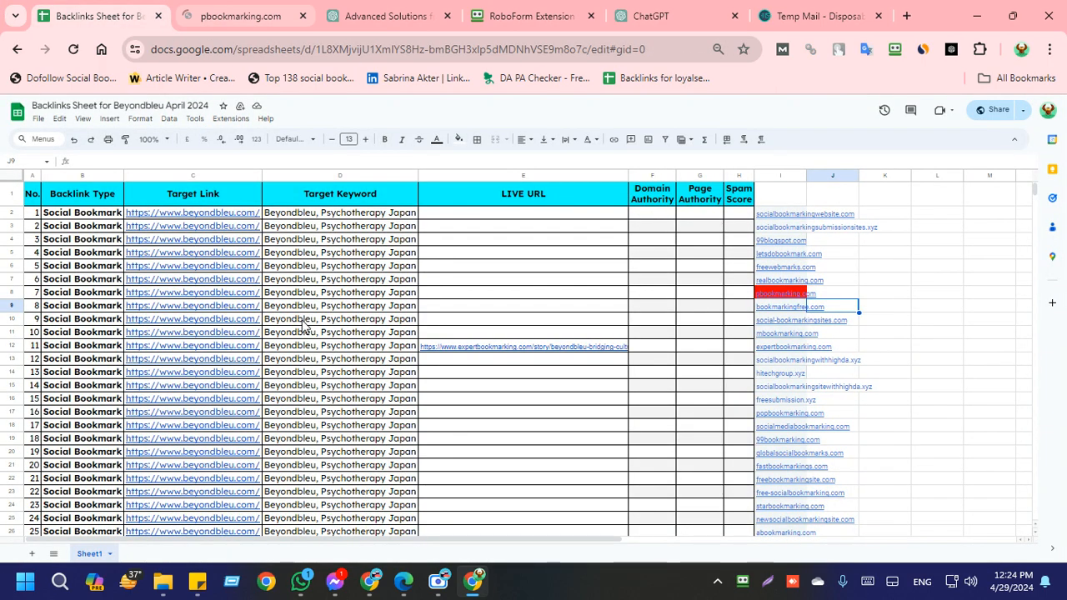
pyautogui.click(192, 10)
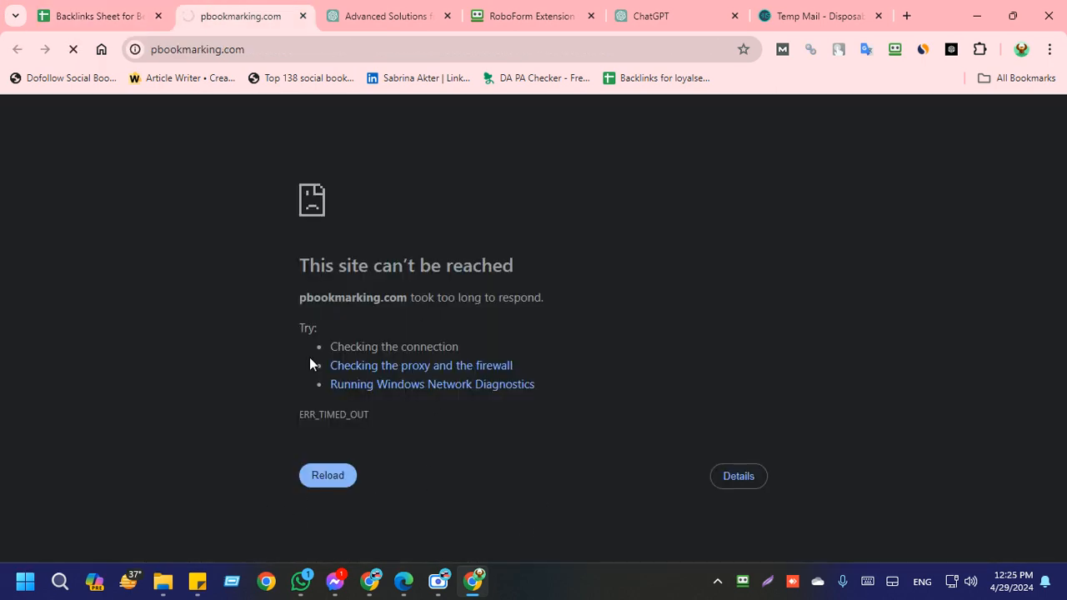
pyautogui.click(312, 483)
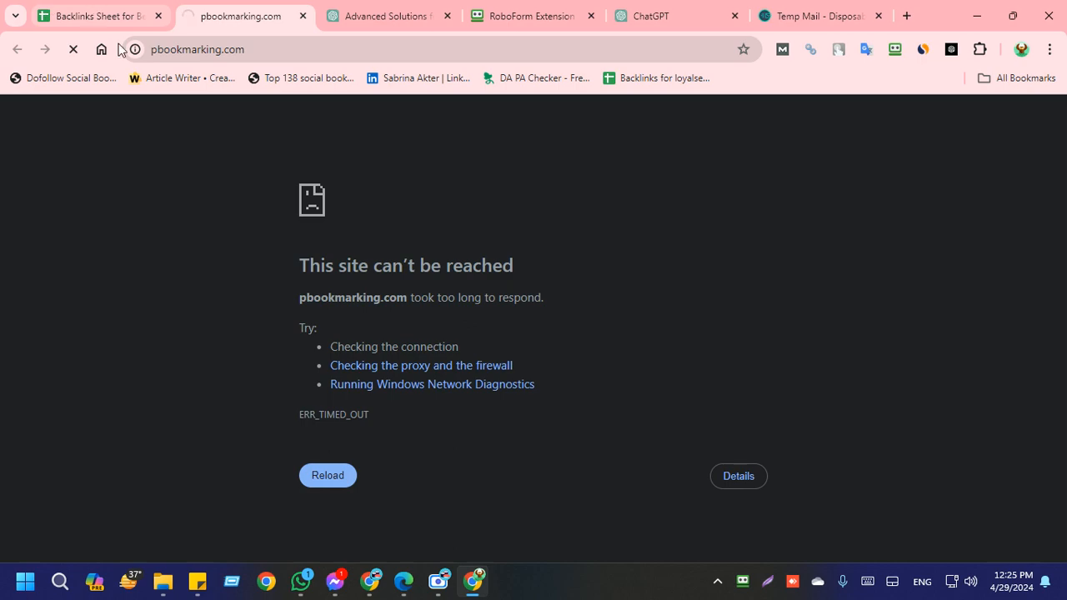
pyautogui.click(93, 16)
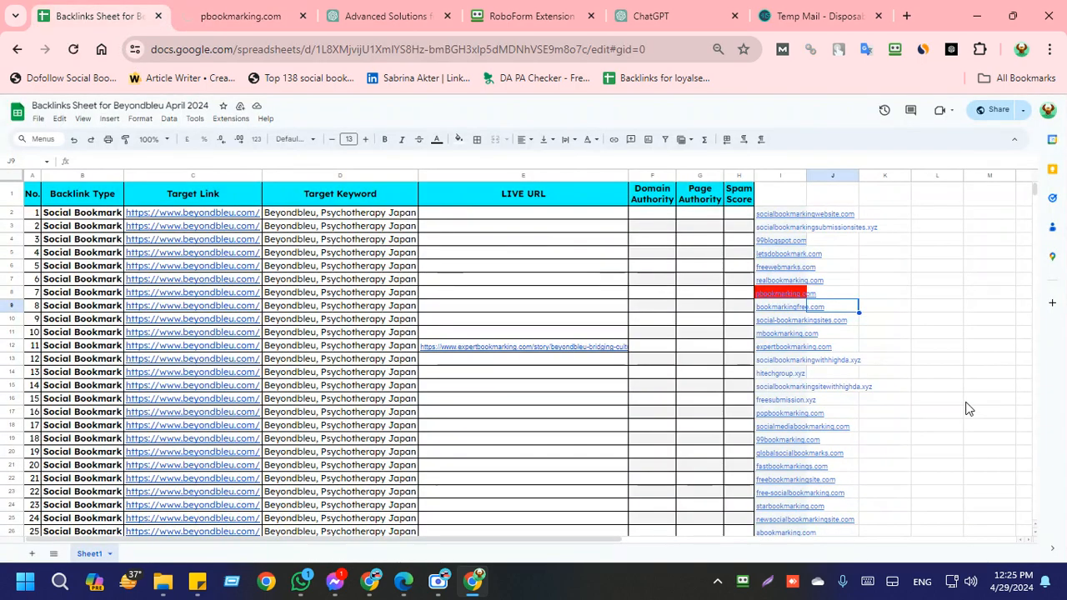
# Step: Examine the bookmarking site list in column I down to sbookmarking.com in row 31
pyautogui.click(788, 335)
pyautogui.scroll(-4, 802, 430)
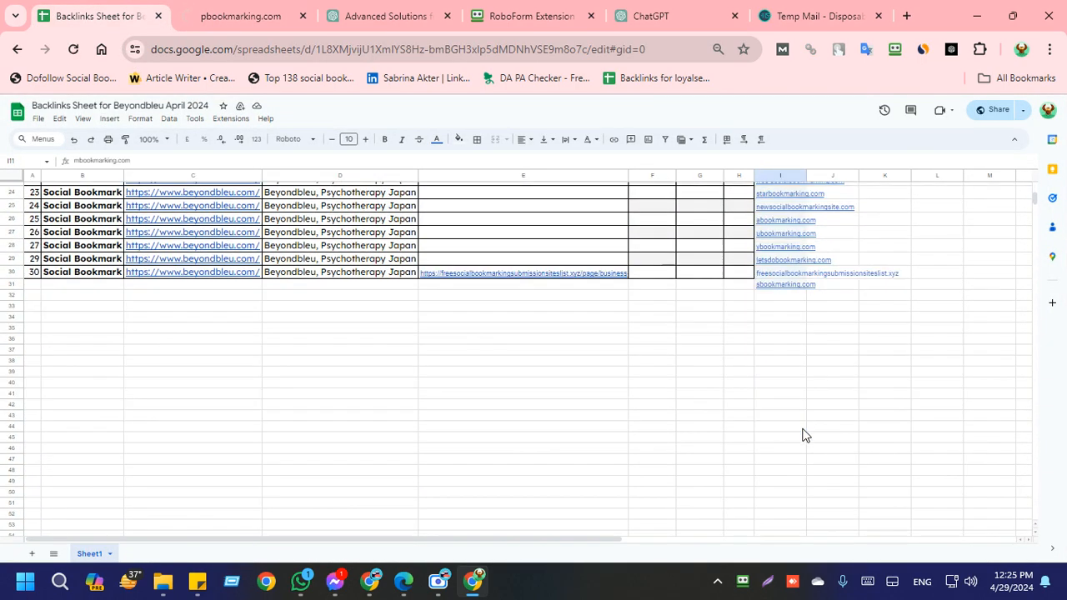
pyautogui.scroll(3, 803, 430)
pyautogui.scroll(-4, 779, 482)
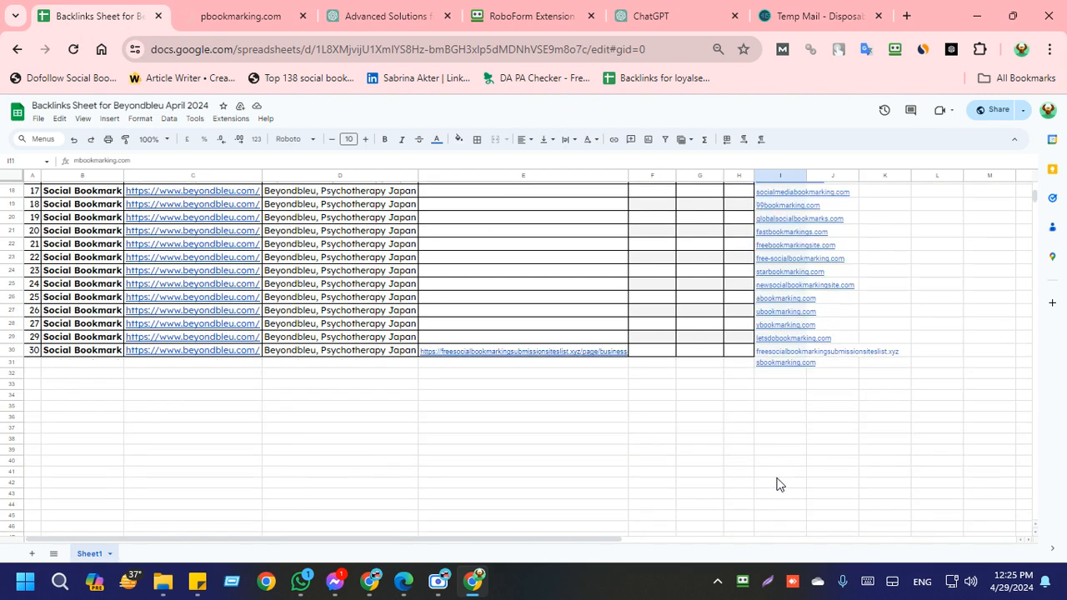
pyautogui.click(782, 366)
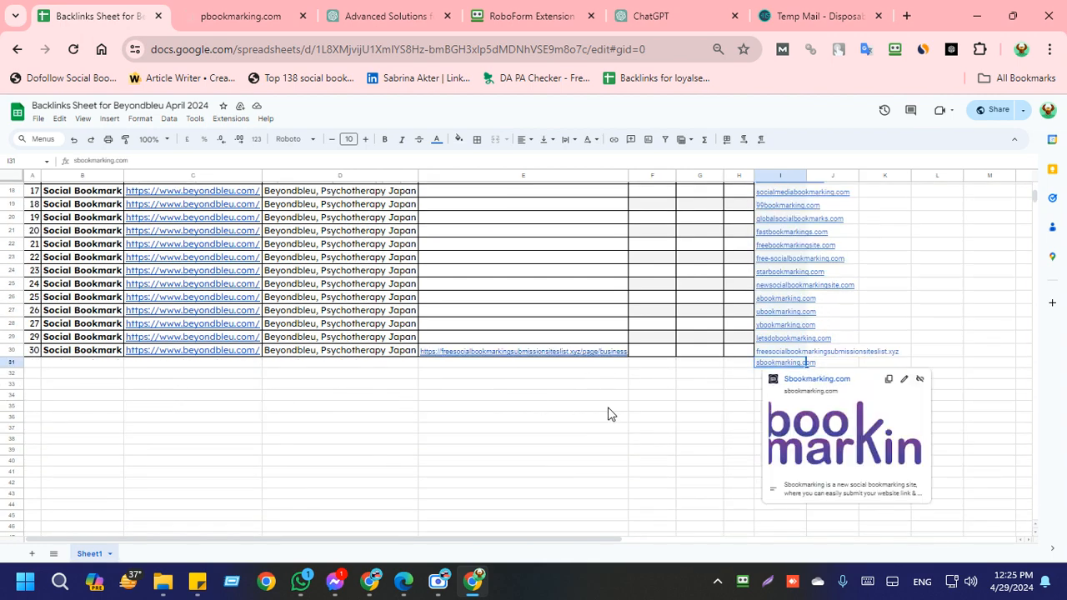
pyautogui.click(521, 397)
pyautogui.scroll(6, 762, 350)
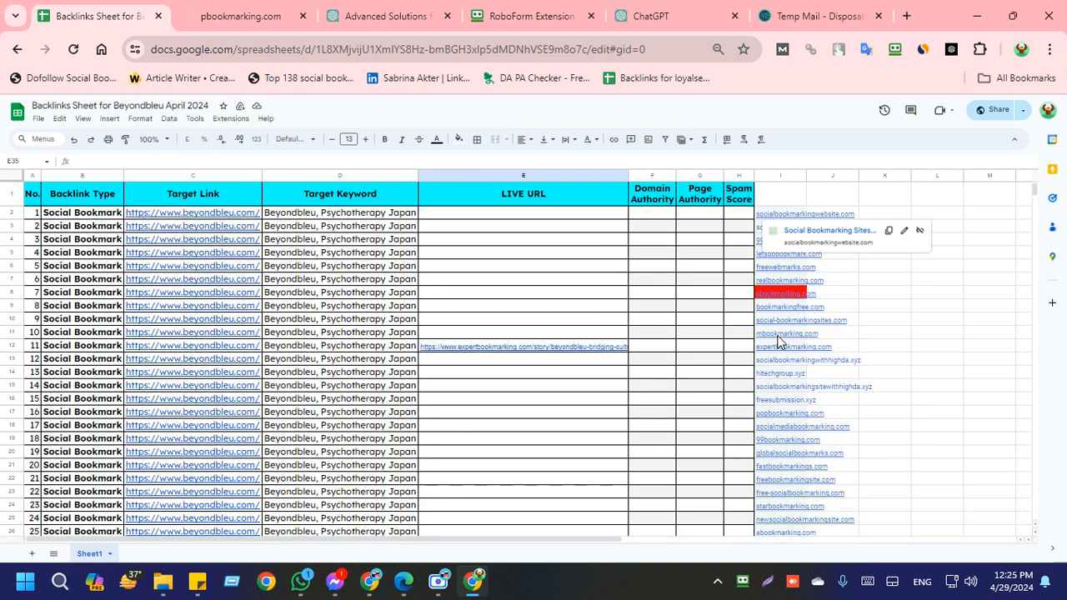
# Step: Review the LIVE URL cells E2:E11 alongside the site list, dismissing the RoboForm update notice
pyautogui.moveTo(571, 221); pyautogui.dragTo(582, 334)
pyautogui.scroll(-4, 795, 442)
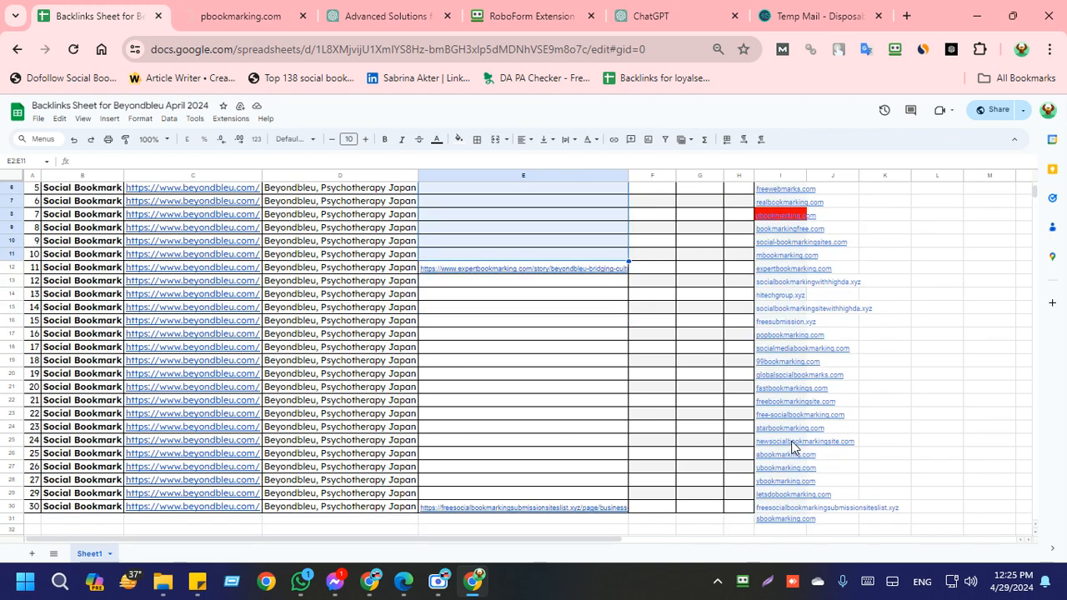
pyautogui.click(1048, 395)
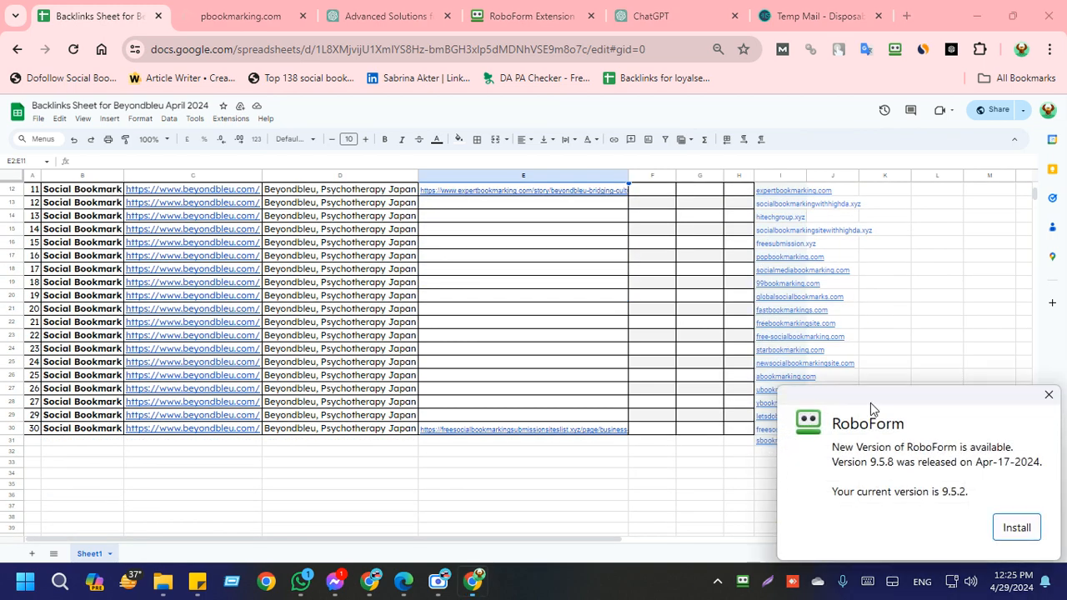
pyautogui.scroll(4, 840, 426)
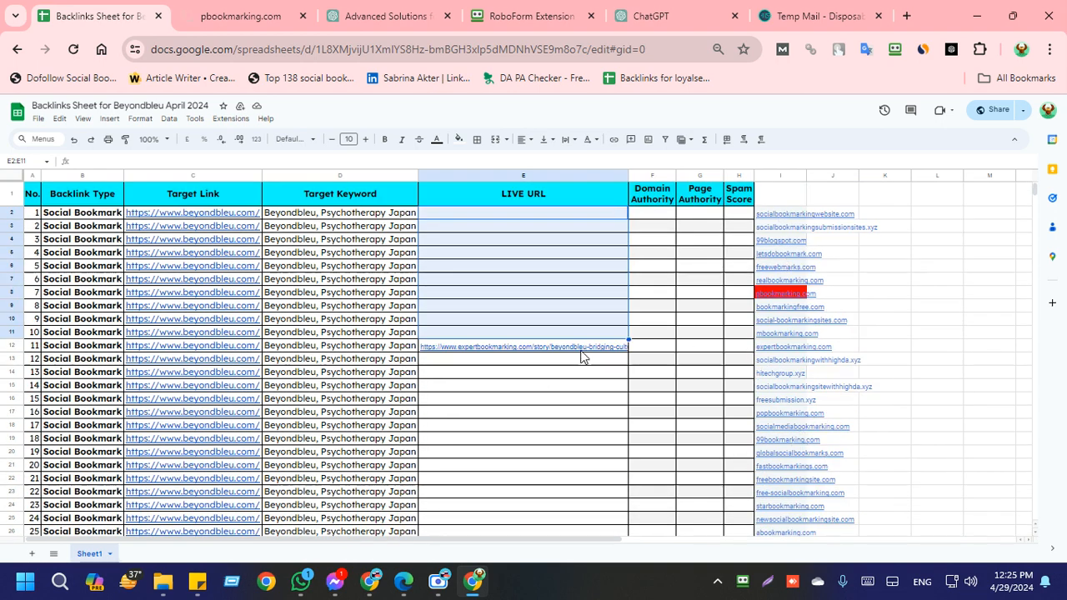
pyautogui.click(597, 361)
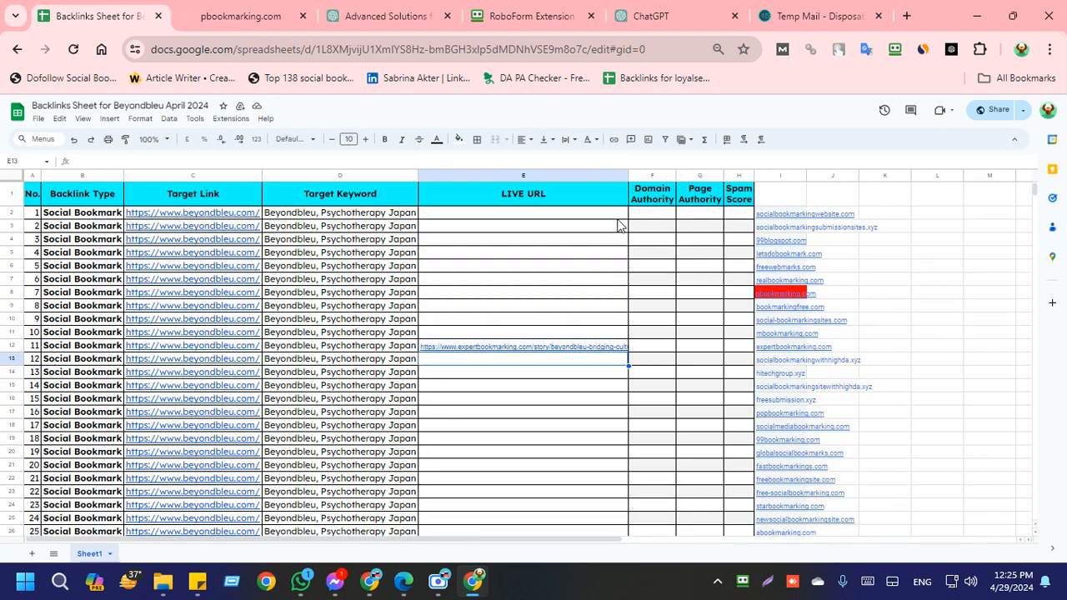
pyautogui.moveTo(618, 224); pyautogui.dragTo(624, 341)
pyautogui.click(685, 355)
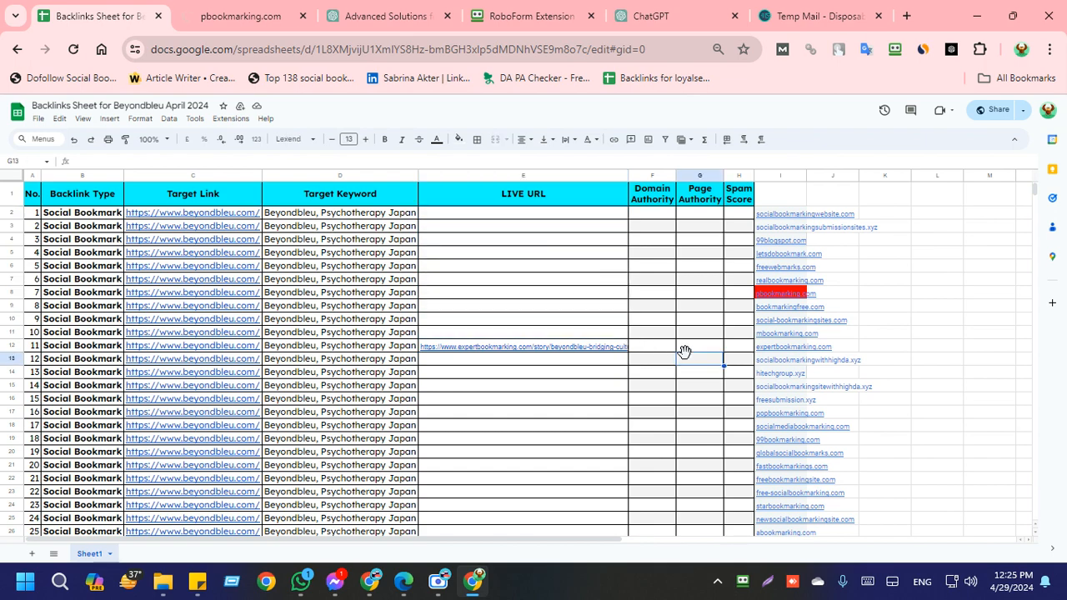
# Step: Rename the worksheet Sheet1 as "30 Links for April"
pyautogui.scroll(-5, 425, 476)
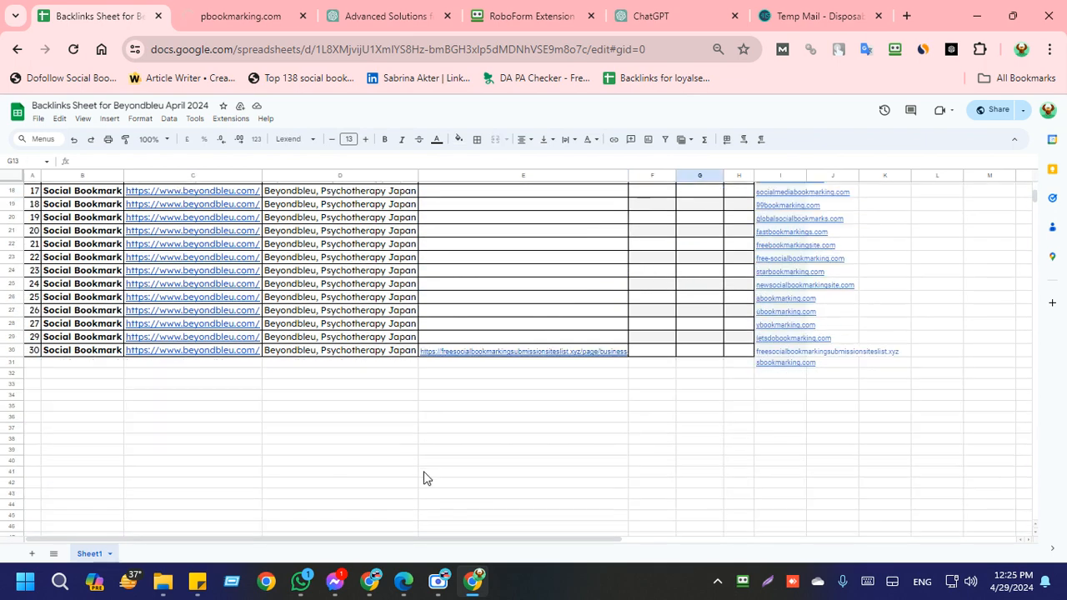
pyautogui.doubleClick(99, 555)
pyautogui.write('30 Links for April')
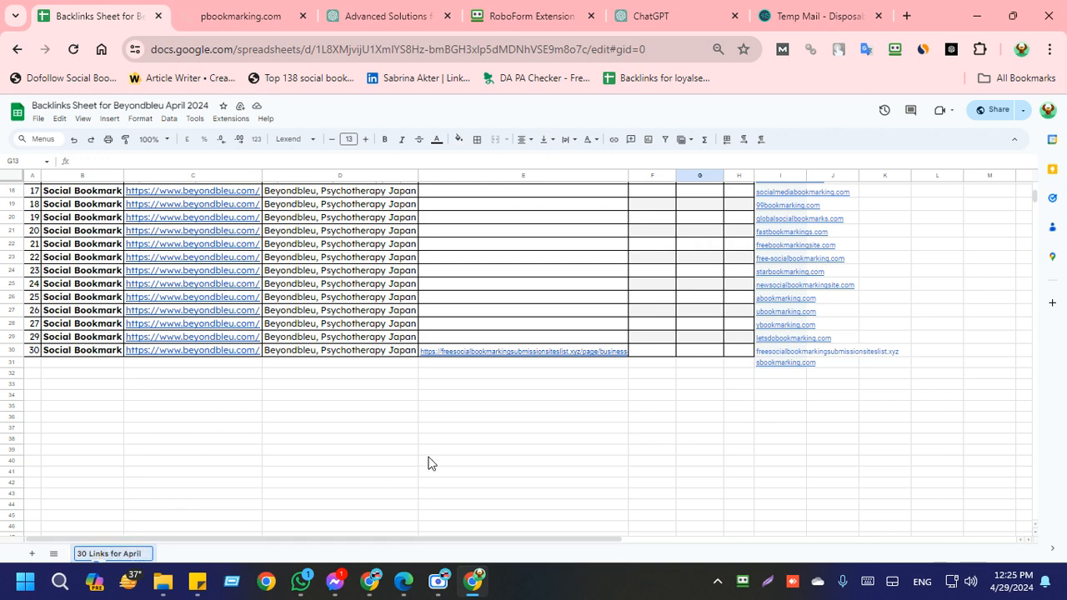
pyautogui.click(442, 460)
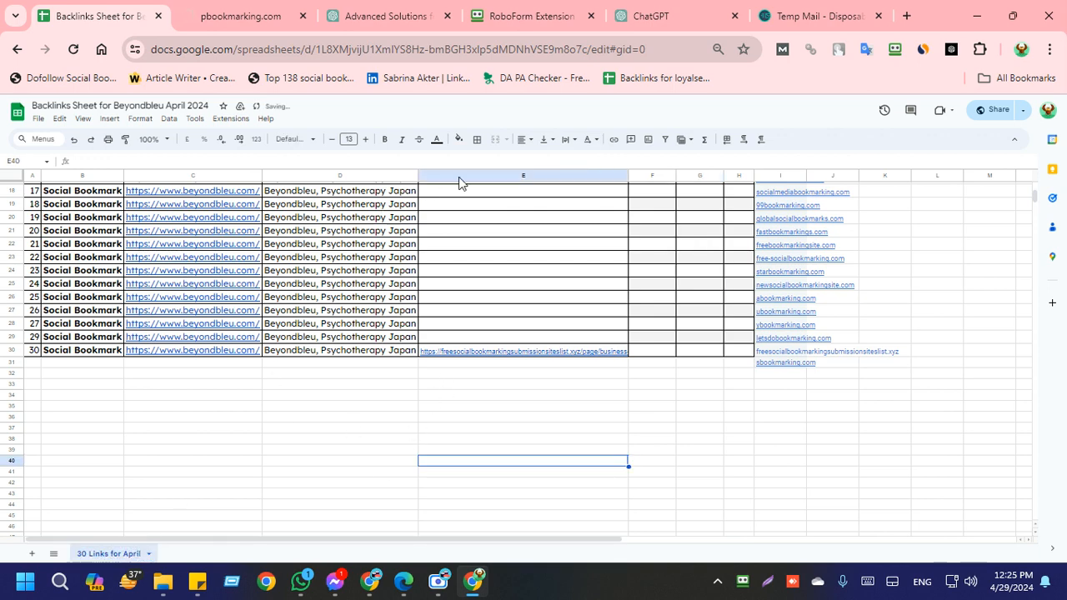
# Step: Close the pbookmarking.com page, open free-socialbookmarking.com from its link in the sheet, and retry loading it
pyautogui.click(303, 16)
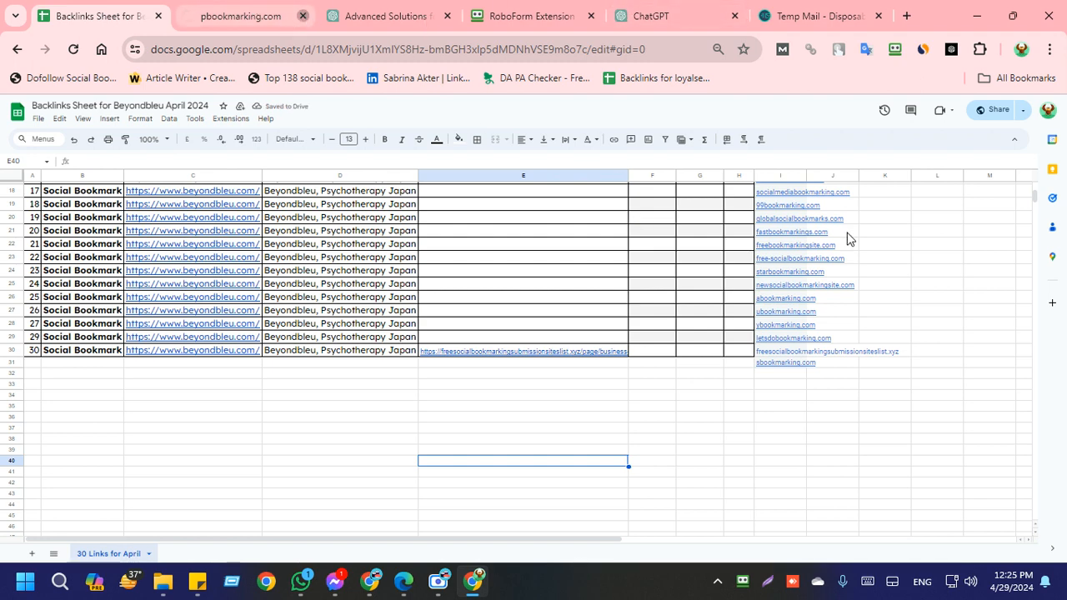
pyautogui.moveTo(785, 263)
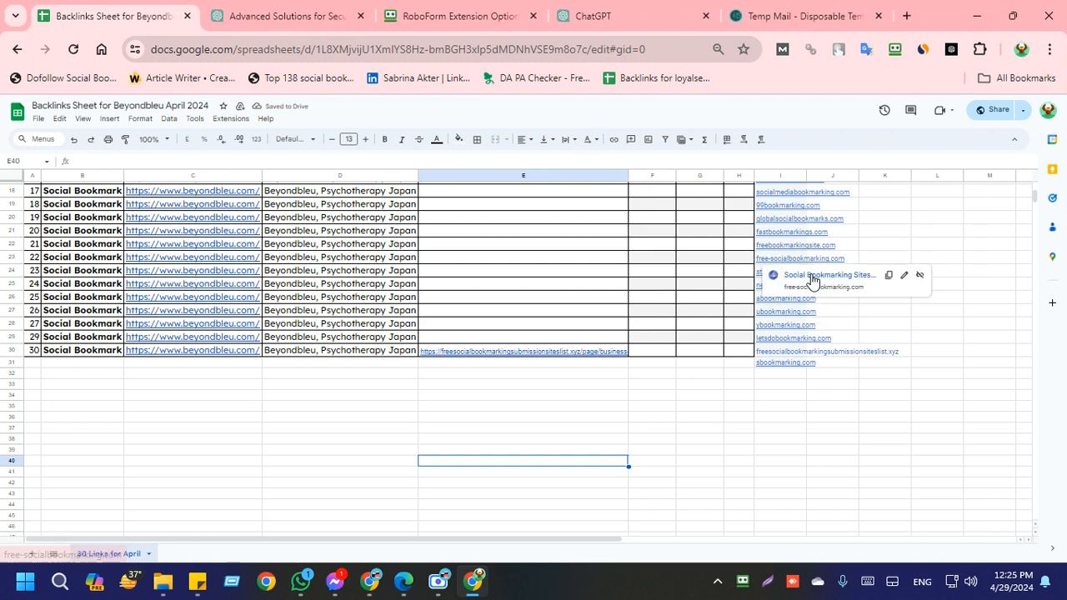
pyautogui.click(811, 281)
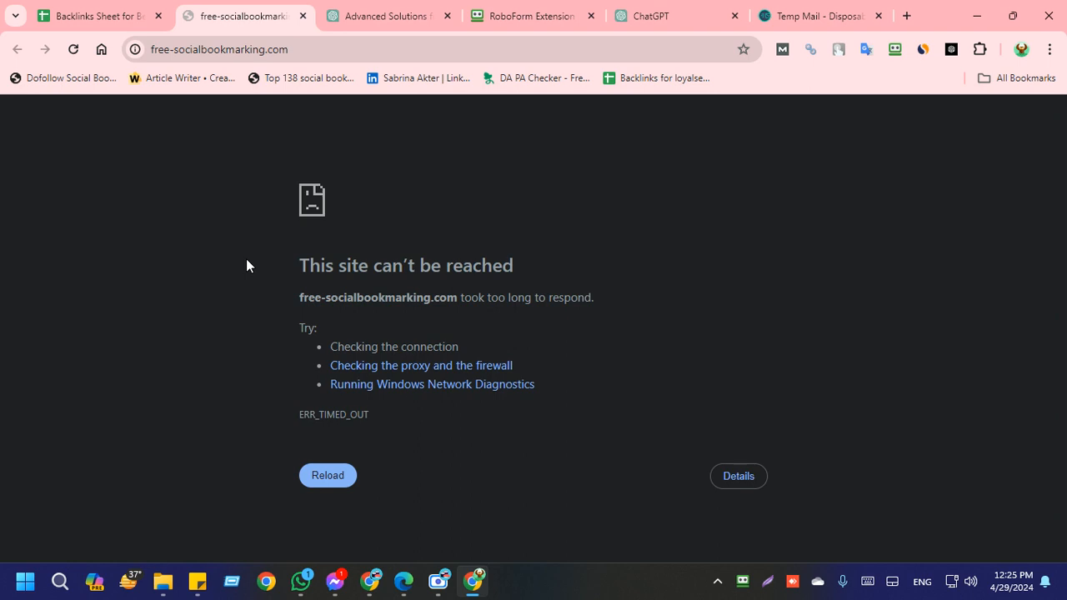
pyautogui.click(318, 490)
pyautogui.click(84, 17)
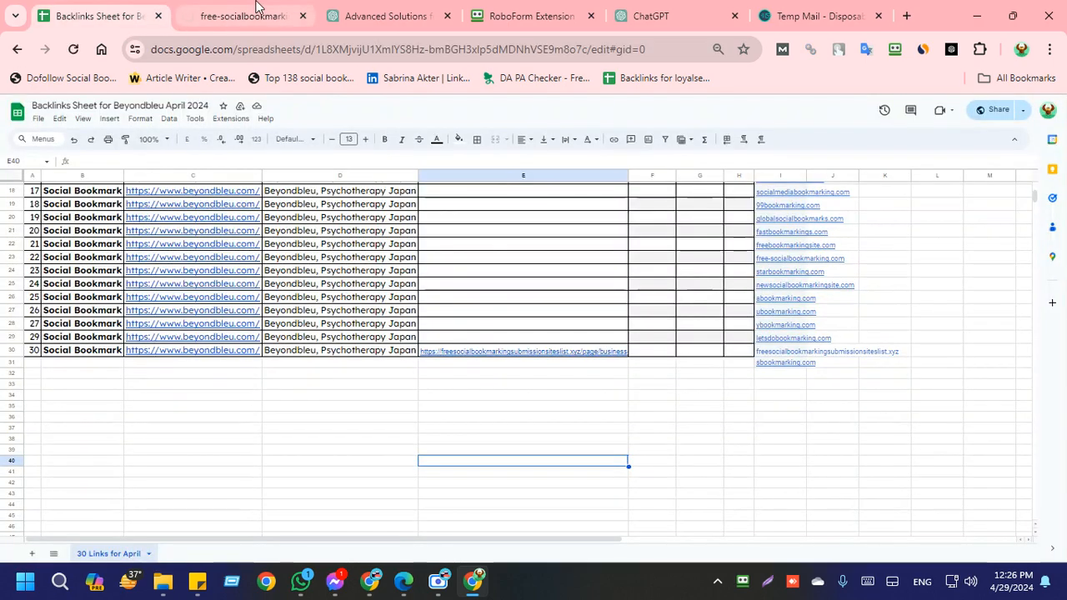
pyautogui.click(237, 15)
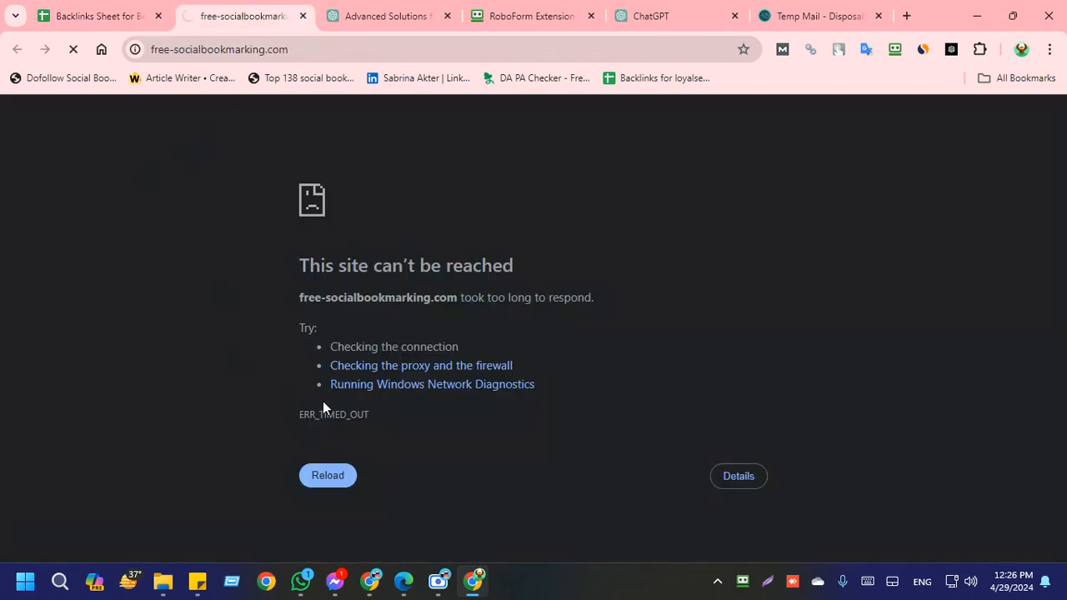
# Step: Reload free-socialbookmarking.com and open abookmarking.com from the site list in the backlinks sheet
pyautogui.click(337, 474)
pyautogui.click(425, 50)
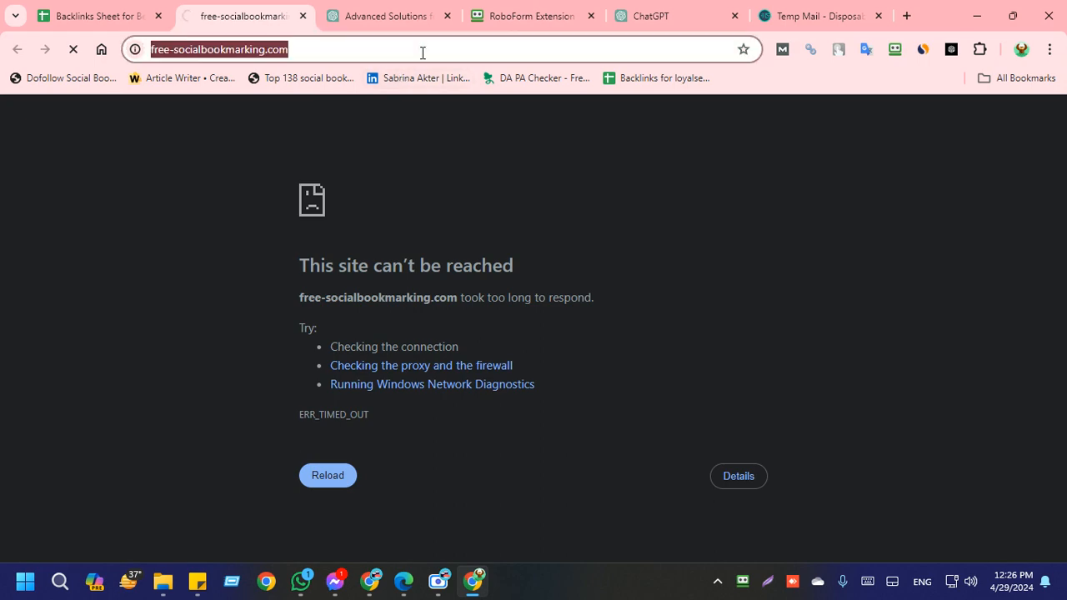
pyautogui.click(92, 16)
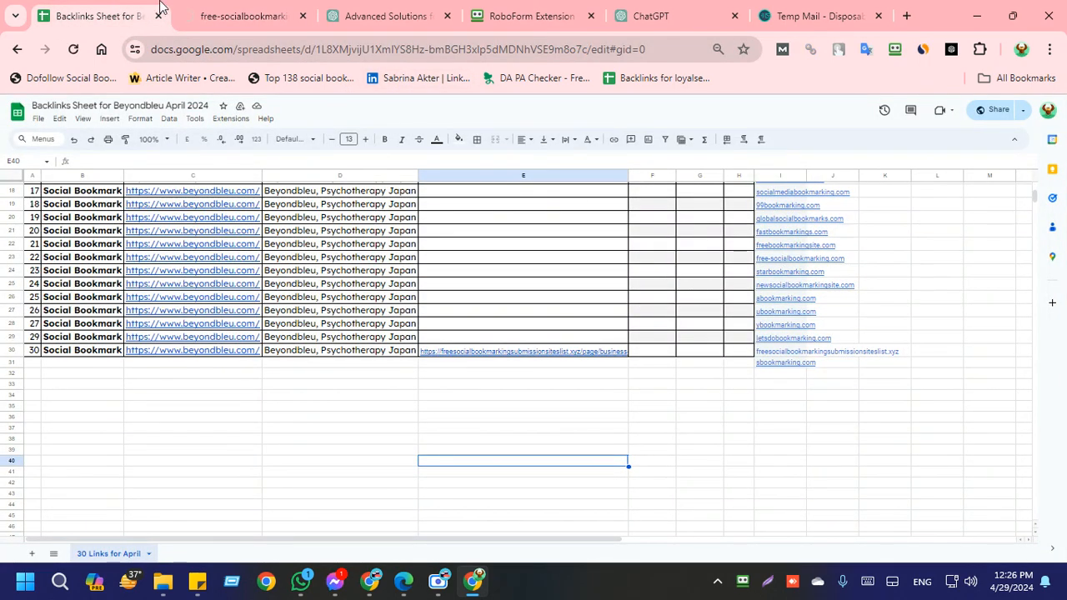
pyautogui.click(213, 13)
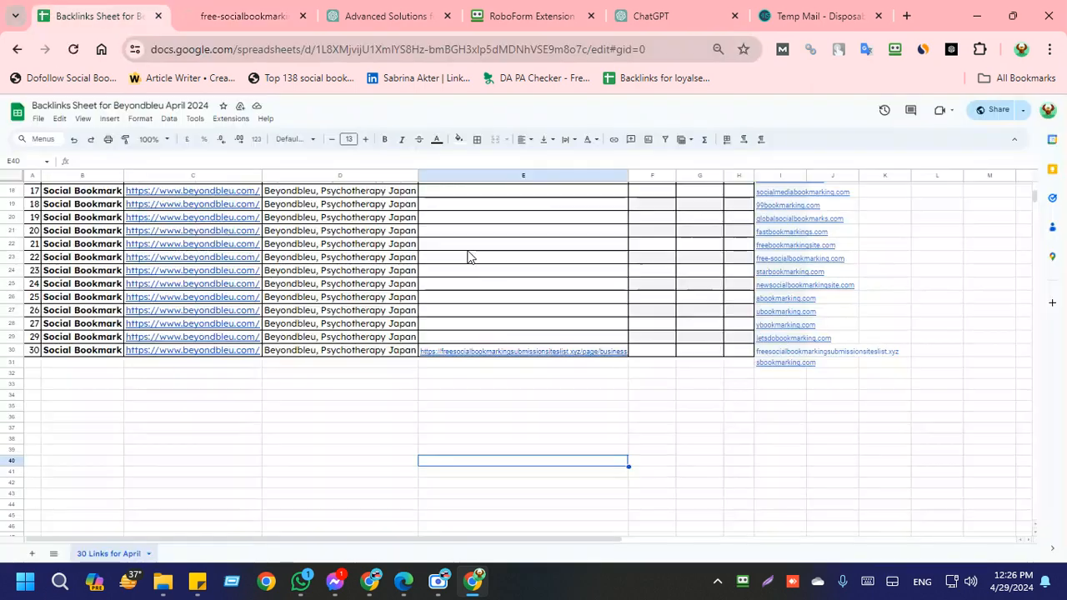
pyautogui.click(48, 10)
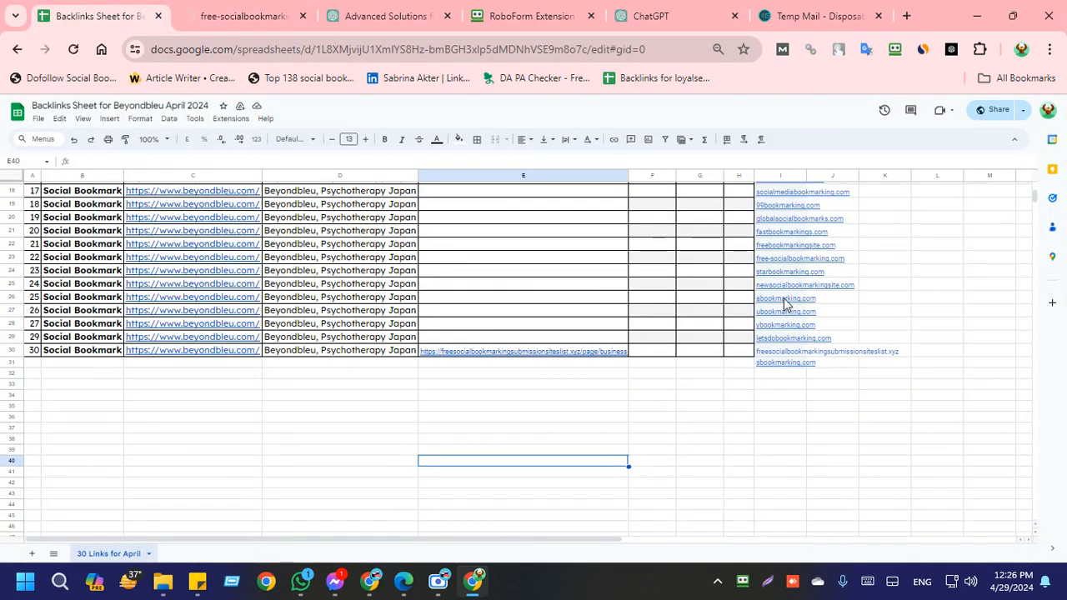
pyautogui.click(804, 317)
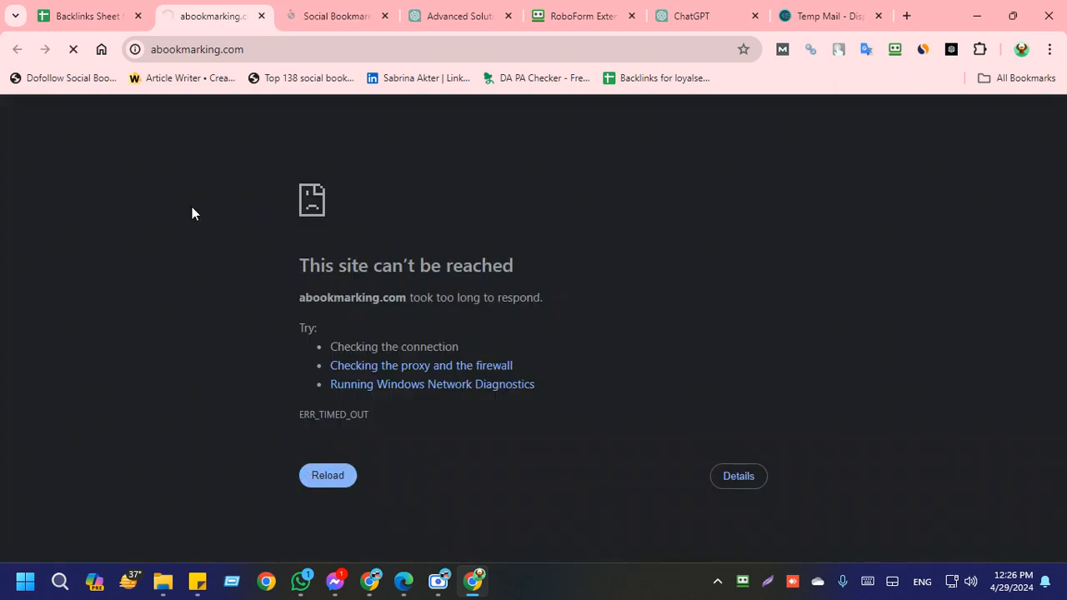
# Step: Check the free-socialbookmarking.com and abookmarking.com home pages and review the site list in the backlinks sheet
pyautogui.click(285, 6)
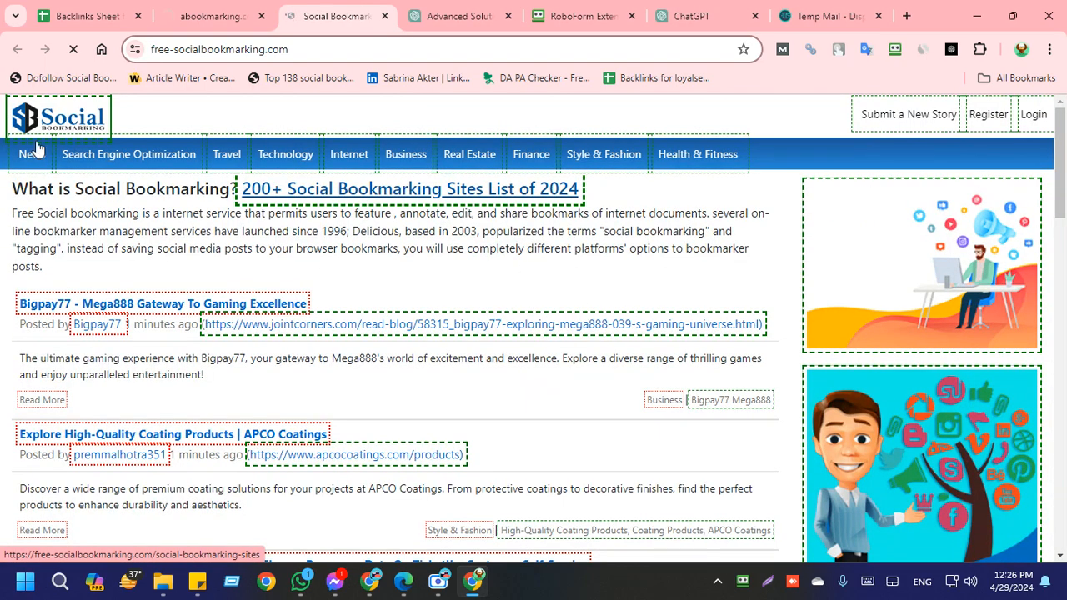
pyautogui.click(172, 6)
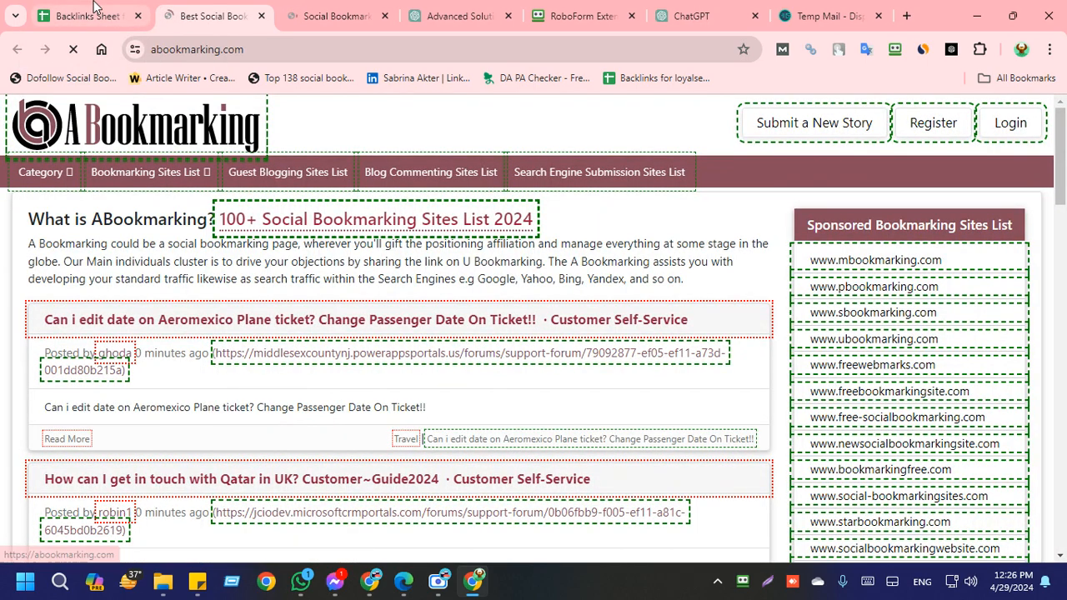
pyautogui.click(117, 16)
pyautogui.scroll(6, 587, 421)
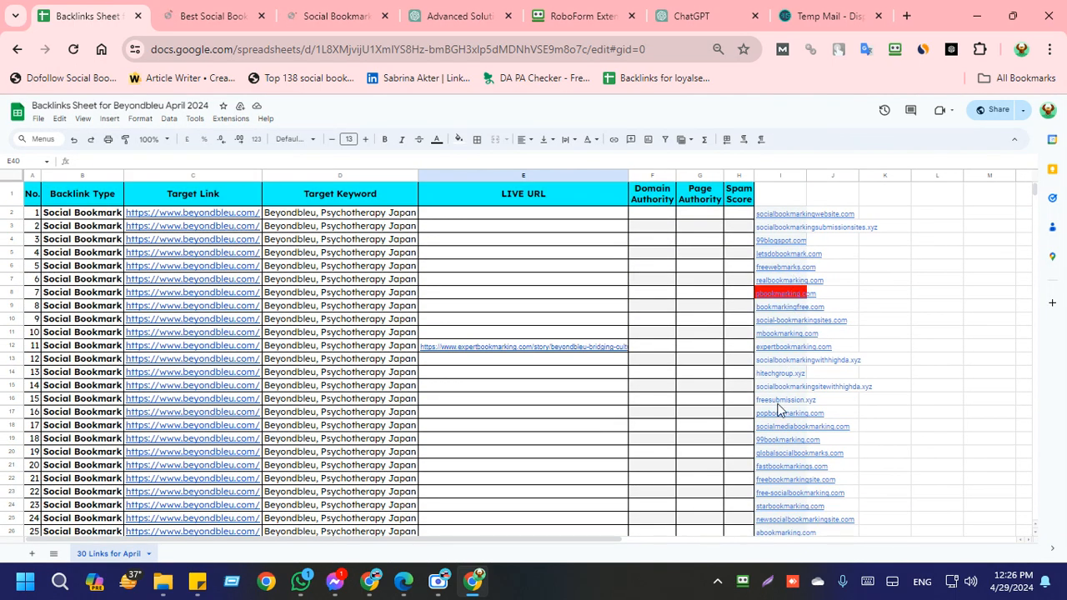
pyautogui.scroll(-2, 677, 428)
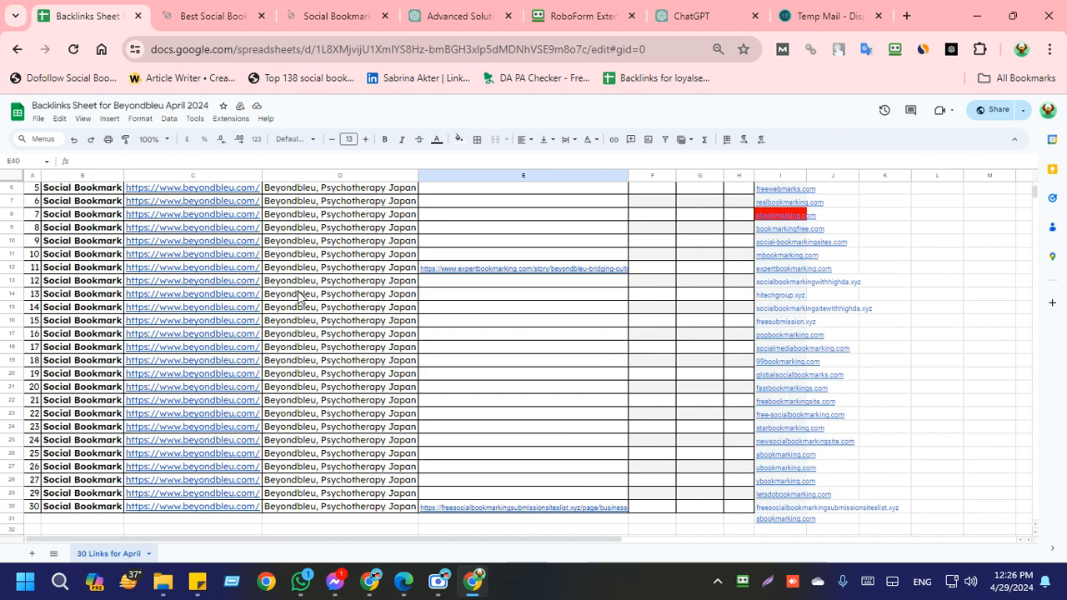
# Step: Examine the recently posted stories on the free-socialbookmarking.com home page
pyautogui.click(354, 12)
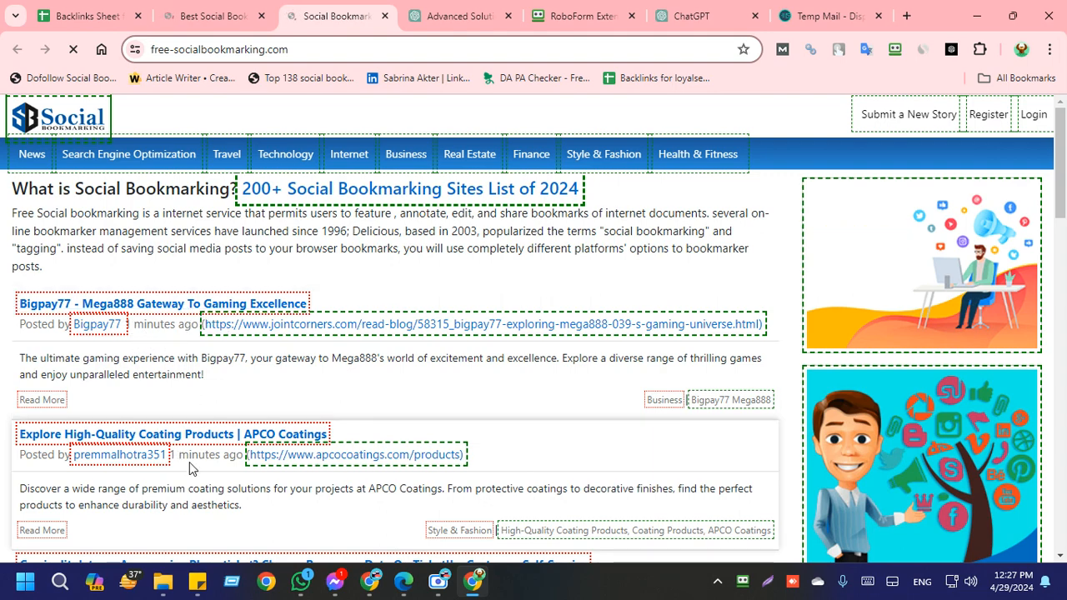
pyautogui.scroll(-4, 256, 440)
pyautogui.scroll(-1, 256, 439)
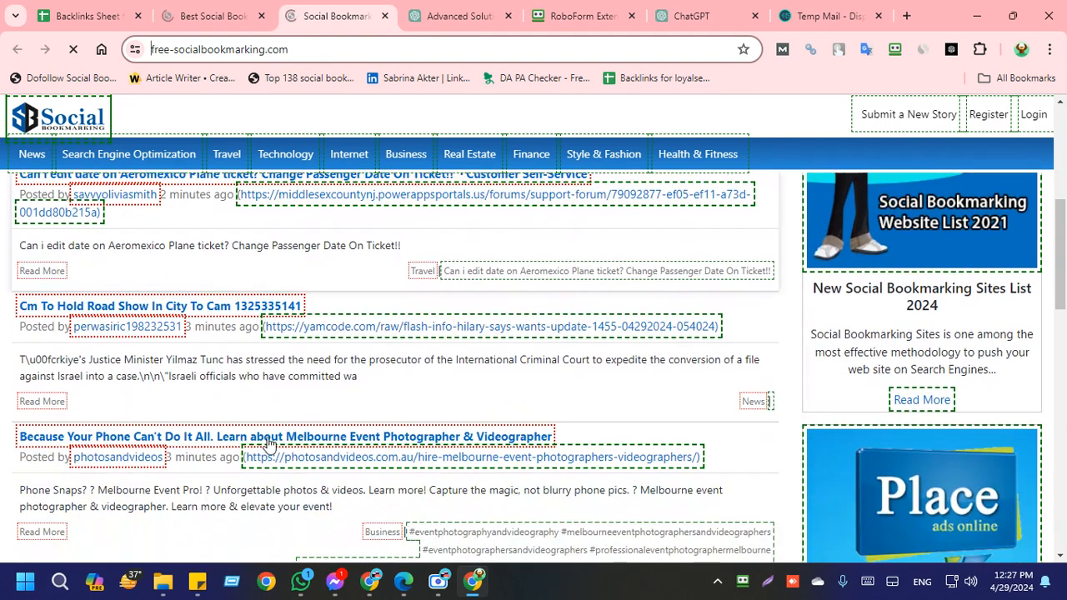
pyautogui.scroll(5, 260, 433)
pyautogui.scroll(-3, 266, 425)
pyautogui.scroll(-2, 267, 425)
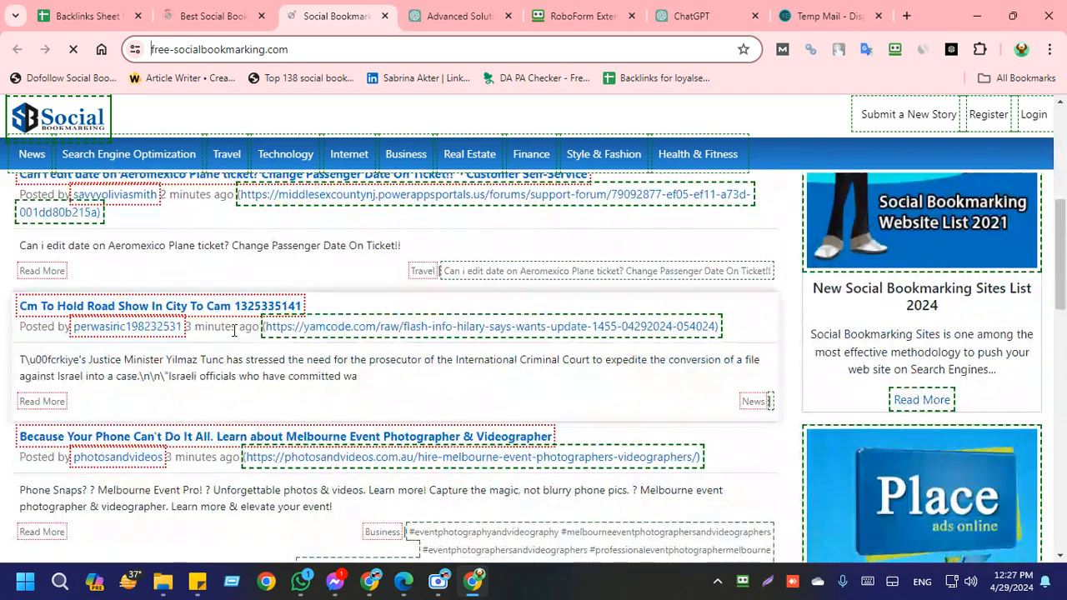
pyautogui.scroll(-2, 170, 325)
pyautogui.scroll(-2, 209, 359)
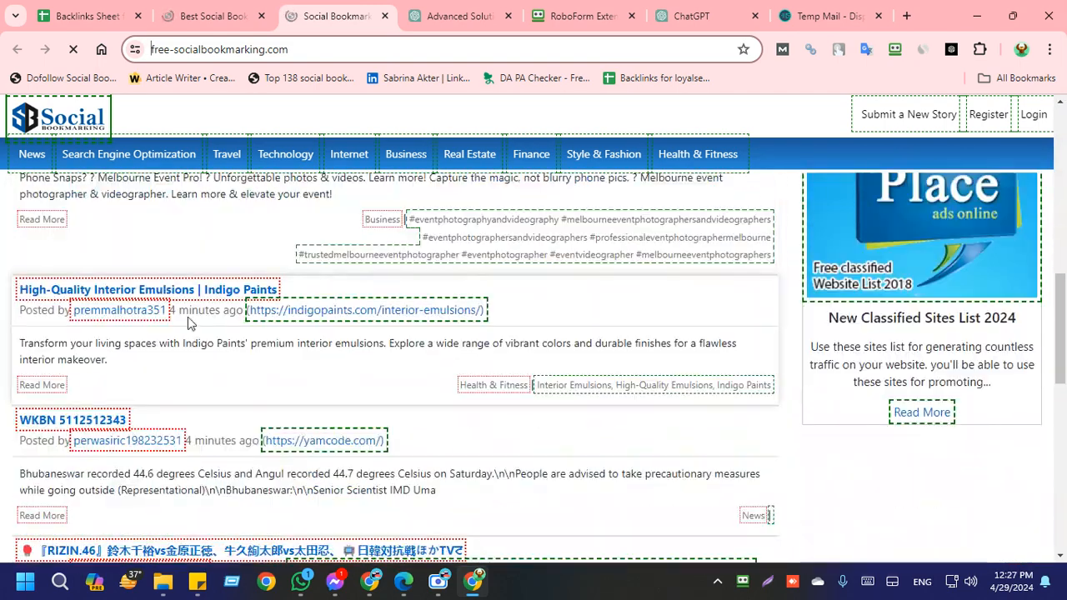
pyautogui.scroll(-1, 221, 371)
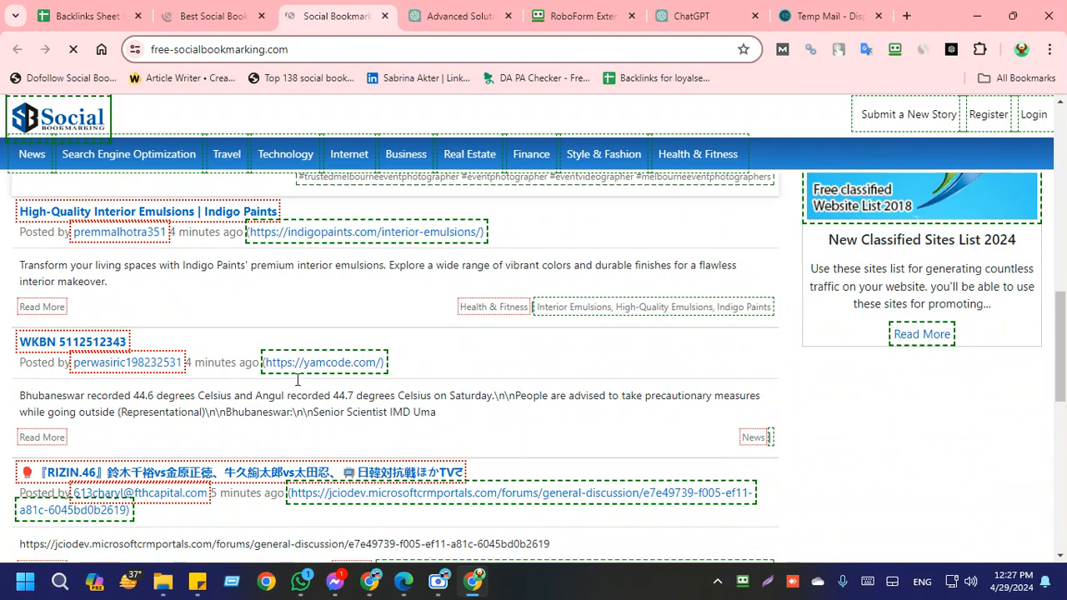
# Step: Open the registration page of free-socialbookmarking.com and reload it
pyautogui.click(230, 7)
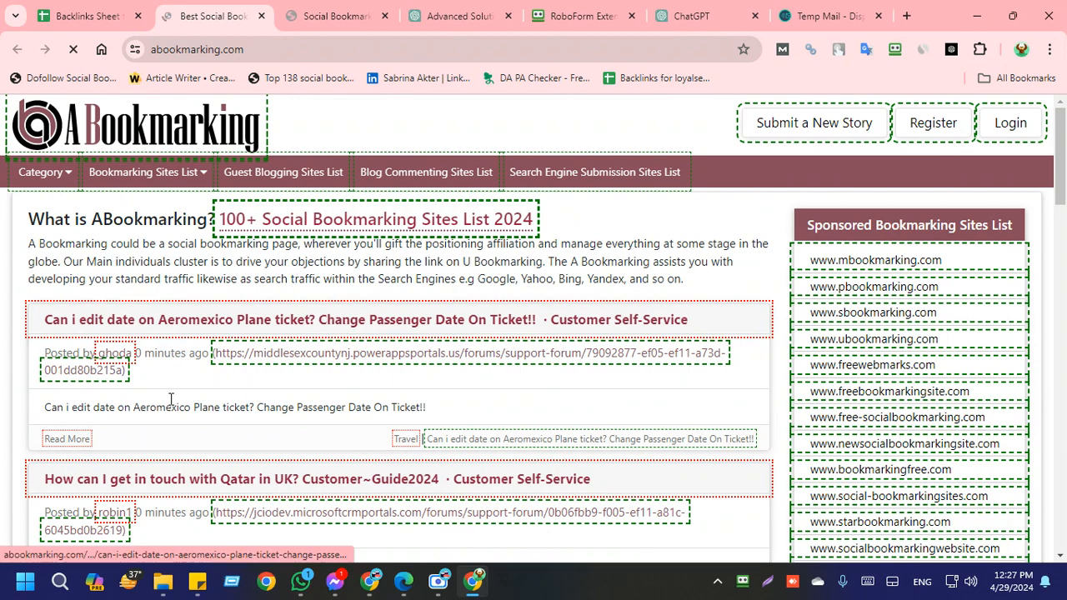
pyautogui.click(383, 12)
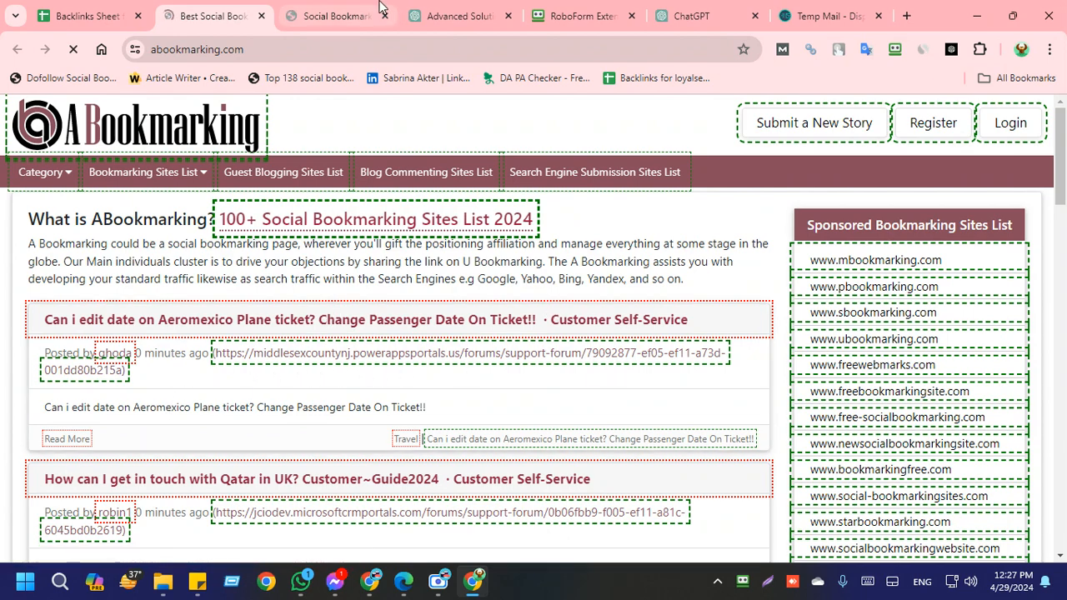
pyautogui.click(996, 122)
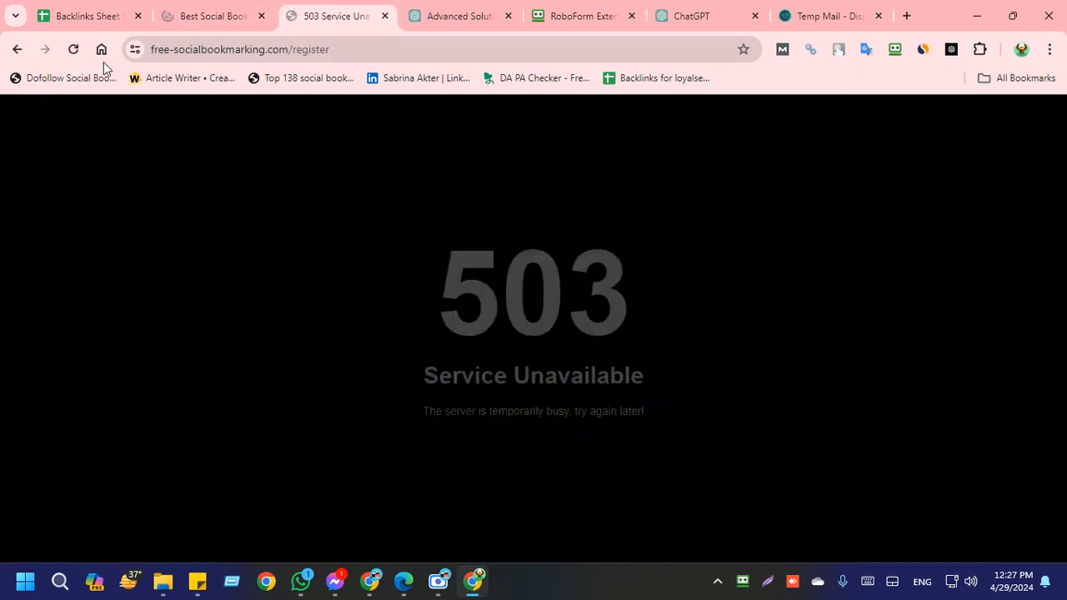
pyautogui.click(75, 57)
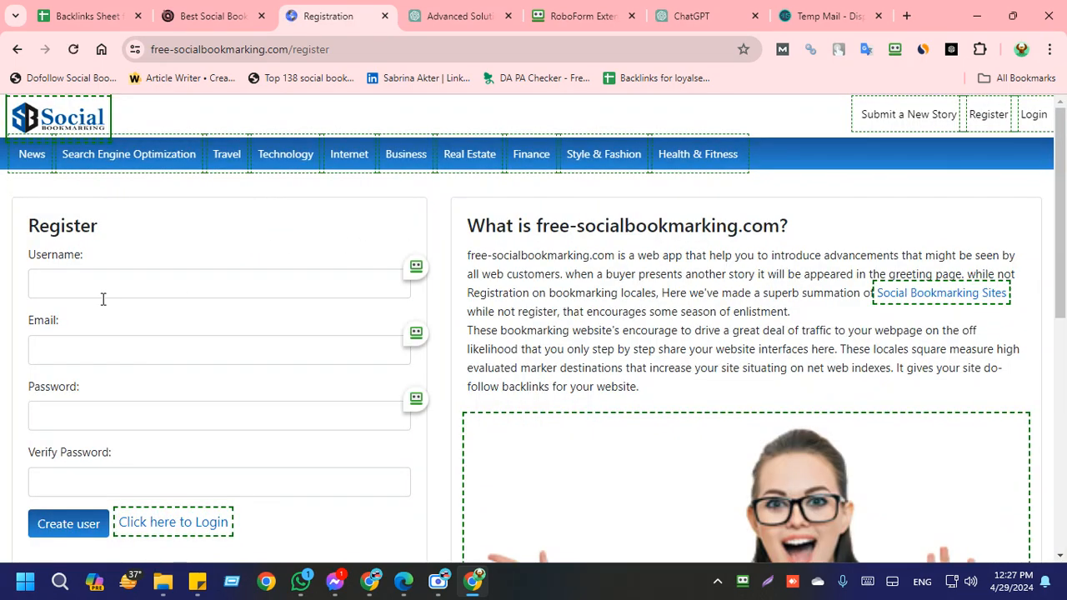
# Step: Examine the username, email and password fields of the free-socialbookmarking.com registration form
pyautogui.scroll(-1, 269, 462)
pyautogui.scroll(1, 126, 414)
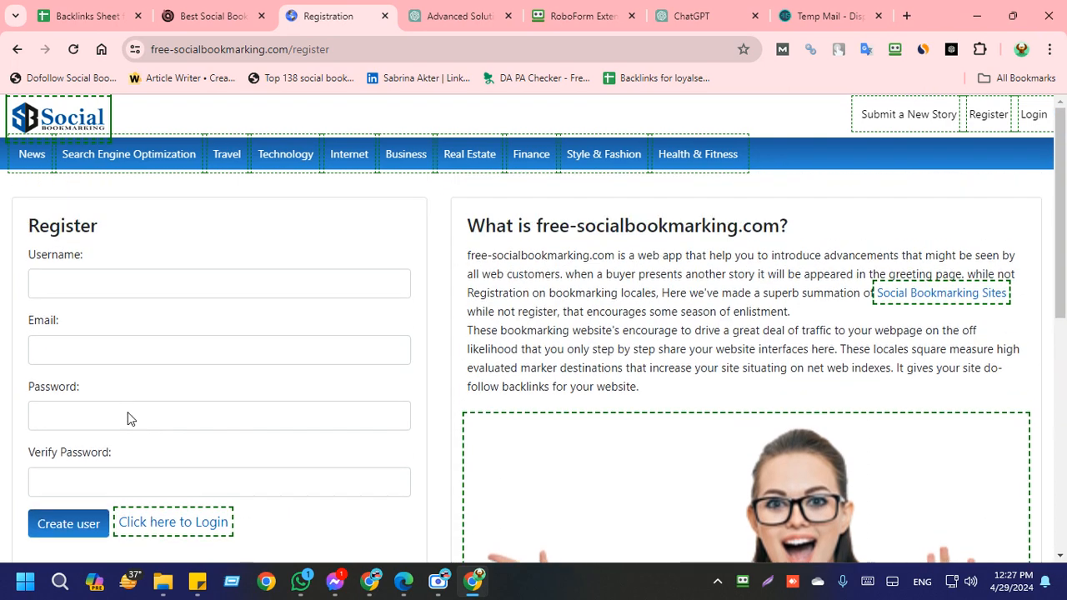
pyautogui.click(130, 284)
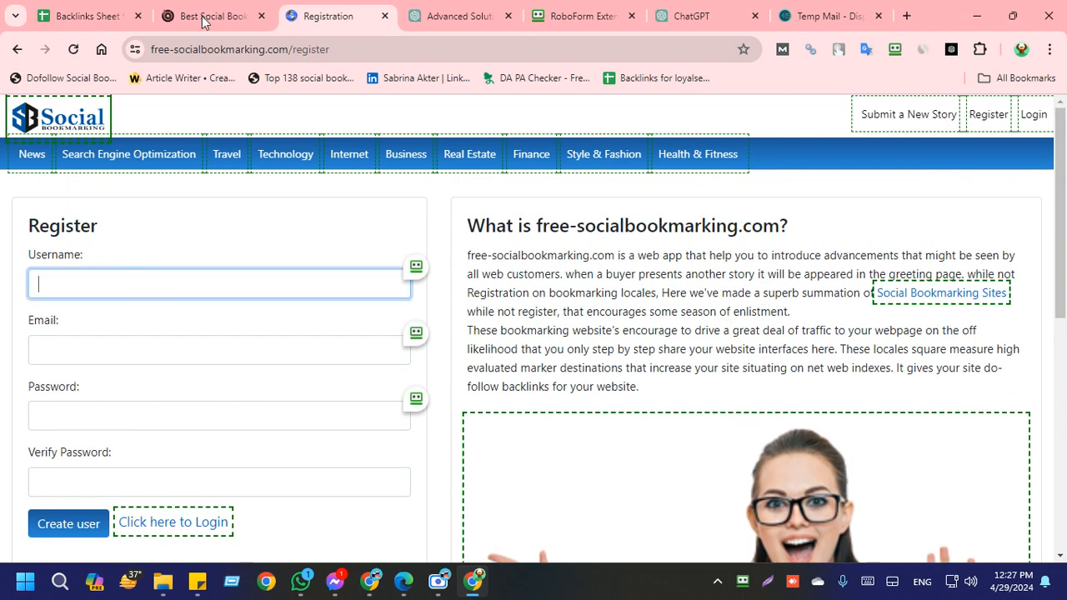
pyautogui.click(118, 7)
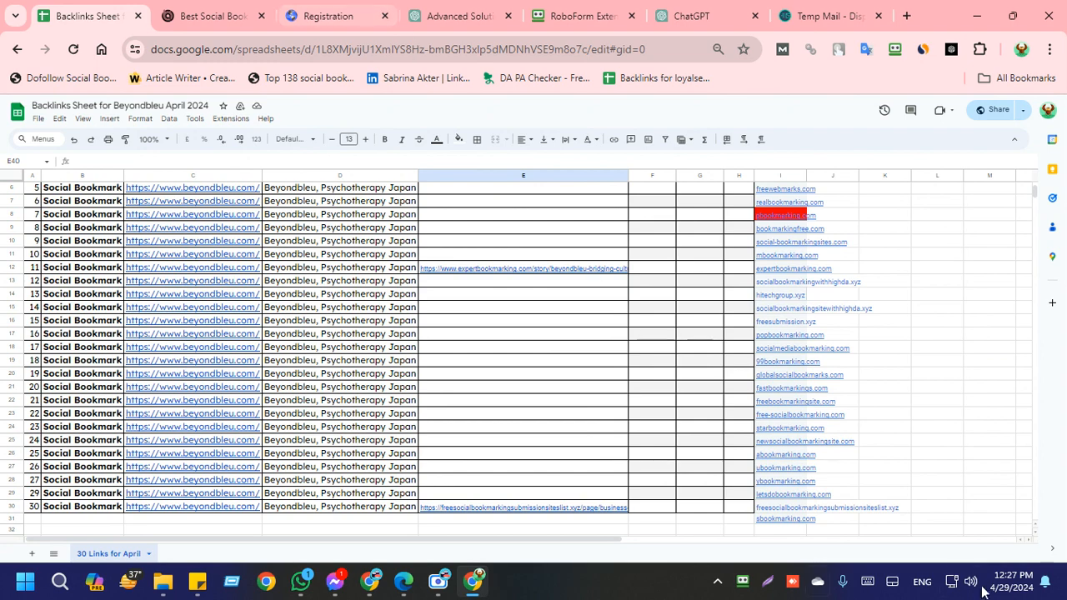
pyautogui.click(347, 8)
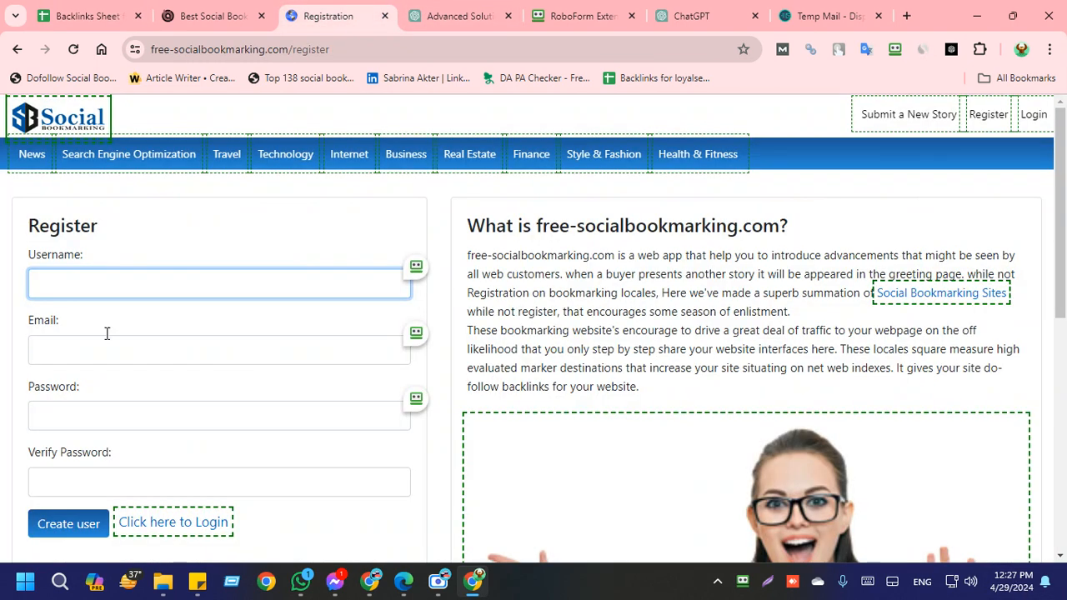
pyautogui.click(302, 227)
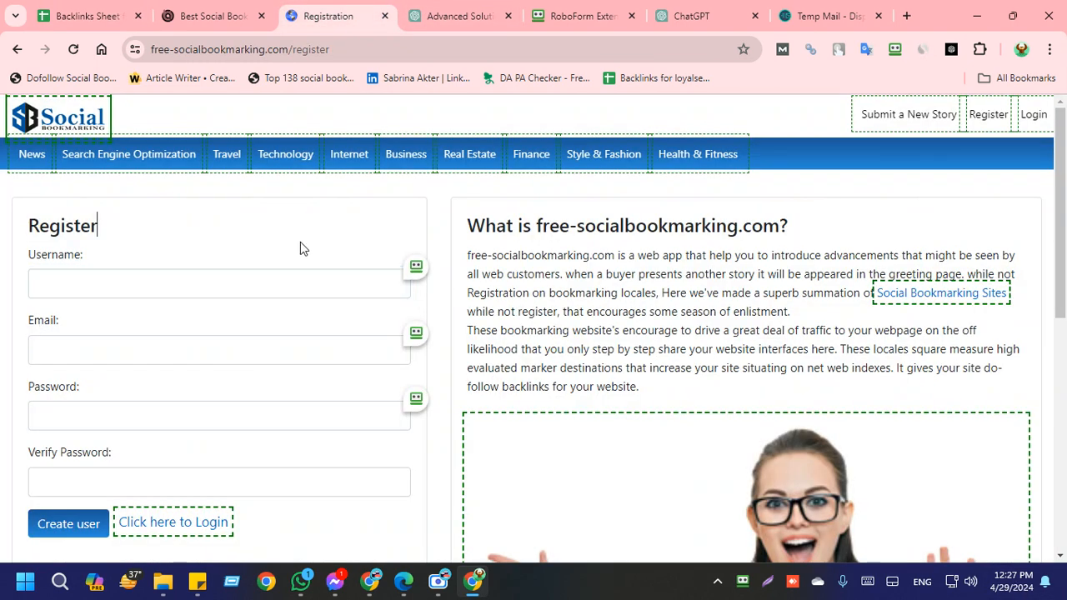
# Step: Review the LIVE URL column and the bookmarking site list in the backlinks sheet, checking back on the registration page
pyautogui.click(84, 7)
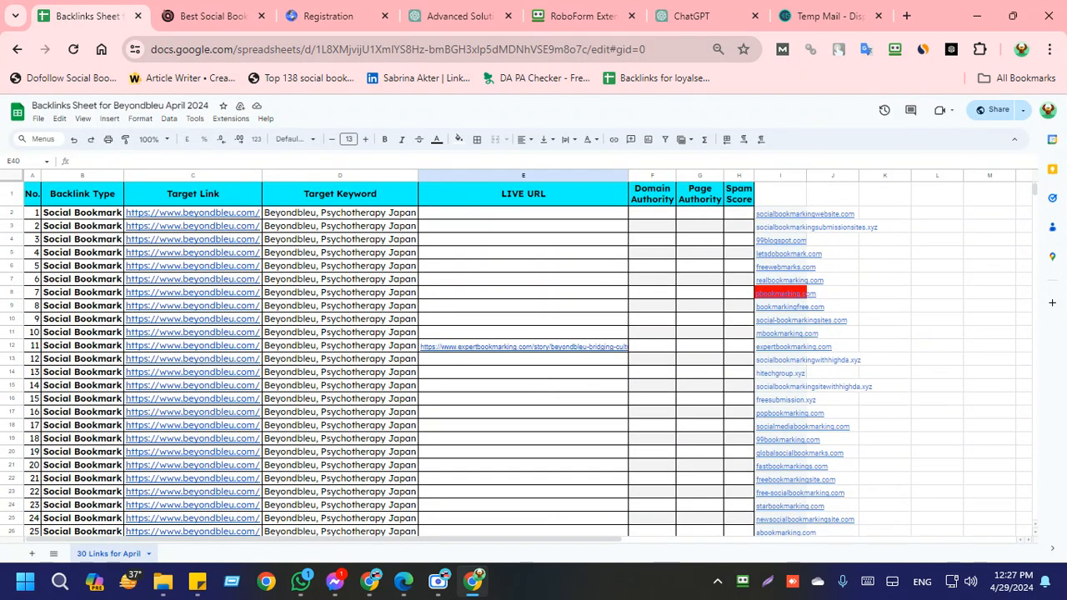
pyautogui.moveTo(438, 582)
pyautogui.moveTo(453, 505)
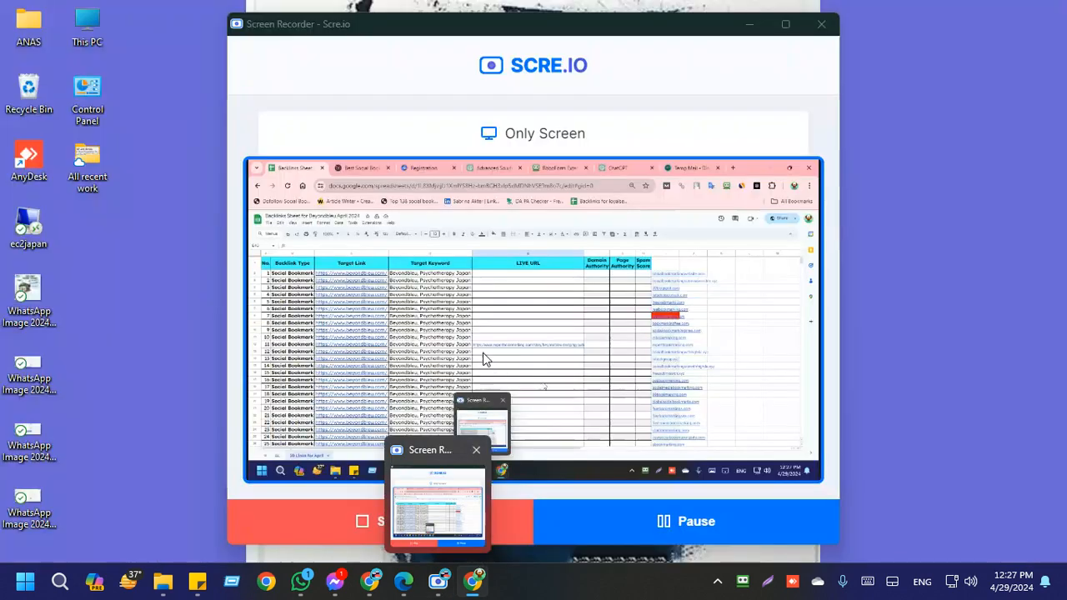
pyautogui.click(556, 335)
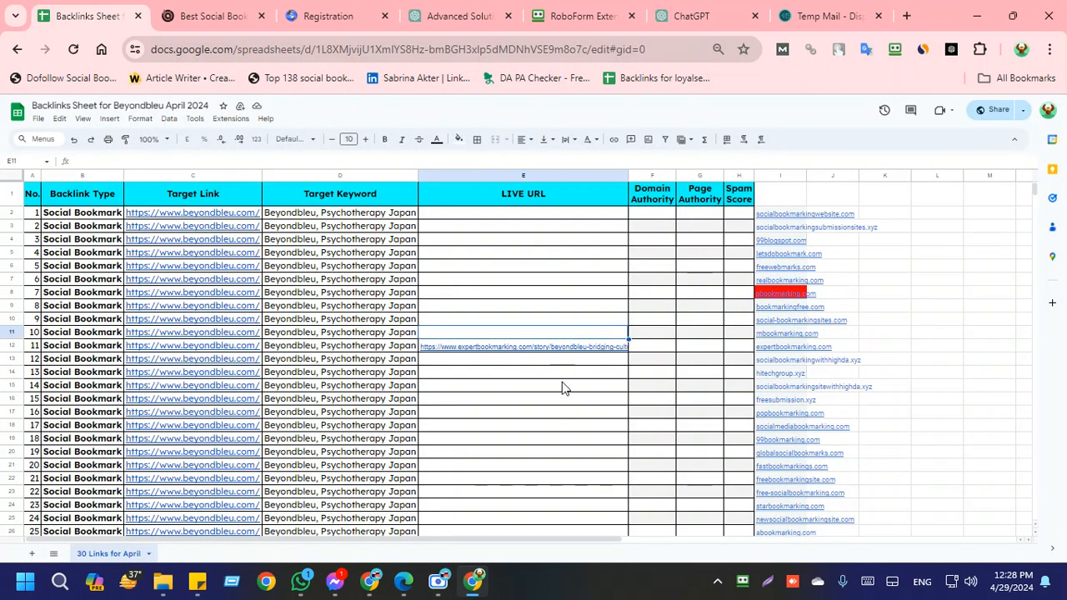
pyautogui.click(562, 388)
pyautogui.click(559, 363)
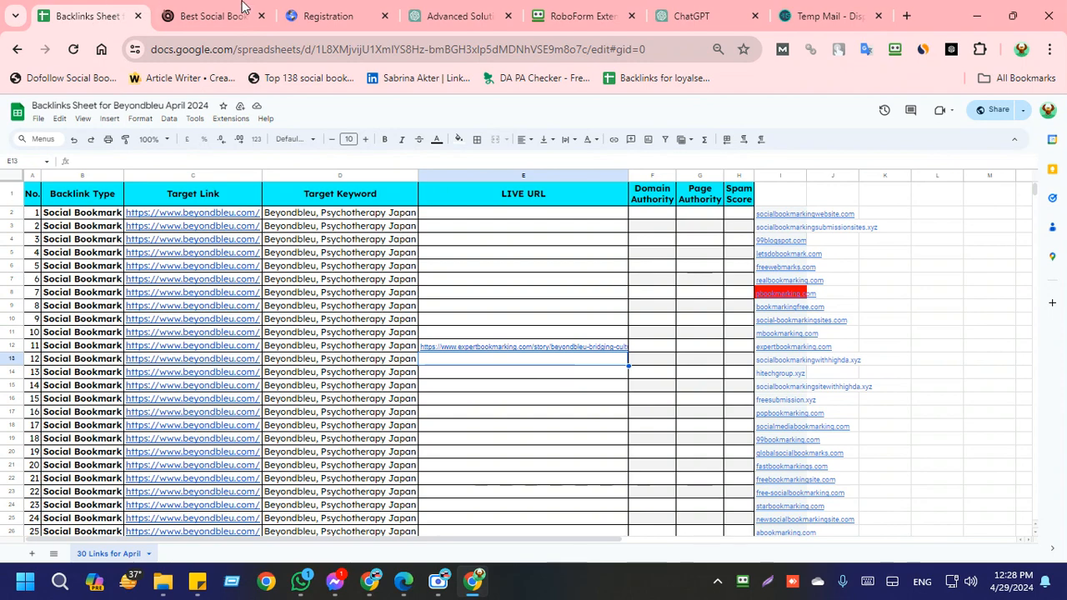
pyautogui.click(325, 15)
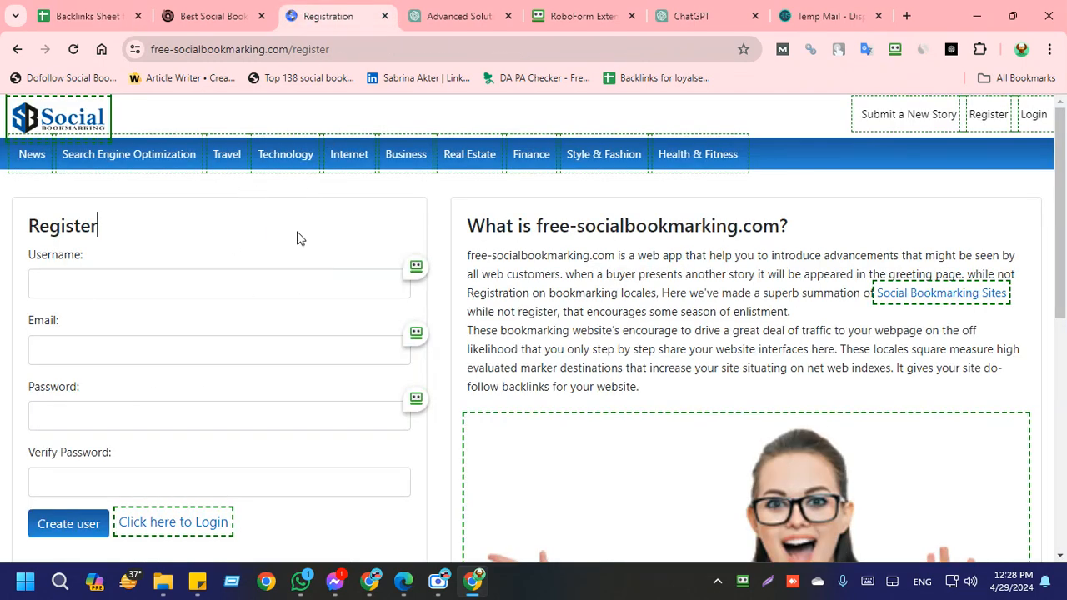
pyautogui.hotkey('ctrl', '1')
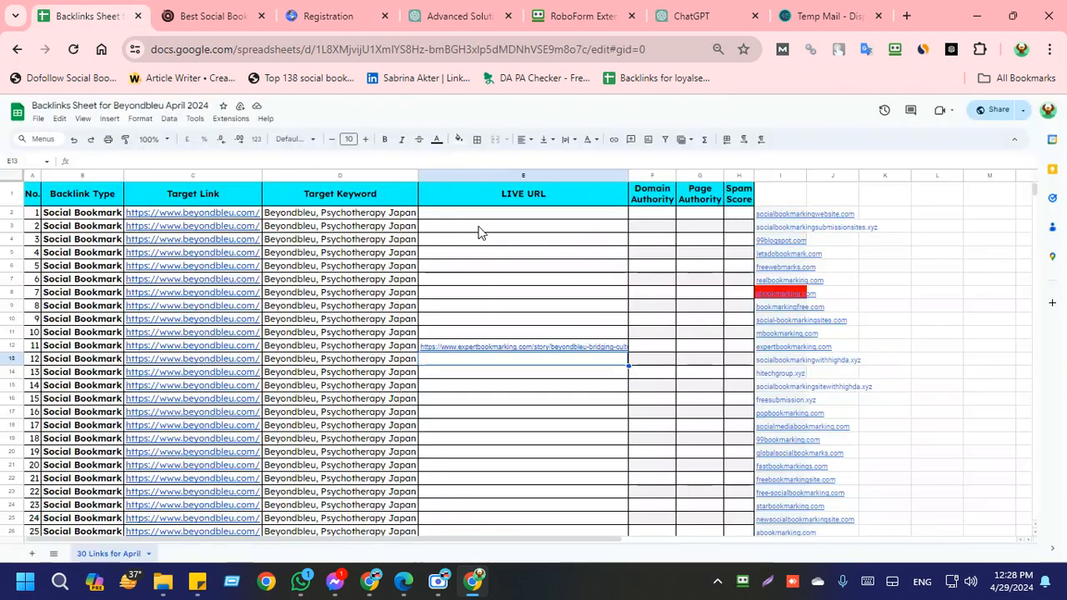
pyautogui.click(565, 252)
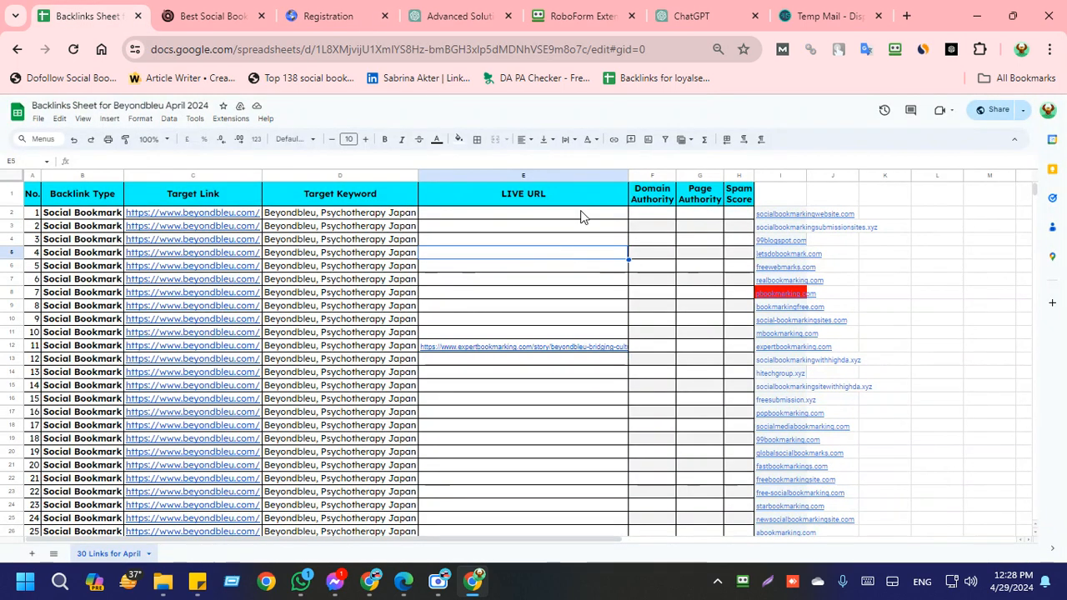
pyautogui.click(618, 218)
pyautogui.click(882, 219)
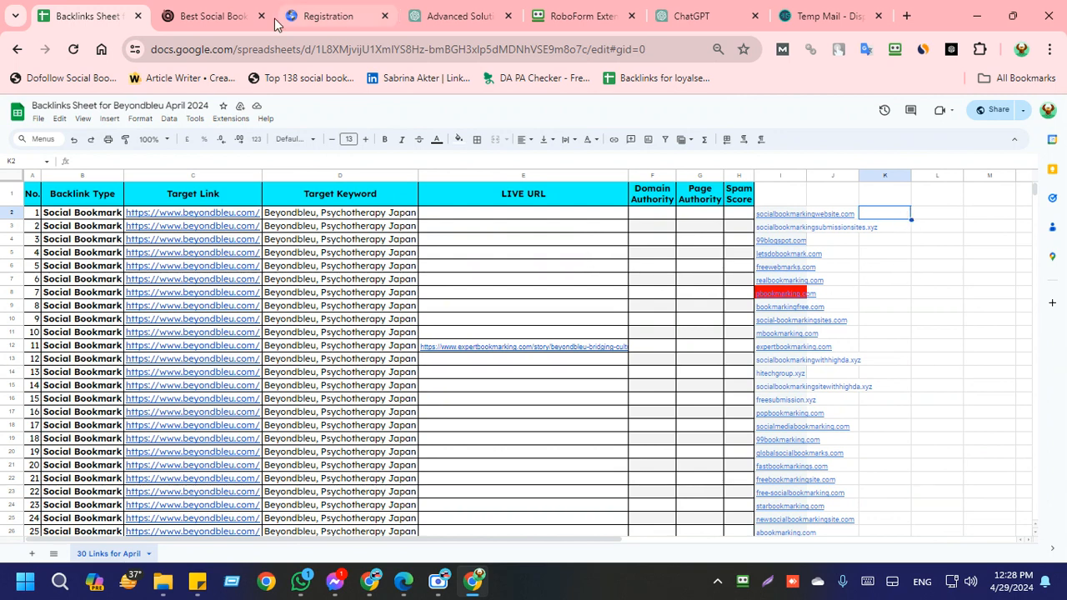
# Step: Try to open the Google apps launcher from a new tab, close it, and return to the backlinks sheet
pyautogui.click(907, 19)
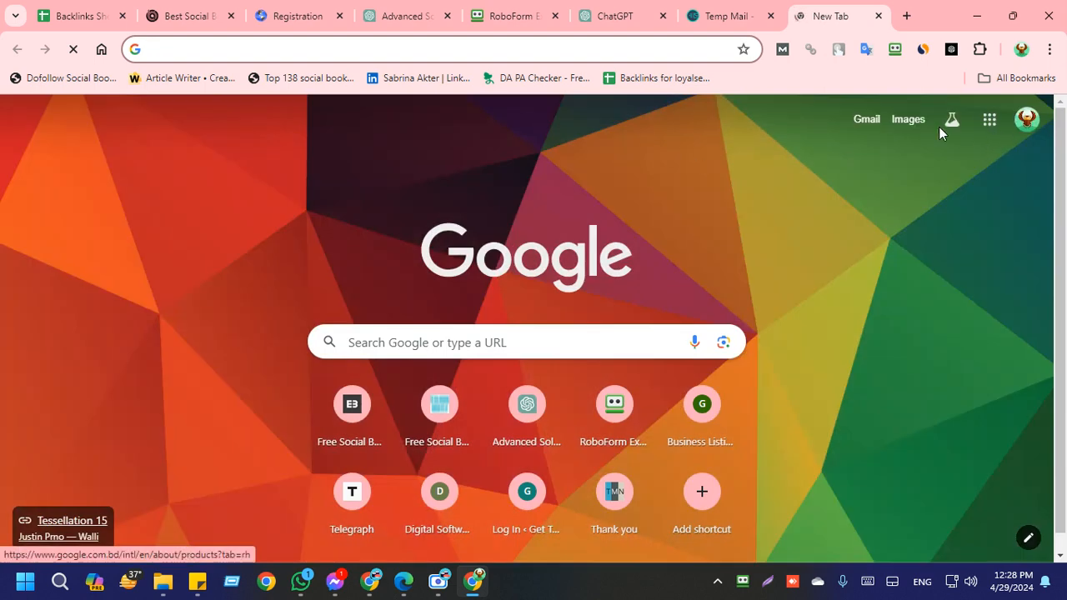
pyautogui.click(989, 120)
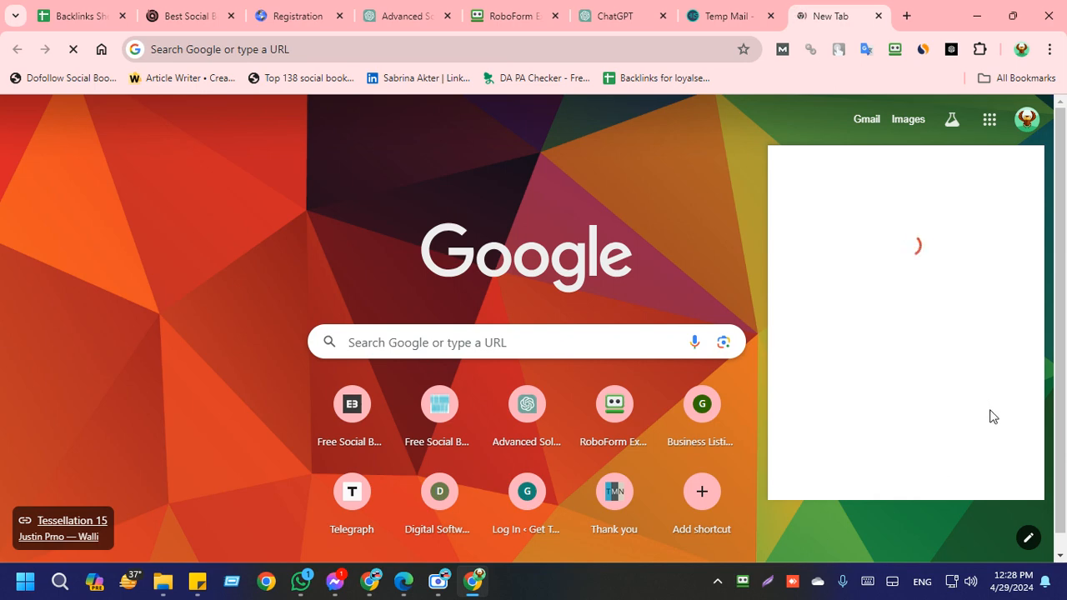
pyautogui.click(990, 121)
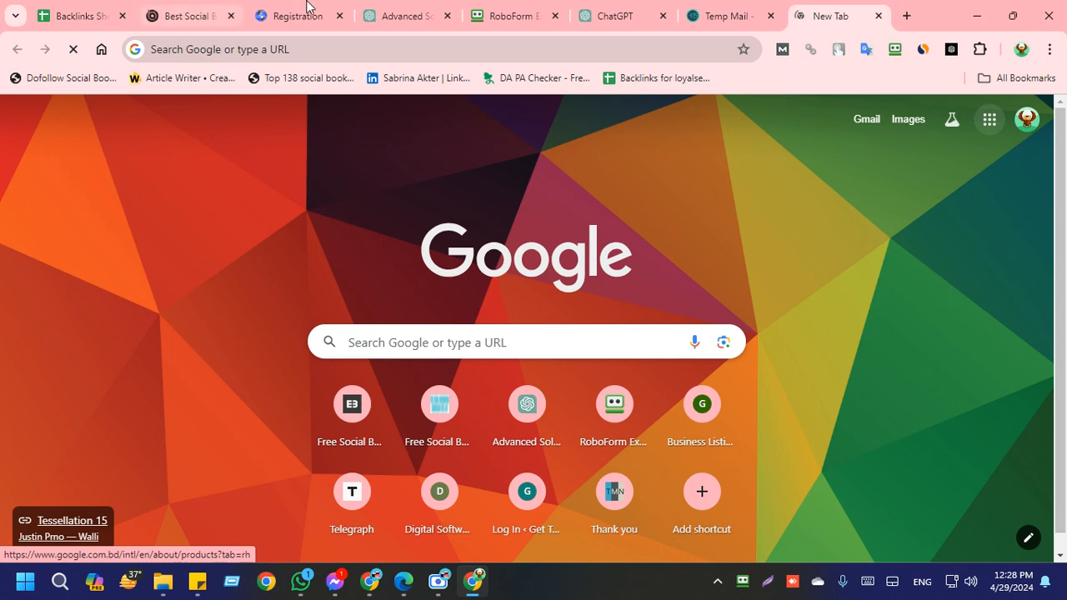
pyautogui.click(70, 15)
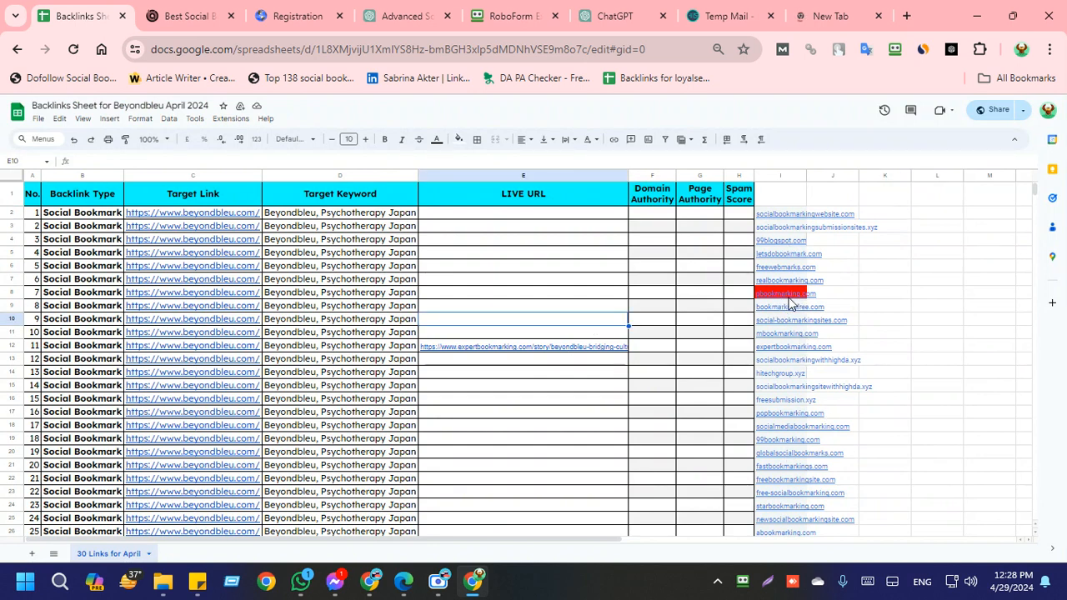
# Step: Highlight the LIVE URL cells E2:E9 in the backlinks sheet to review them, then clear the highlight
pyautogui.moveTo(609, 219); pyautogui.dragTo(593, 335)
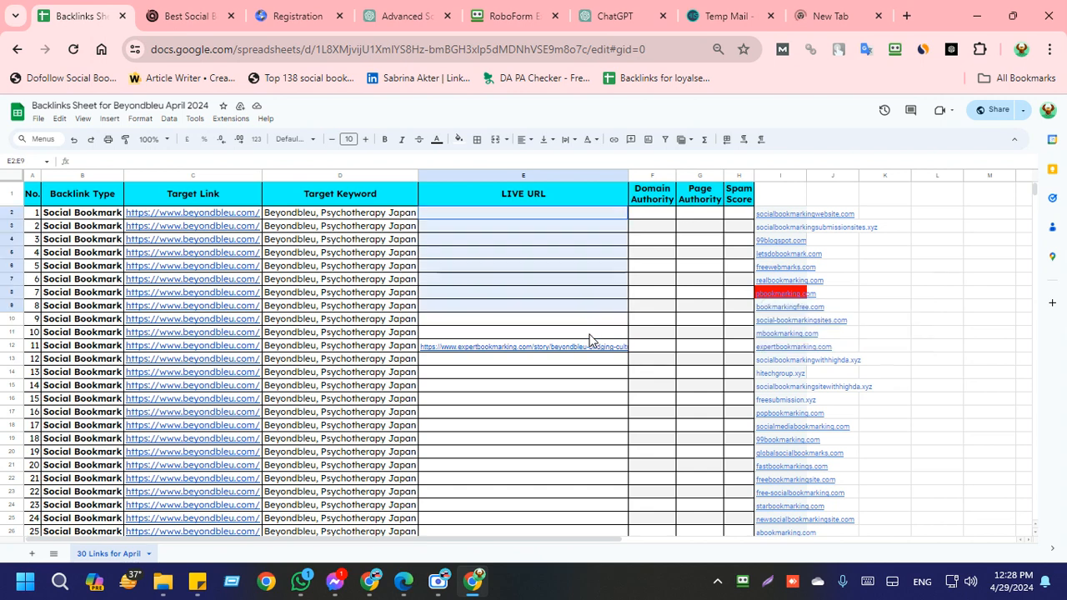
pyautogui.click(644, 402)
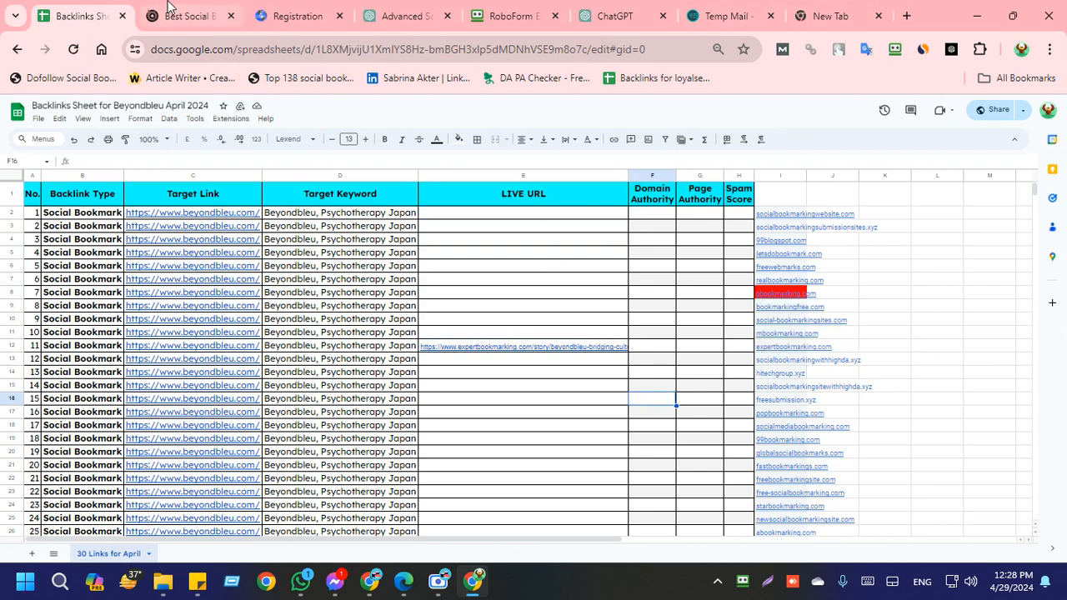
pyautogui.moveTo(164, 7)
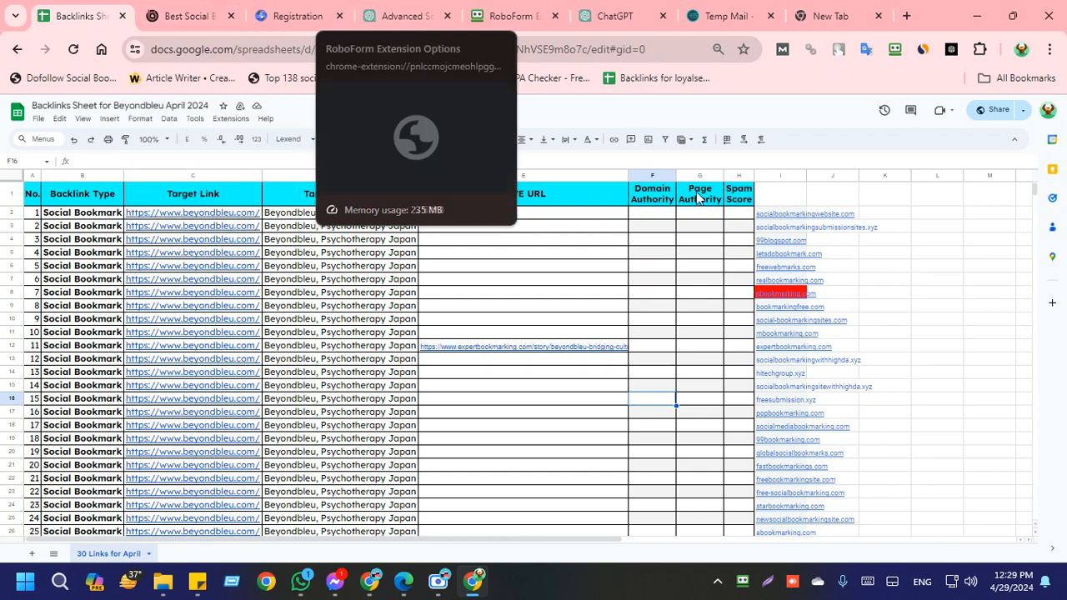
# Step: Check the Scre.io screen recorder briefly, hide it, and switch to the Google Meet call in Microsoft Edge
pyautogui.click(452, 589)
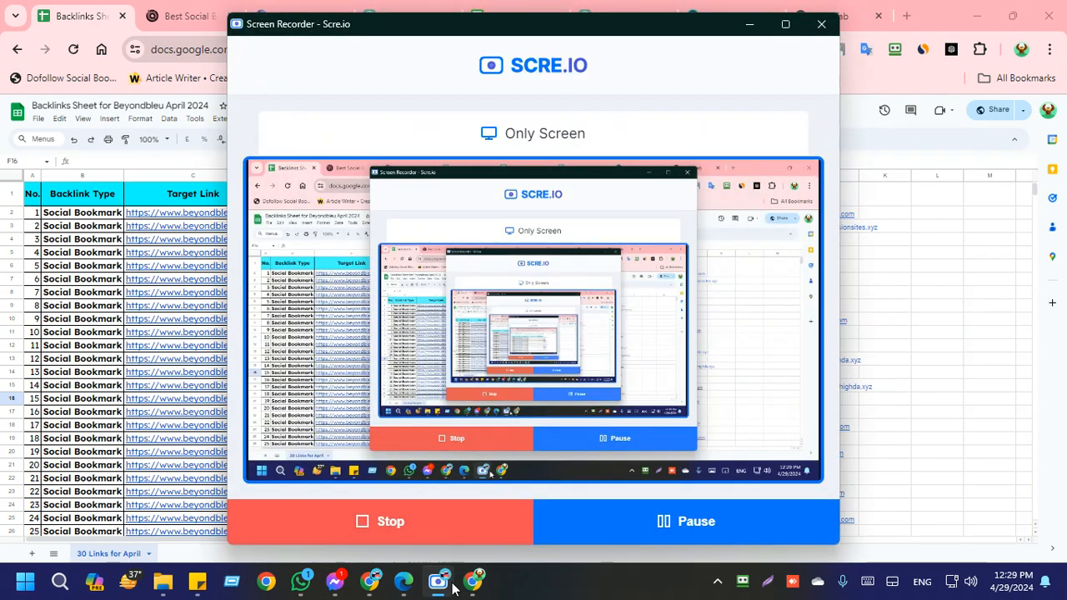
pyautogui.click(448, 589)
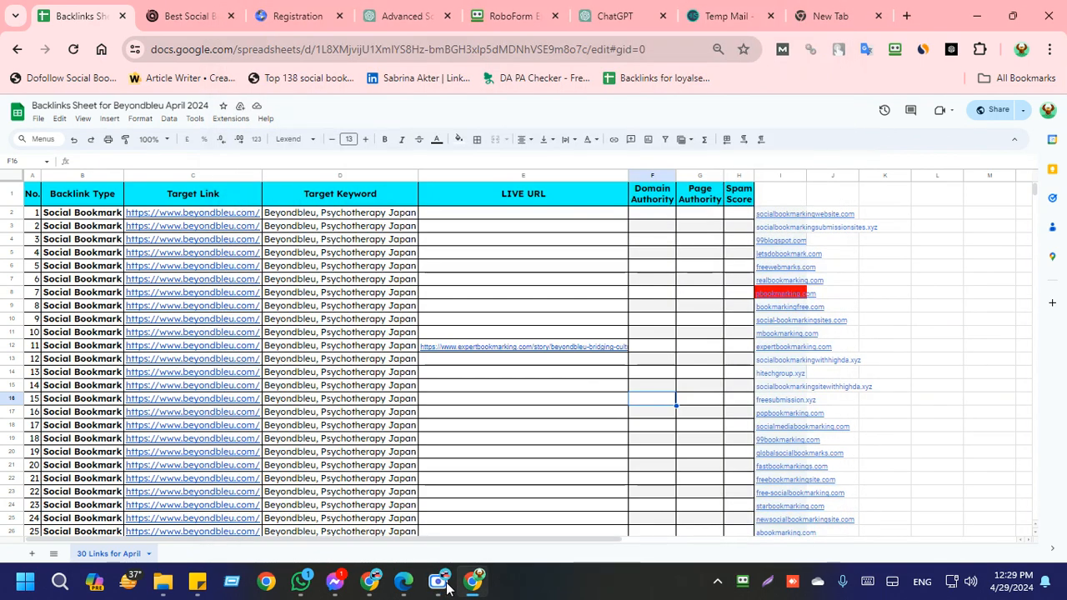
pyautogui.moveTo(403, 581)
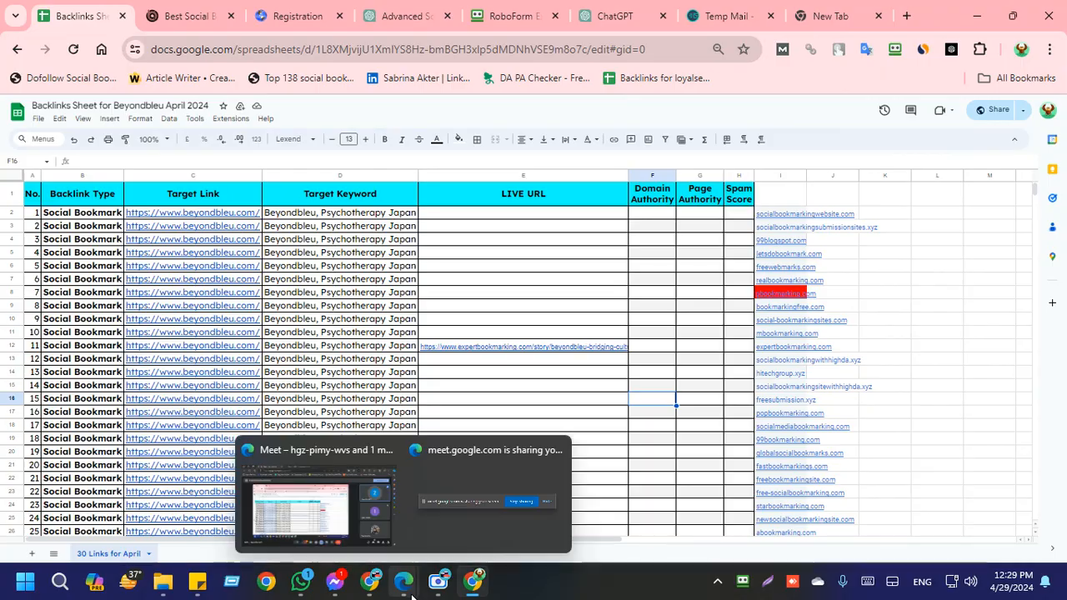
pyautogui.click(366, 533)
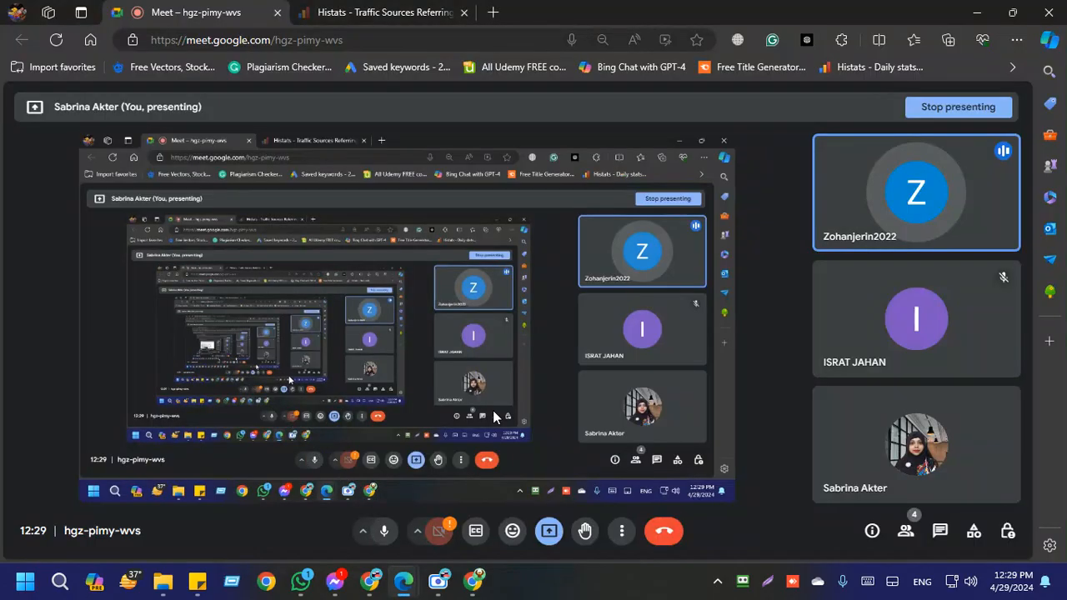
# Step: Bring up the Scre.io screen recorder over the Google Meet call and move its window clear of the participant tiles
pyautogui.moveTo(439, 581)
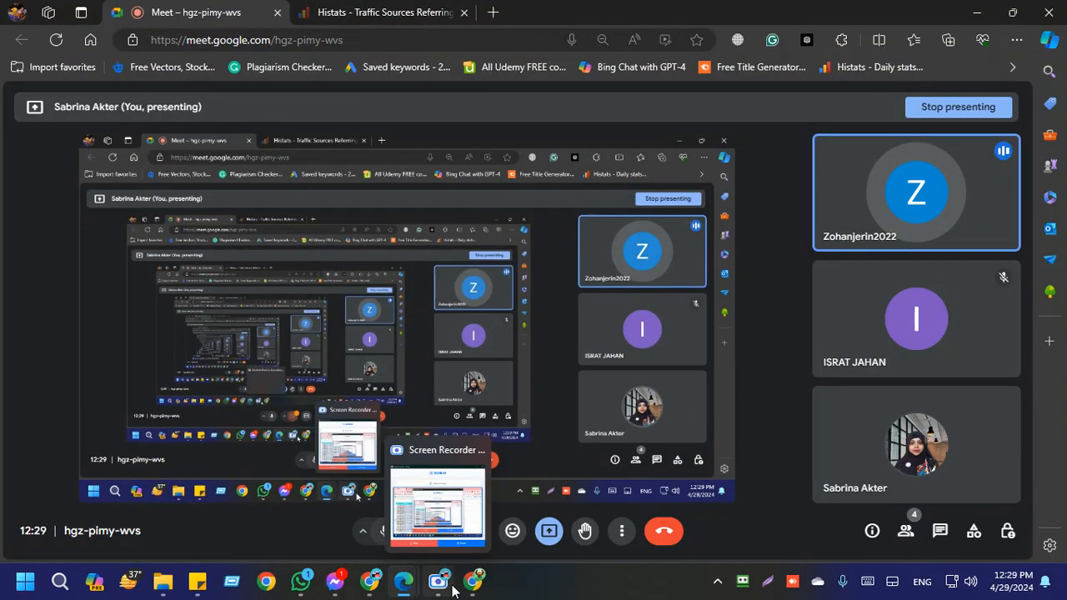
pyautogui.click(436, 487)
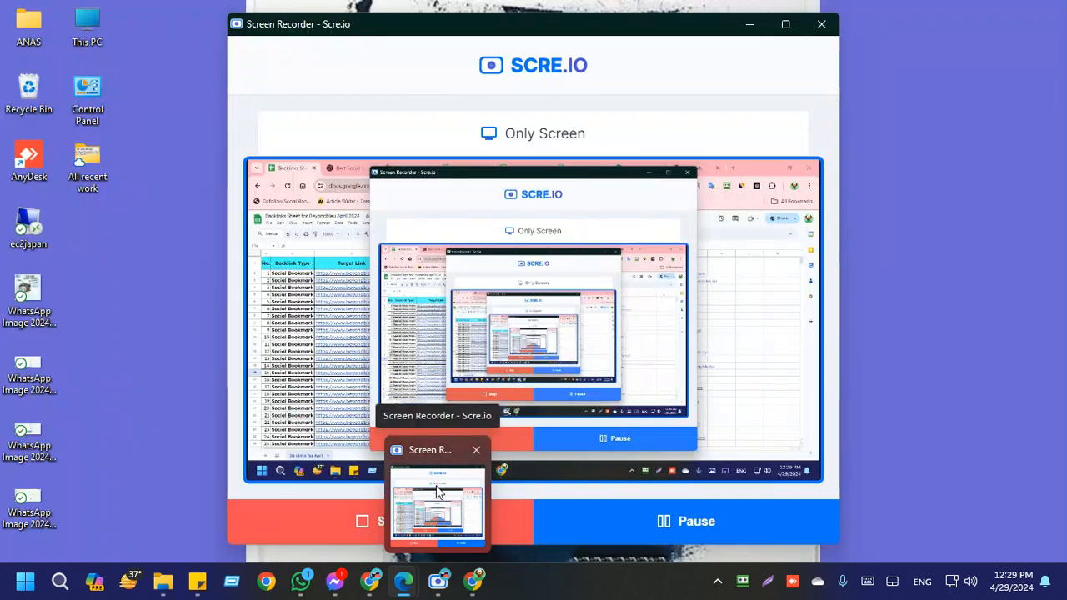
pyautogui.click(436, 486)
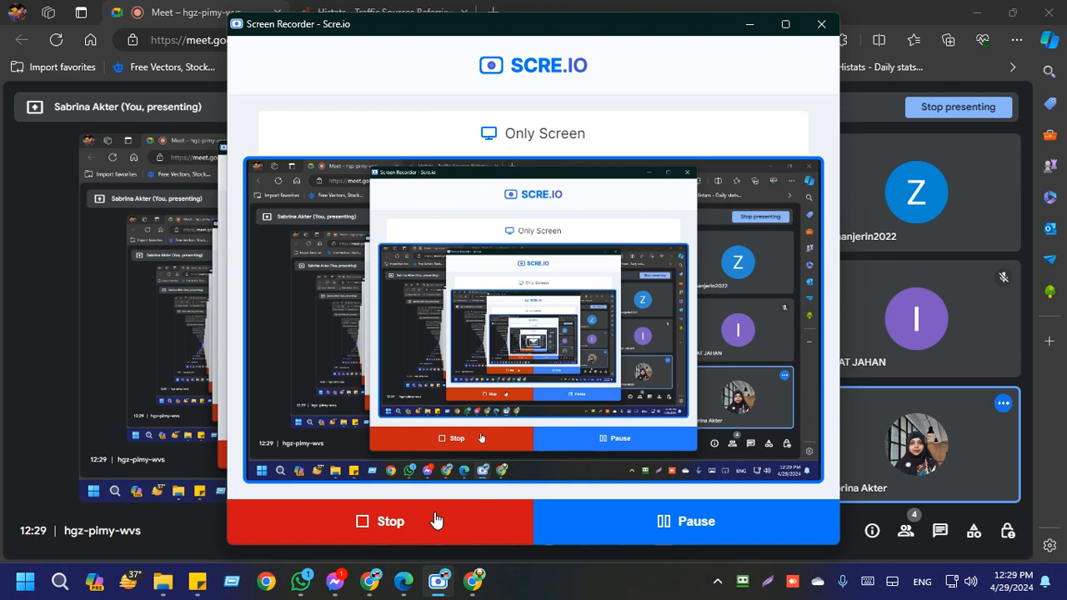
pyautogui.moveTo(540, 34); pyautogui.dragTo(400, 38)
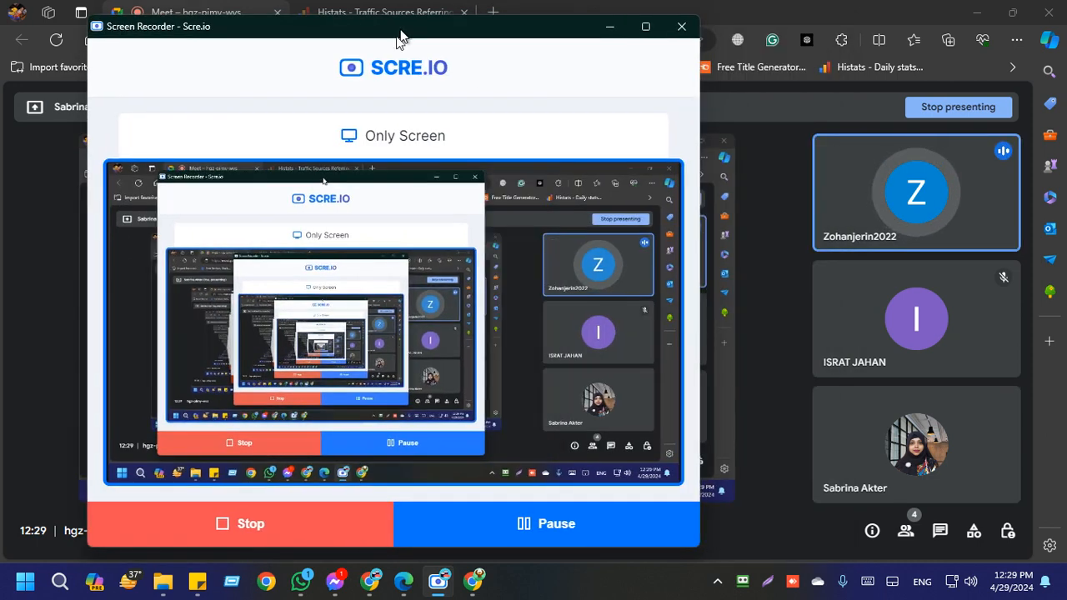